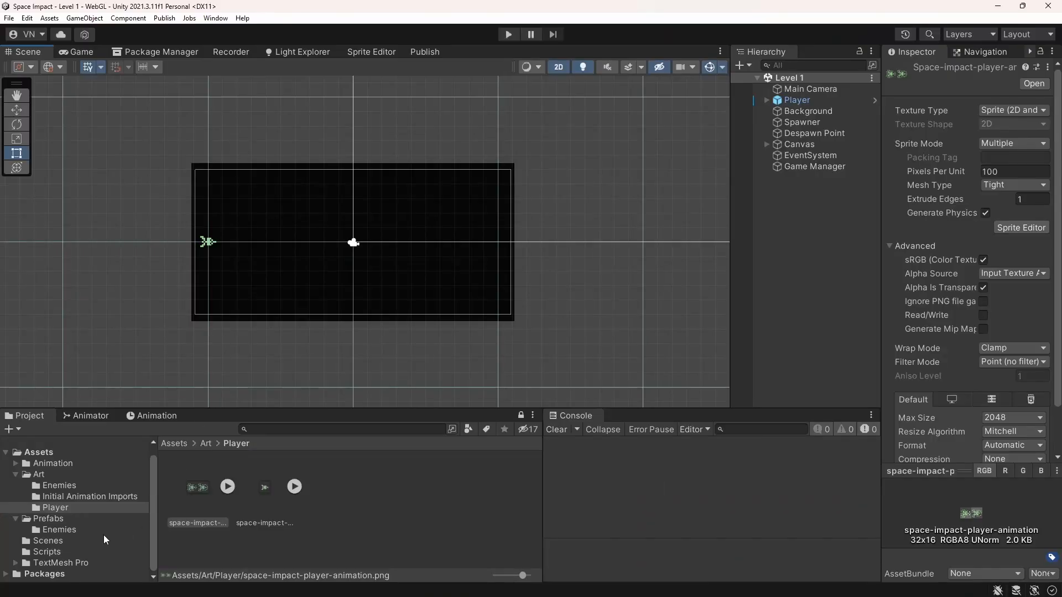
# Inspect the Bullet, Enemy Destroyed, Player and Player Rocket prefabs, plus the boss and monster animation sprites in the Art Enemies folder
pyautogui.click(62, 522)
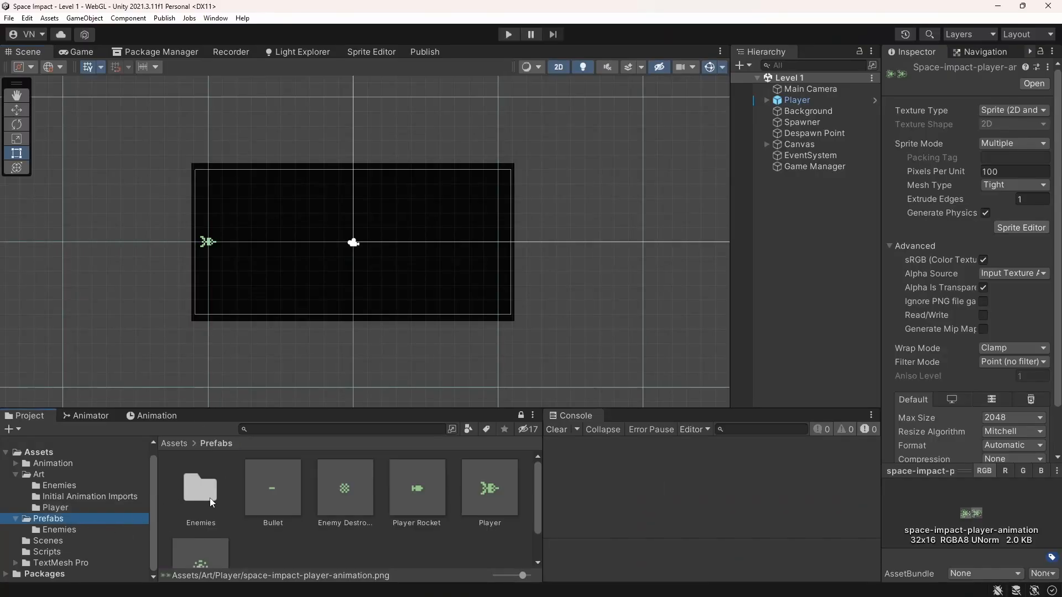
pyautogui.click(271, 493)
pyautogui.click(344, 497)
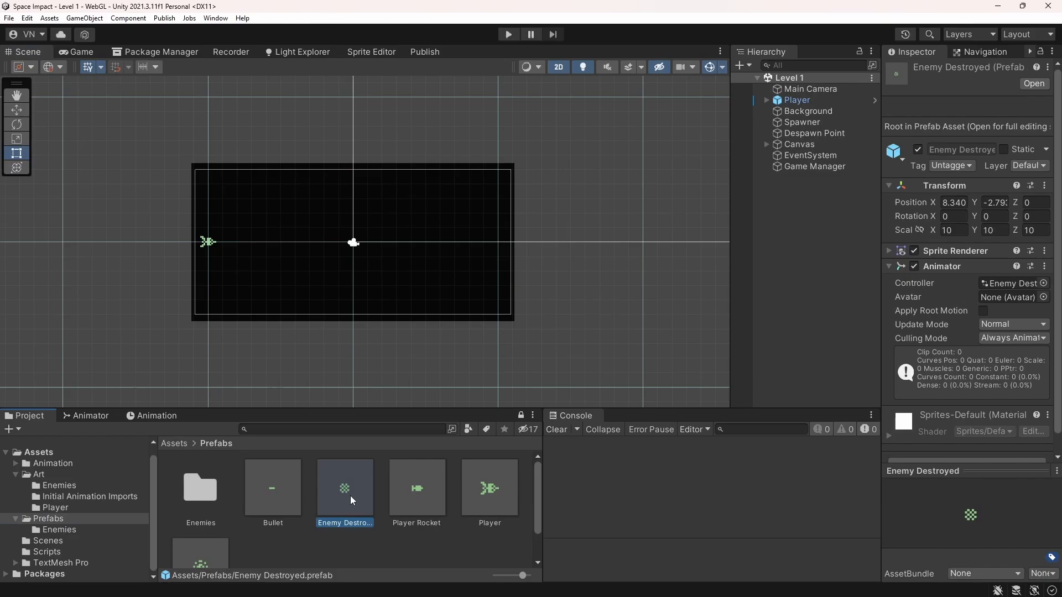
pyautogui.click(506, 486)
pyautogui.click(446, 492)
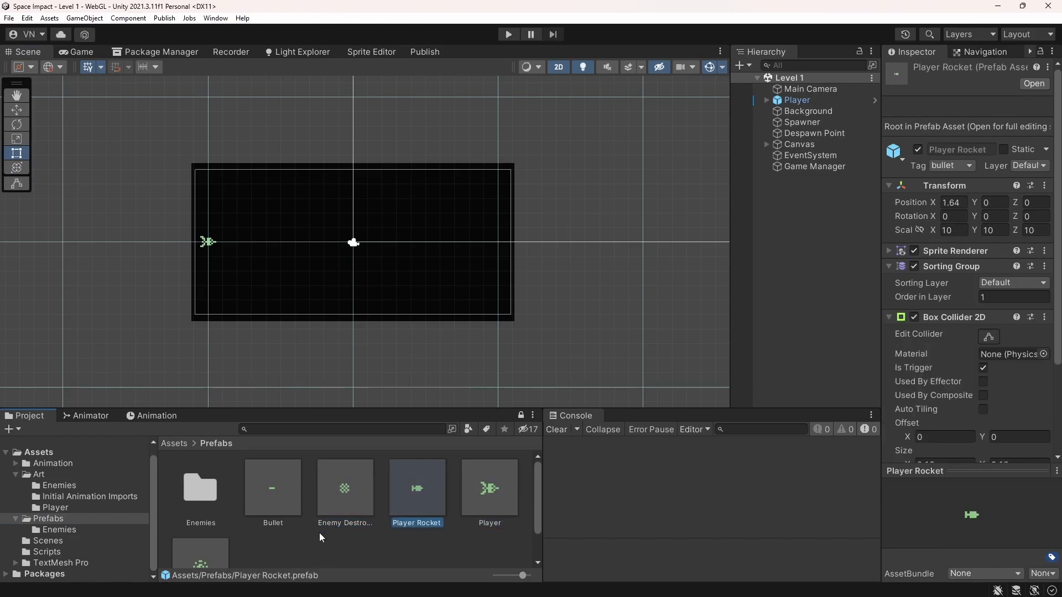
pyautogui.click(218, 549)
pyautogui.click(71, 500)
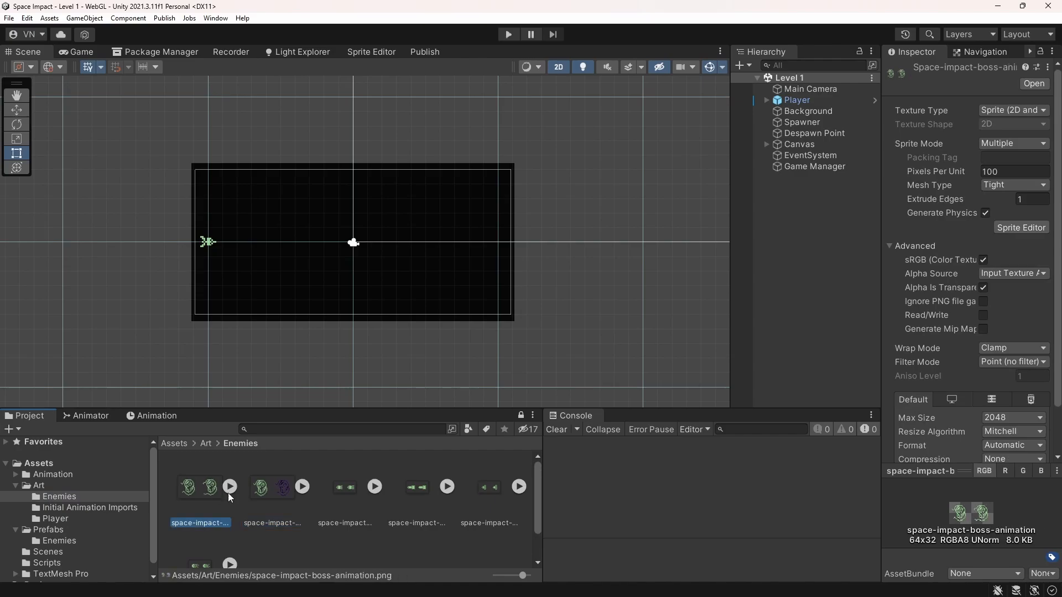
pyautogui.click(340, 489)
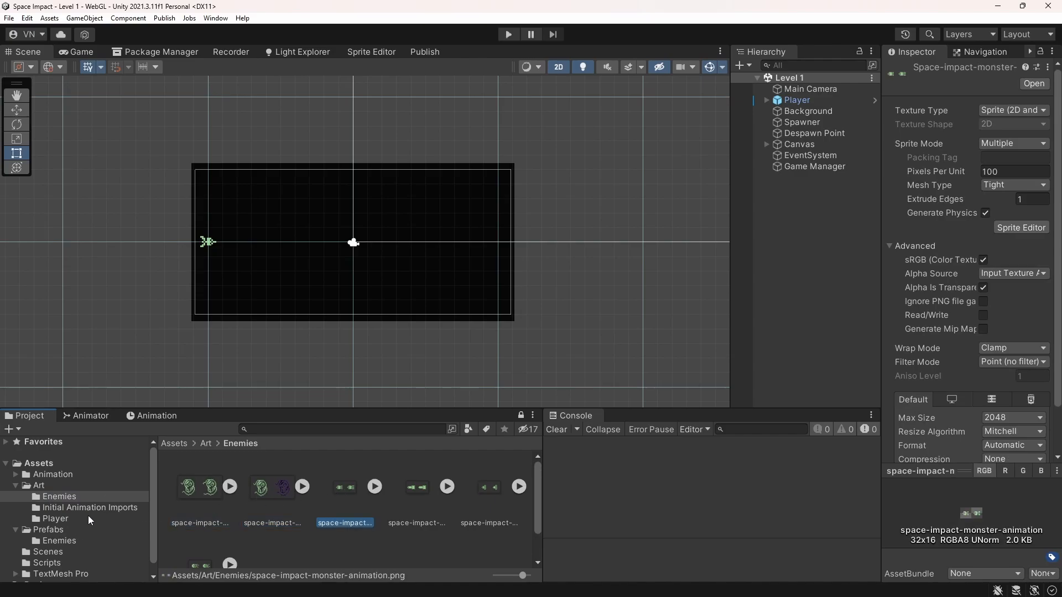
# Play-test Level 1 in the game view, steering the player ship up and down while firing bullets at the incoming enemies
pyautogui.click(77, 51)
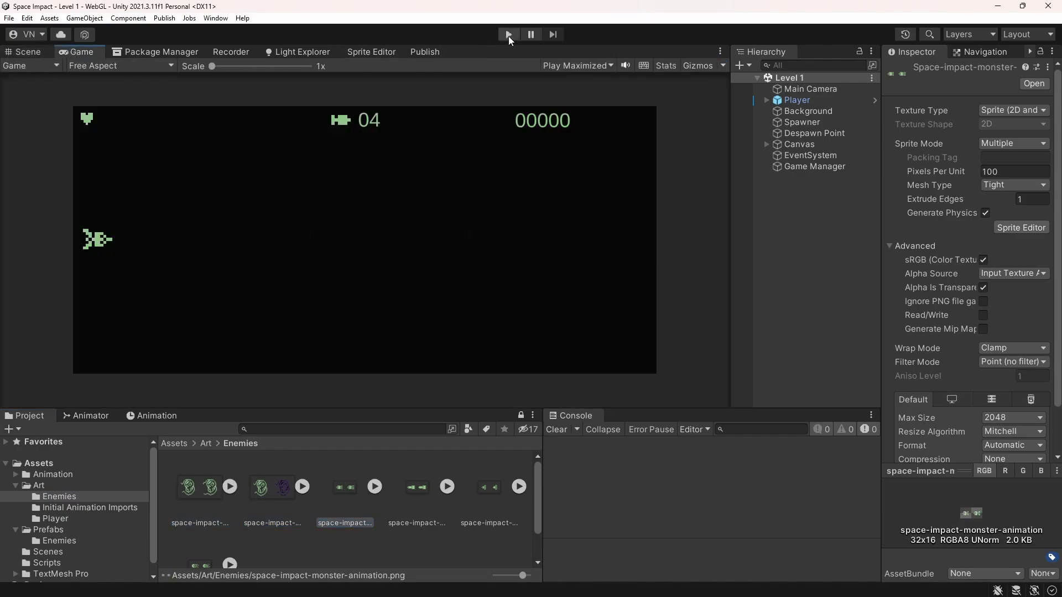
pyautogui.click(508, 35)
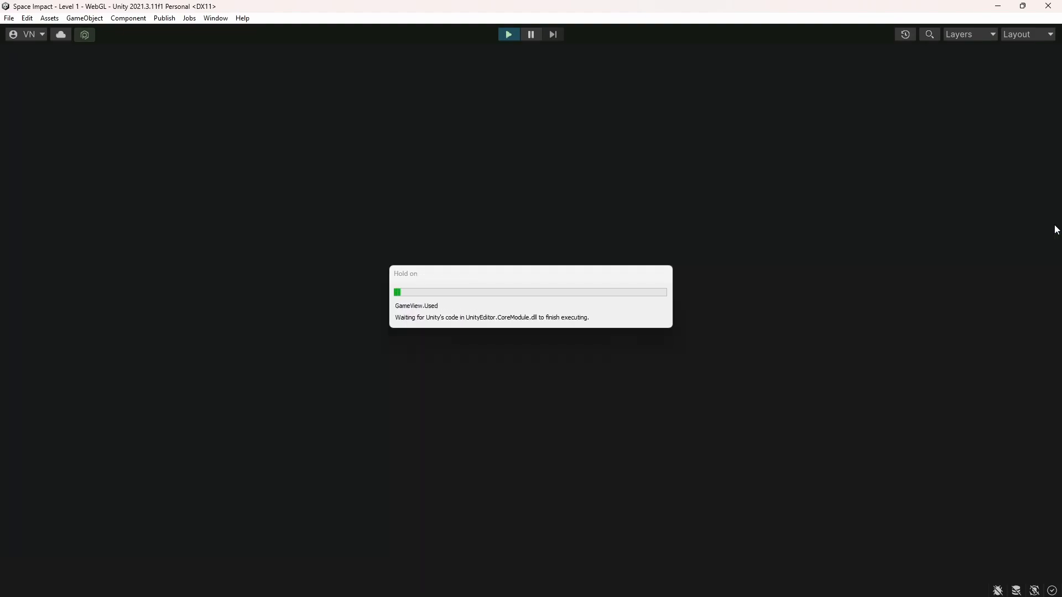
pyautogui.press('space')
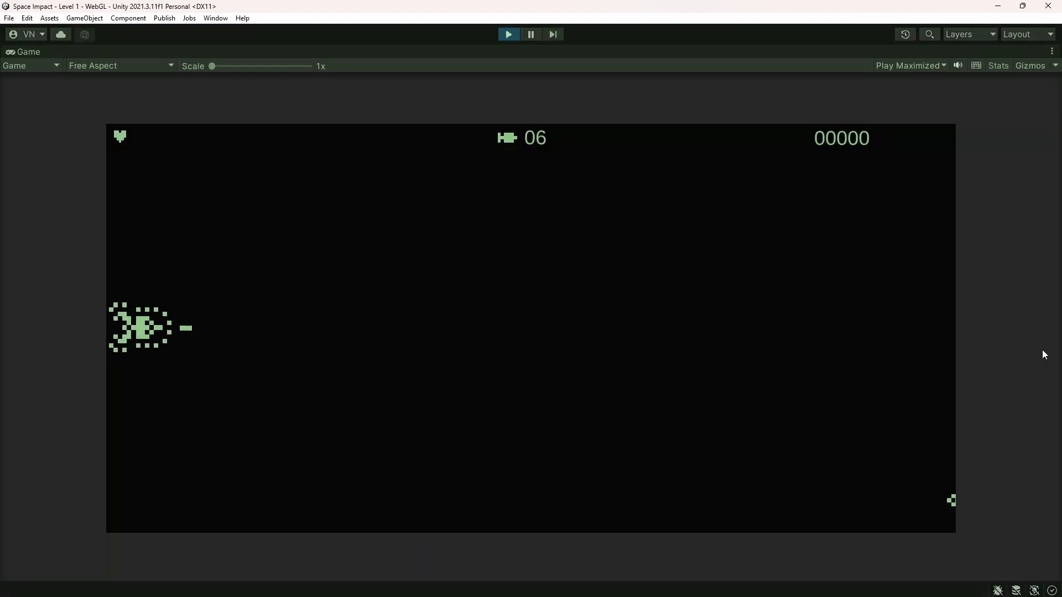
pyautogui.press('Down')
pyautogui.press('Down')
pyautogui.press('space')
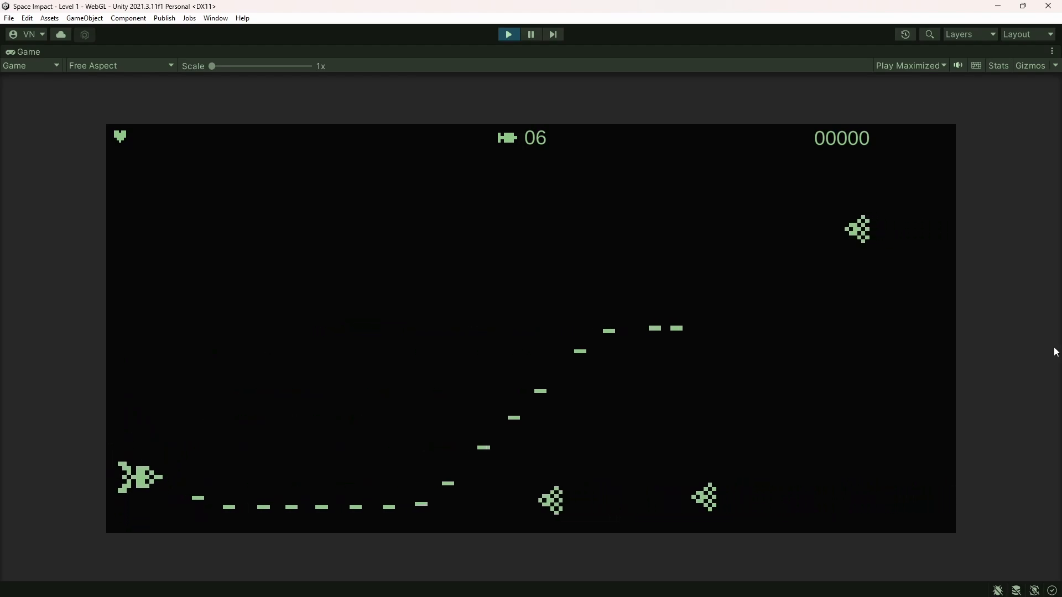
pyautogui.press('Up')
pyautogui.press('space')
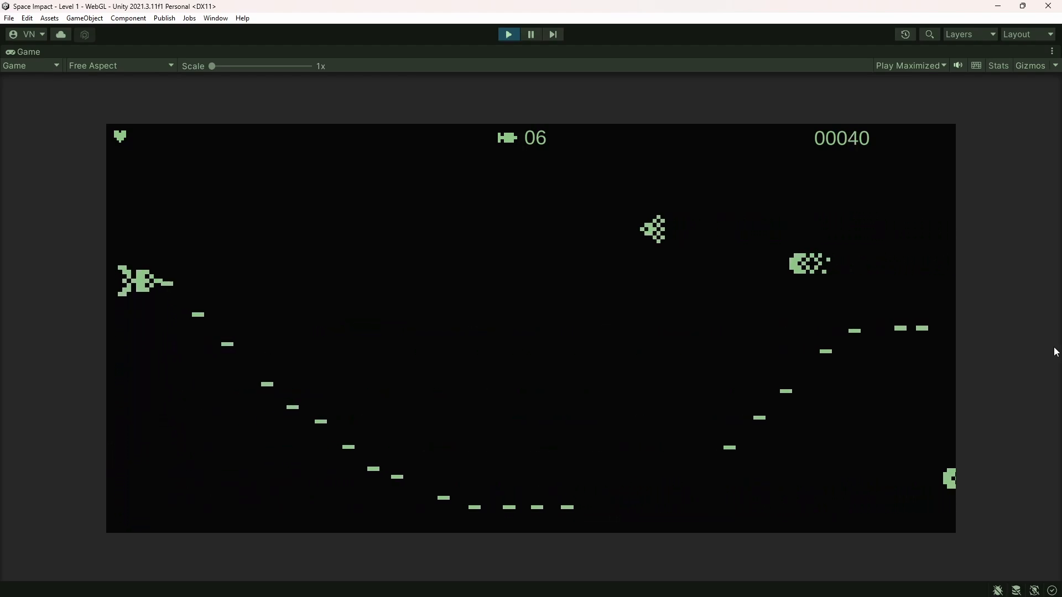
pyautogui.press('Up')
pyautogui.press('space')
pyautogui.press('Down')
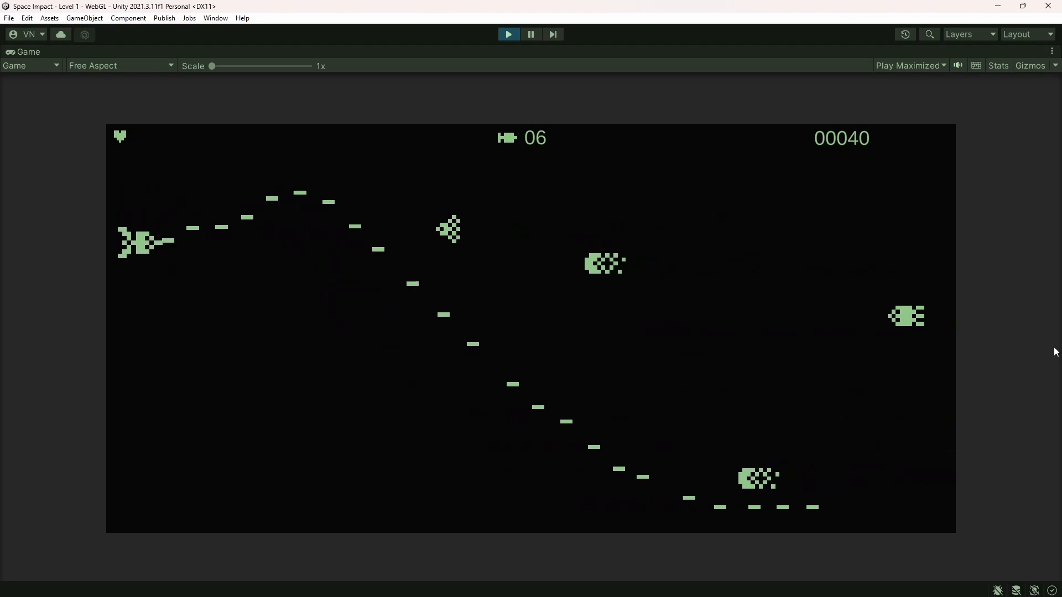
pyautogui.press('Down')
pyautogui.press('space')
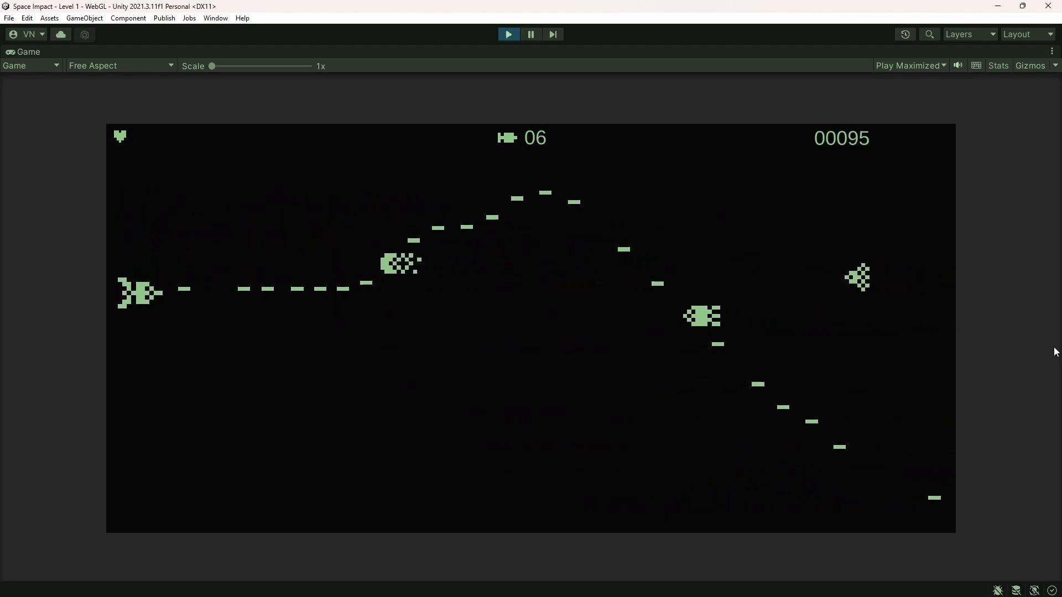
pyautogui.press('Down')
pyautogui.press('space')
pyautogui.press('Up')
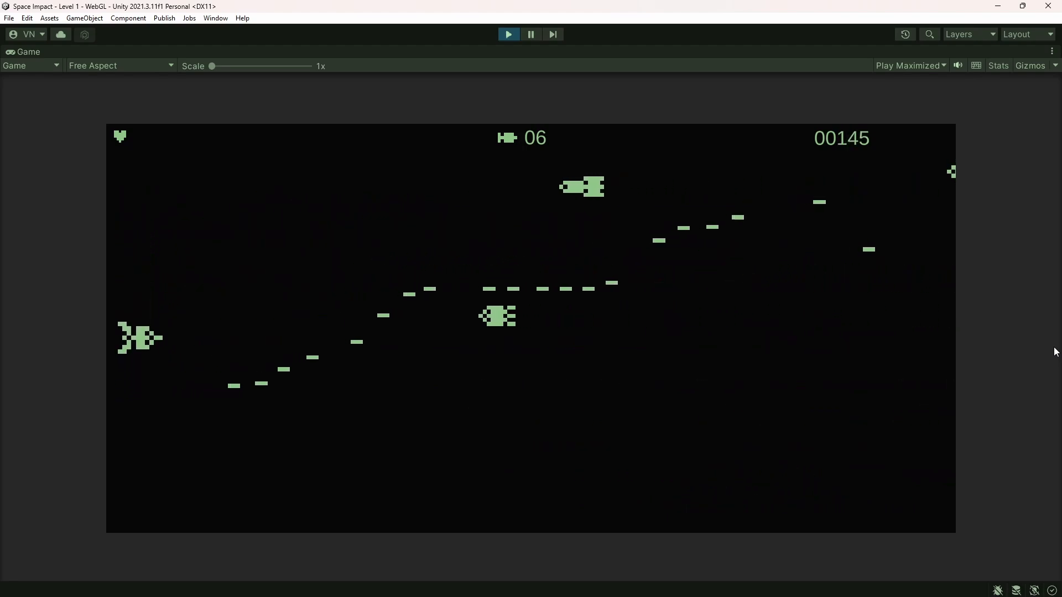
pyautogui.press('Up')
pyautogui.press('space')
pyautogui.press('Down')
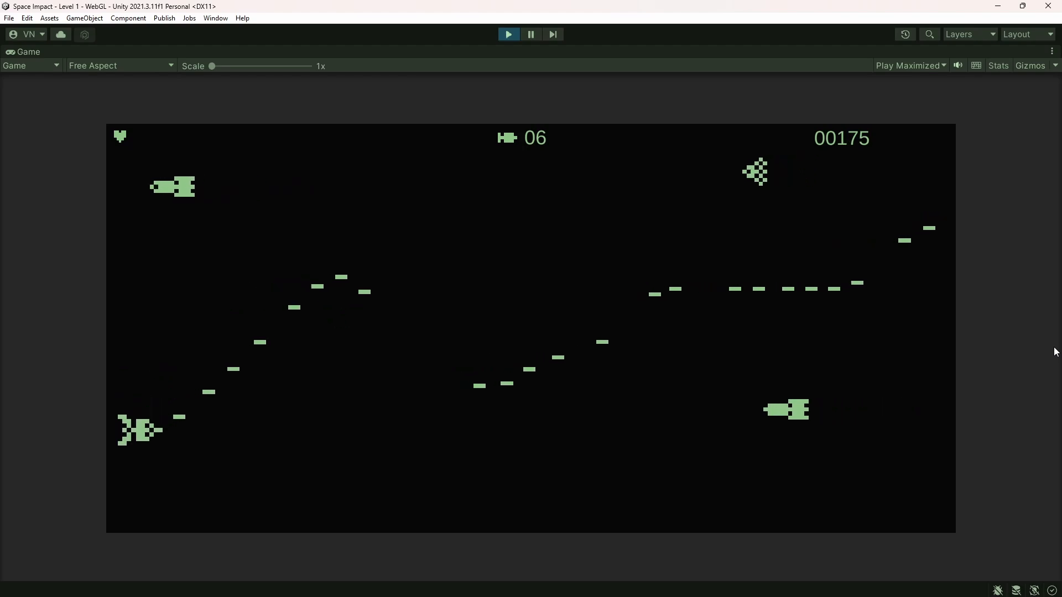
pyautogui.press('space')
pyautogui.press('space')
pyautogui.press('space')
pyautogui.press('space')
pyautogui.press('space')
pyautogui.press('space')
pyautogui.press('space')
pyautogui.press('space')
pyautogui.press('space')
pyautogui.press('space')
pyautogui.press('space')
pyautogui.press('space')
pyautogui.press('Up')
pyautogui.press('Down')
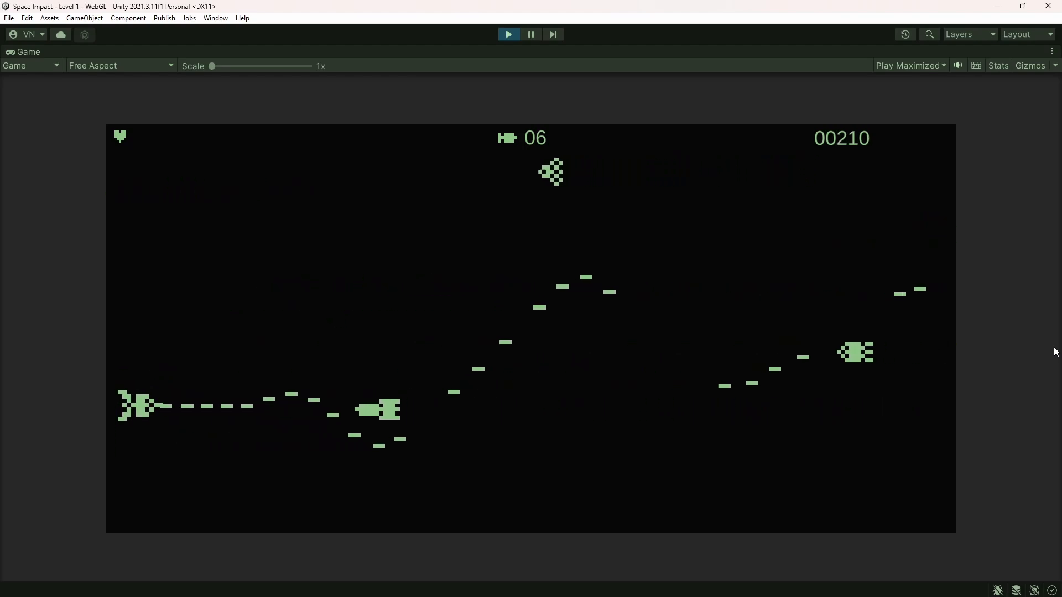
pyautogui.press('space')
pyautogui.press('space')
pyautogui.press('space')
pyautogui.press('space')
pyautogui.press('space')
pyautogui.press('space')
pyautogui.press('space')
pyautogui.press('space')
pyautogui.press('Up')
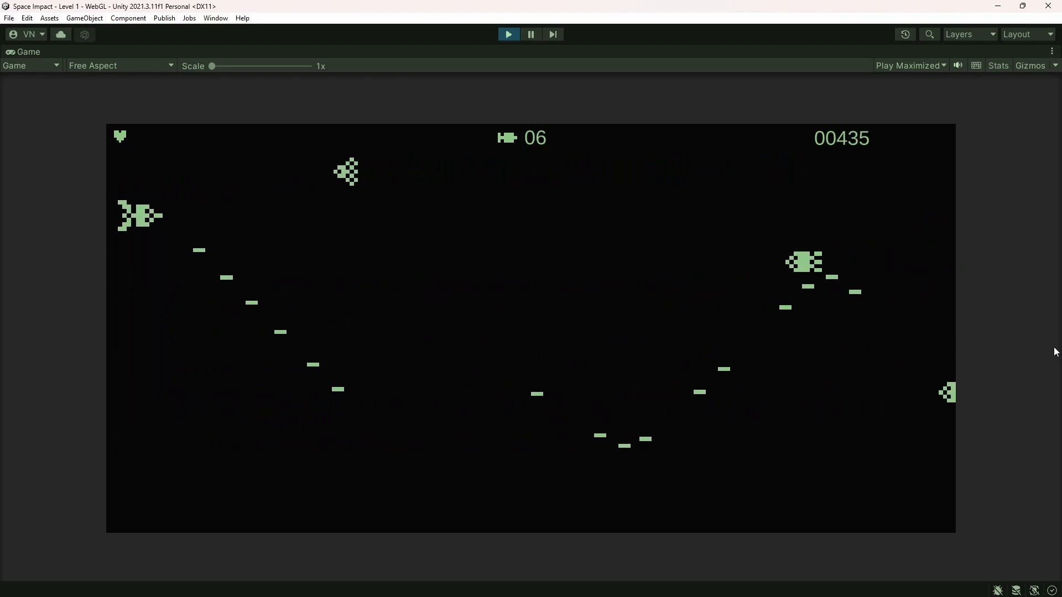
pyautogui.press('Up')
pyautogui.press('space')
pyautogui.press('space')
pyautogui.press('space')
pyautogui.press('space')
pyautogui.press('space')
pyautogui.press('space')
pyautogui.press('space')
pyautogui.press('space')
pyautogui.press('Down')
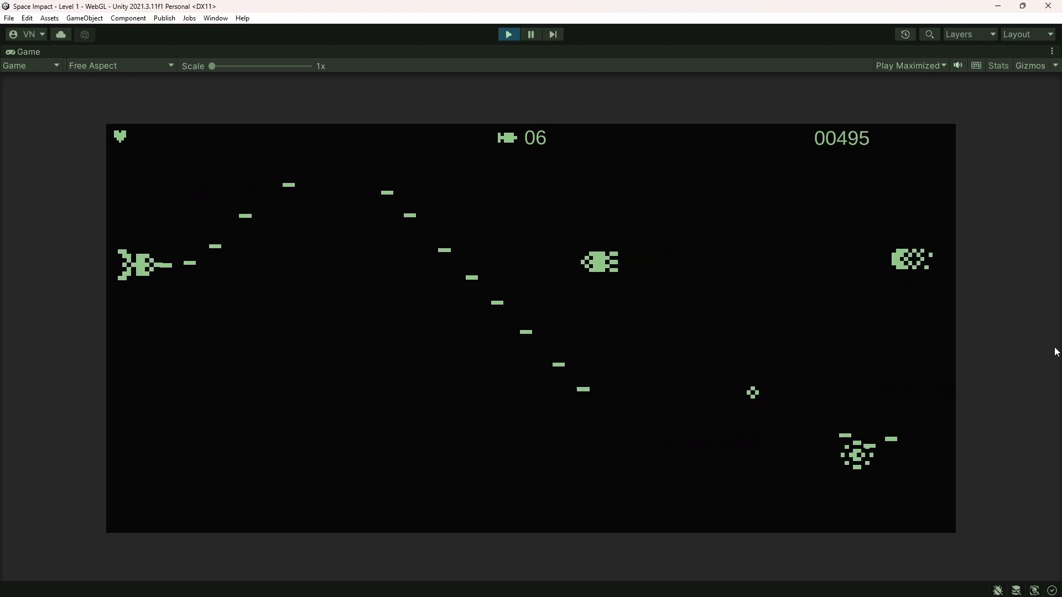
pyautogui.press('space')
pyautogui.press('space')
pyautogui.press('space')
pyautogui.press('space')
pyautogui.press('space')
pyautogui.press('space')
pyautogui.press('space')
pyautogui.press('space')
pyautogui.press('Up')
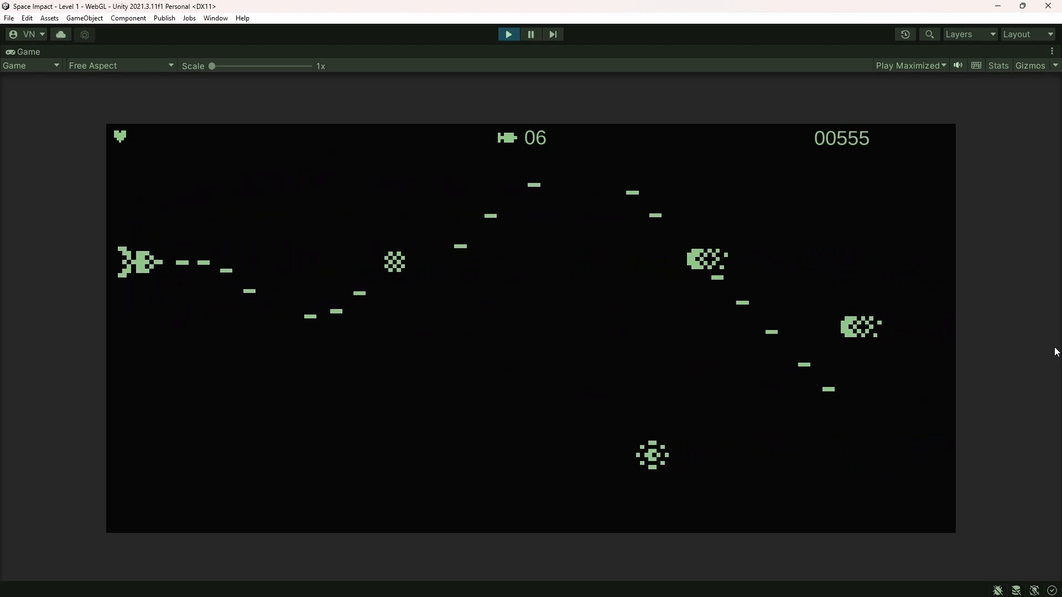
pyautogui.press('Down')
pyautogui.press('space')
pyautogui.press('space')
pyautogui.press('space')
pyautogui.press('space')
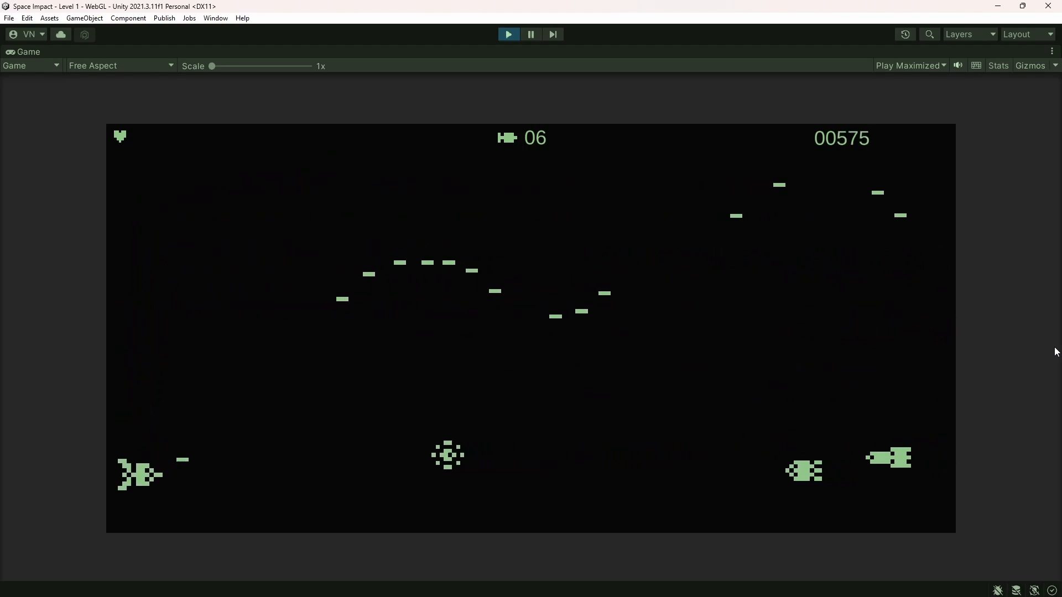
pyautogui.press('space')
pyautogui.press('space')
pyautogui.press('space')
pyautogui.press('space')
pyautogui.press('space')
pyautogui.press('space')
pyautogui.press('space')
pyautogui.press('space')
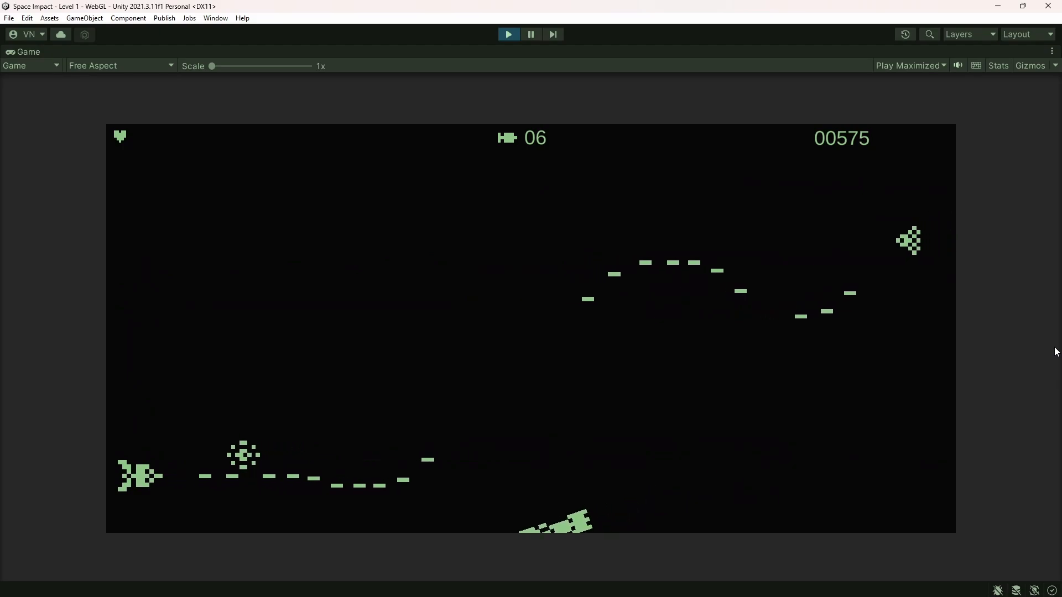
pyautogui.press('space')
pyautogui.press('space')
pyautogui.press('space')
pyautogui.press('space')
pyautogui.press('space')
pyautogui.press('space')
pyautogui.press('space')
pyautogui.press('space')
pyautogui.press('space')
pyautogui.press('space')
pyautogui.press('Up')
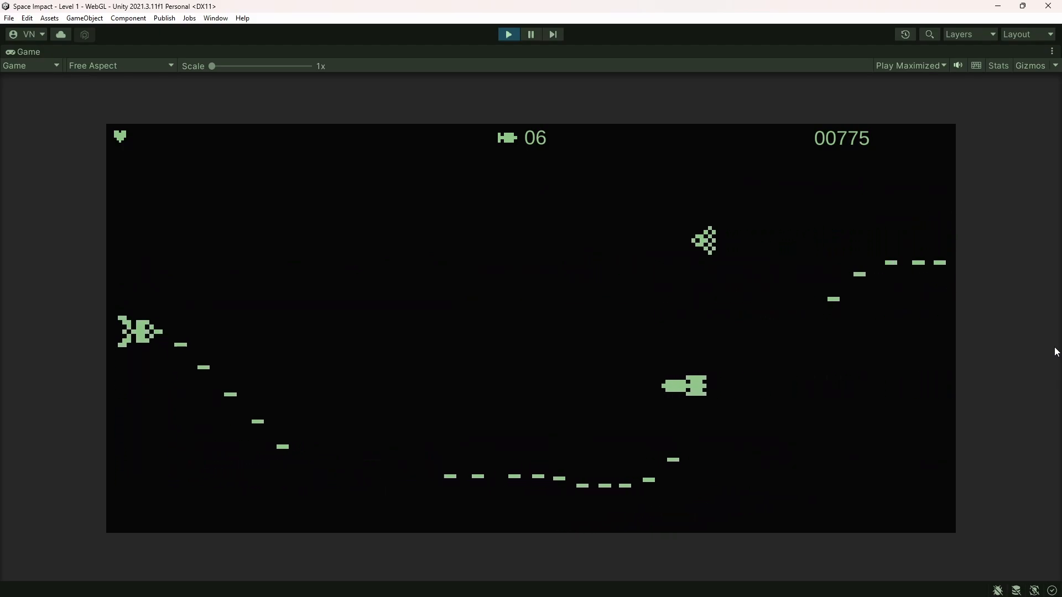
pyautogui.press('Down')
pyautogui.press('space')
pyautogui.press('space')
pyautogui.press('space')
pyautogui.press('space')
pyautogui.press('Up')
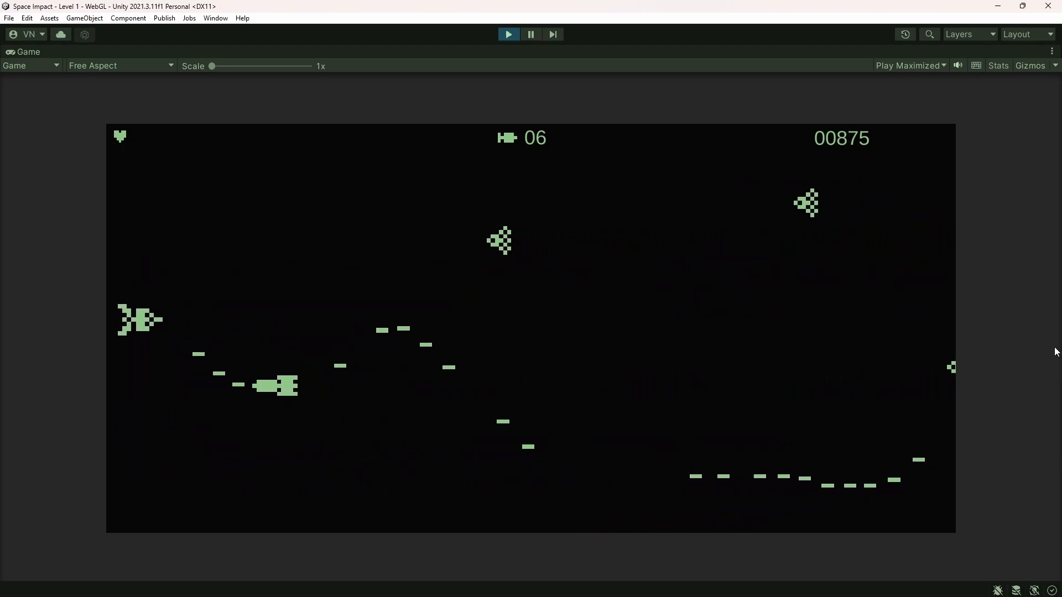
pyautogui.press('space')
pyautogui.press('space')
pyautogui.press('space')
pyautogui.press('space')
pyautogui.press('space')
pyautogui.press('space')
pyautogui.press('space')
pyautogui.press('space')
pyautogui.press('space')
pyautogui.press('space')
pyautogui.press('Down')
pyautogui.press('Up')
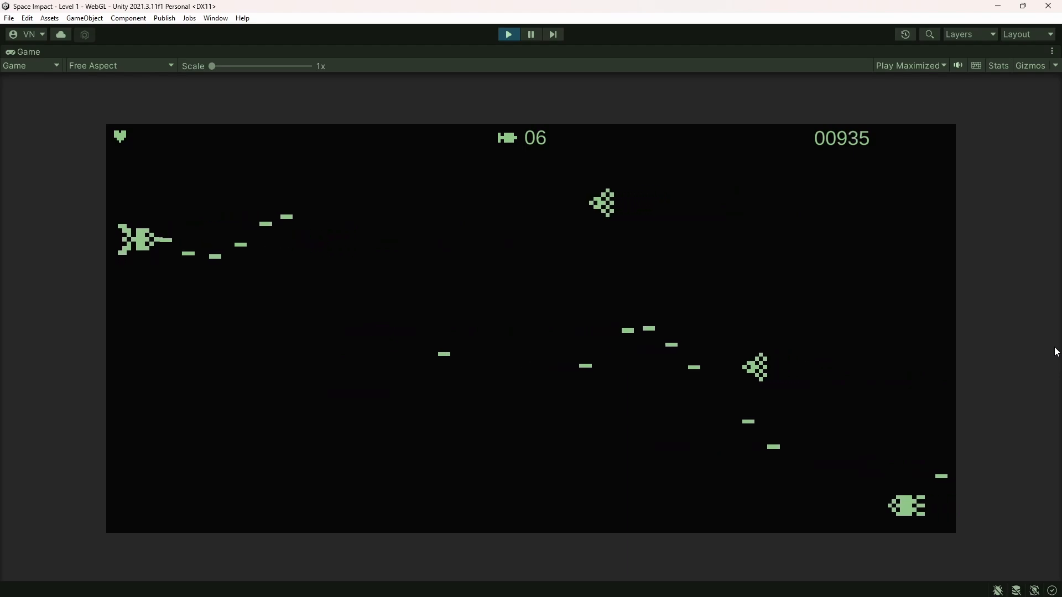
pyautogui.press('Down')
pyautogui.press('Down')
pyautogui.press('space')
pyautogui.press('space')
pyautogui.press('space')
pyautogui.press('space')
pyautogui.press('space')
pyautogui.press('space')
pyautogui.press('space')
pyautogui.press('space')
pyautogui.press('space')
pyautogui.press('space')
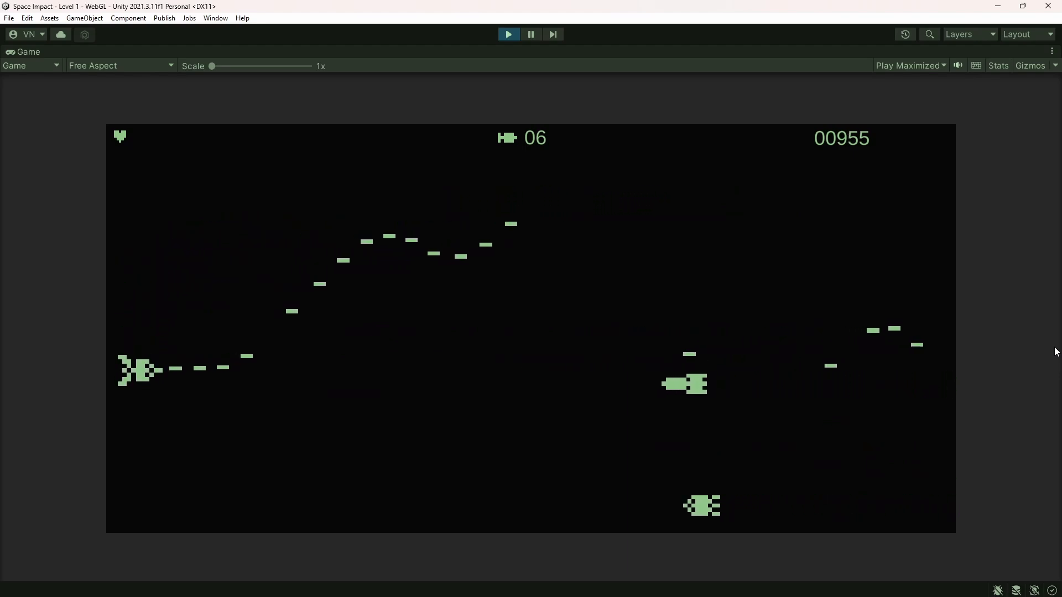
pyautogui.press('Down')
pyautogui.press('space')
pyautogui.press('space')
pyautogui.press('space')
pyautogui.press('space')
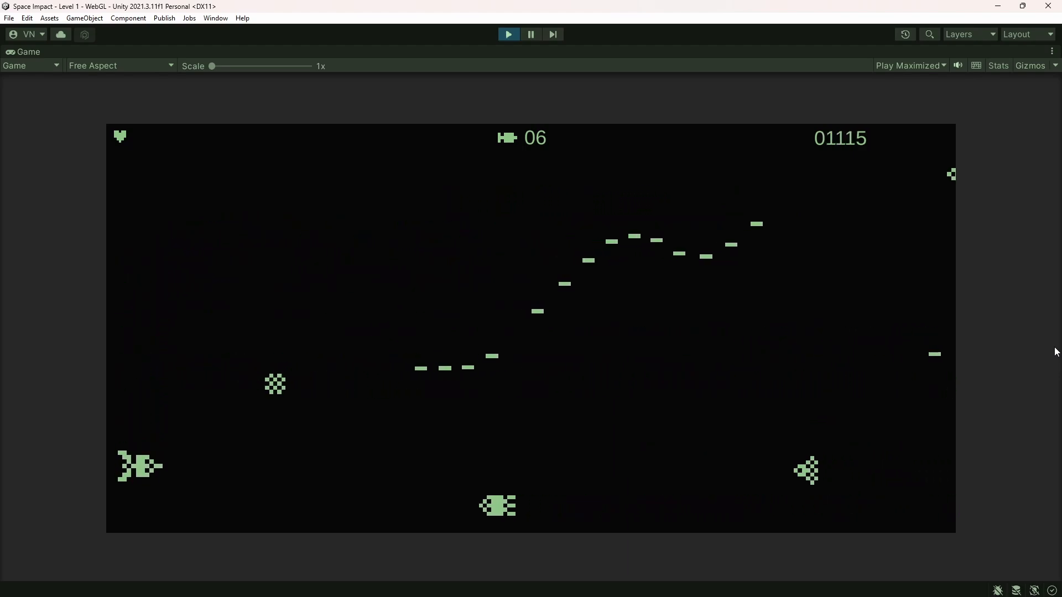
pyautogui.press('Up')
pyautogui.press('space')
pyautogui.press('space')
pyautogui.press('space')
pyautogui.press('space')
pyautogui.press('space')
pyautogui.press('space')
pyautogui.press('space')
pyautogui.press('space')
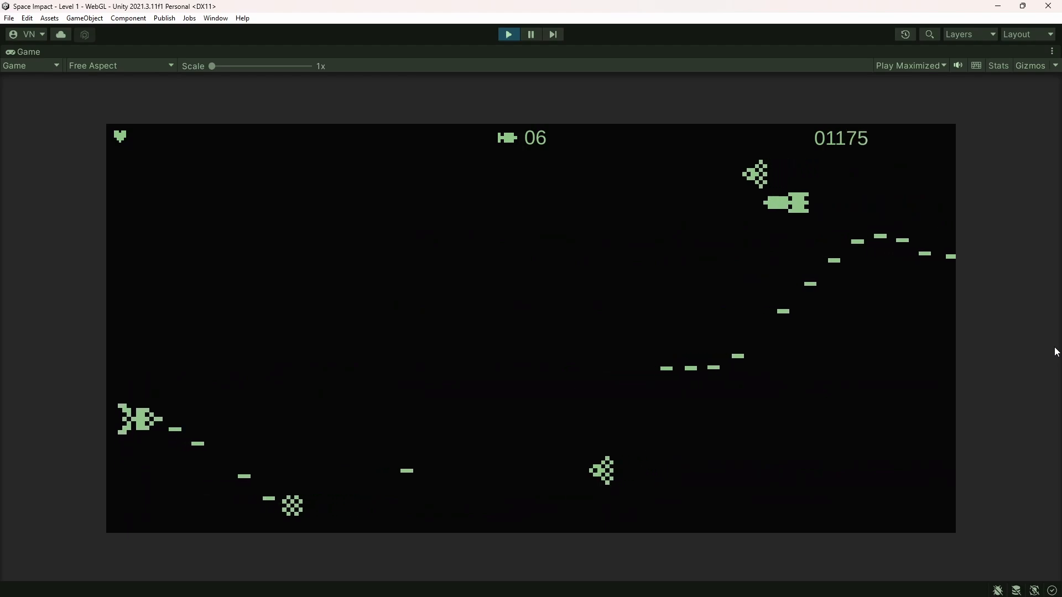
pyautogui.press('Up')
pyautogui.press('space')
pyautogui.press('space')
pyautogui.press('space')
pyautogui.press('space')
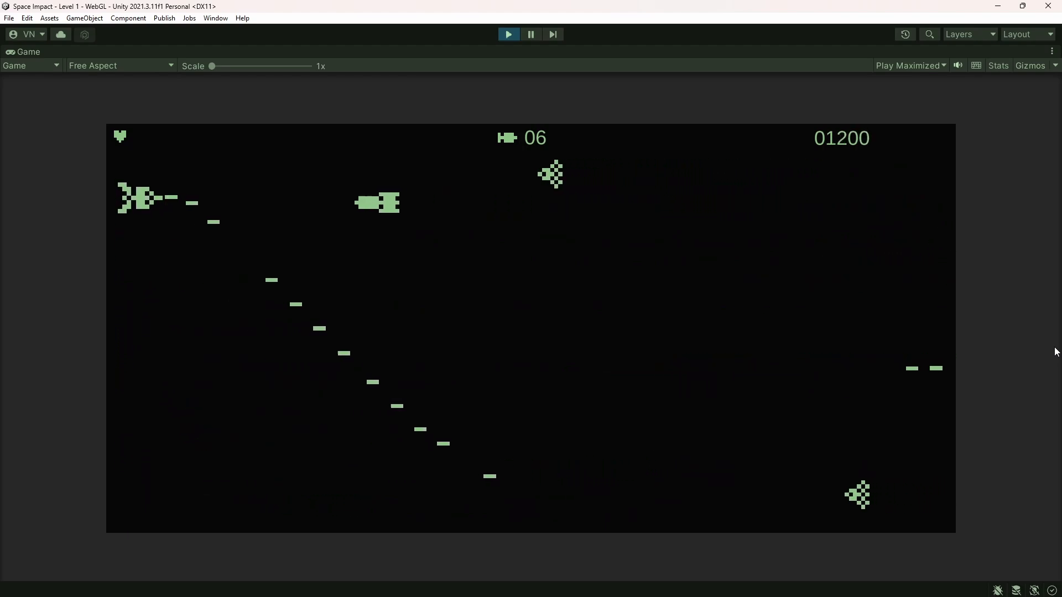
pyautogui.press('Down')
pyautogui.press('Down')
pyautogui.press('space')
pyautogui.press('space')
pyautogui.press('space')
pyautogui.press('space')
pyautogui.press('space')
pyautogui.press('space')
pyautogui.press('space')
pyautogui.press('space')
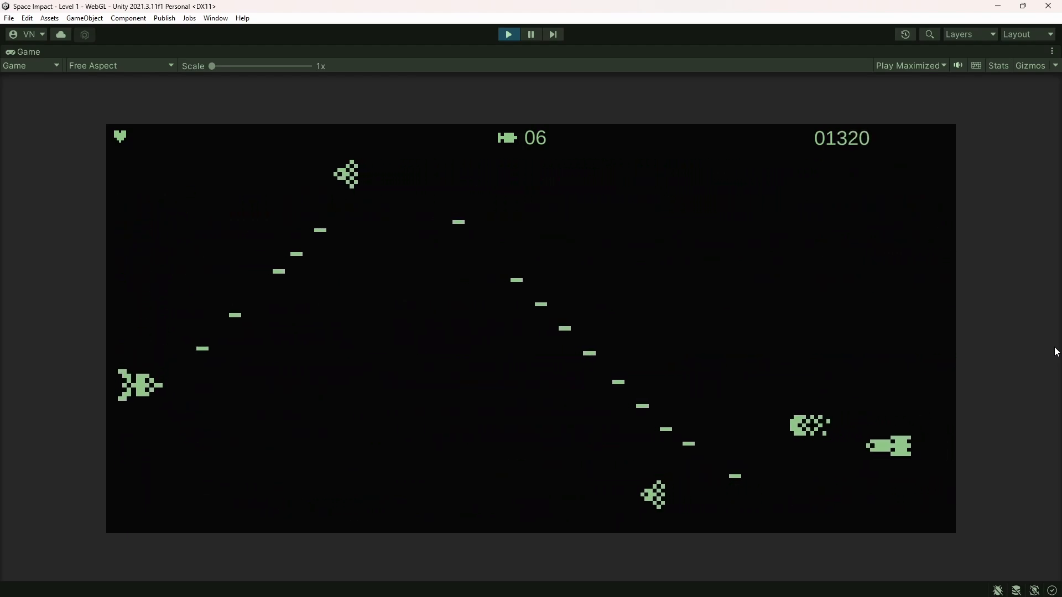
pyautogui.press('Up')
pyautogui.press('space')
pyautogui.press('space')
pyautogui.press('space')
pyautogui.press('space')
pyautogui.press('space')
pyautogui.press('space')
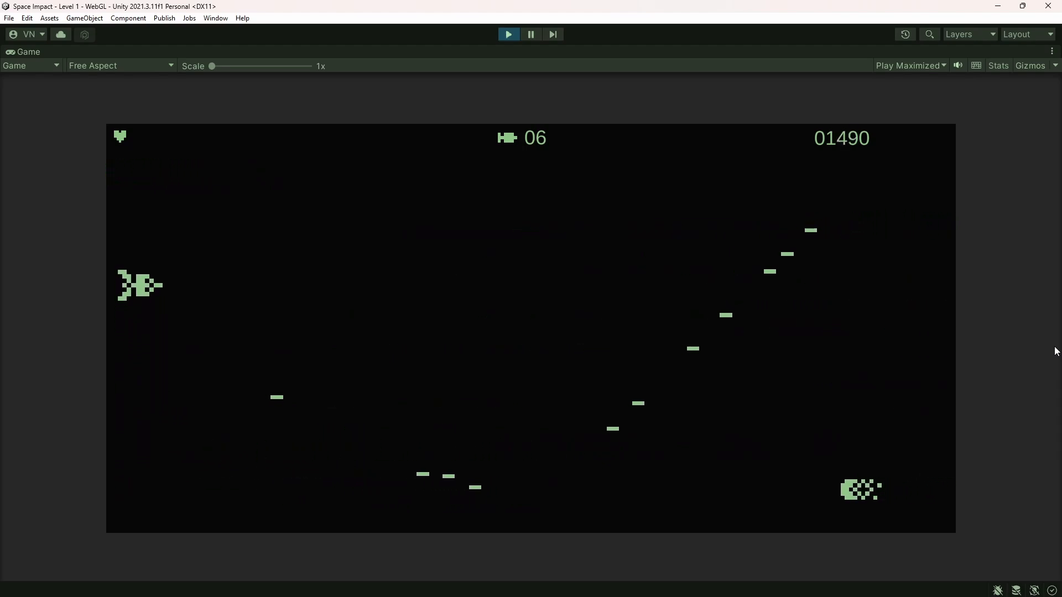
pyautogui.press('Down')
pyautogui.press('space')
pyautogui.press('space')
pyautogui.press('space')
pyautogui.press('space')
pyautogui.press('space')
pyautogui.press('space')
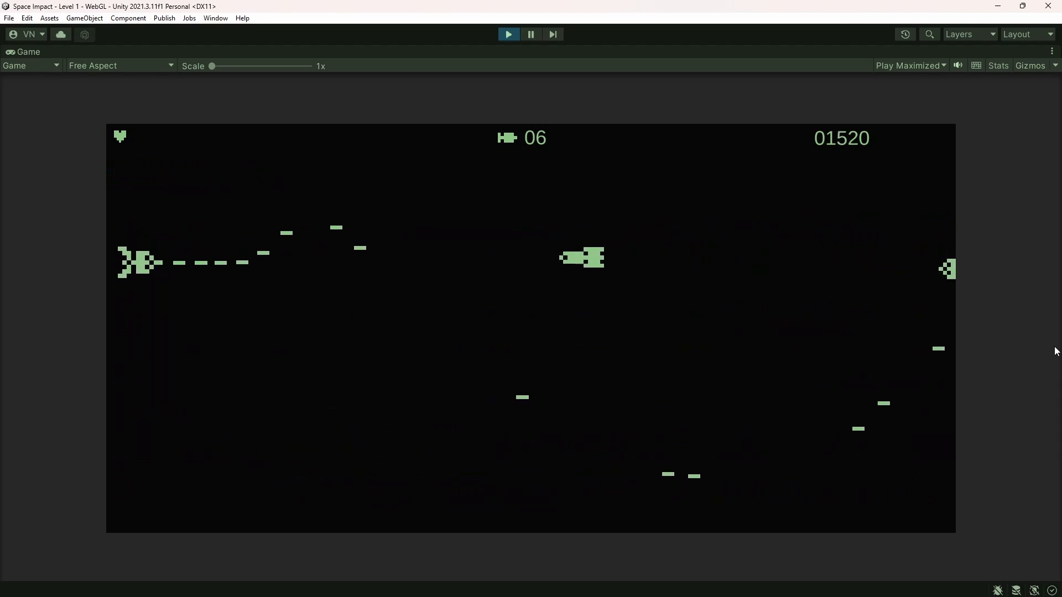
pyautogui.press('Down')
pyautogui.press('space')
pyautogui.press('space')
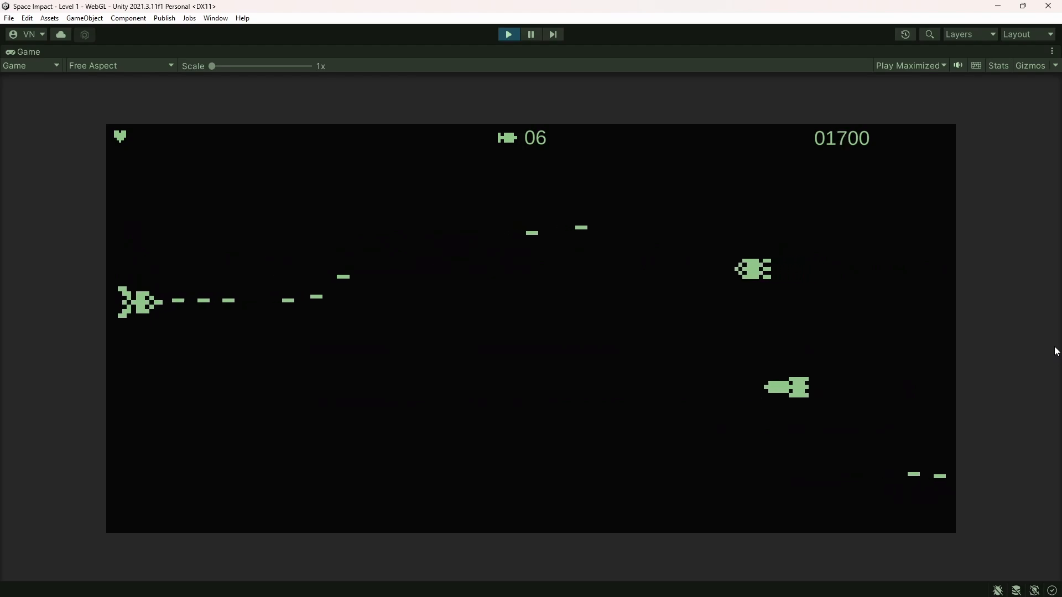
pyautogui.press('Up')
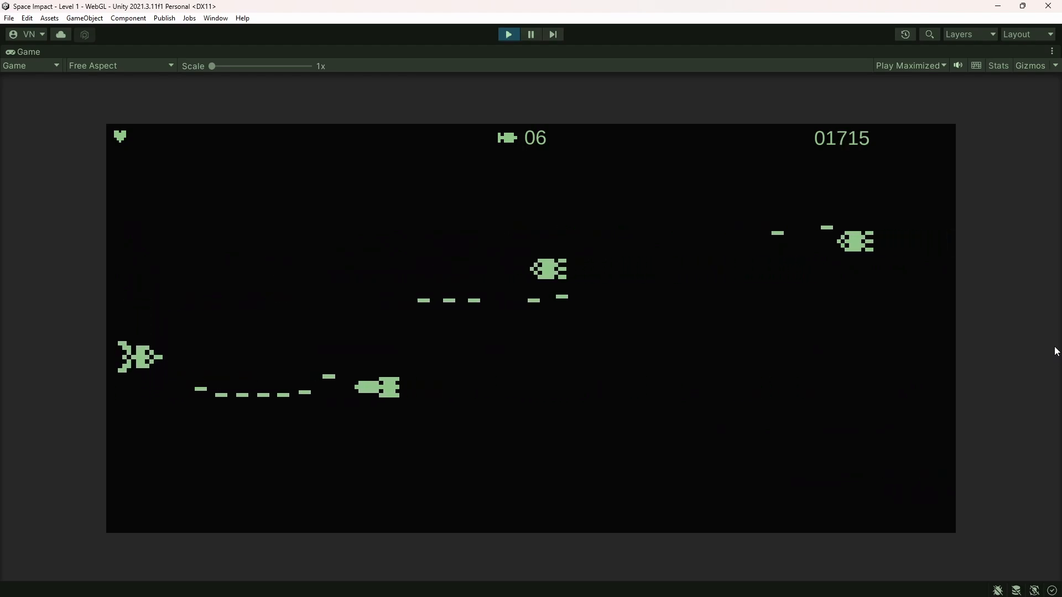
pyautogui.press('space')
pyautogui.press('space')
pyautogui.press('Down')
pyautogui.press('space')
pyautogui.press('space')
pyautogui.press('space')
pyautogui.press('space')
pyautogui.press('space')
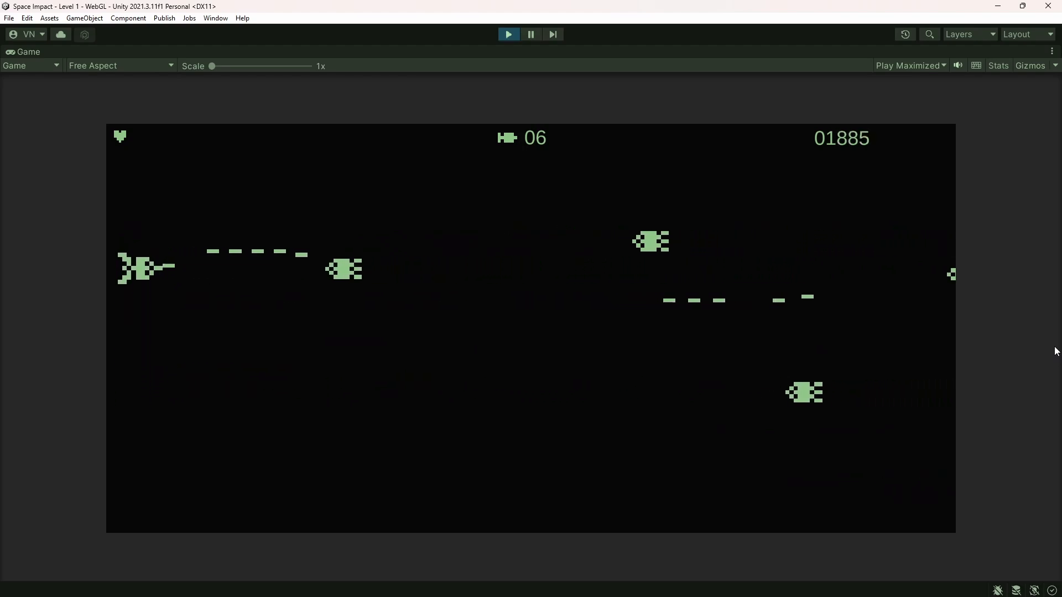
pyautogui.press('Down')
pyautogui.press('space')
pyautogui.press('space')
pyautogui.press('space')
pyautogui.press('space')
pyautogui.press('space')
pyautogui.press('space')
pyautogui.press('space')
pyautogui.press('space')
pyautogui.press('space')
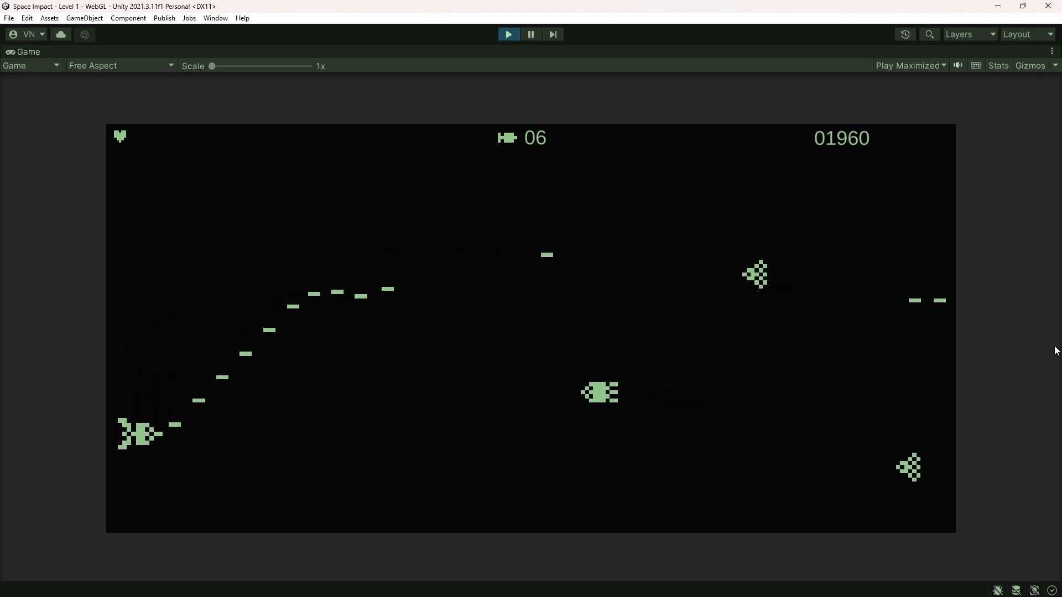
pyautogui.press('Up')
# Continue play-testing Level 1, moving the ship vertically to dodge enemies while shooting a steady stream of bullets at them
pyautogui.press('Up')
pyautogui.press('space')
pyautogui.press('space')
pyautogui.press('space')
pyautogui.press('space')
pyautogui.press('space')
pyautogui.press('space')
pyautogui.press('space')
pyautogui.press('space')
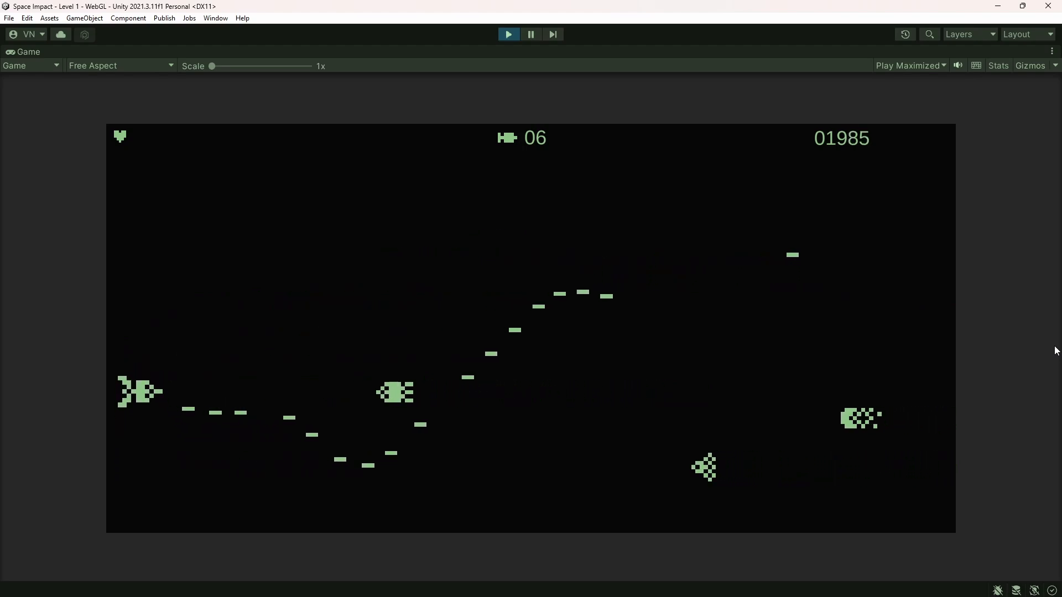
pyautogui.press('Down')
pyautogui.press('Up')
pyautogui.press('space')
pyautogui.press('space')
pyautogui.press('space')
pyautogui.press('space')
pyautogui.press('space')
pyautogui.press('space')
pyautogui.press('space')
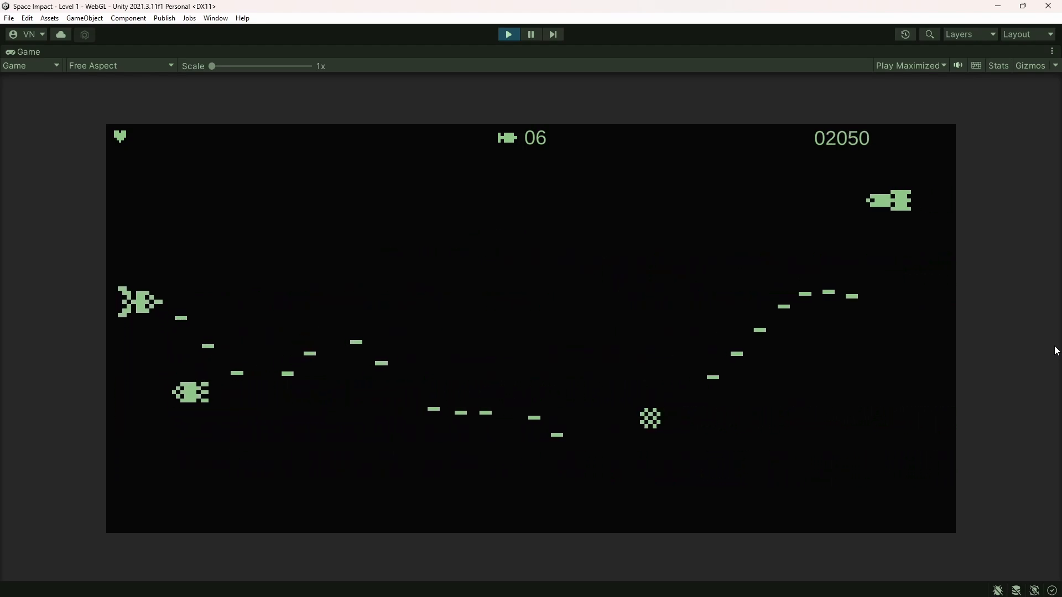
pyautogui.press('space')
pyautogui.press('space')
pyautogui.press('space')
pyautogui.press('space')
pyautogui.press('space')
pyautogui.press('space')
pyautogui.press('space')
pyautogui.press('space')
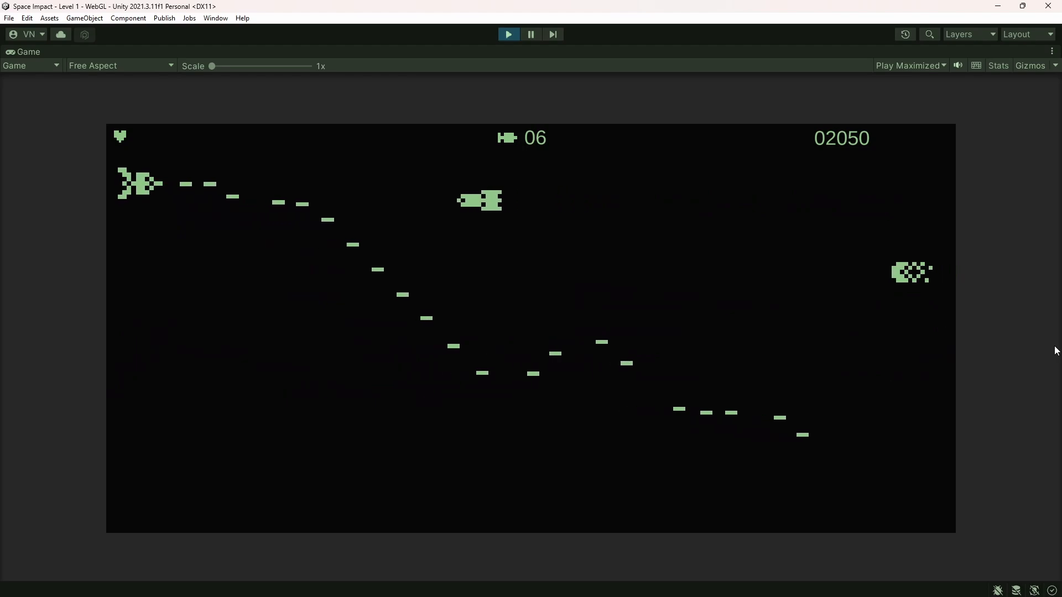
pyautogui.press('Down')
pyautogui.press('Down')
pyautogui.press('space')
pyautogui.press('space')
pyautogui.press('space')
pyautogui.press('space')
pyautogui.press('space')
pyautogui.press('space')
pyautogui.press('space')
pyautogui.press('space')
pyautogui.press('space')
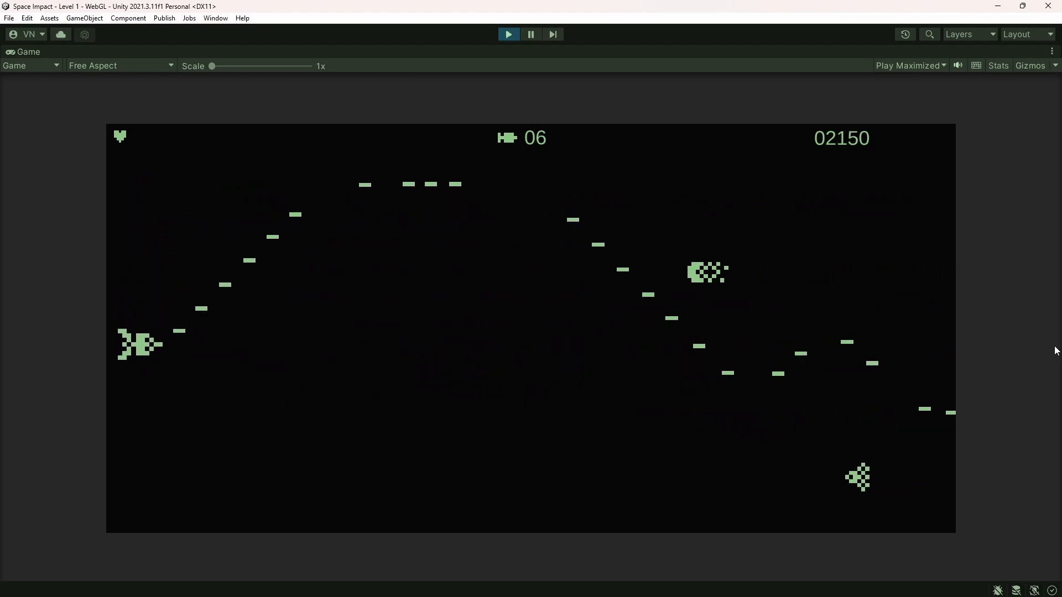
pyautogui.press('Down')
pyautogui.press('space')
pyautogui.press('space')
pyautogui.press('space')
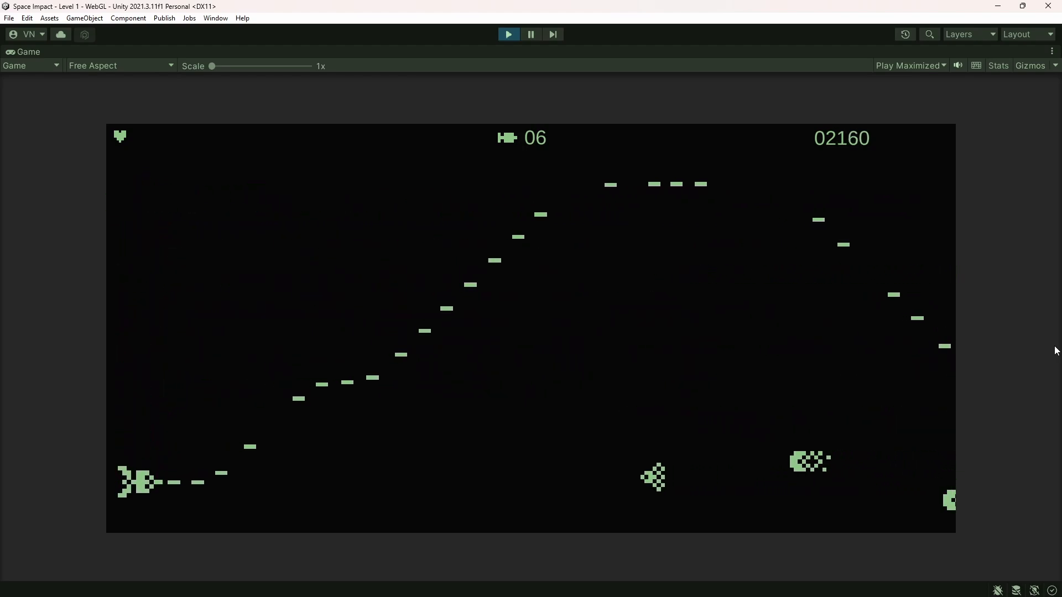
pyautogui.press('Up')
pyautogui.press('space')
pyautogui.press('space')
pyautogui.press('space')
pyautogui.press('space')
pyautogui.press('space')
pyautogui.press('Down')
pyautogui.press('space')
pyautogui.press('space')
pyautogui.press('space')
pyautogui.press('space')
pyautogui.press('space')
pyautogui.press('space')
pyautogui.press('space')
pyautogui.press('Down')
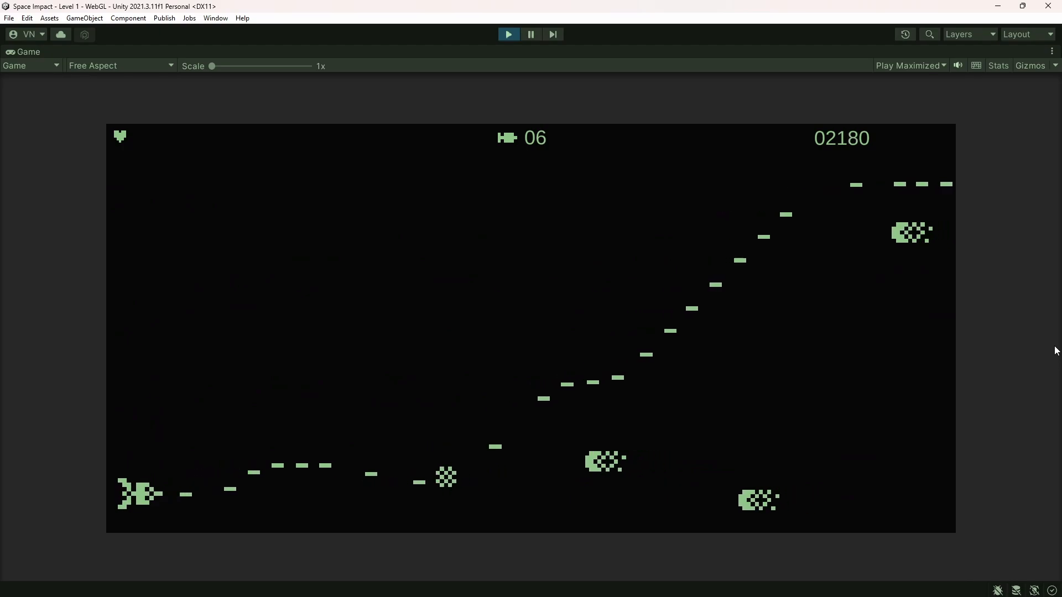
pyautogui.press('Up')
pyautogui.press('space')
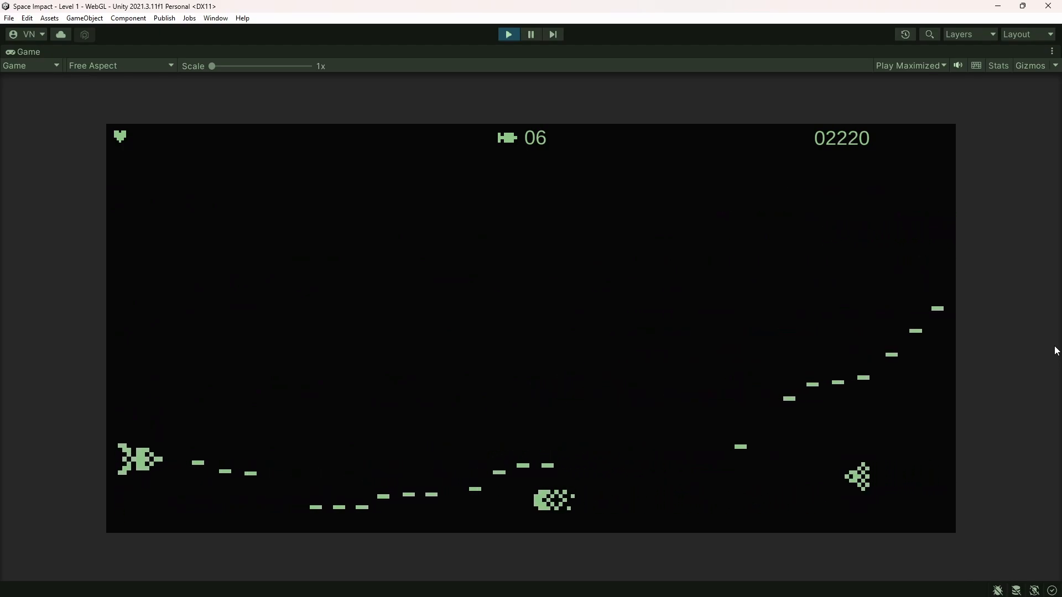
pyautogui.press('space')
pyautogui.press('space')
pyautogui.press('Up')
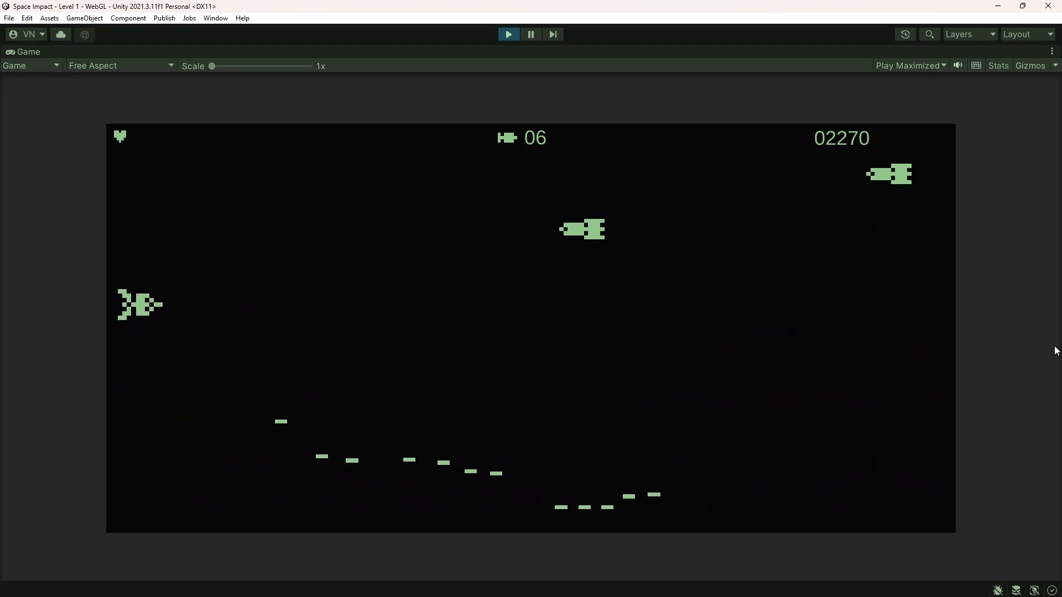
pyautogui.press('Up')
pyautogui.press('Down')
pyautogui.press('space')
pyautogui.press('space')
pyautogui.press('space')
pyautogui.press('space')
pyautogui.press('space')
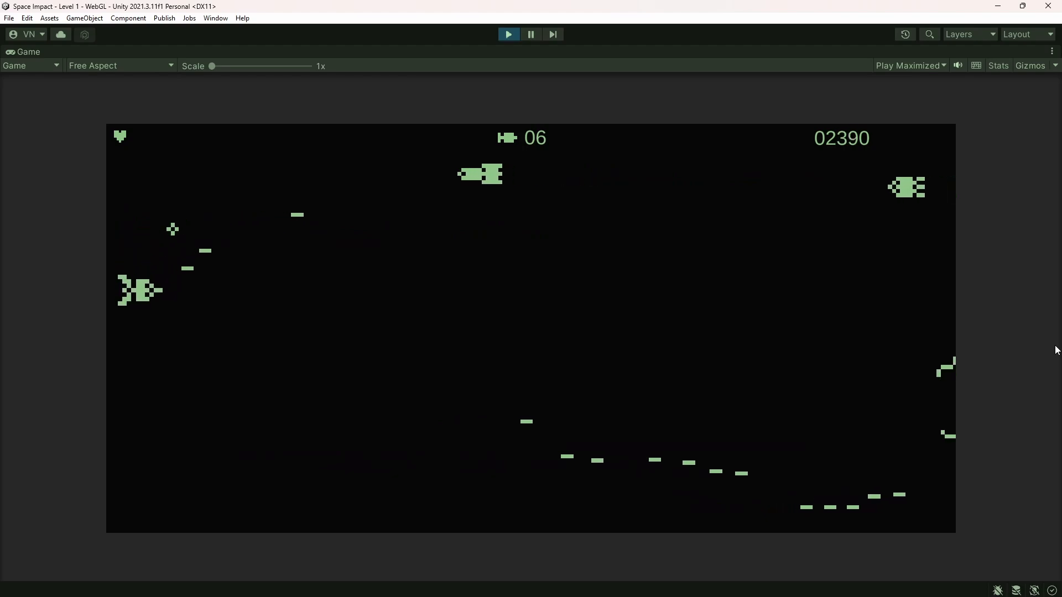
# Test the rocket weapon in Level 1 by launching rockets alongside bullets at the enemies and the boss
pyautogui.press('space')
pyautogui.press('space')
pyautogui.press('Up')
pyautogui.press('x')
pyautogui.press('space')
pyautogui.press('space')
pyautogui.press('space')
pyautogui.press('space')
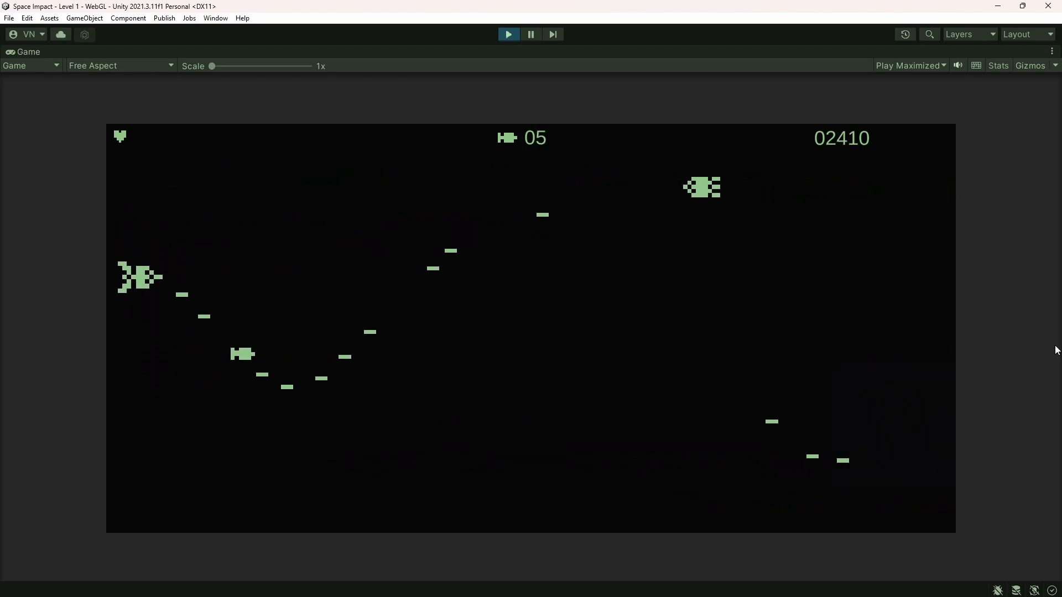
pyautogui.press('x')
pyautogui.press('Down')
pyautogui.press('space')
pyautogui.press('space')
pyautogui.press('Down')
pyautogui.press('space')
pyautogui.press('space')
pyautogui.press('space')
pyautogui.press('space')
pyautogui.press('space')
pyautogui.press('space')
pyautogui.press('space')
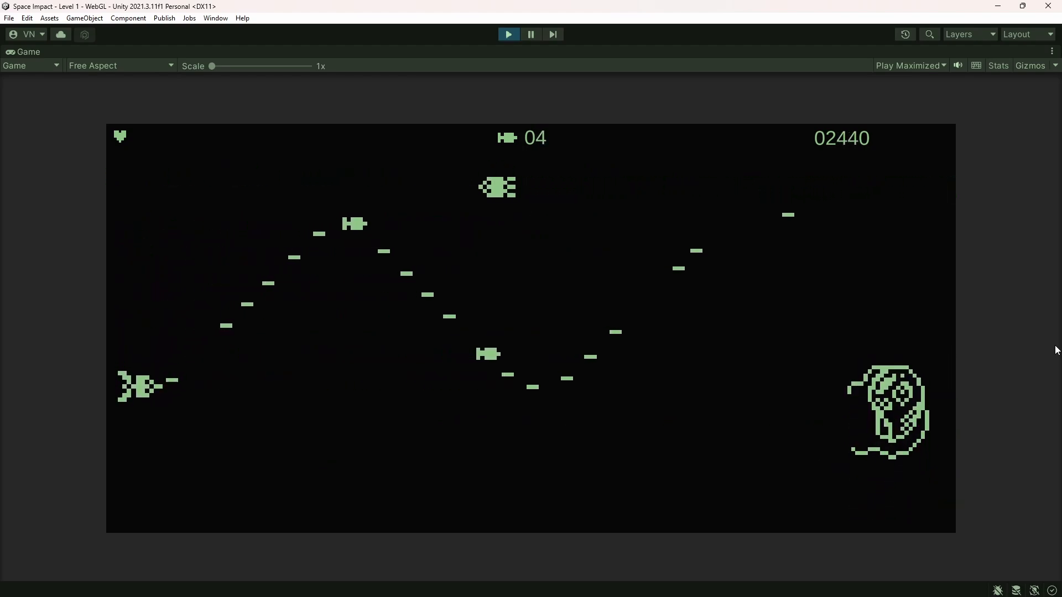
pyautogui.press('x')
pyautogui.press('Up')
pyautogui.press('Up')
pyautogui.press('space')
pyautogui.press('space')
pyautogui.press('space')
pyautogui.press('space')
pyautogui.press('space')
pyautogui.press('space')
pyautogui.press('space')
pyautogui.press('space')
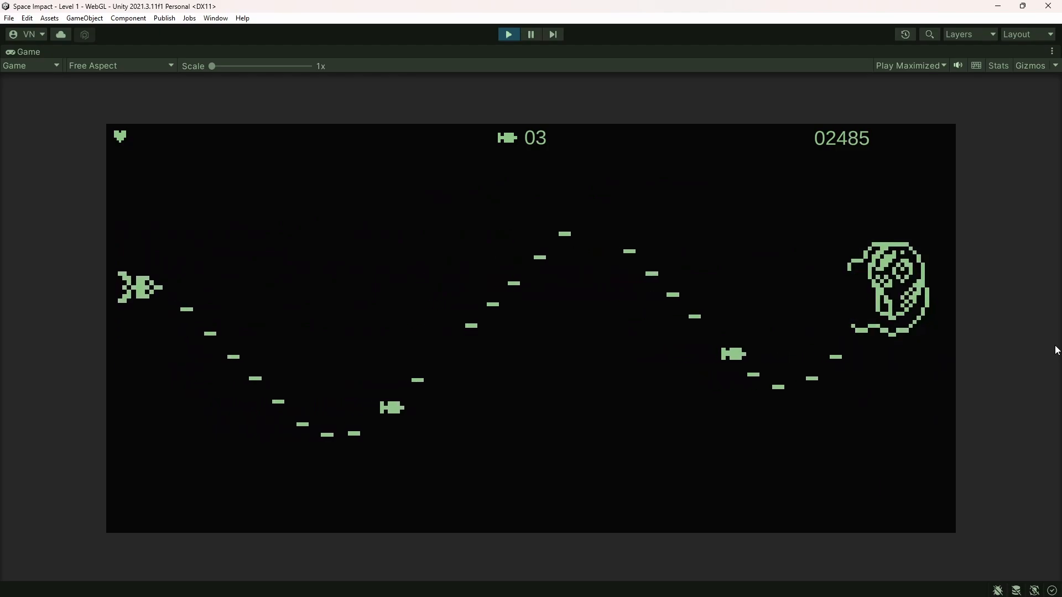
pyautogui.press('x')
pyautogui.press('Down')
pyautogui.press('space')
pyautogui.press('space')
pyautogui.press('space')
pyautogui.press('space')
pyautogui.press('space')
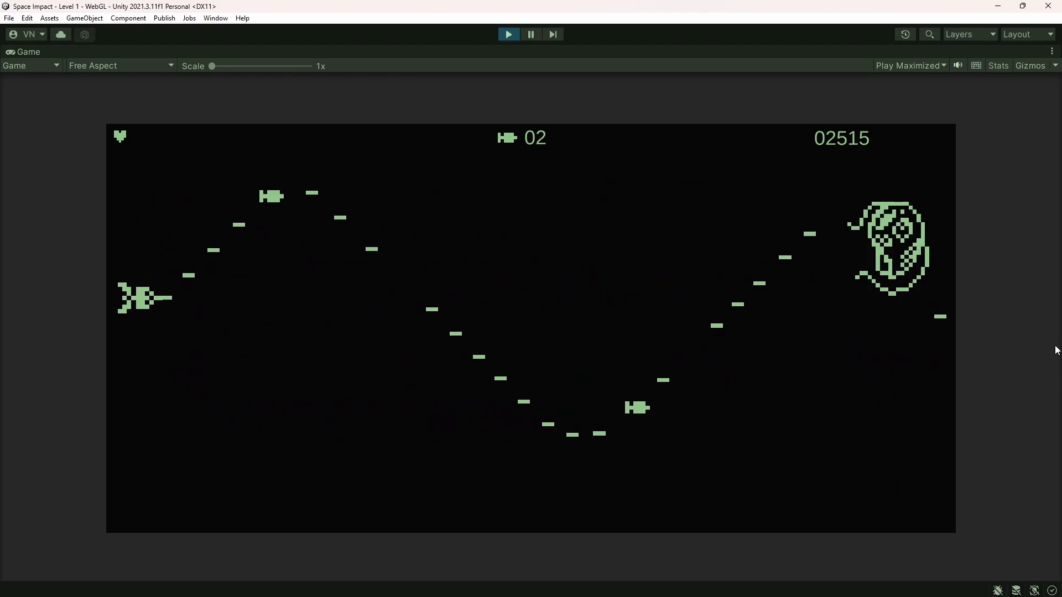
pyautogui.press('Down')
pyautogui.press('space')
pyautogui.press('x')
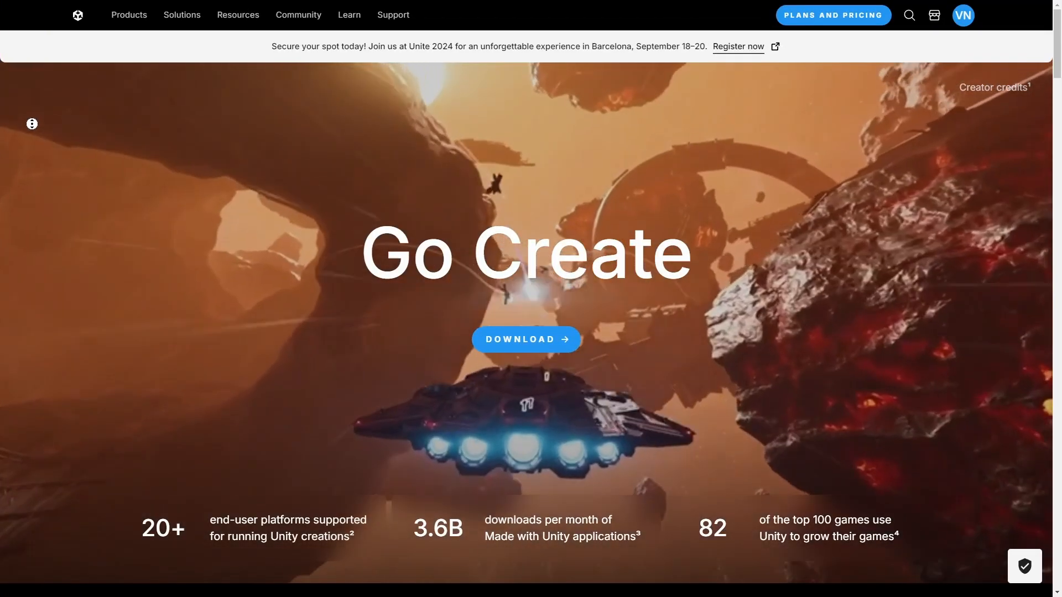
# Switch to the web browser and look through the Unity homepage and the Unity Engine plans on the Plans and pricing page
pyautogui.scroll(-1, 31, 114)
pyautogui.scroll(-4, 34, 136)
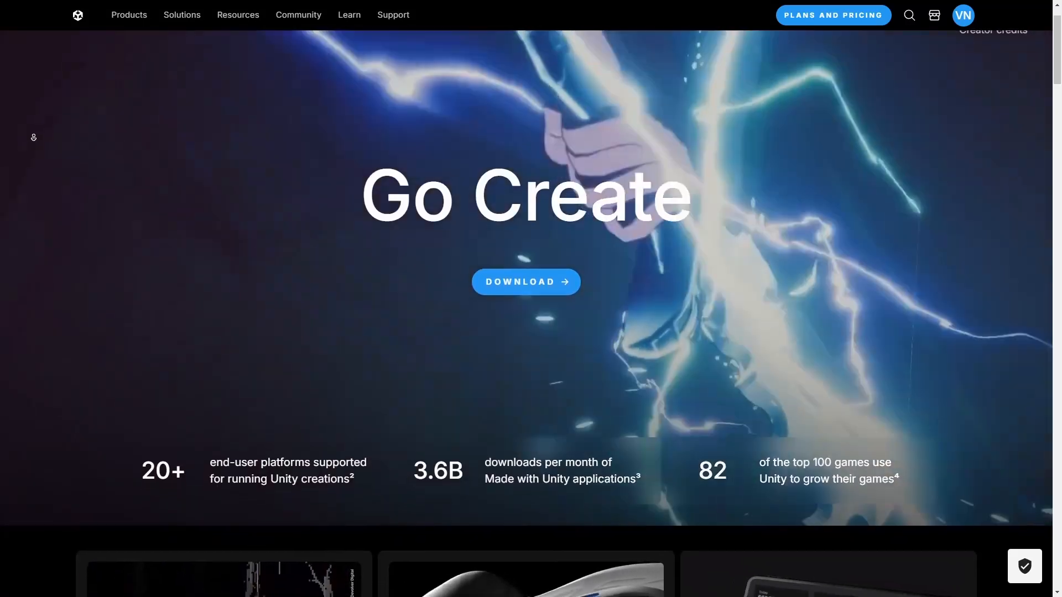
pyautogui.scroll(-8, 34, 147)
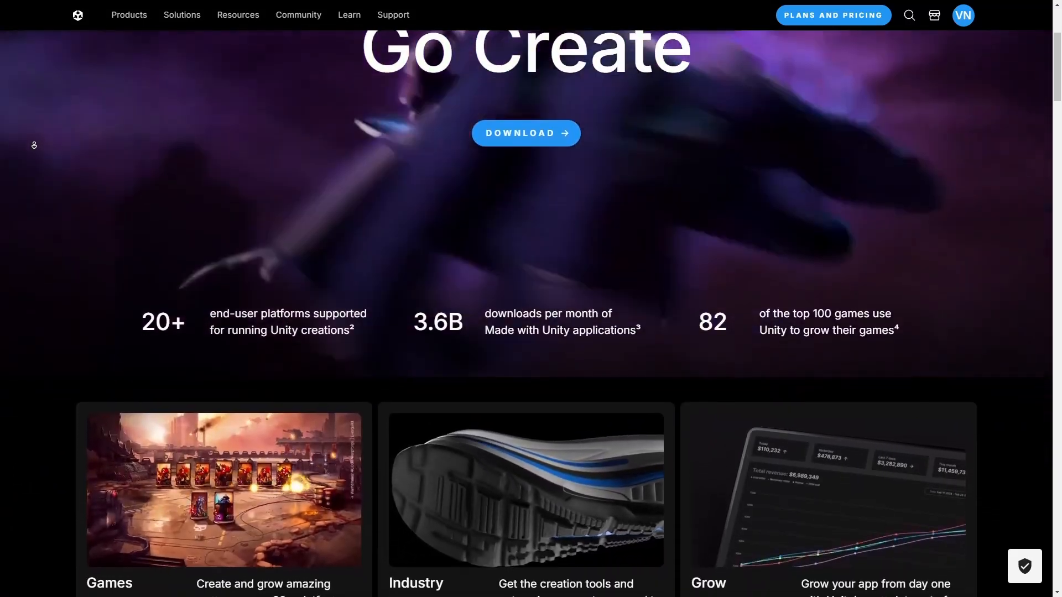
pyautogui.scroll(-10, 36, 150)
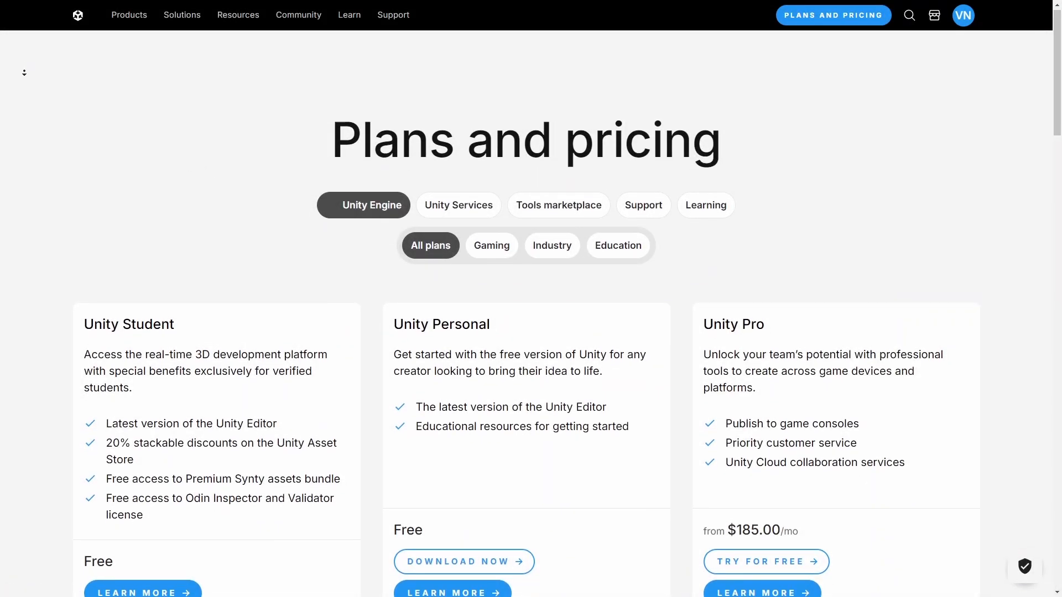
pyautogui.scroll(-3, 25, 75)
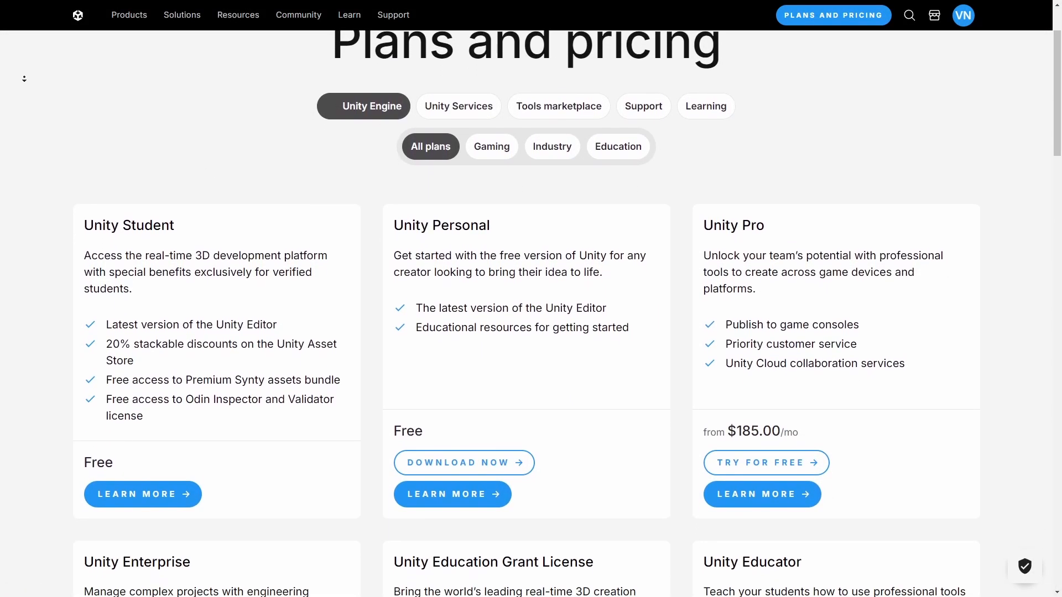
pyautogui.scroll(-2, 24, 79)
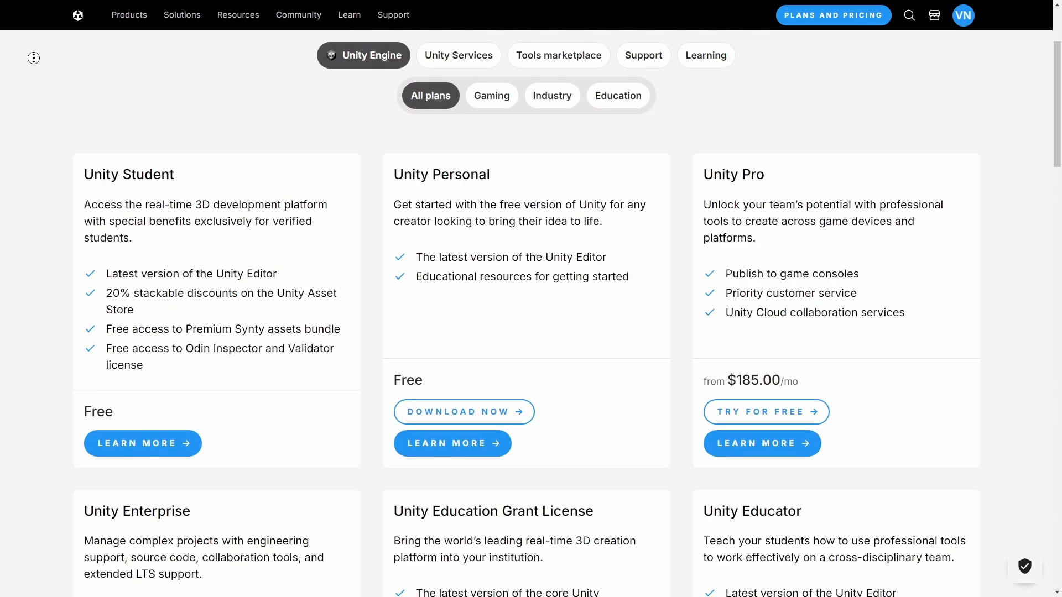
pyautogui.scroll(-2, 34, 62)
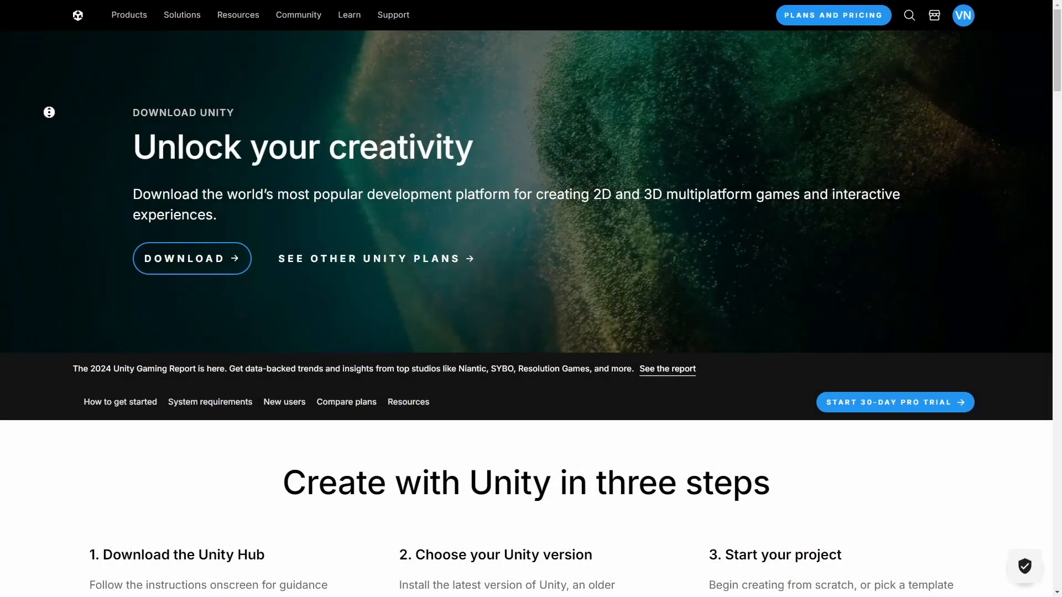
# Review the Unity download page, covering the three steps for creating with Unity and the Unity Hub system requirements
pyautogui.scroll(-3, 42, 122)
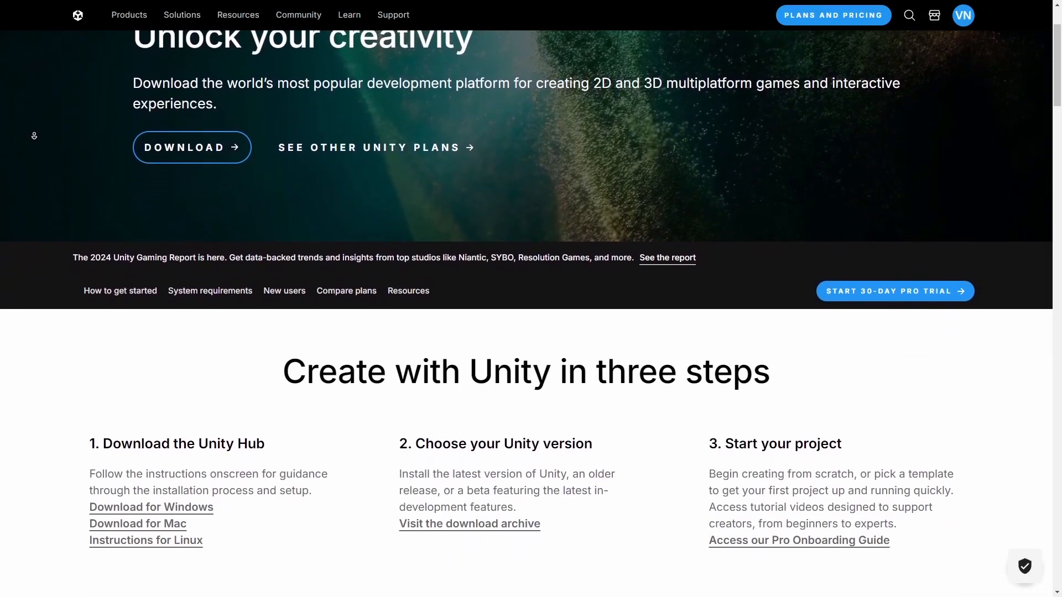
pyautogui.scroll(-3, 34, 135)
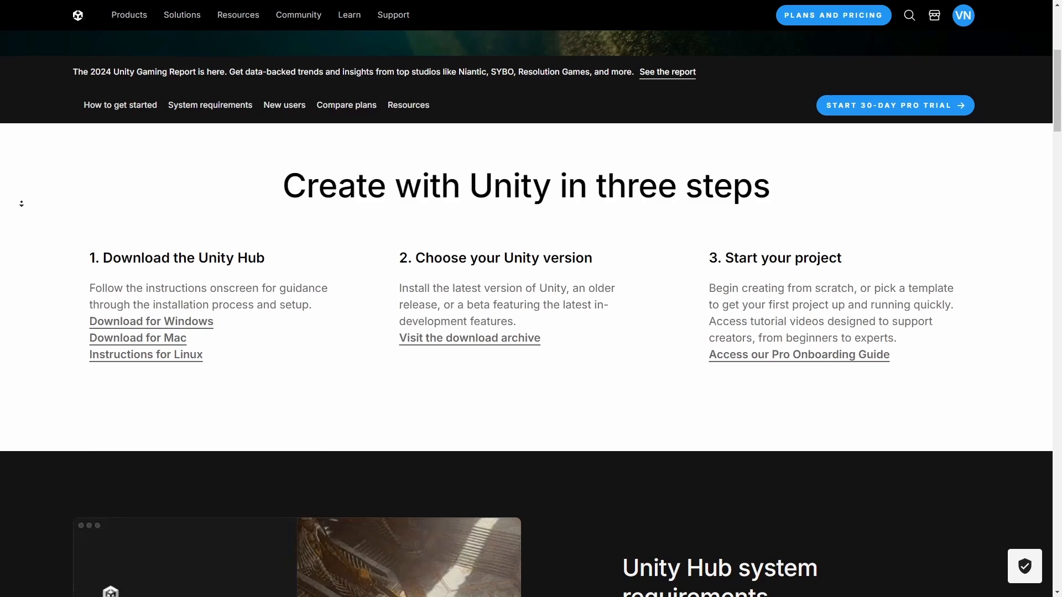
pyautogui.scroll(-3, 20, 226)
pyautogui.scroll(-4, 20, 225)
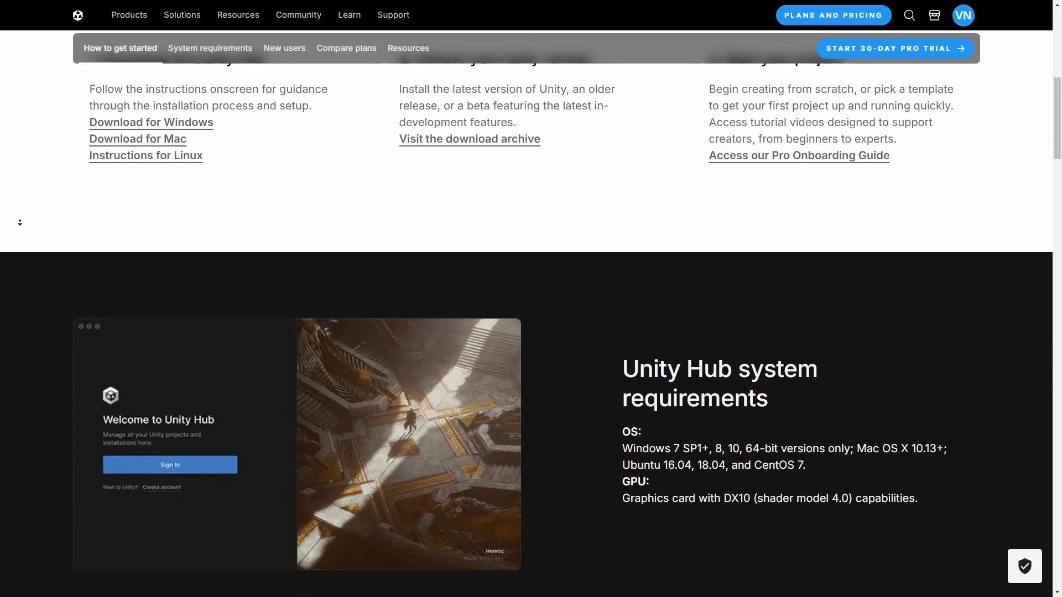
pyautogui.scroll(-3, 21, 216)
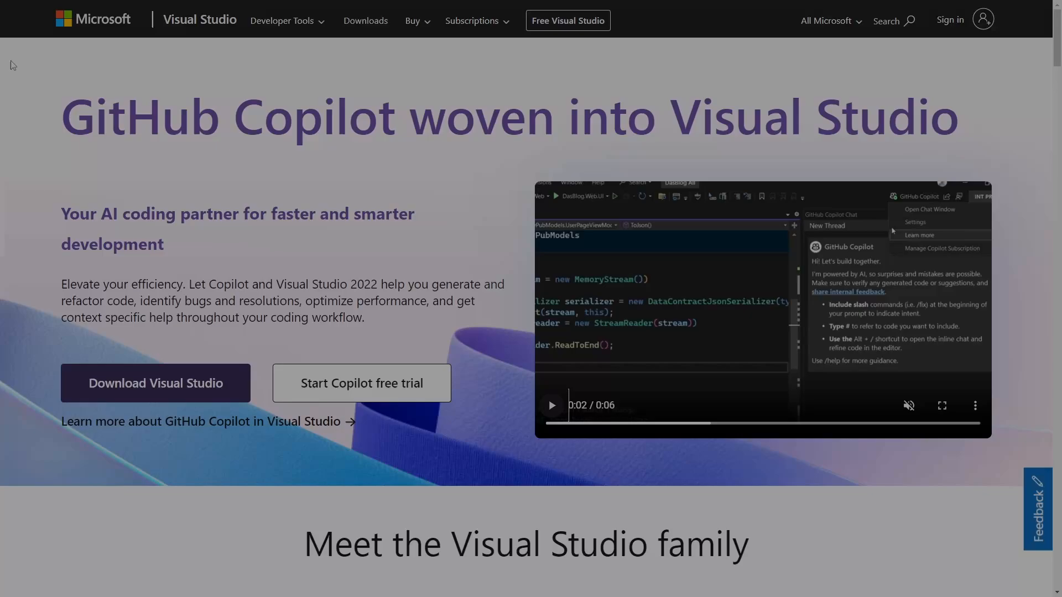
# Look through the Visual Studio website down to the Visual Studio and Visual Studio Code download options
pyautogui.middleClick(11, 57)
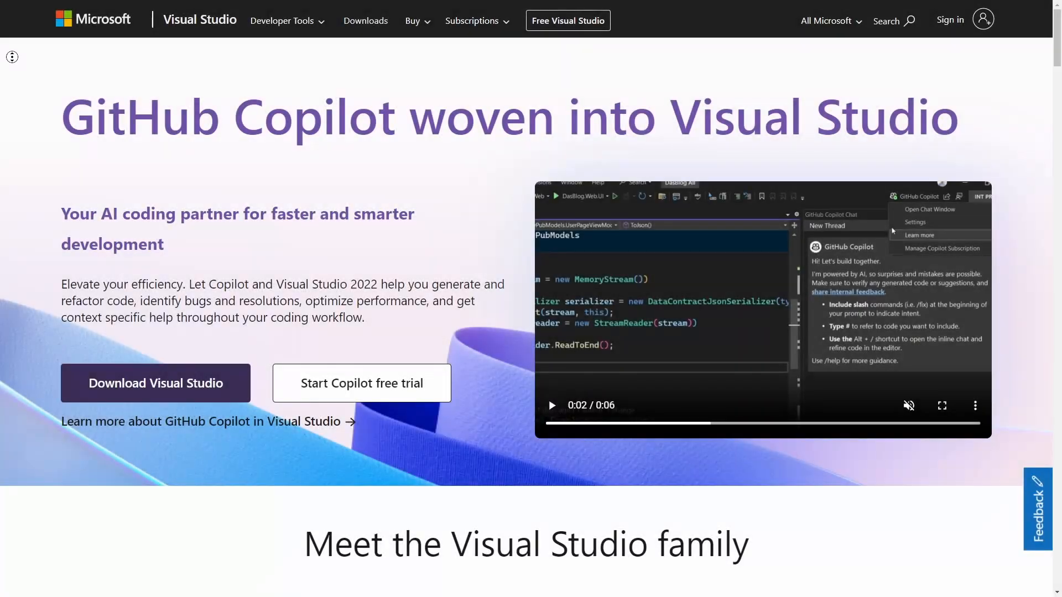
pyautogui.scroll(-1, 13, 75)
pyautogui.scroll(-4, 13, 90)
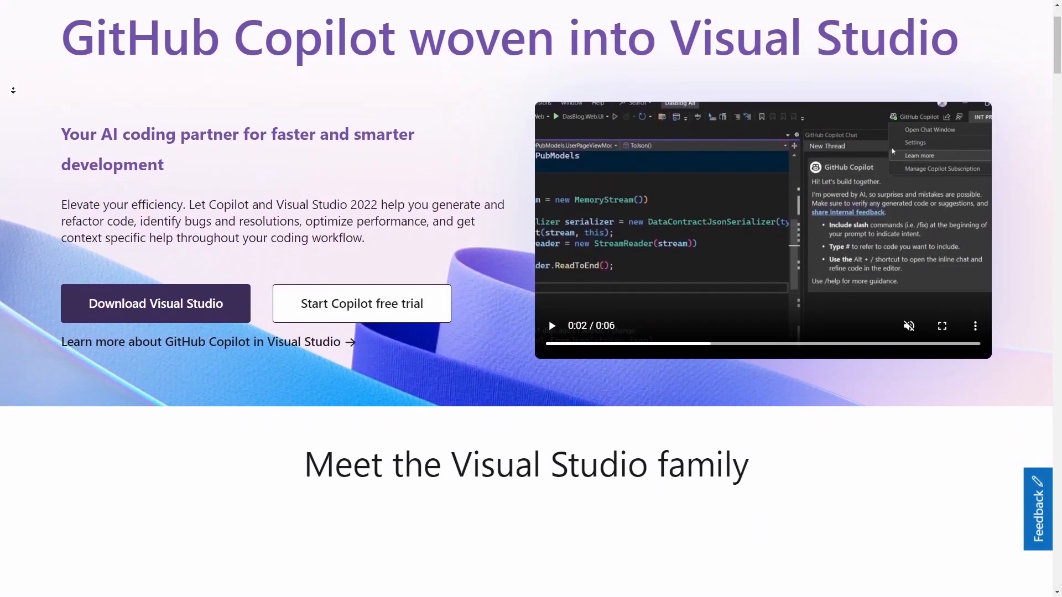
pyautogui.scroll(-3, 14, 93)
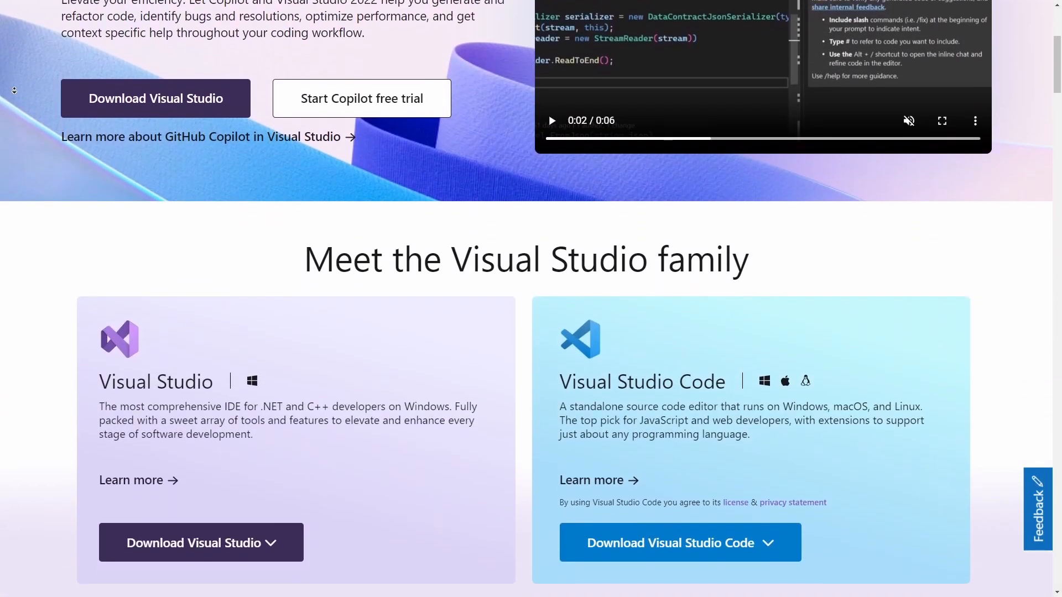
pyautogui.scroll(-3, 13, 86)
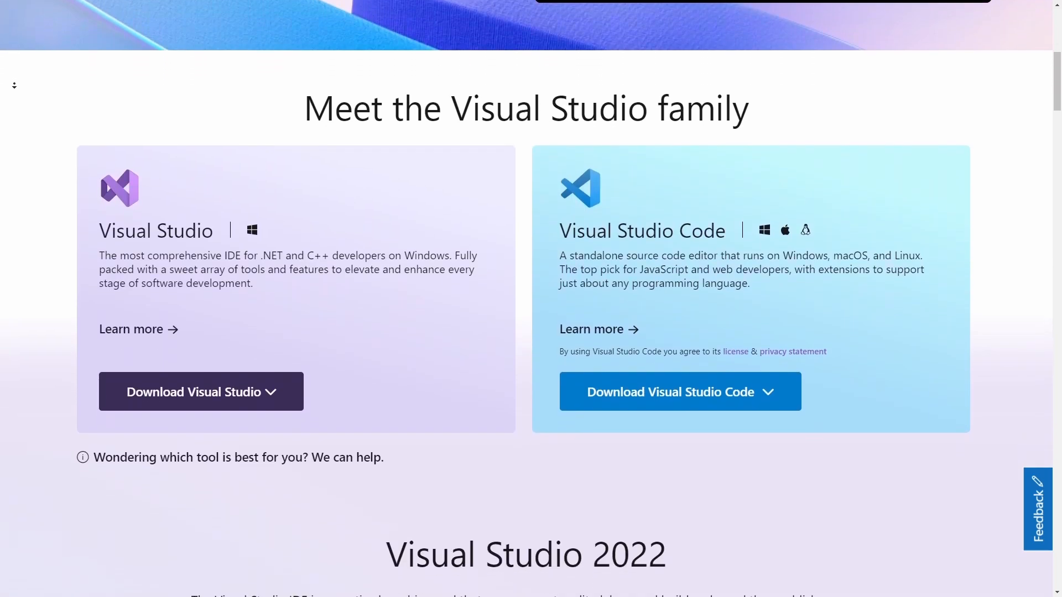
pyautogui.scroll(-1, 14, 84)
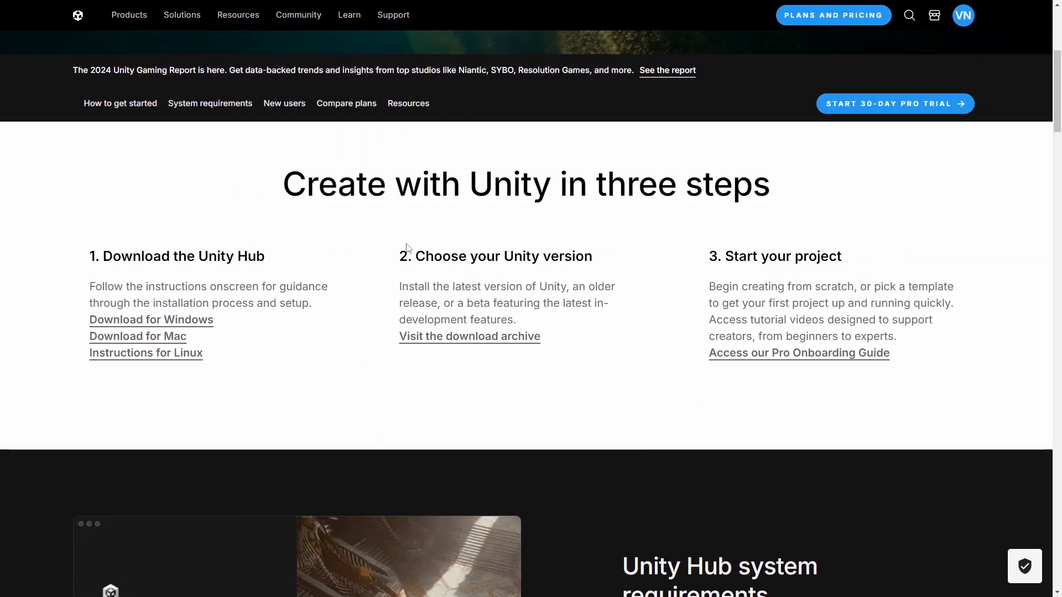
# Highlight the "Choose your Unity version" heading on the Unity download page and open the download archive
pyautogui.moveTo(421, 256); pyautogui.dragTo(600, 269)
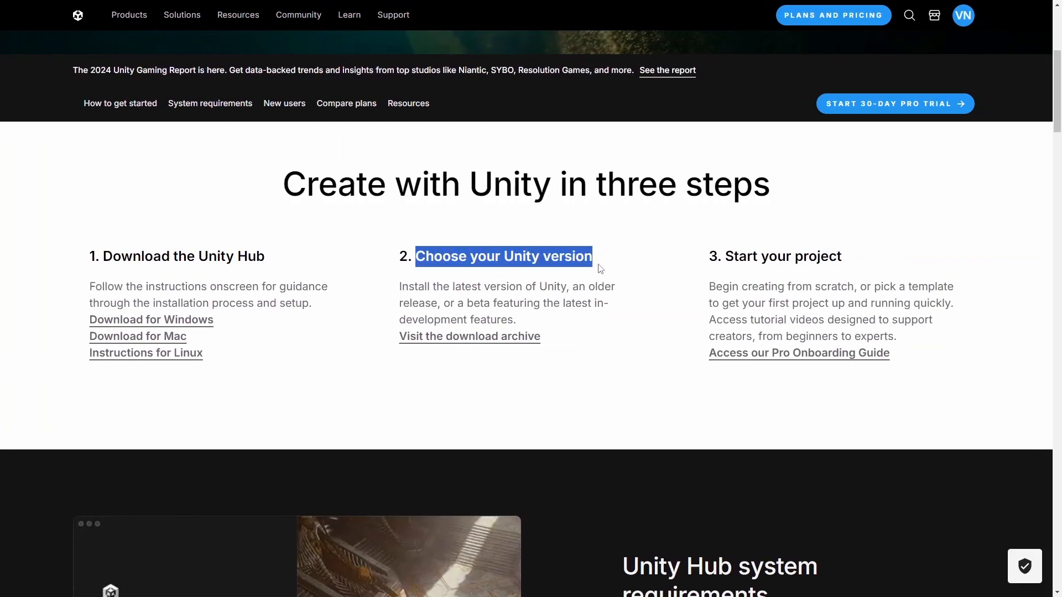
pyautogui.click(618, 318)
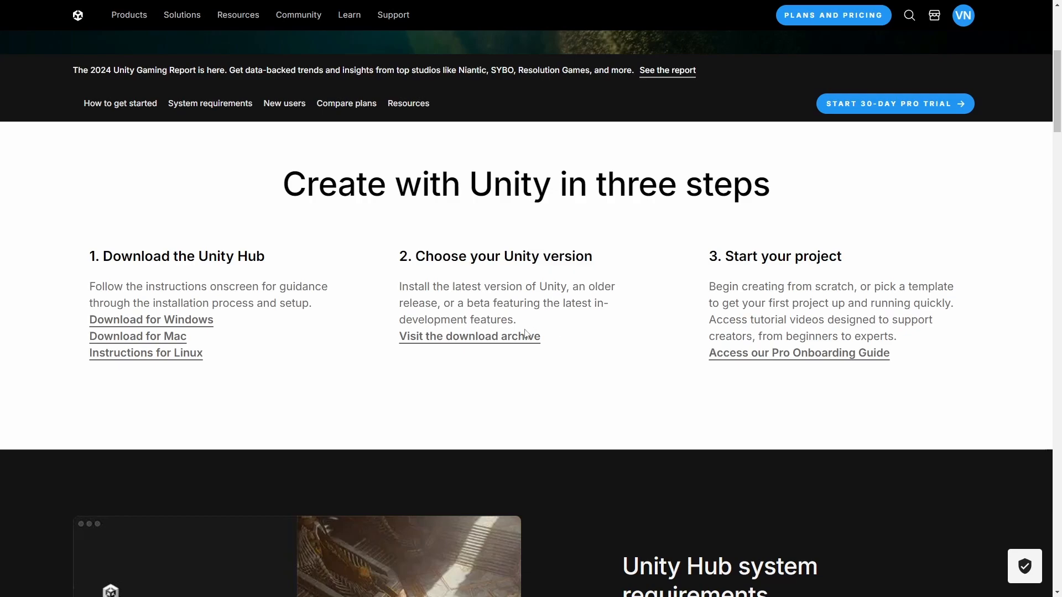
pyautogui.click(483, 343)
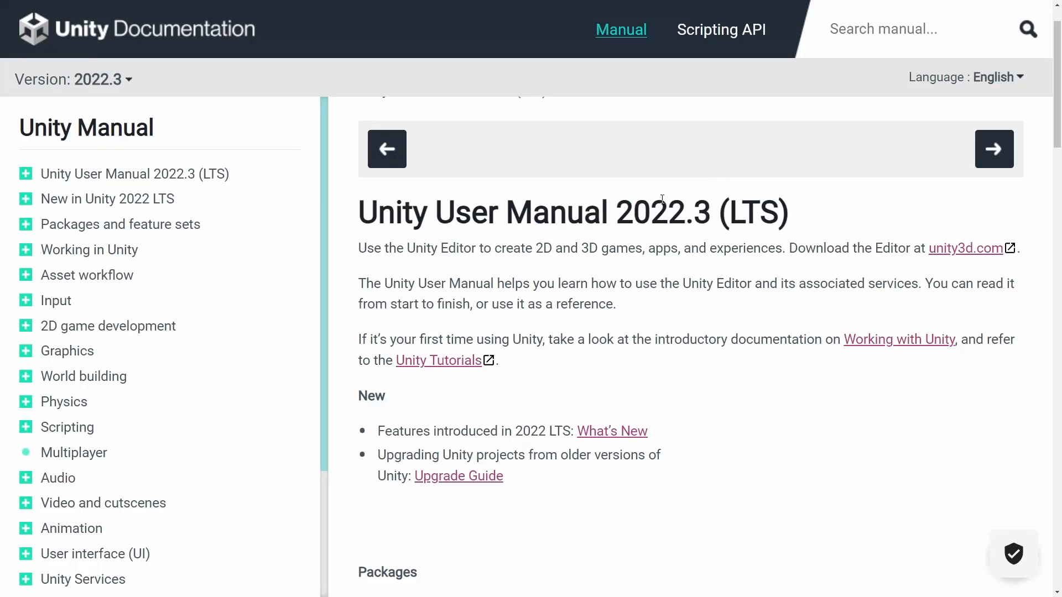
# Highlight "2022.3 (LTS)" in the Unity User Manual title and search Google for "latest unity lts version"
pyautogui.moveTo(612, 213); pyautogui.dragTo(805, 220)
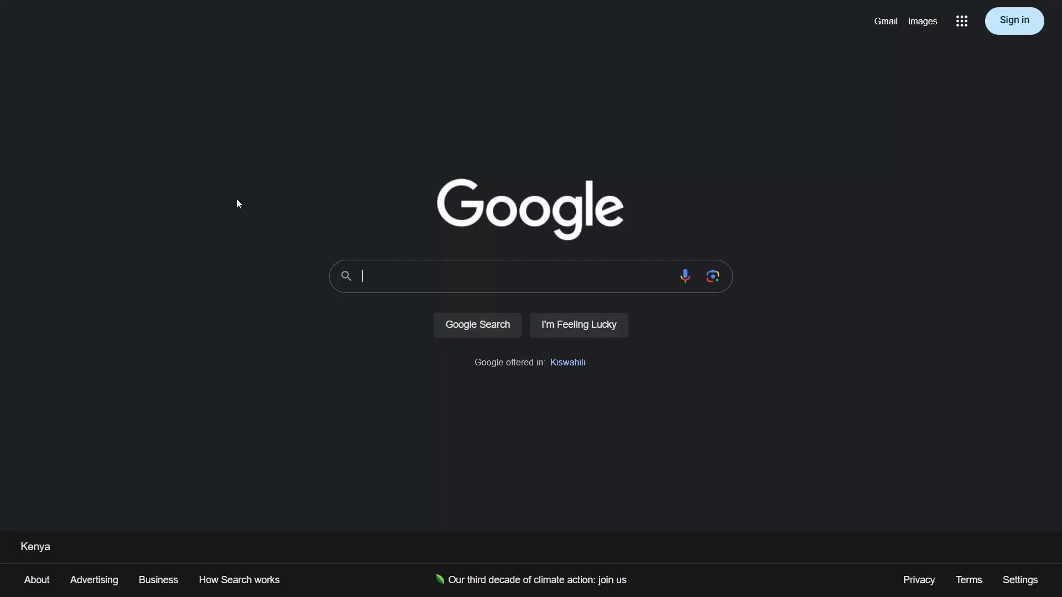
pyautogui.write('latest u')
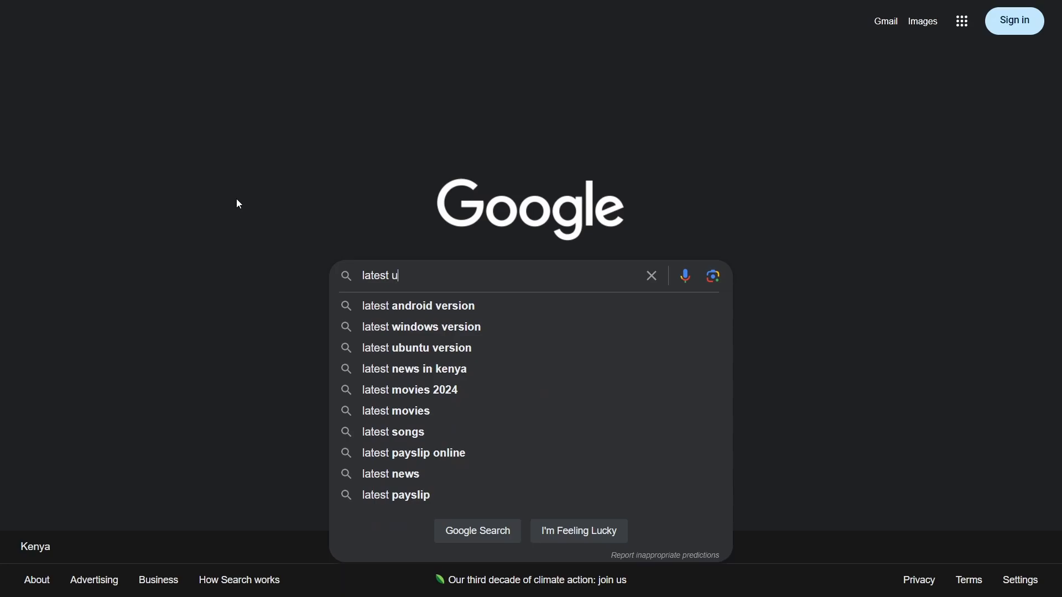
pyautogui.write('nity lts v')
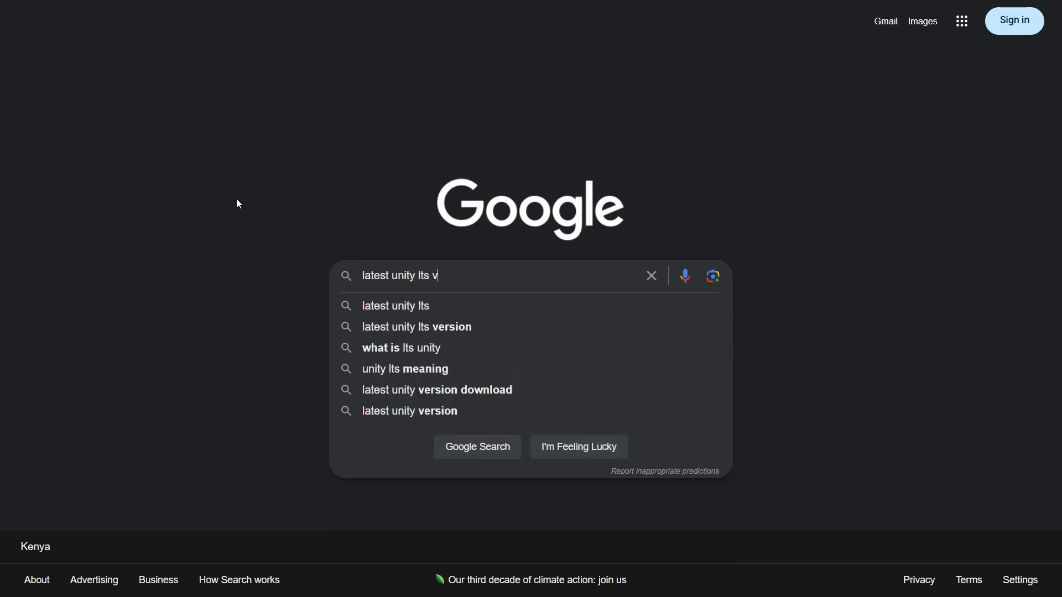
pyautogui.write('ersion')
pyautogui.press('Return')
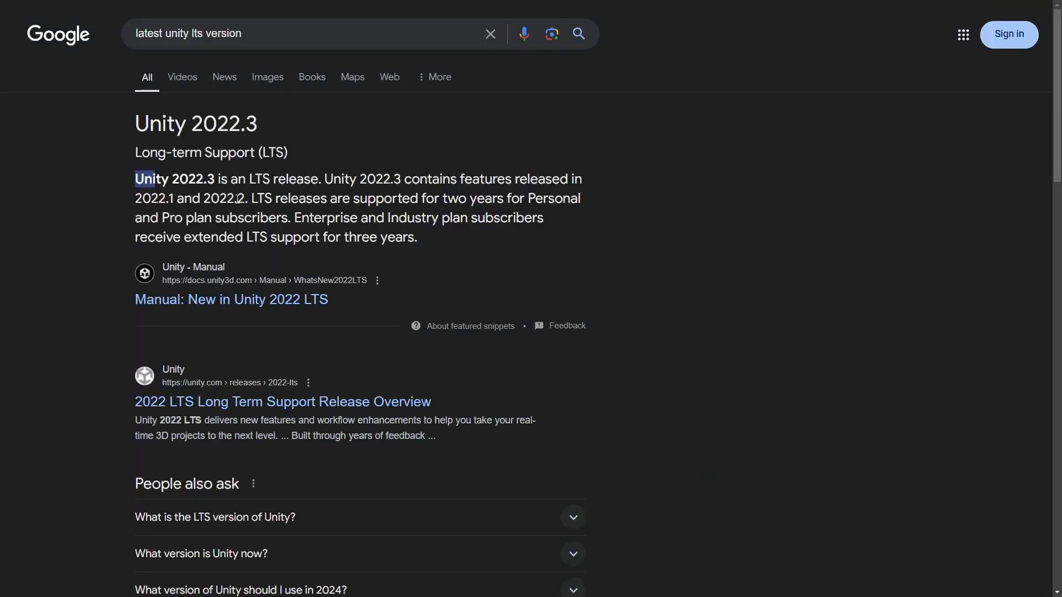
# Highlight the "Unity 2022.3" heading in the search result and review the 2022 LTS releases in the Unity download archive
pyautogui.moveTo(137, 122); pyautogui.dragTo(271, 129)
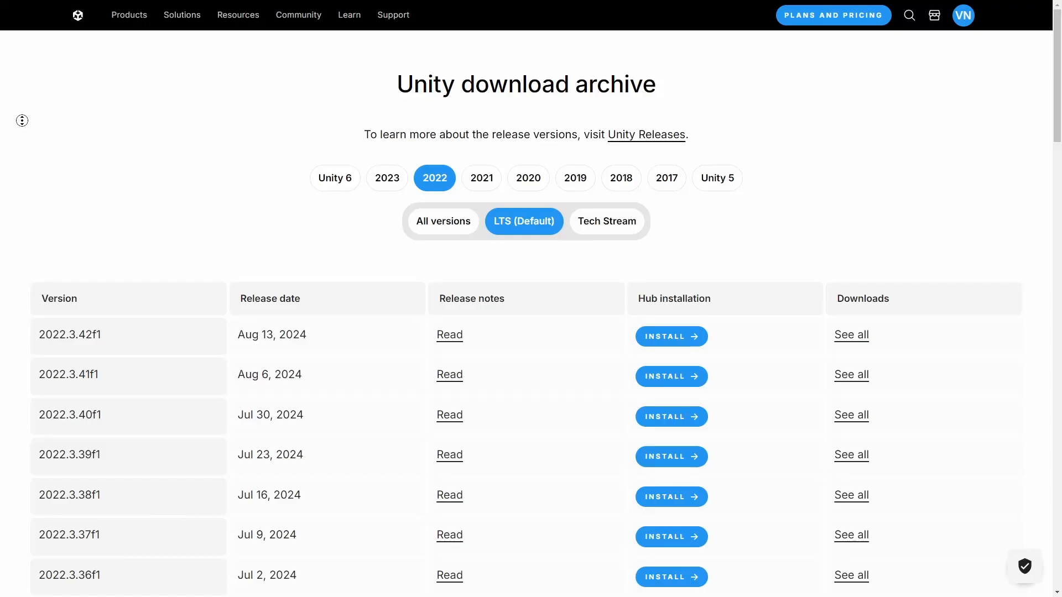
pyautogui.scroll(-5, 23, 155)
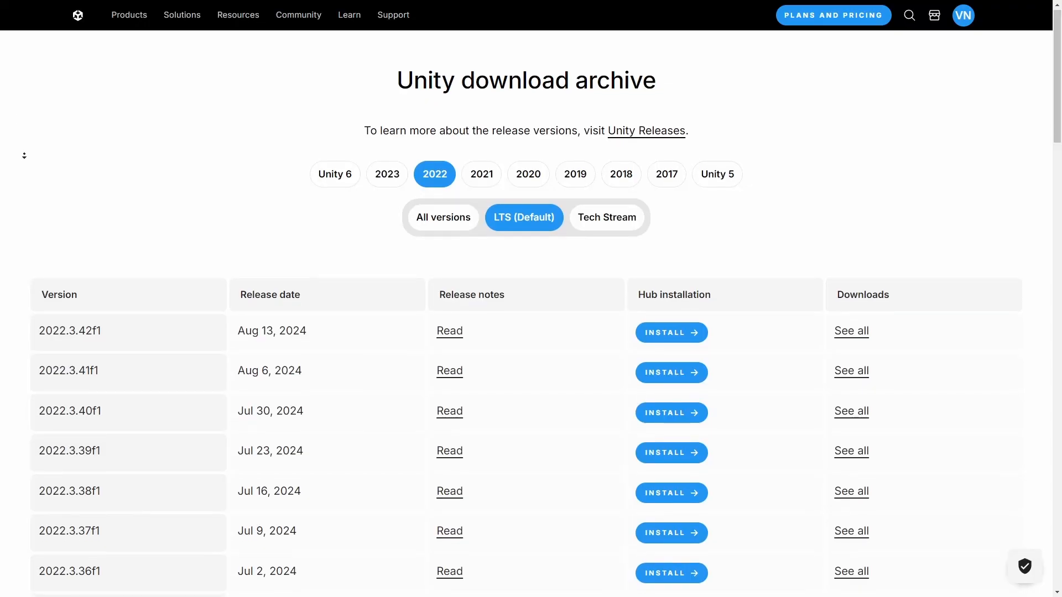
pyautogui.scroll(-3, 29, 151)
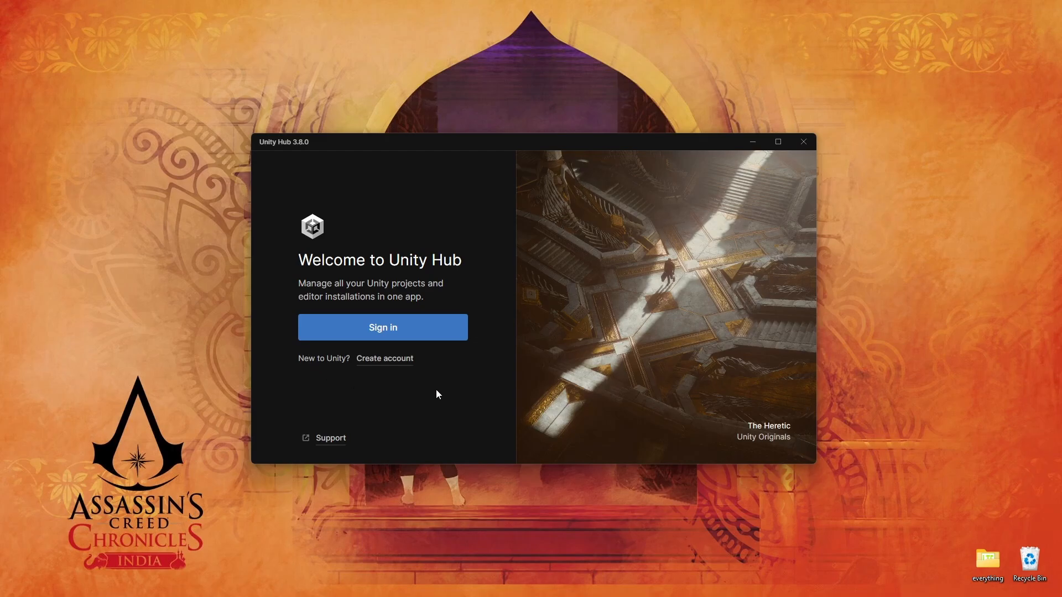
# Switch to Unity Hub, sign in and agree to the Unity Personal license terms
pyautogui.click(414, 334)
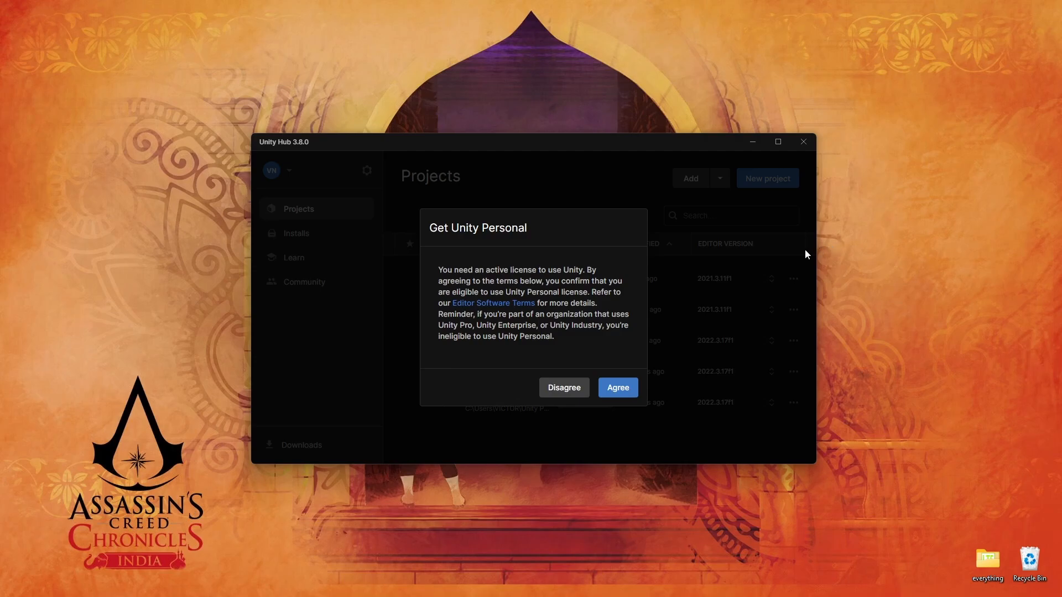
pyautogui.click(617, 389)
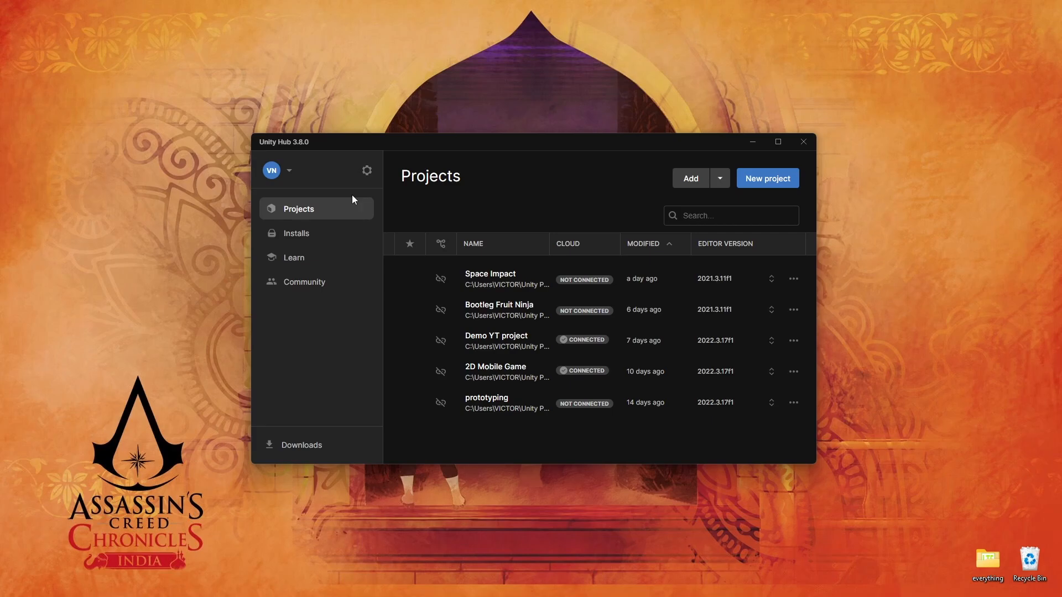
# Examine the Unity Hub account options and the preferences for projects, installs, appearance, licenses, privacy and advanced settings
pyautogui.click(289, 172)
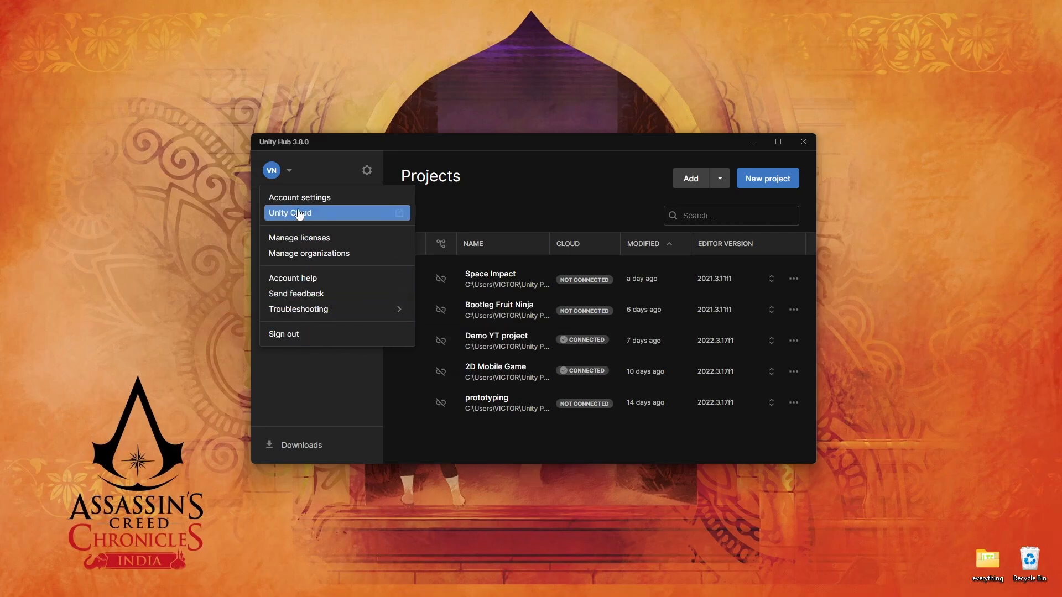
pyautogui.click(290, 172)
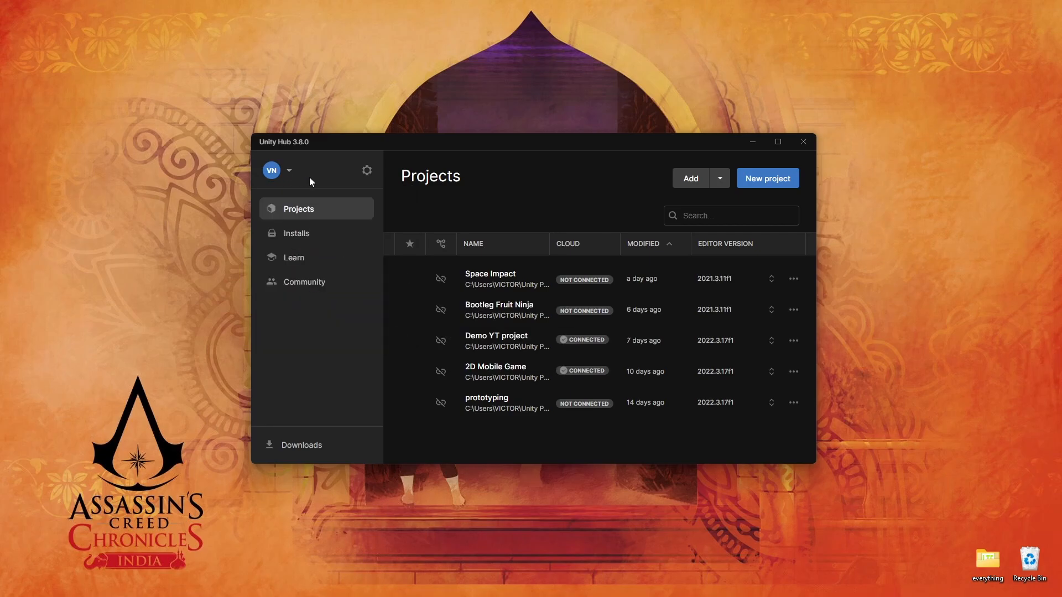
pyautogui.click(366, 171)
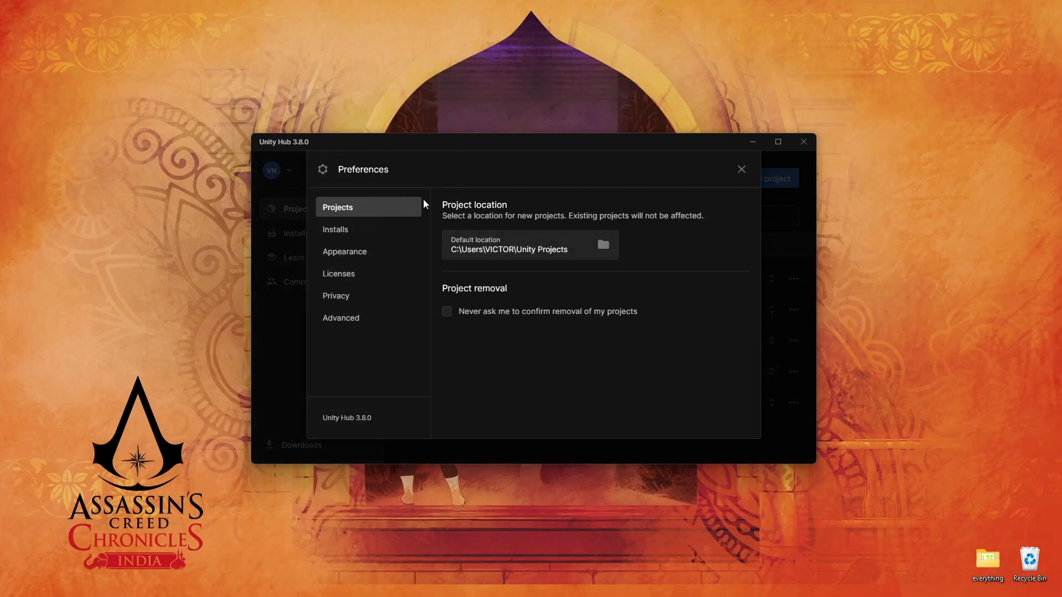
pyautogui.click(351, 231)
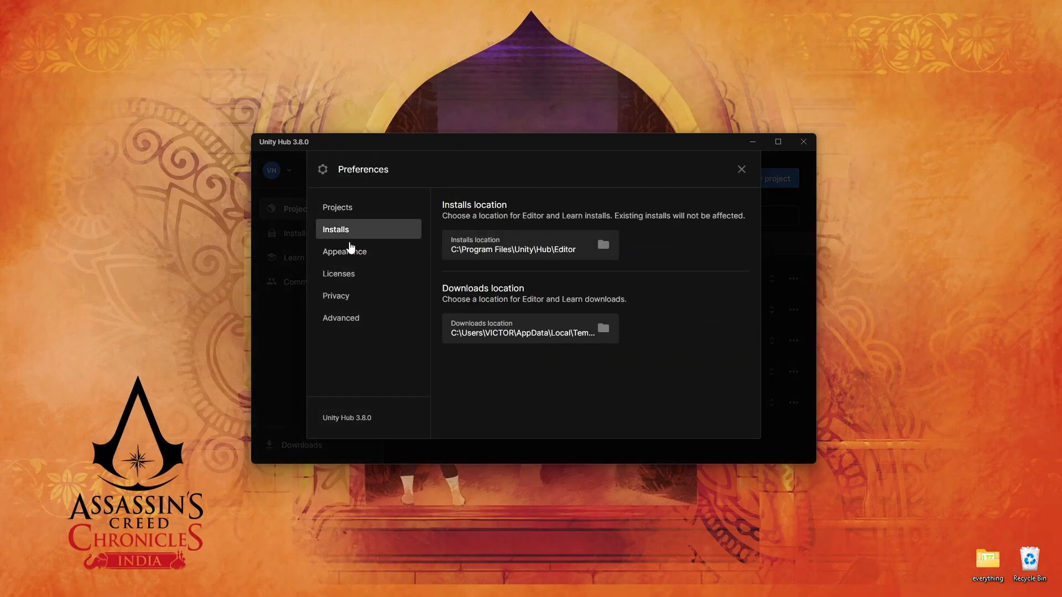
pyautogui.click(350, 255)
pyautogui.scroll(-2, 506, 305)
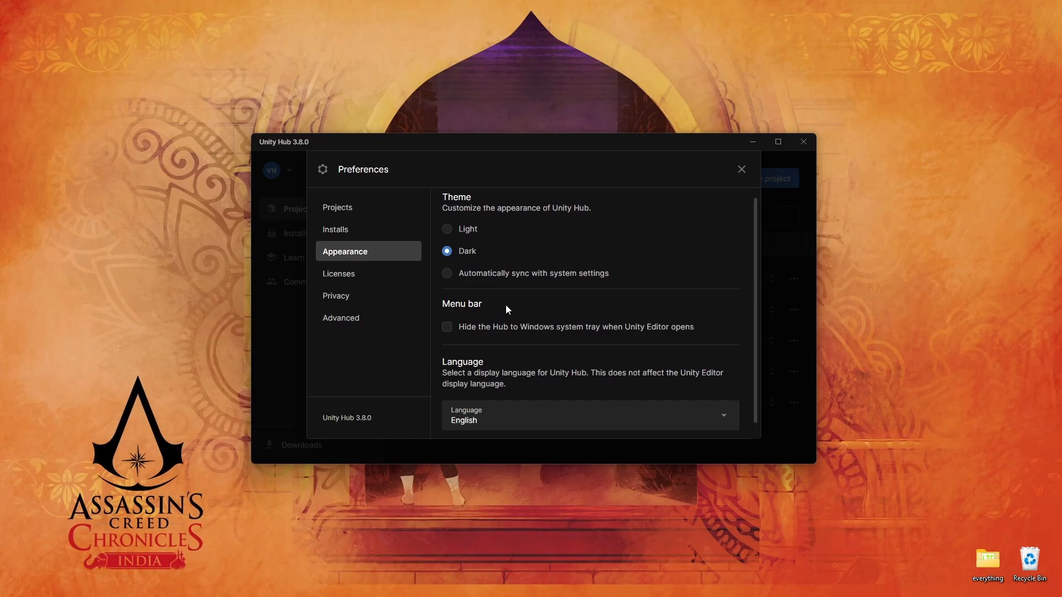
pyautogui.click(355, 279)
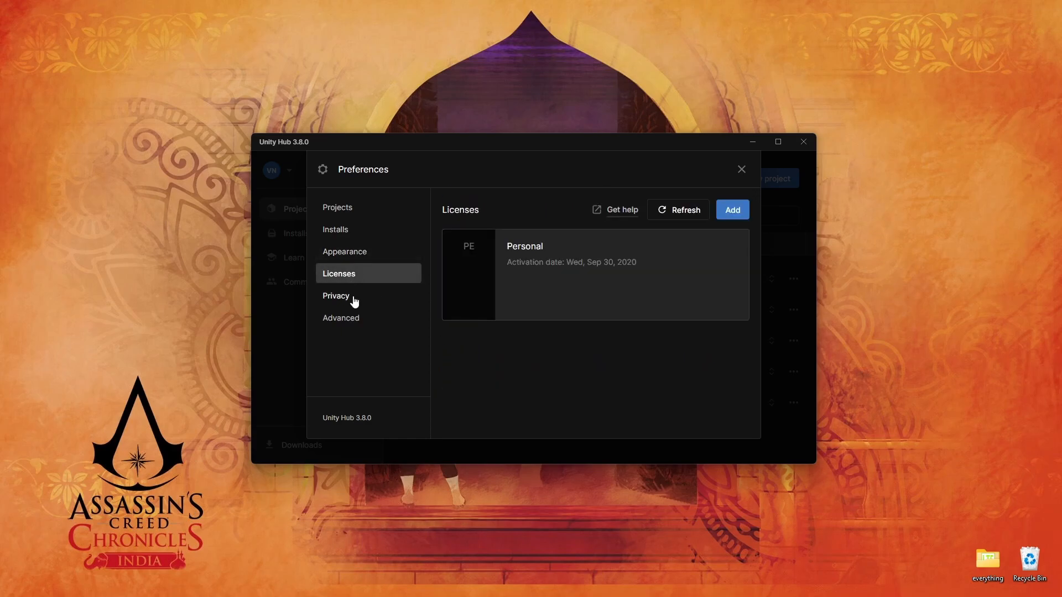
pyautogui.click(353, 299)
pyautogui.click(359, 323)
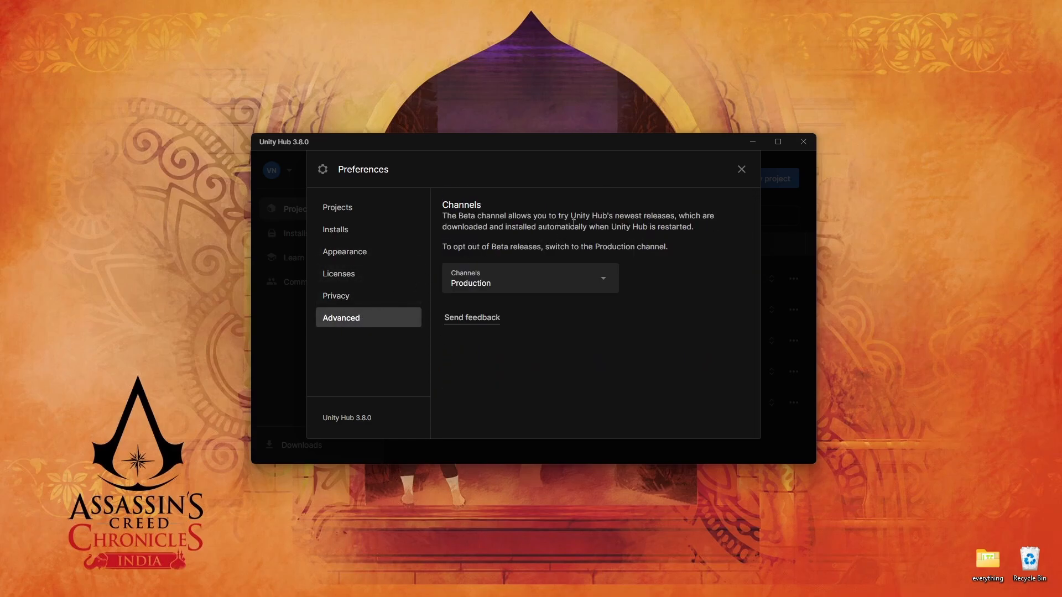
pyautogui.click(742, 169)
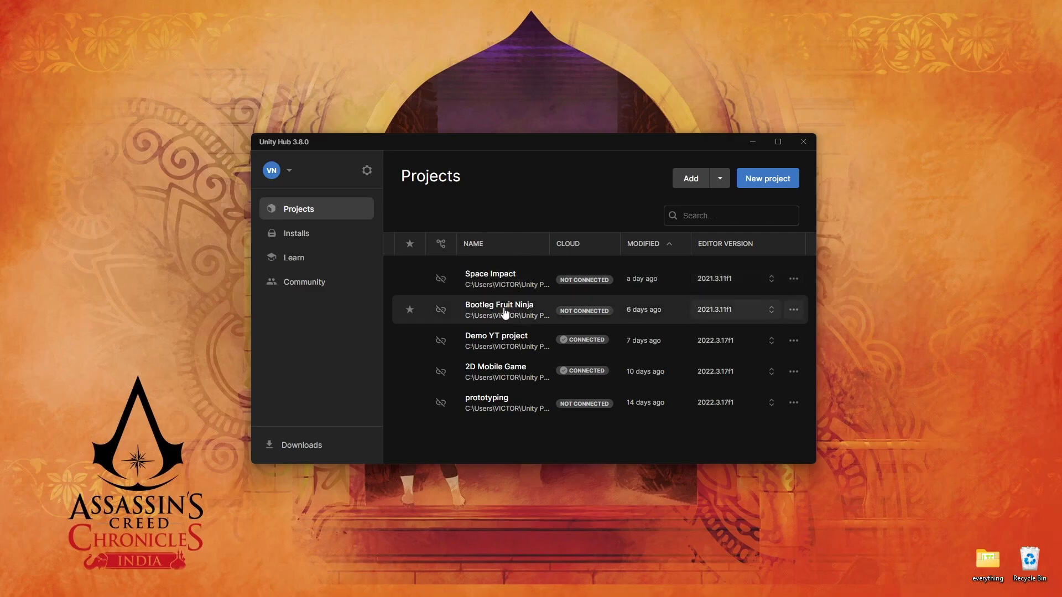
# Toggle the project list's modified-date sort order both ways and inspect the editor versions offered for the Space Impact project
pyautogui.click(669, 248)
pyautogui.click(669, 248)
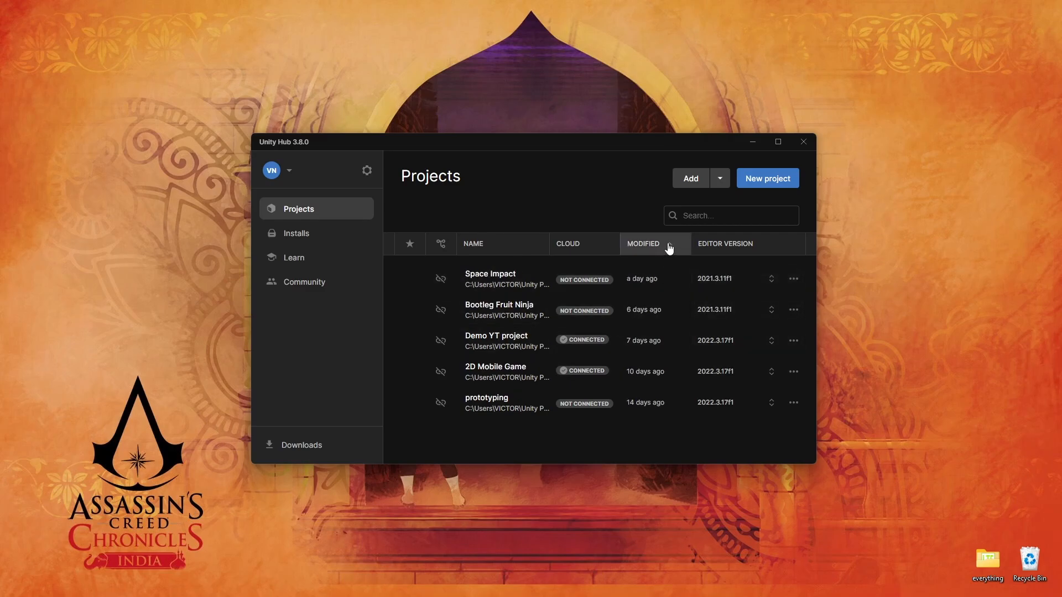
pyautogui.click(771, 280)
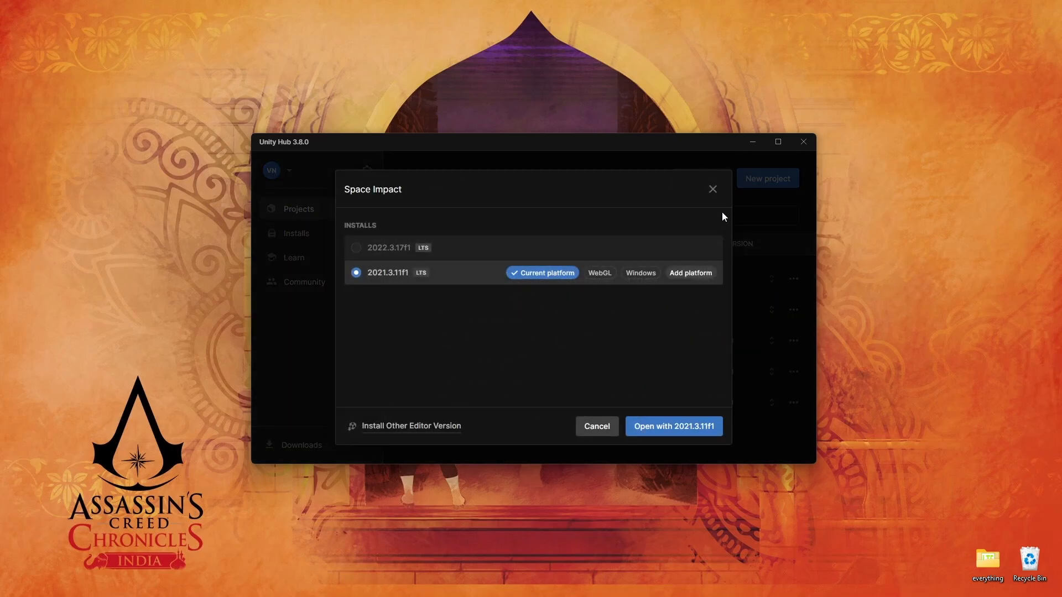
pyautogui.click(712, 189)
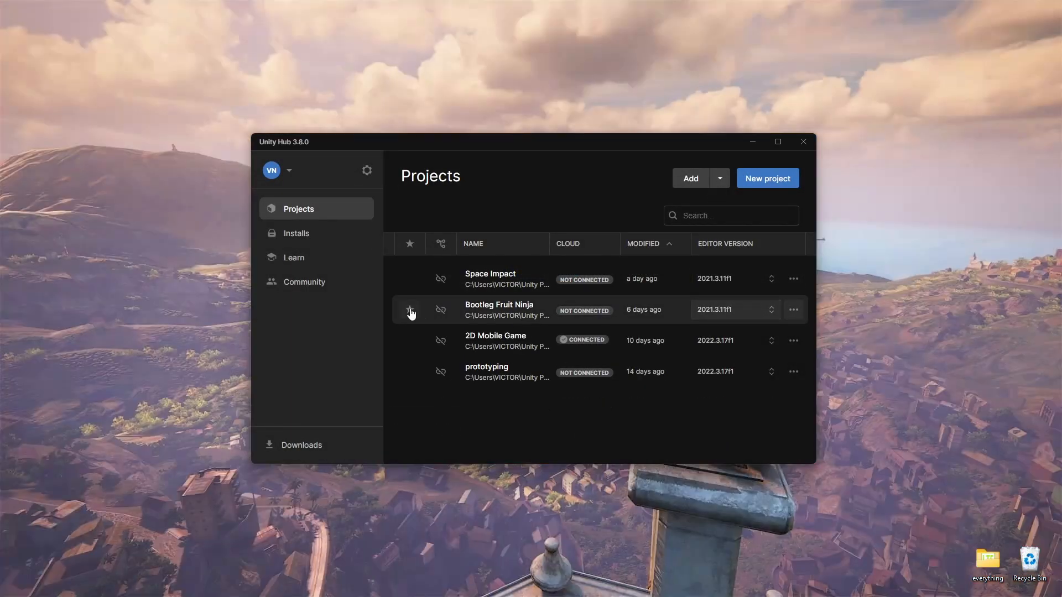
# Review the installed Unity editors, comparing the official releases with the pre-releases
pyautogui.click(307, 233)
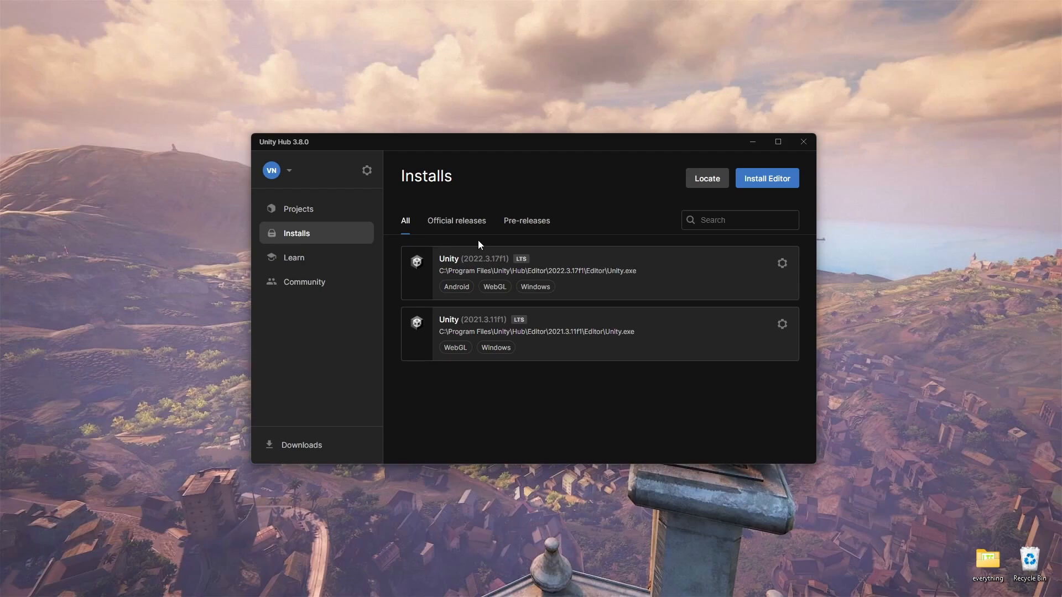
pyautogui.click(454, 224)
pyautogui.click(537, 227)
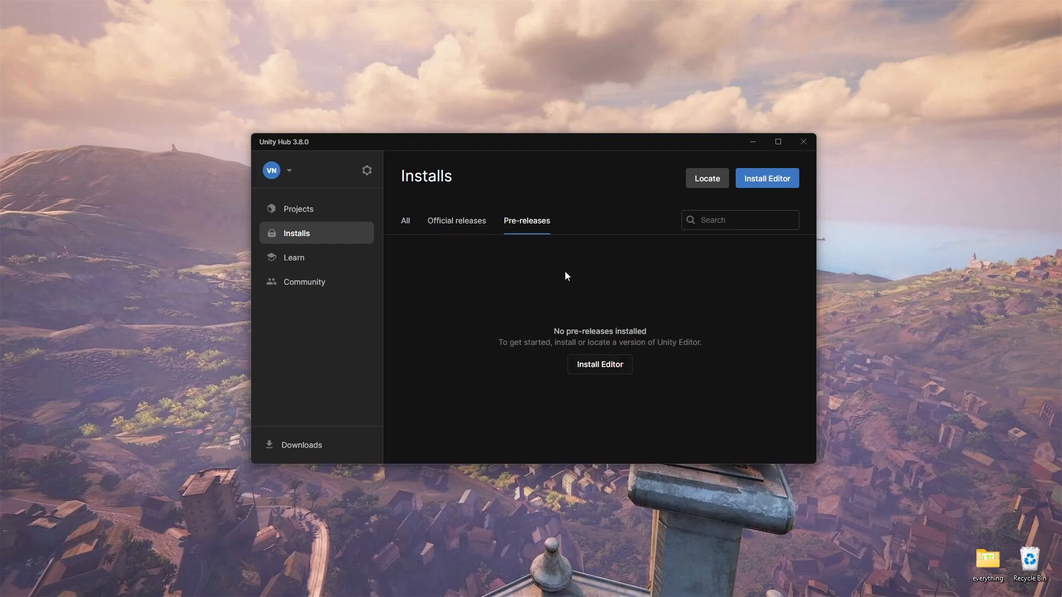
pyautogui.click(457, 221)
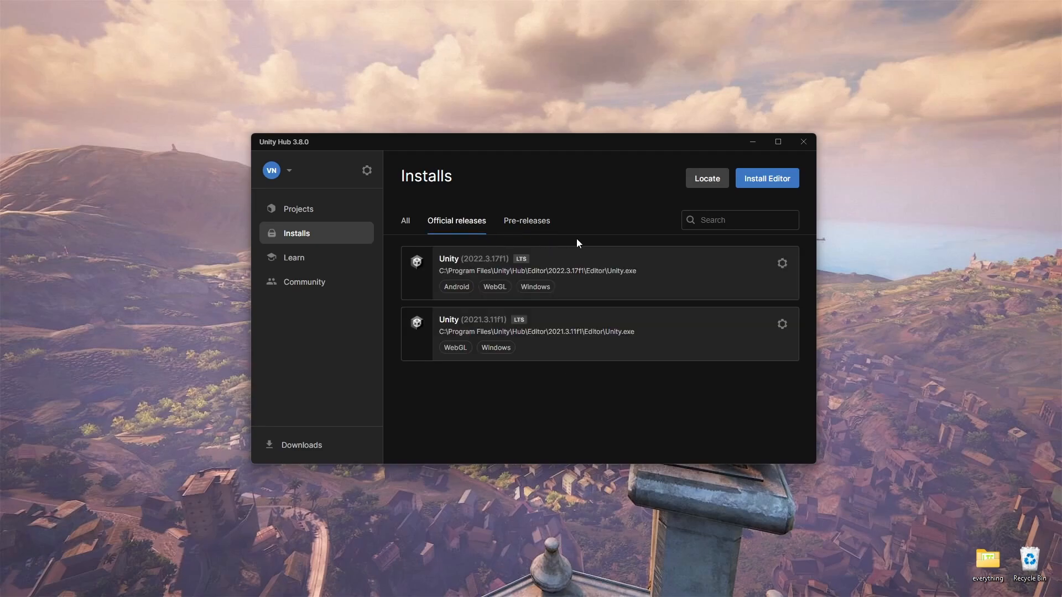
# Look through the add-on modules for Unity 2022.3.17f1 and check the management options of the 2021.3.11f1 install
pyautogui.click(781, 265)
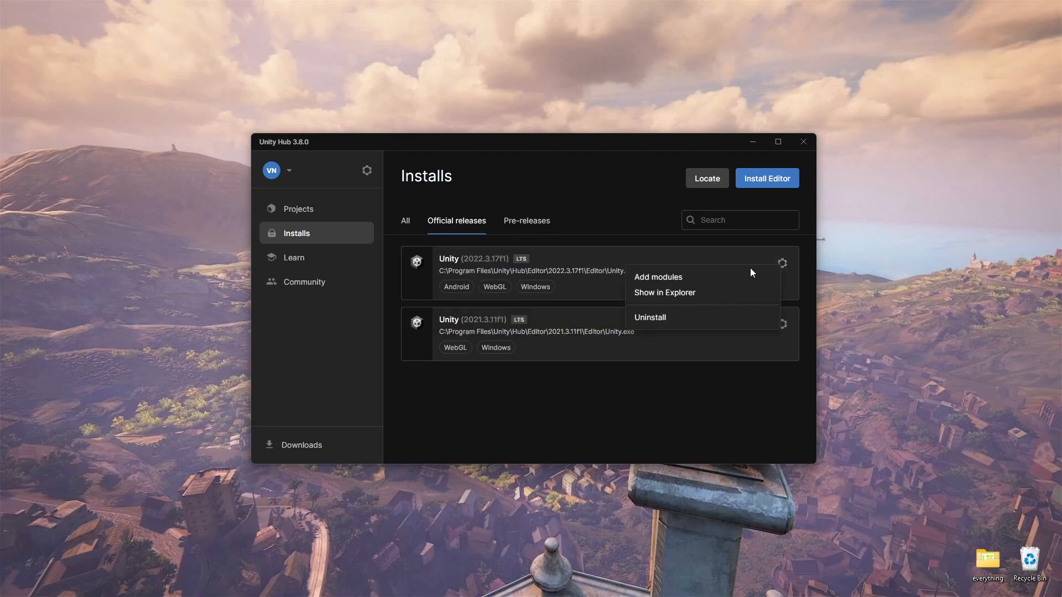
pyautogui.click(671, 278)
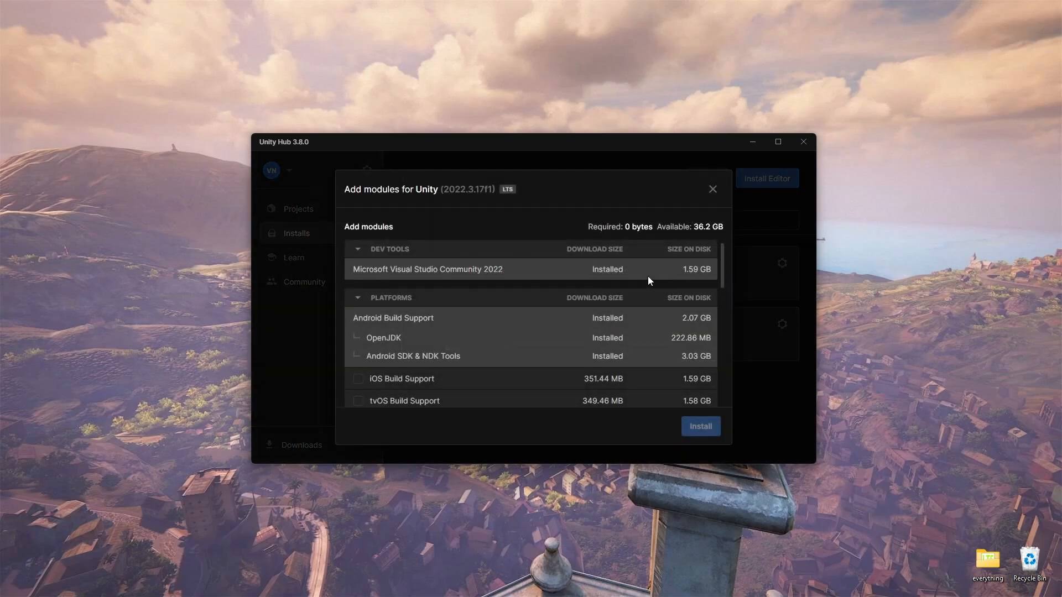
pyautogui.scroll(-7, 451, 270)
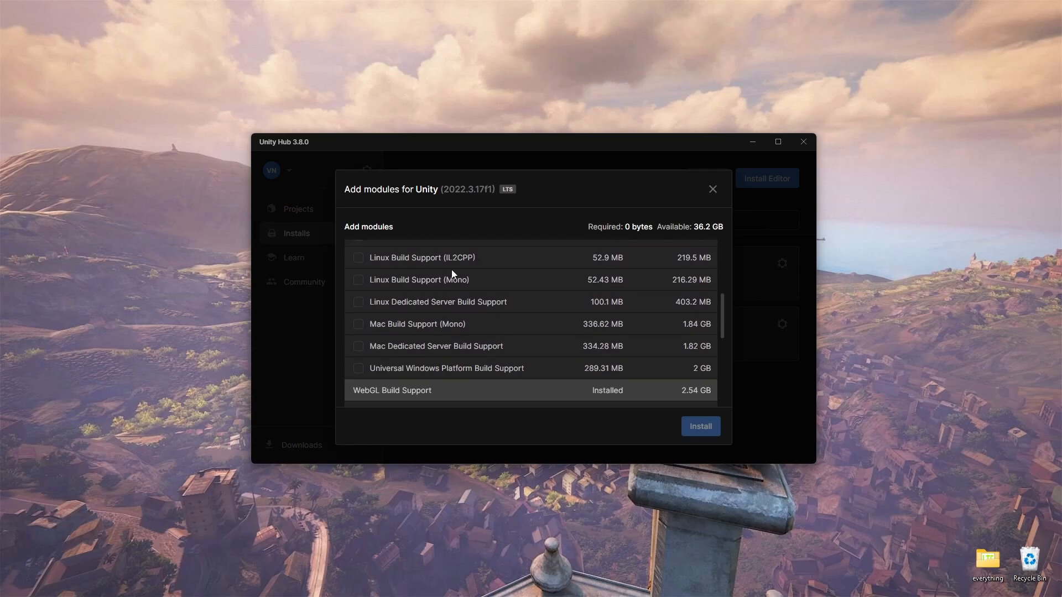
pyautogui.scroll(-1, 452, 271)
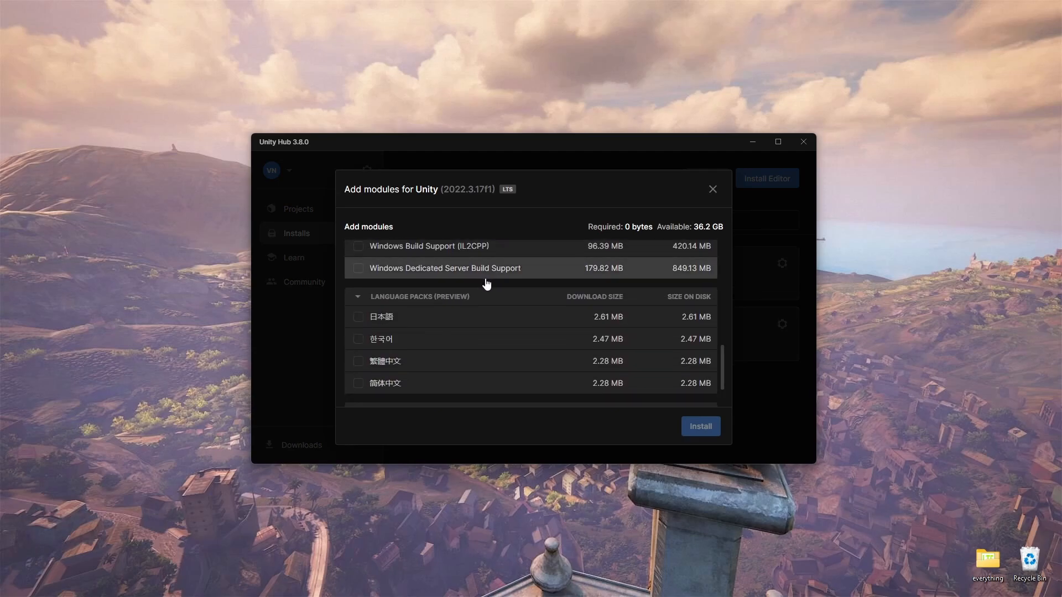
pyautogui.scroll(8, 486, 281)
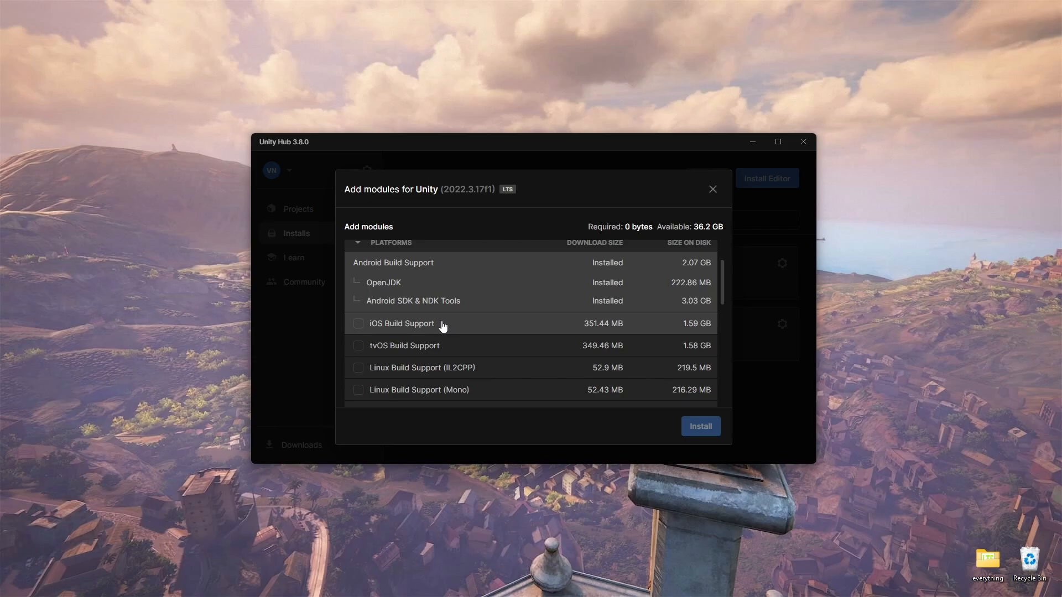
pyautogui.scroll(-2, 487, 324)
pyautogui.scroll(-2, 502, 324)
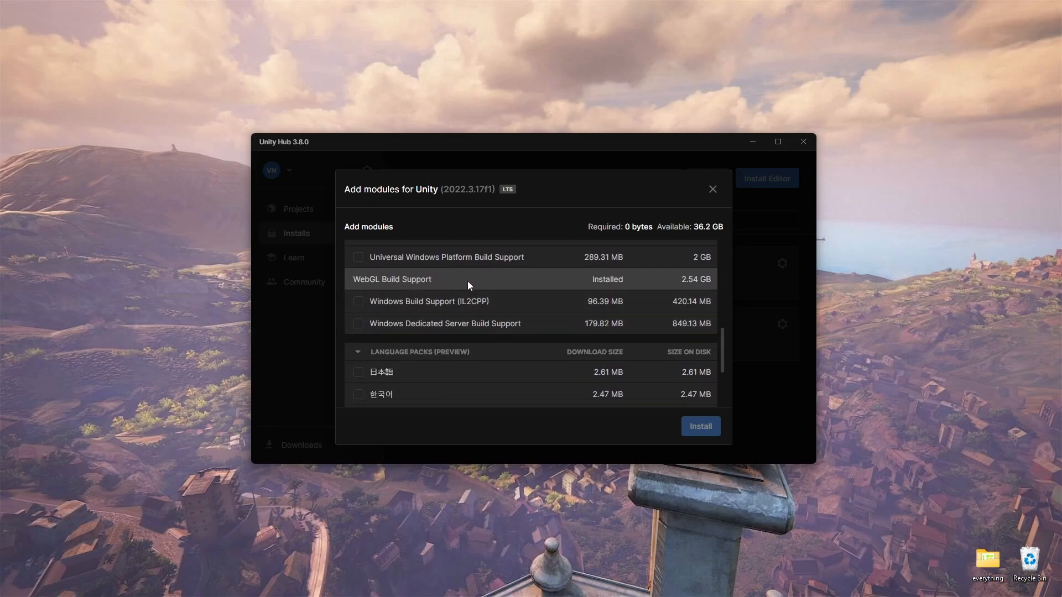
pyautogui.scroll(1, 499, 288)
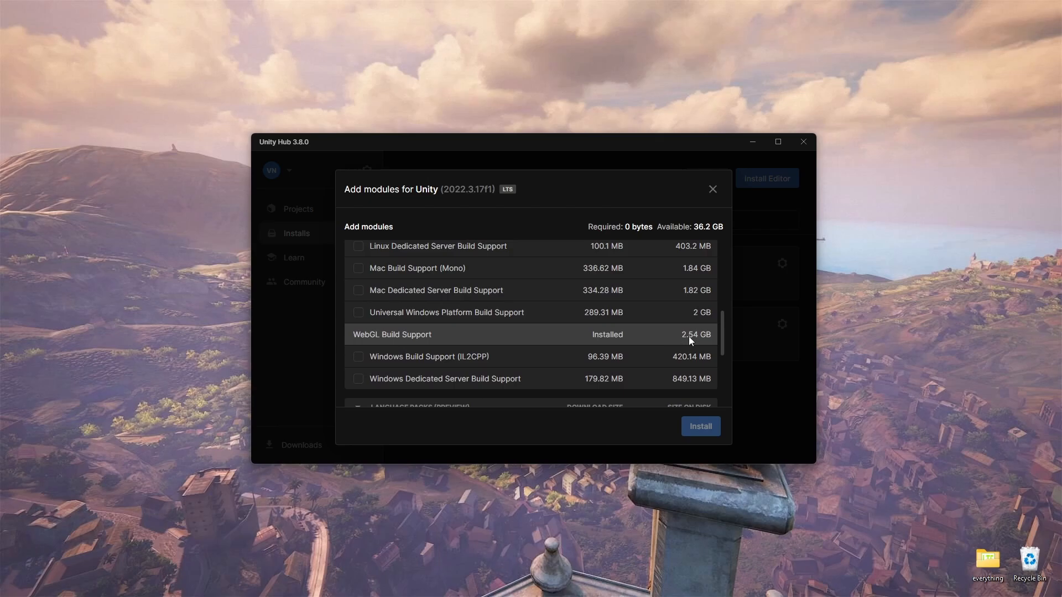
pyautogui.scroll(1, 689, 332)
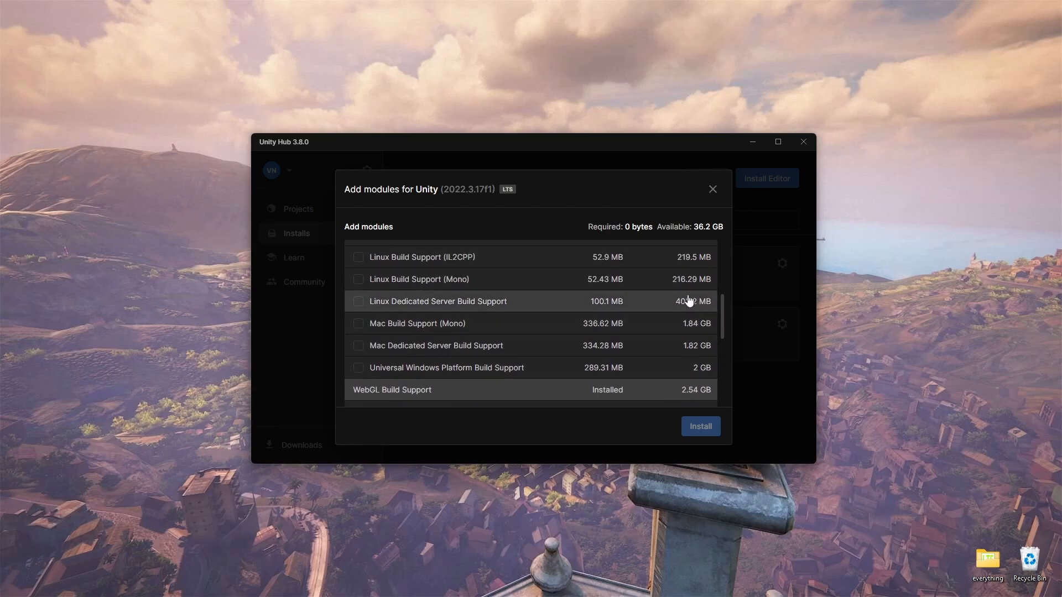
pyautogui.scroll(1, 689, 302)
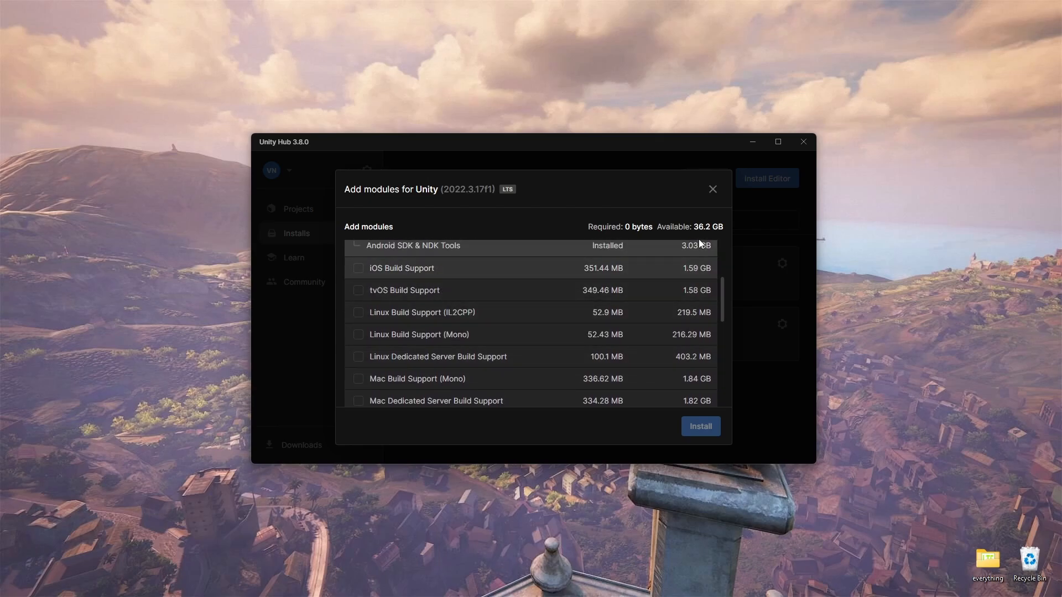
pyautogui.click(711, 191)
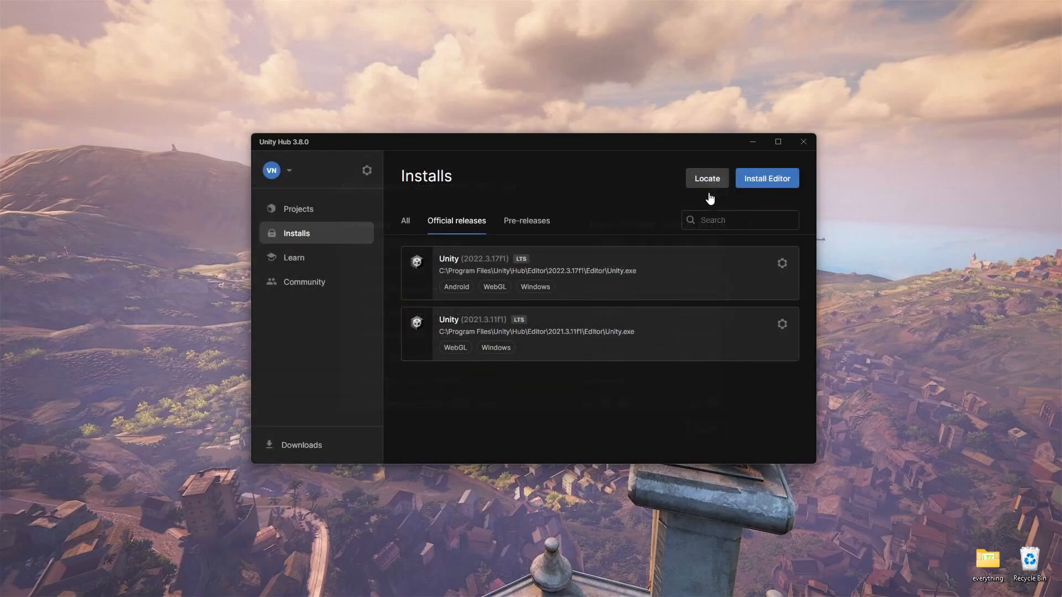
pyautogui.click(781, 325)
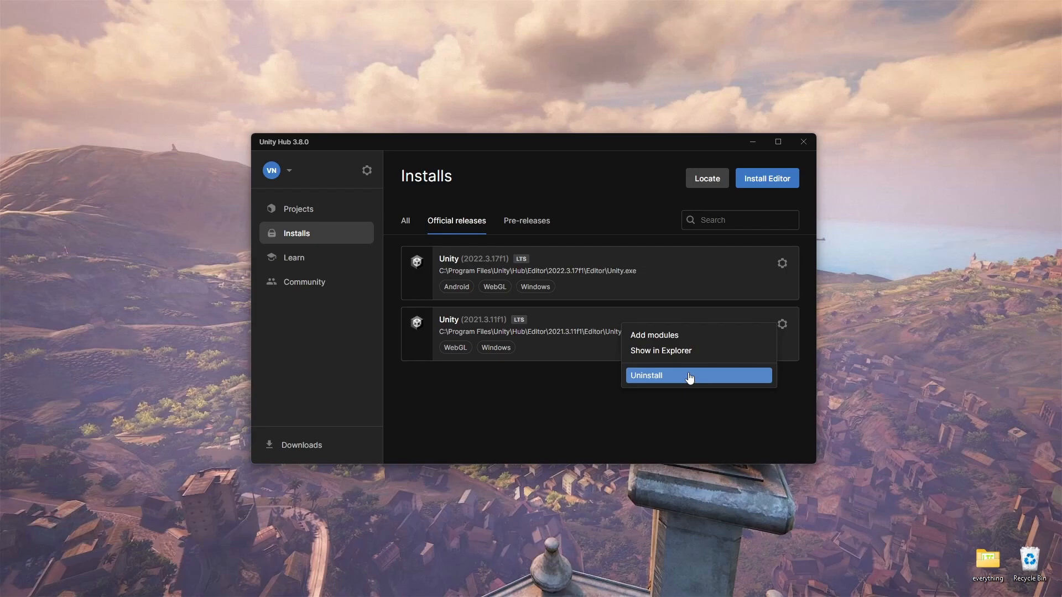
pyautogui.click(592, 385)
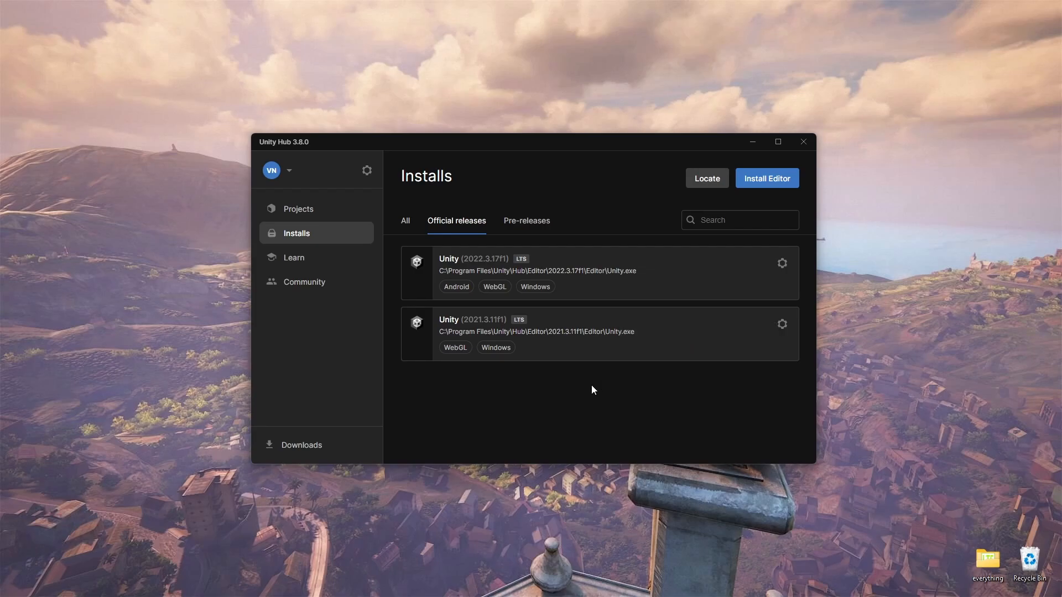
# Return to the project list and inspect the editor version choices for Space Impact and 2D Mobile Game without changing them
pyautogui.click(298, 211)
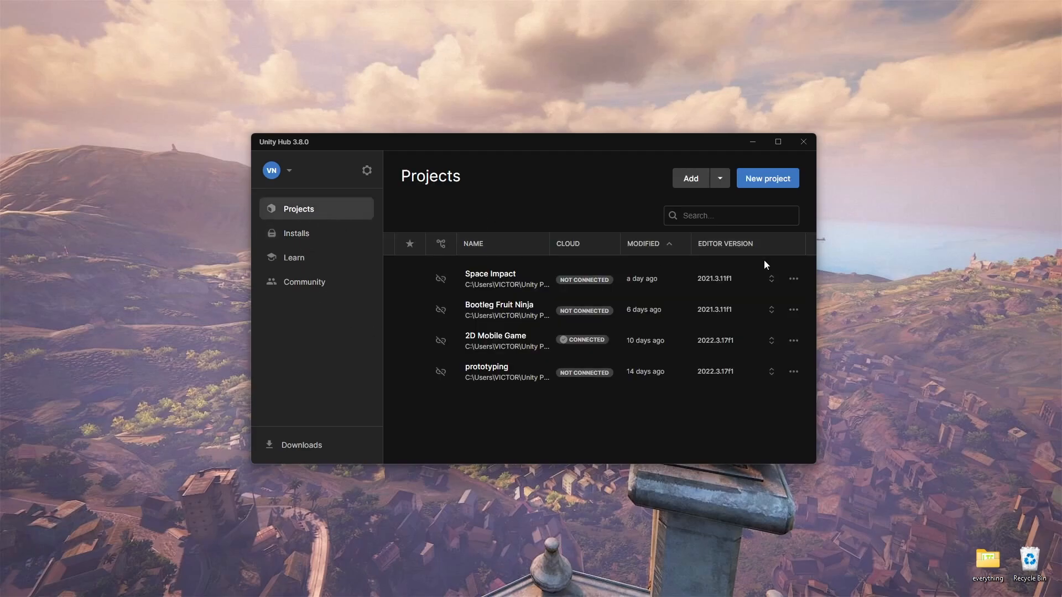
pyautogui.click(772, 279)
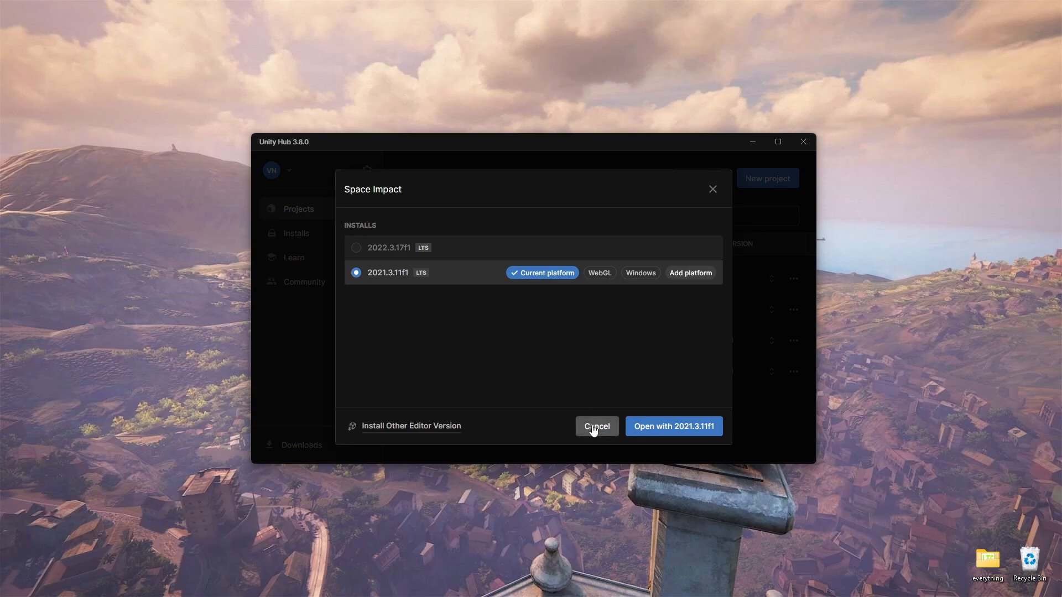
pyautogui.click(712, 190)
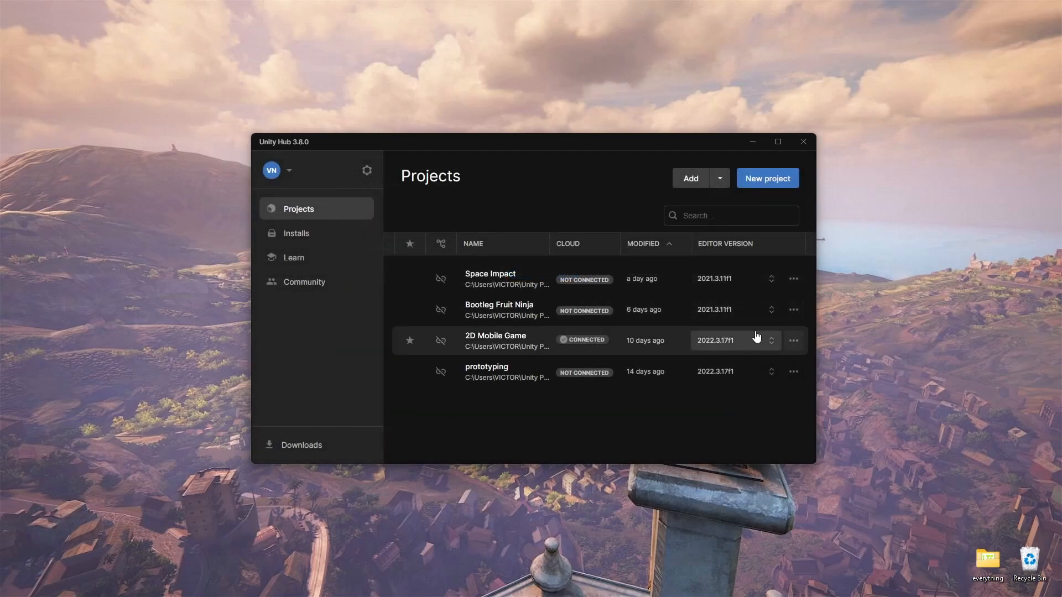
pyautogui.click(772, 342)
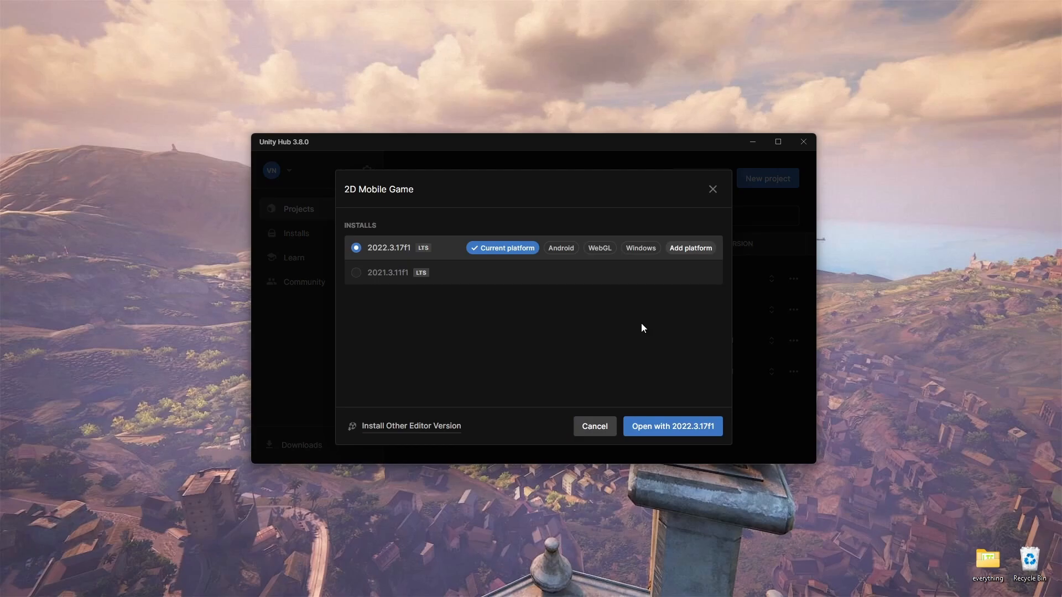
pyautogui.click(601, 426)
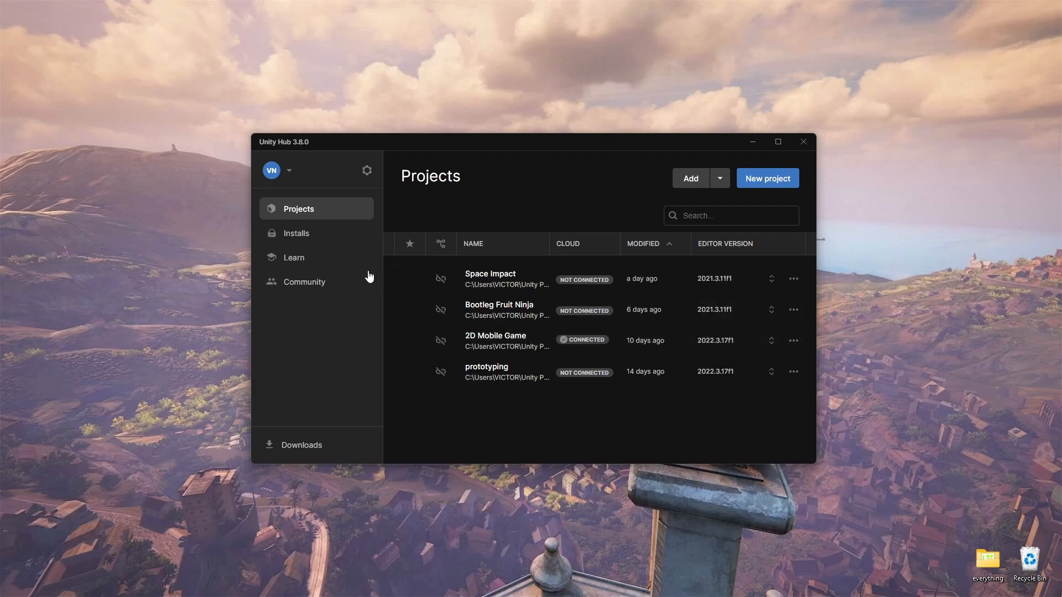
# Browse the Learn section's featured tutorials and check its downloaded and recommended content
pyautogui.click(321, 259)
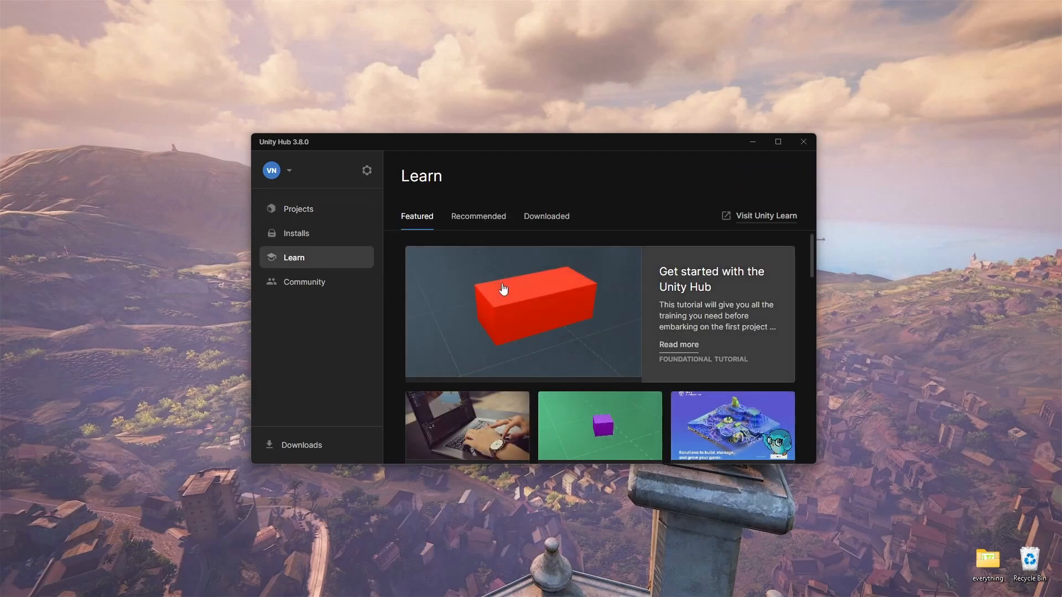
pyautogui.scroll(-3, 494, 290)
pyautogui.scroll(-4, 494, 289)
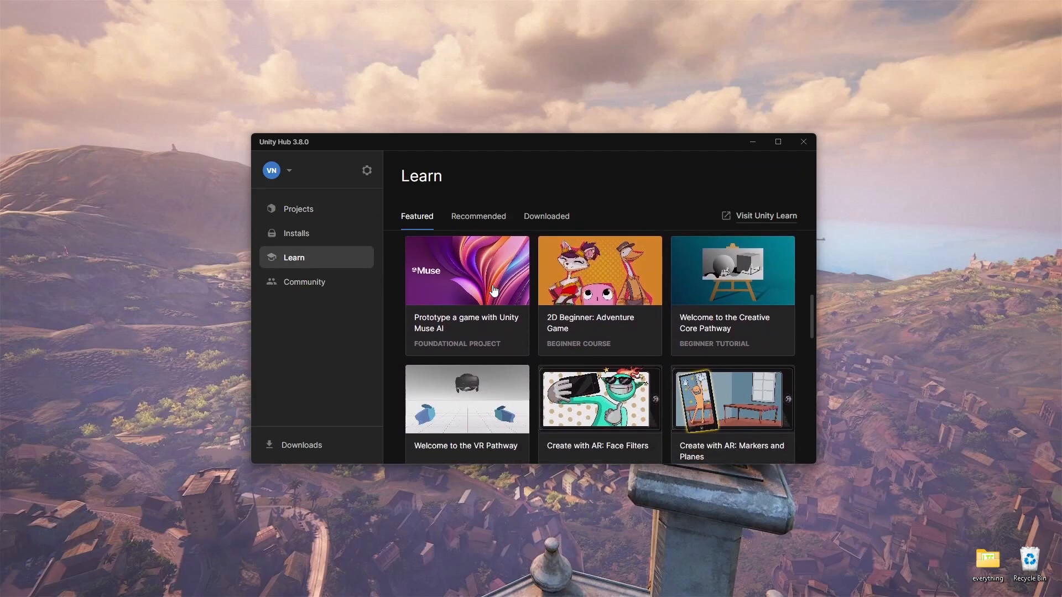
pyautogui.scroll(-5, 493, 291)
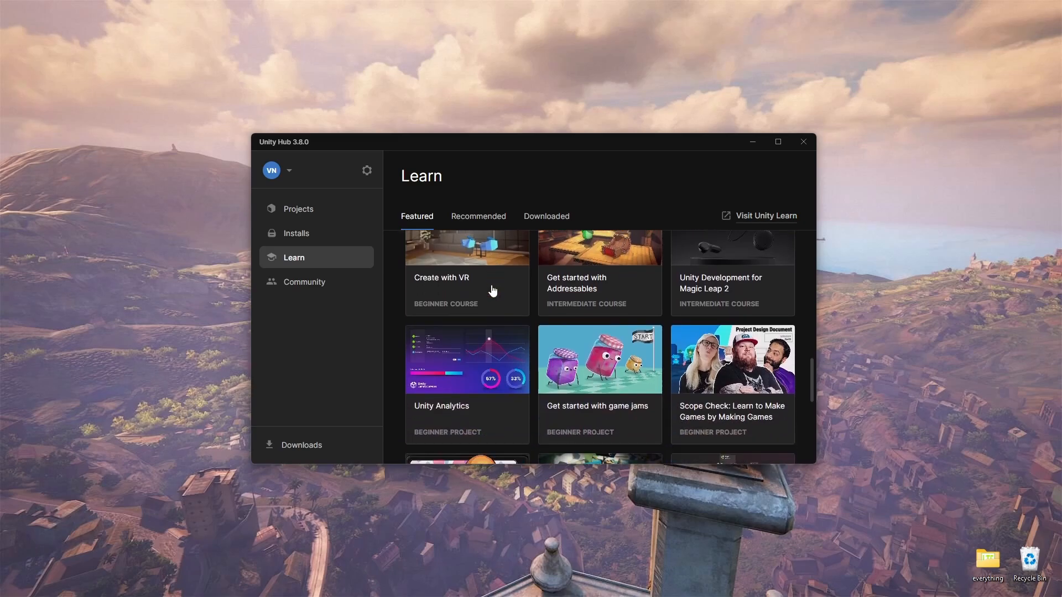
pyautogui.scroll(-2, 493, 290)
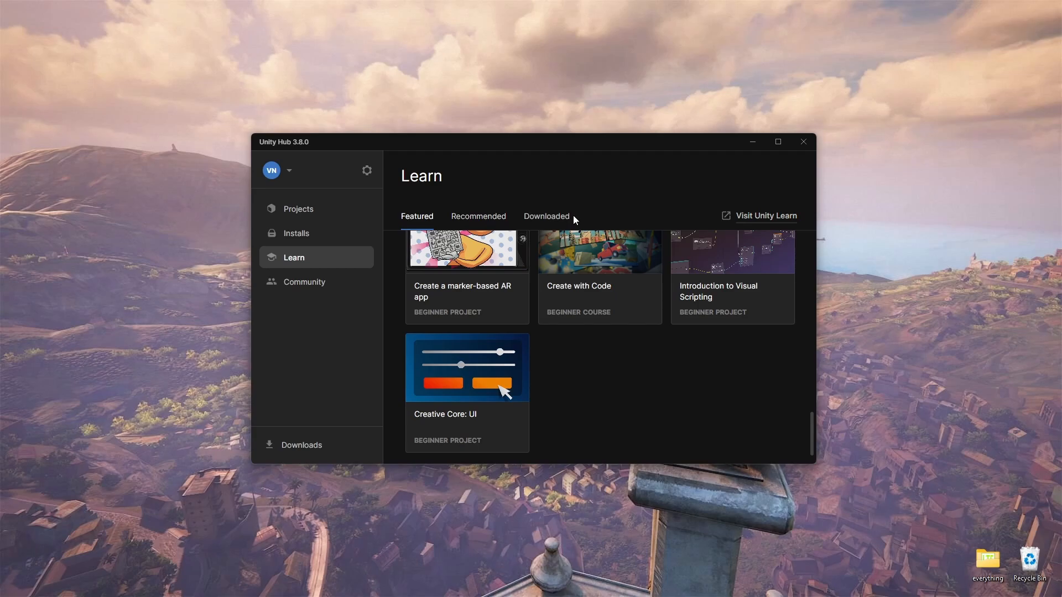
pyautogui.click(559, 216)
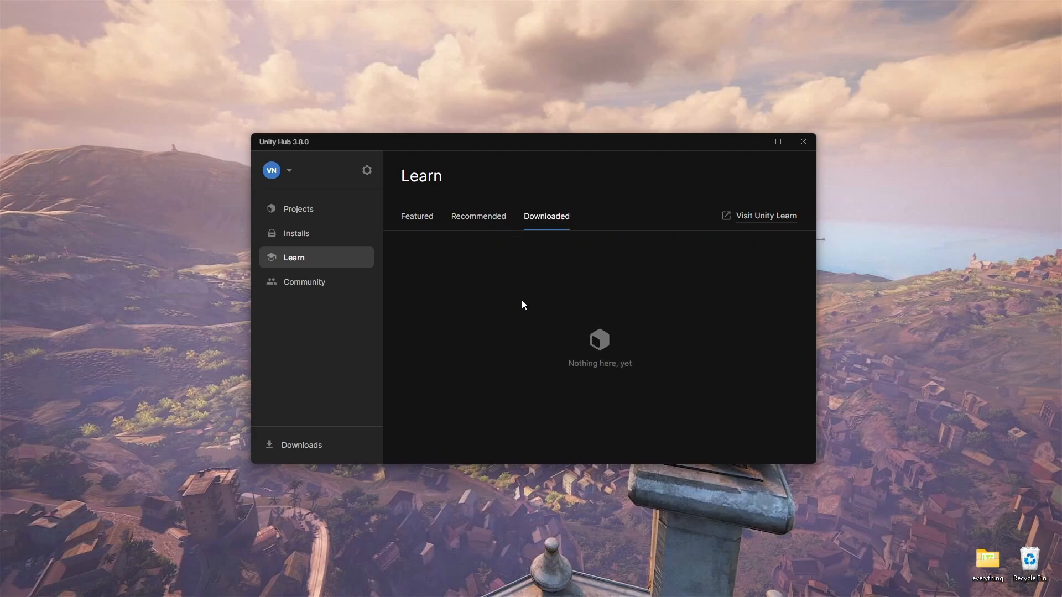
pyautogui.click(482, 220)
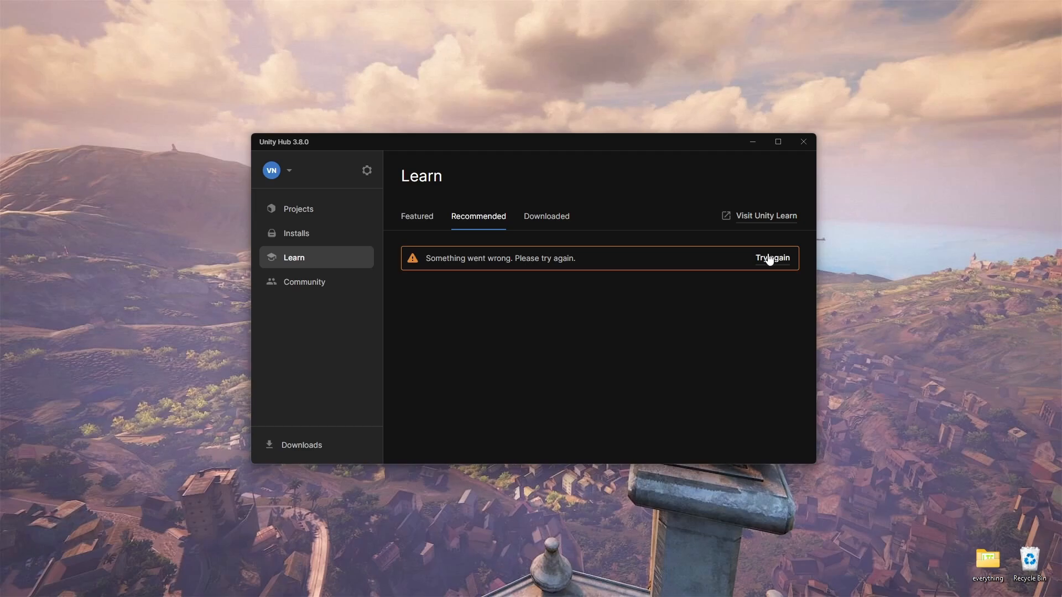
pyautogui.click(418, 224)
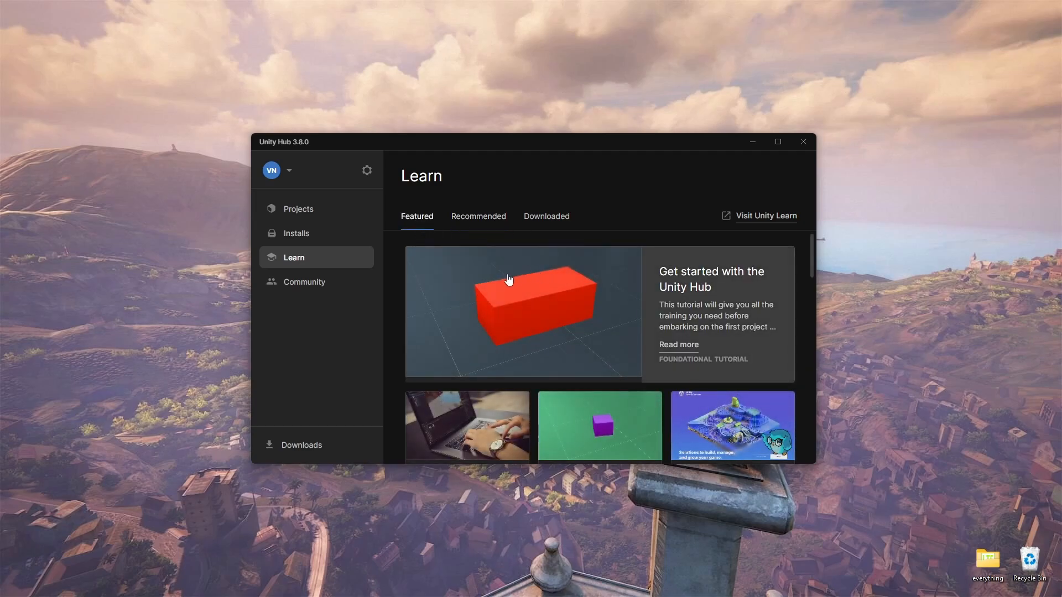
pyautogui.scroll(-2, 504, 282)
# Look through the Community resources and check the Hub's list of recent and in-progress downloads
pyautogui.click(325, 288)
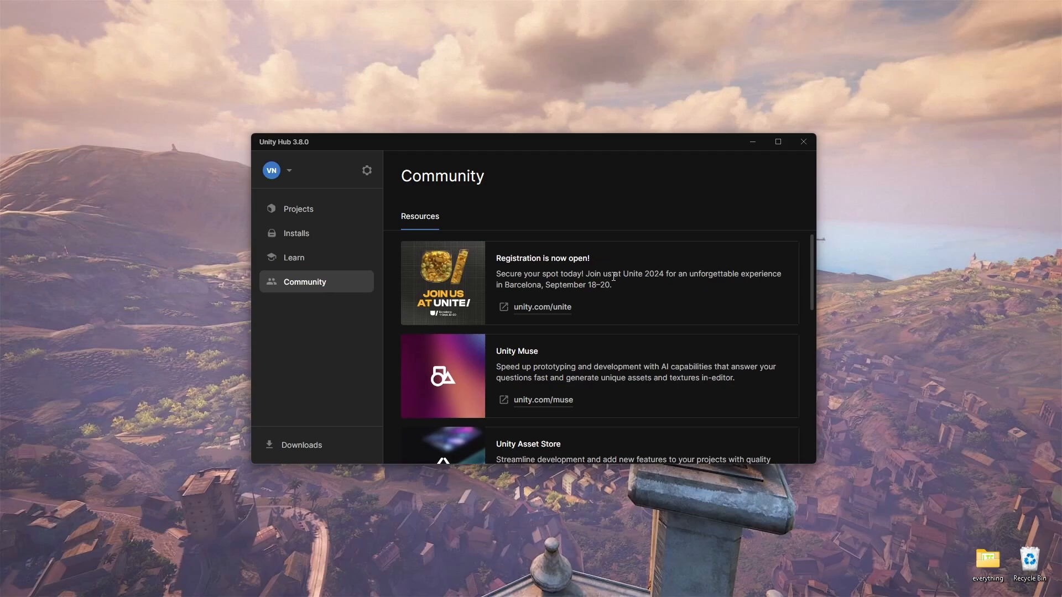
pyautogui.scroll(-1, 612, 279)
pyautogui.scroll(-2, 612, 280)
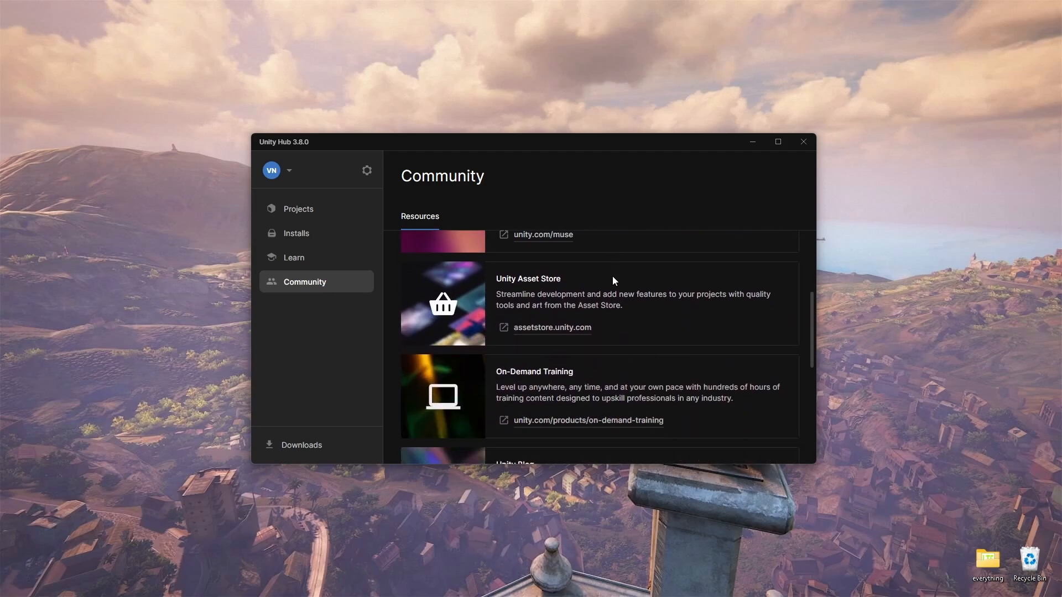
pyautogui.scroll(-1, 613, 281)
pyautogui.scroll(-1, 614, 279)
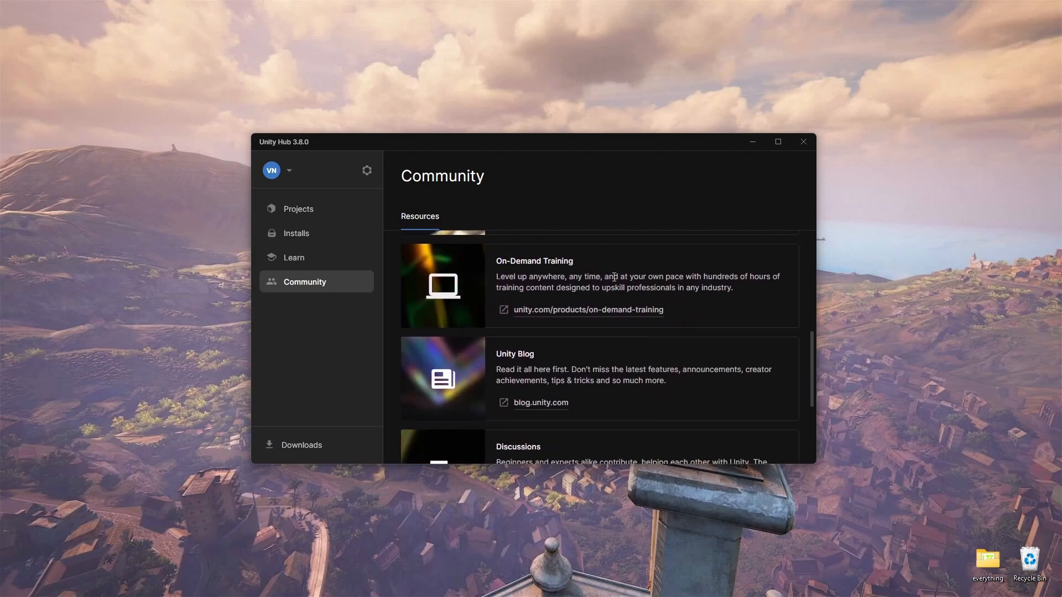
pyautogui.scroll(-3, 614, 278)
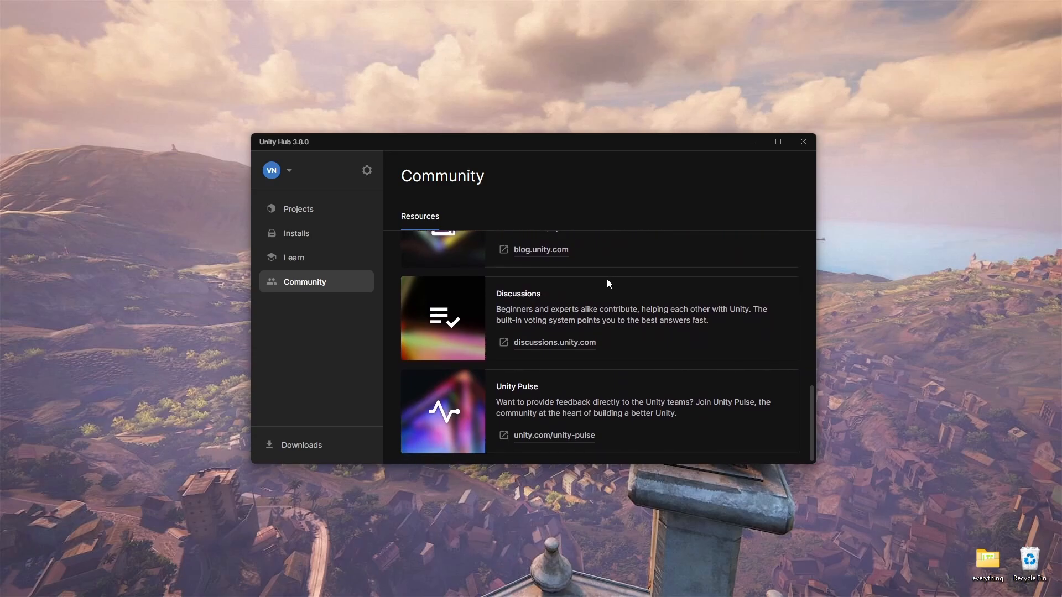
pyautogui.click(281, 446)
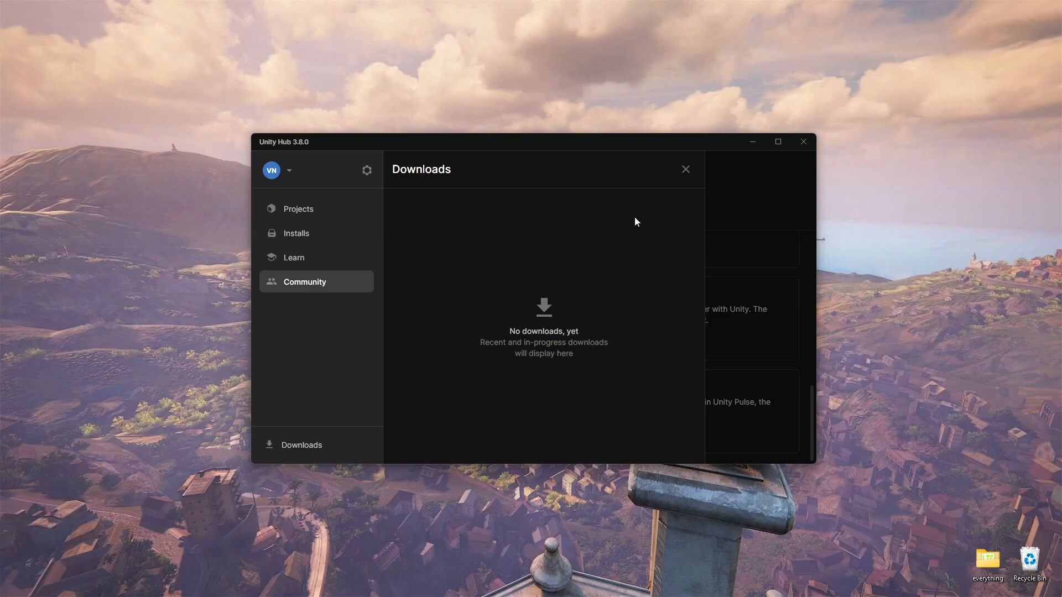
pyautogui.click(686, 170)
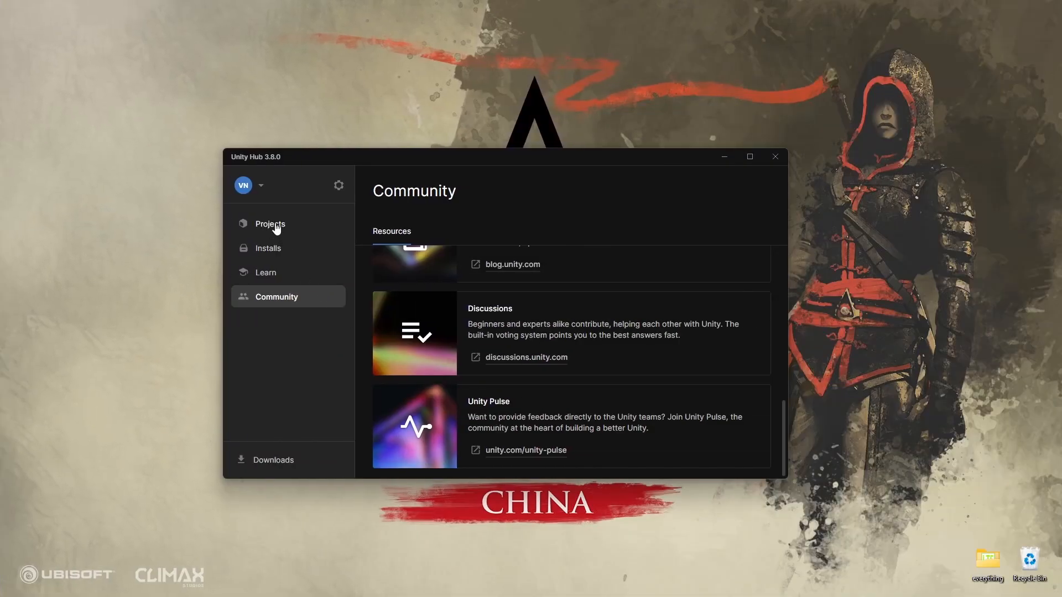
# Return to the project list and inspect the options for adding an existing project, without choosing one
pyautogui.click(275, 226)
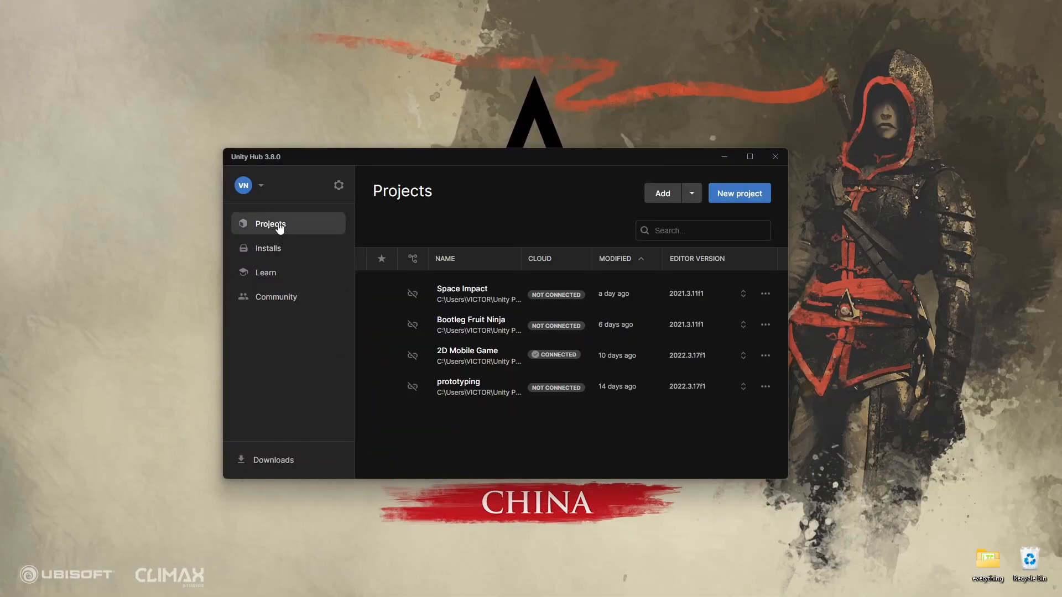
pyautogui.click(693, 193)
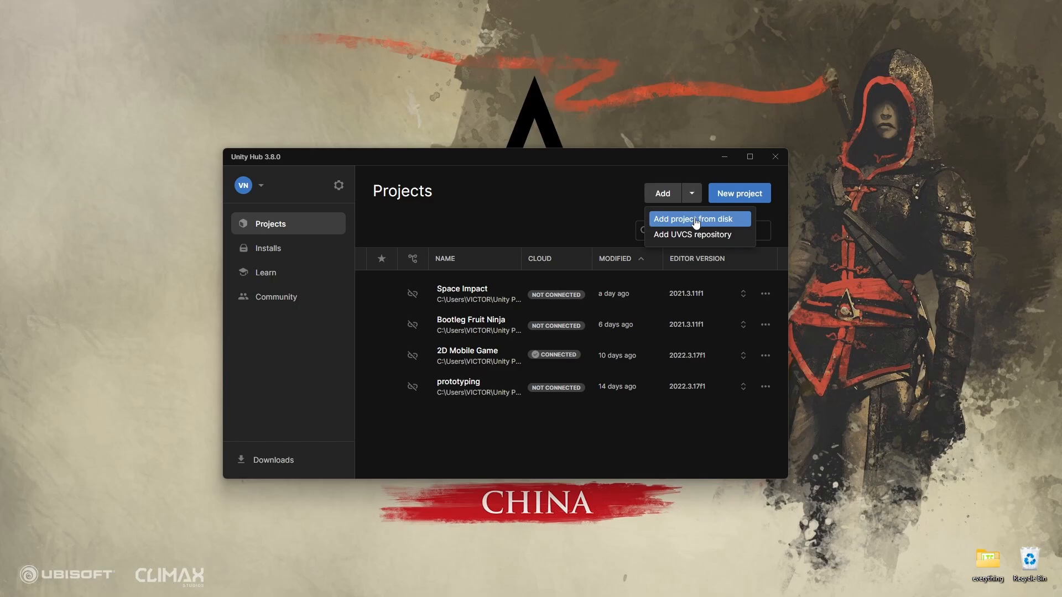
pyautogui.click(630, 197)
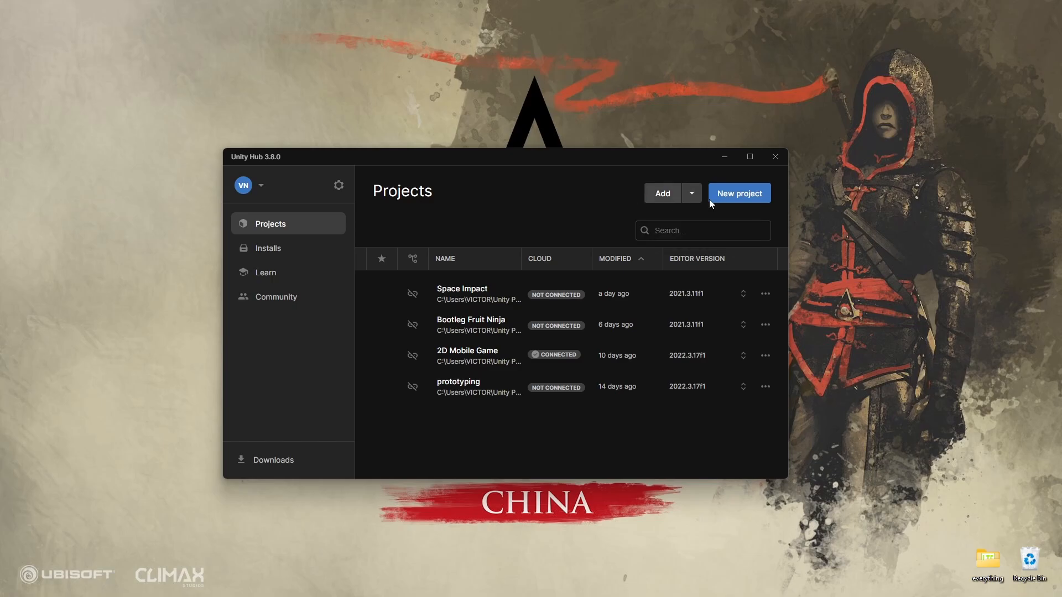
# Start setting up a new project and look through the full list of available templates
pyautogui.click(740, 196)
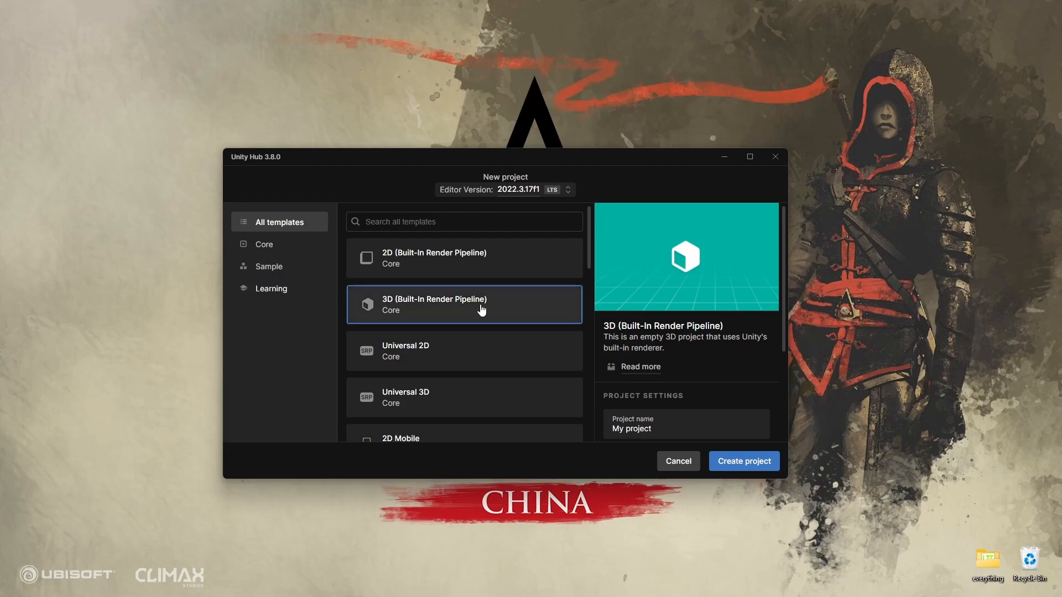
pyautogui.scroll(-5, 505, 295)
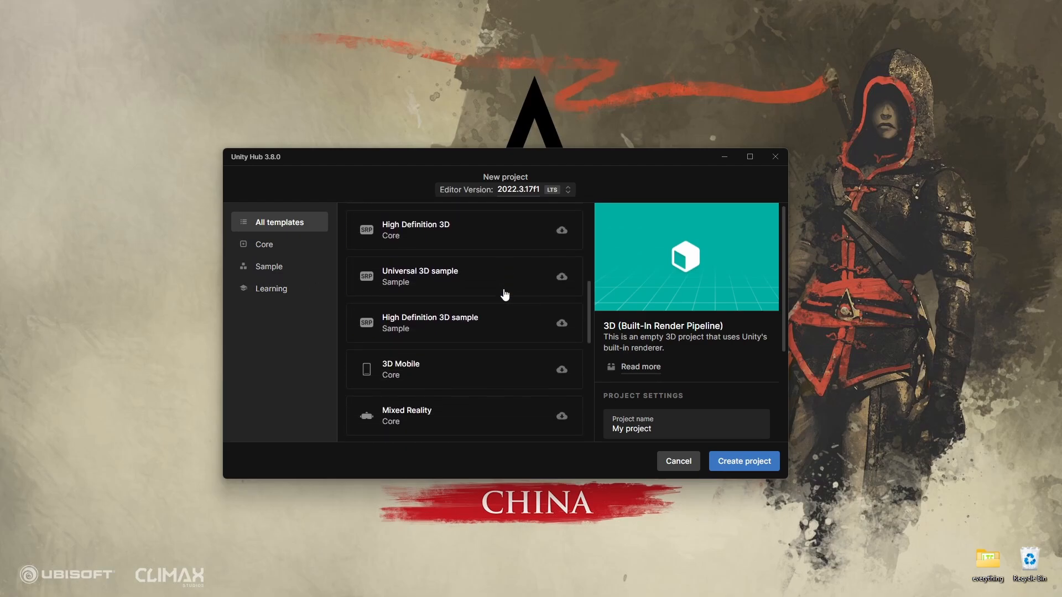
pyautogui.scroll(-5, 505, 295)
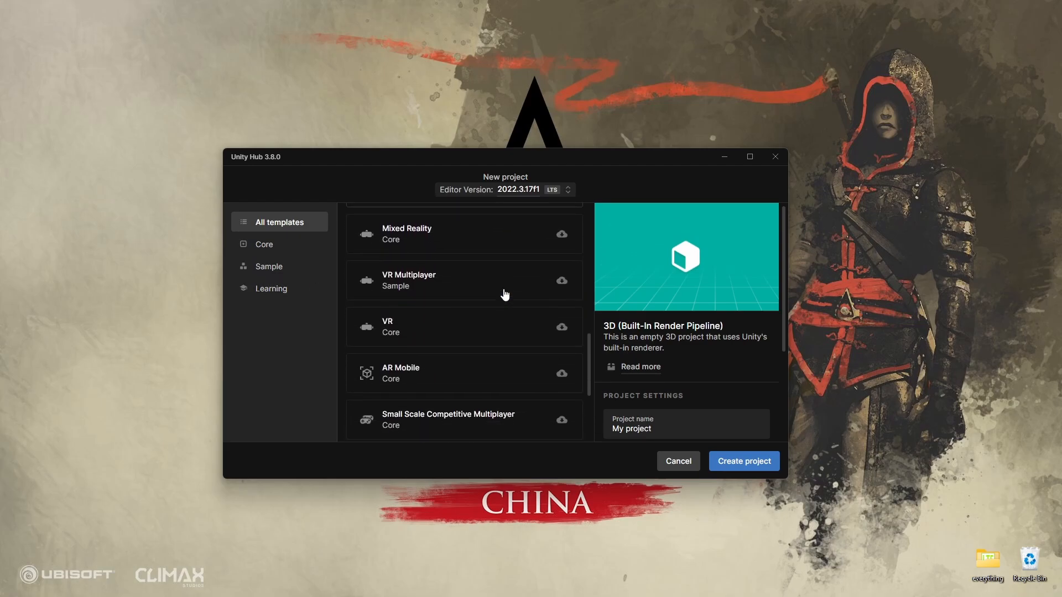
pyautogui.scroll(-1, 505, 294)
pyautogui.scroll(10, 503, 293)
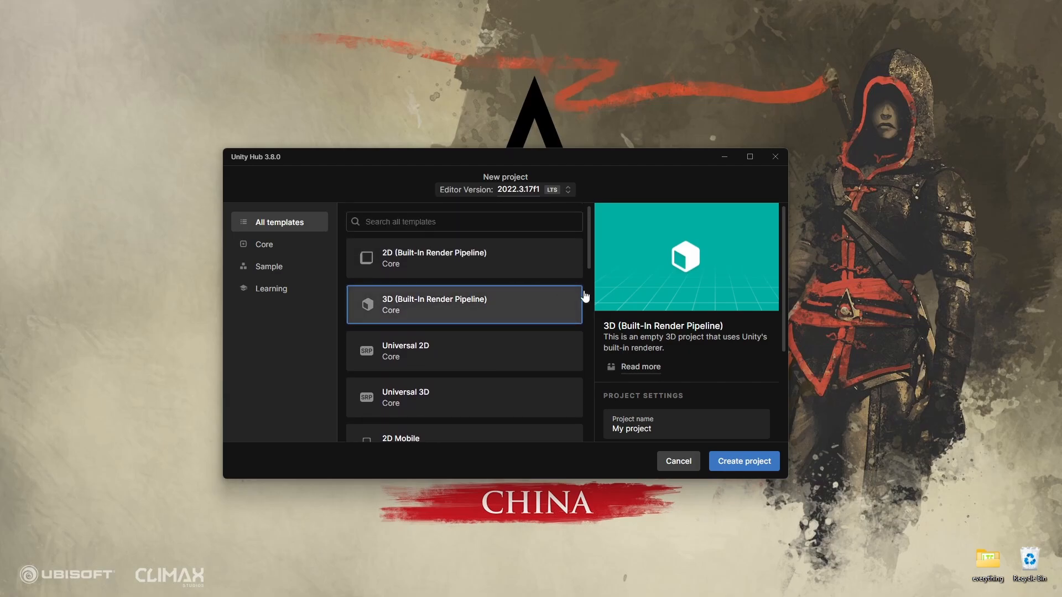
# Preview the Universal 2D, High Definition 3D, High Definition 3D sample and 3D Mobile templates
pyautogui.click(482, 354)
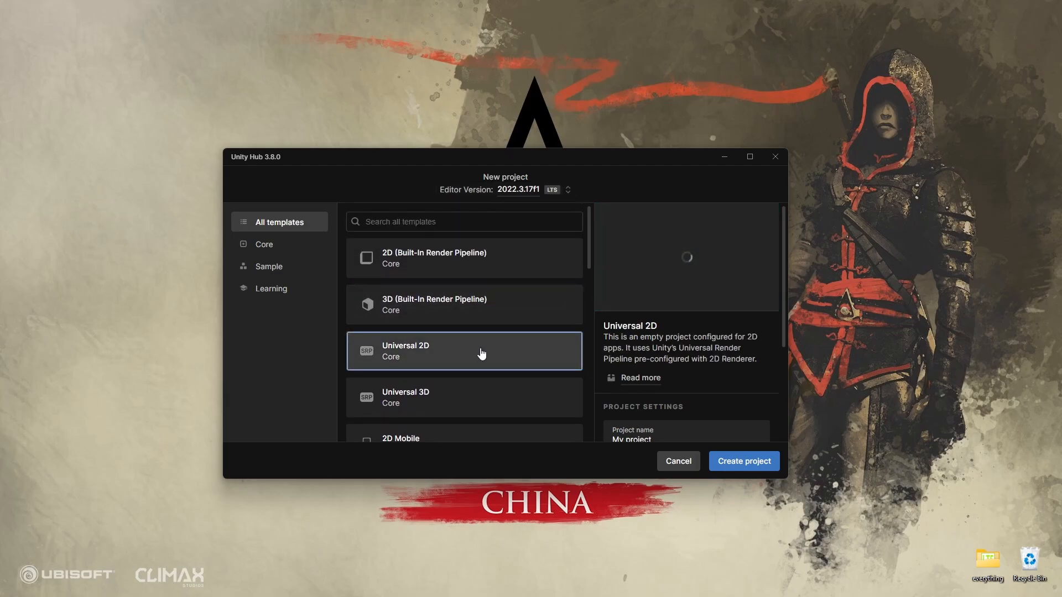
pyautogui.scroll(-3, 470, 339)
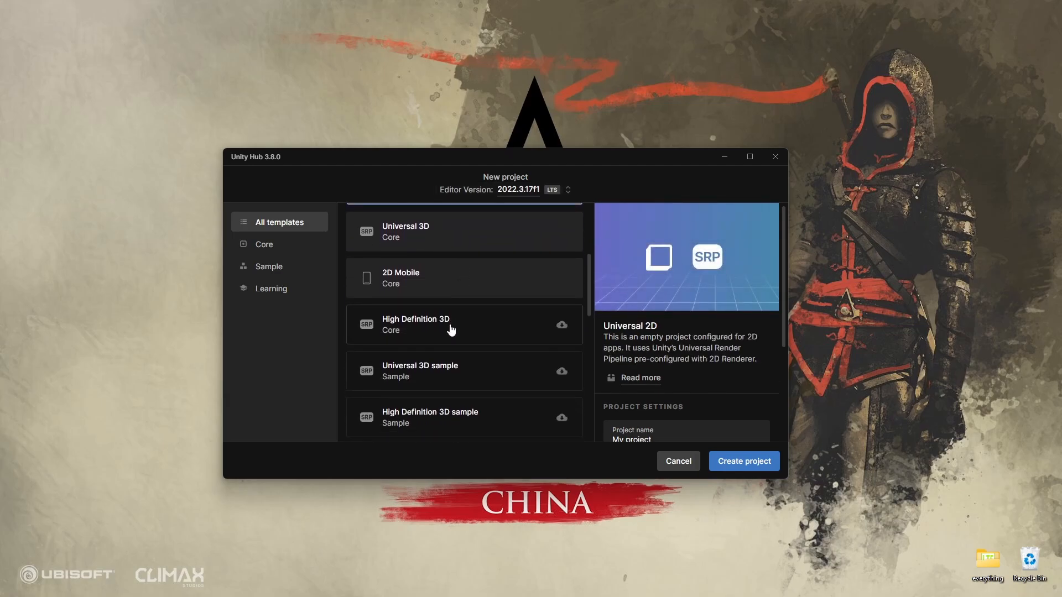
pyautogui.click(450, 330)
pyautogui.scroll(-1, 454, 331)
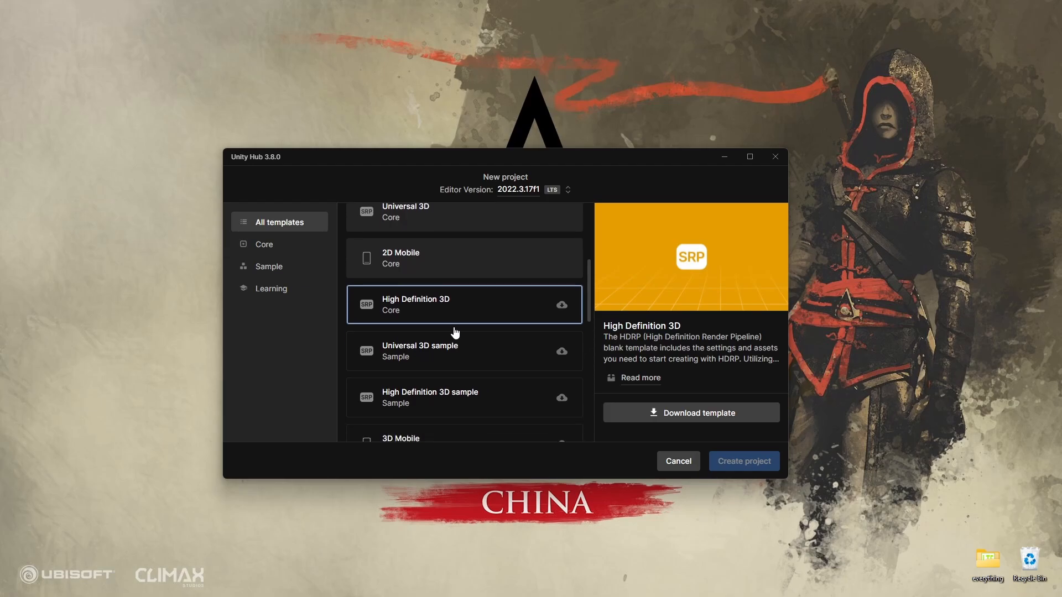
pyautogui.scroll(-1, 454, 332)
pyautogui.click(474, 363)
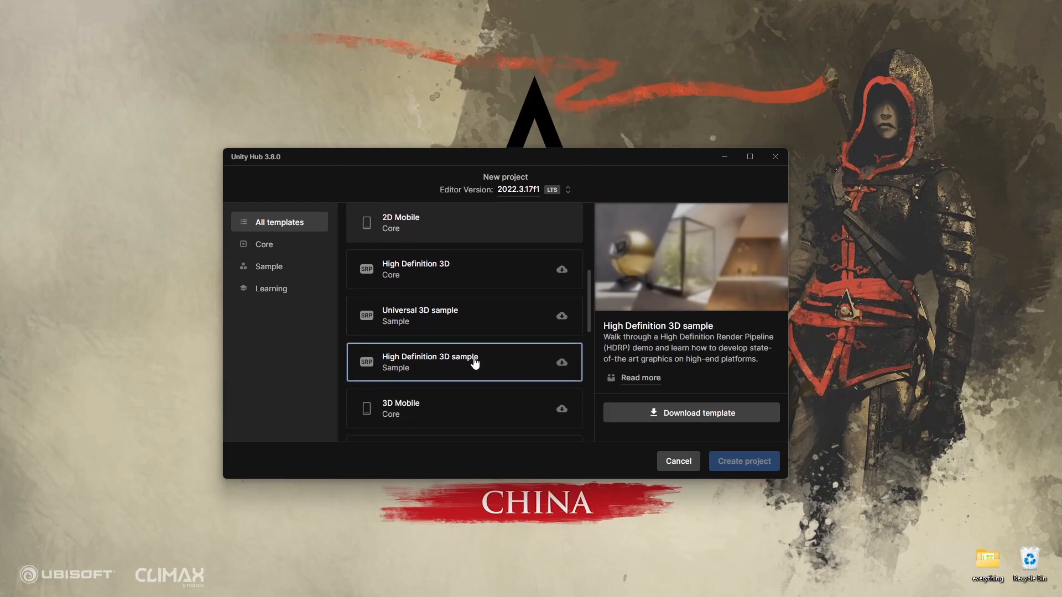
pyautogui.click(466, 394)
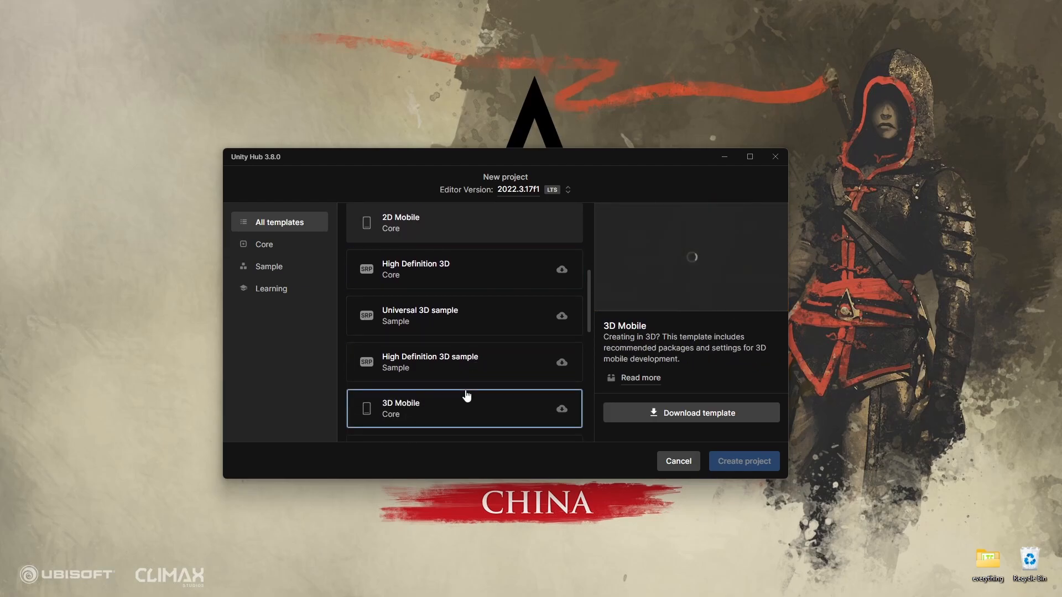
# Restrict the templates to samples and preview Universal 3D sample, High Definition 3D sample, VR Multiplayer and Cinematic Studio
pyautogui.click(273, 269)
pyautogui.click(470, 262)
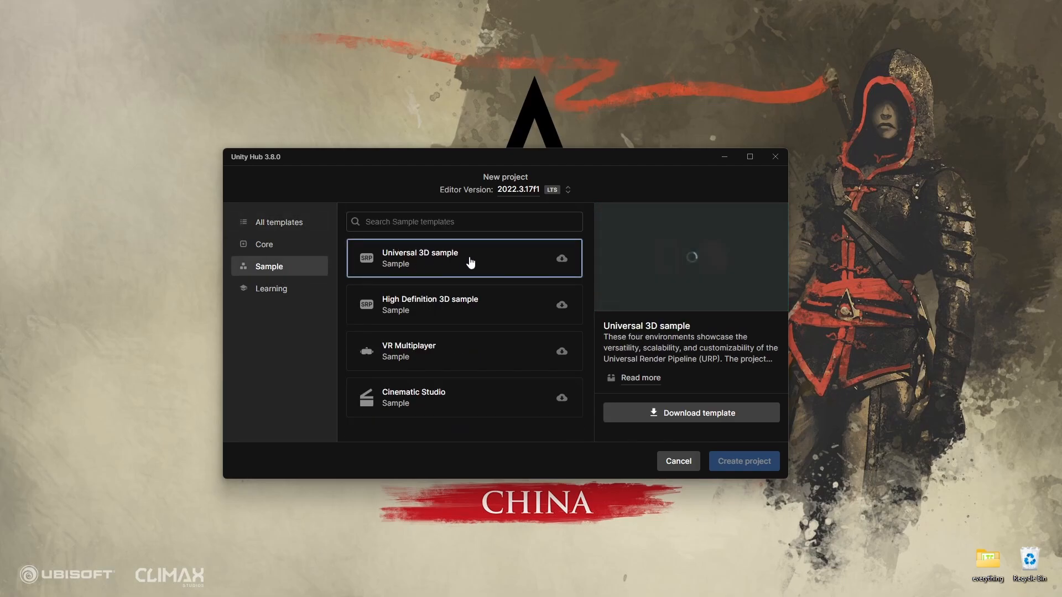
pyautogui.click(492, 305)
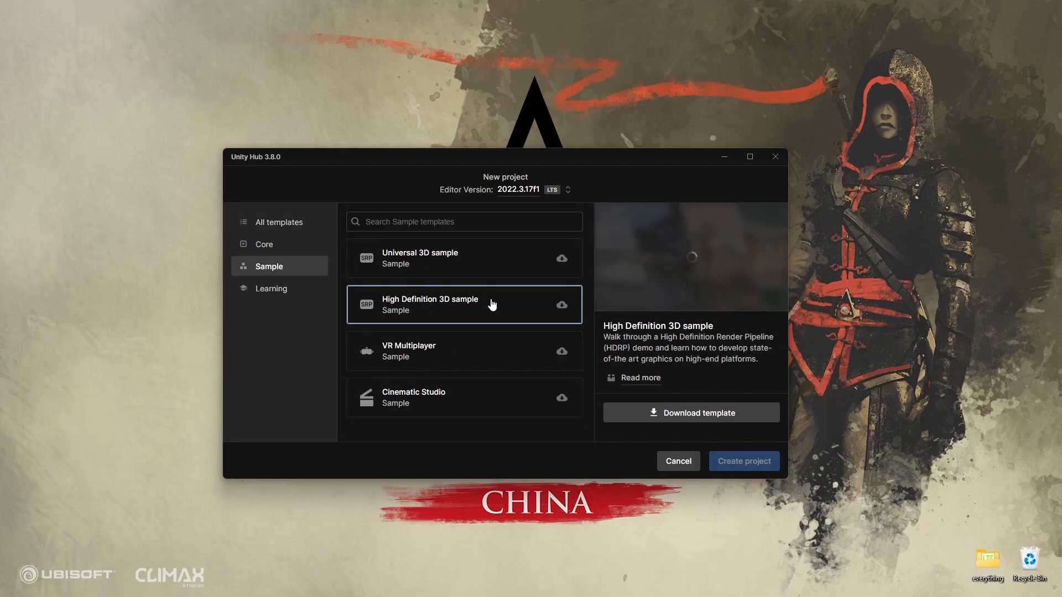
pyautogui.click(466, 349)
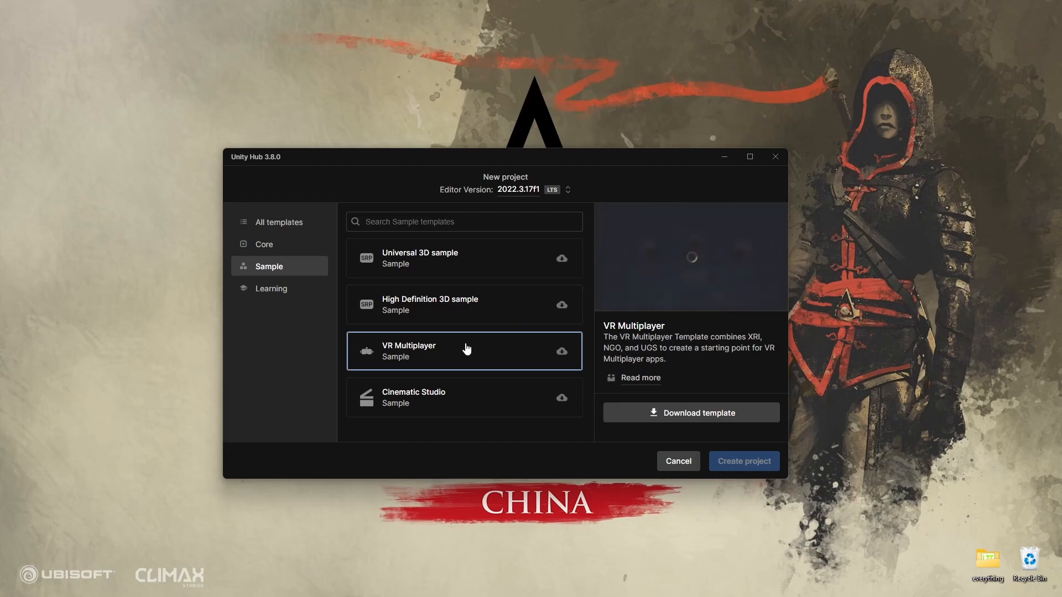
pyautogui.click(456, 394)
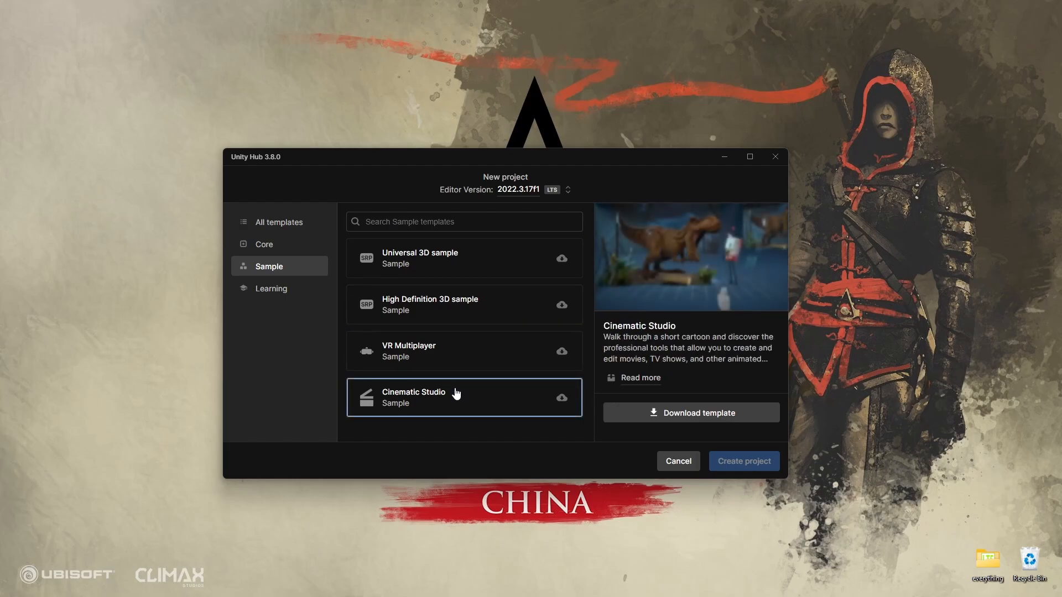
# Select the Universal 3D template among the core templates and review its full description and included packages
pyautogui.click(284, 249)
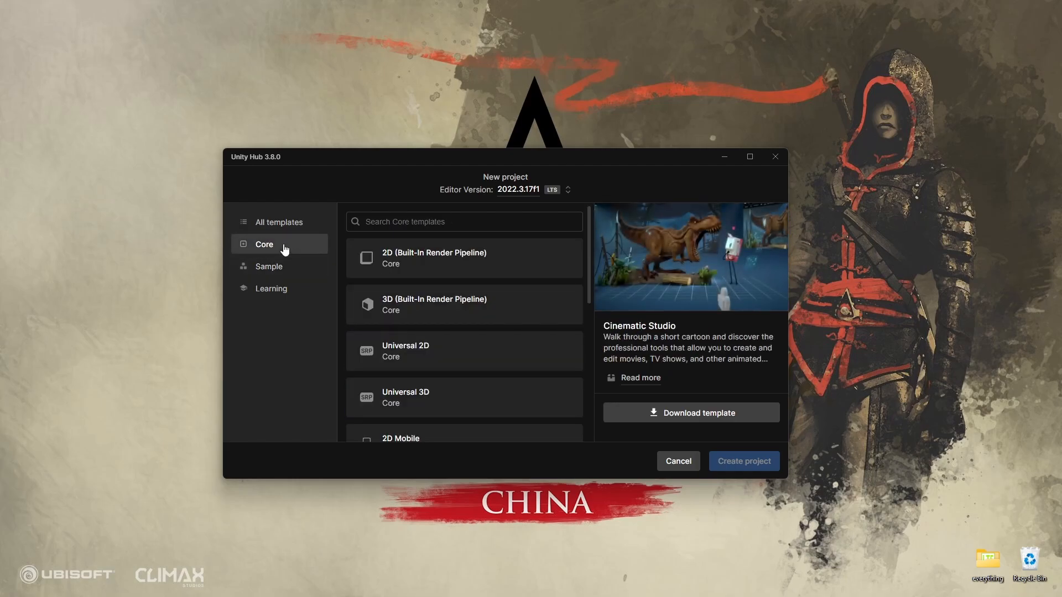
pyautogui.click(465, 397)
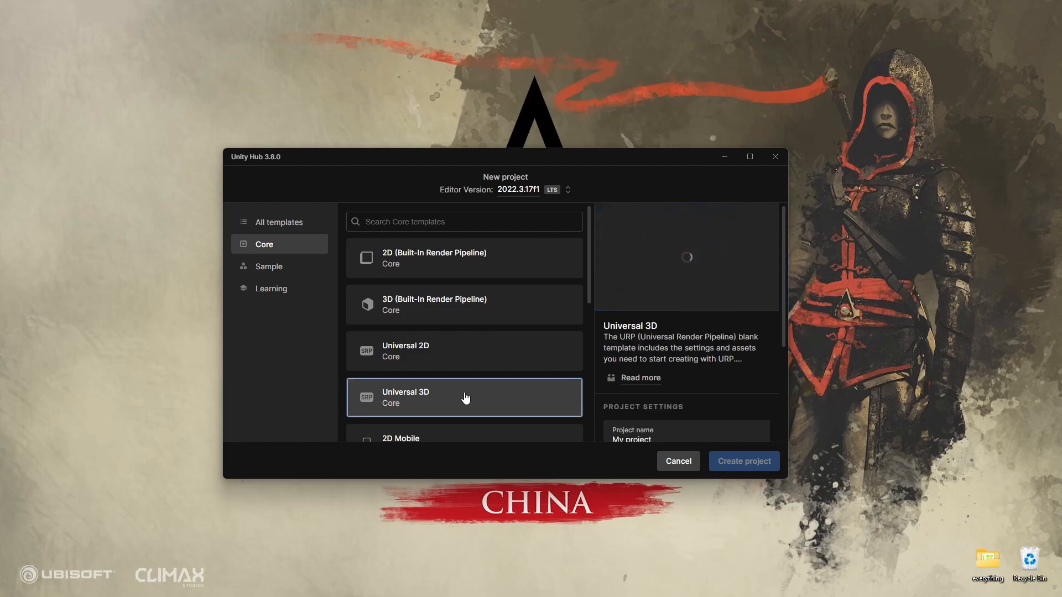
pyautogui.click(632, 379)
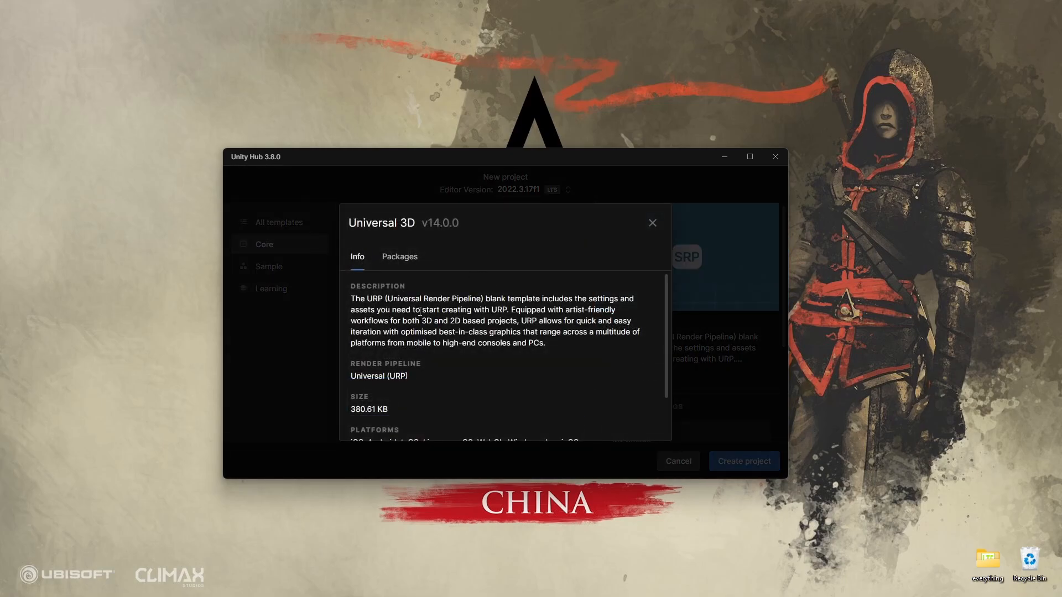
pyautogui.scroll(-1, 420, 311)
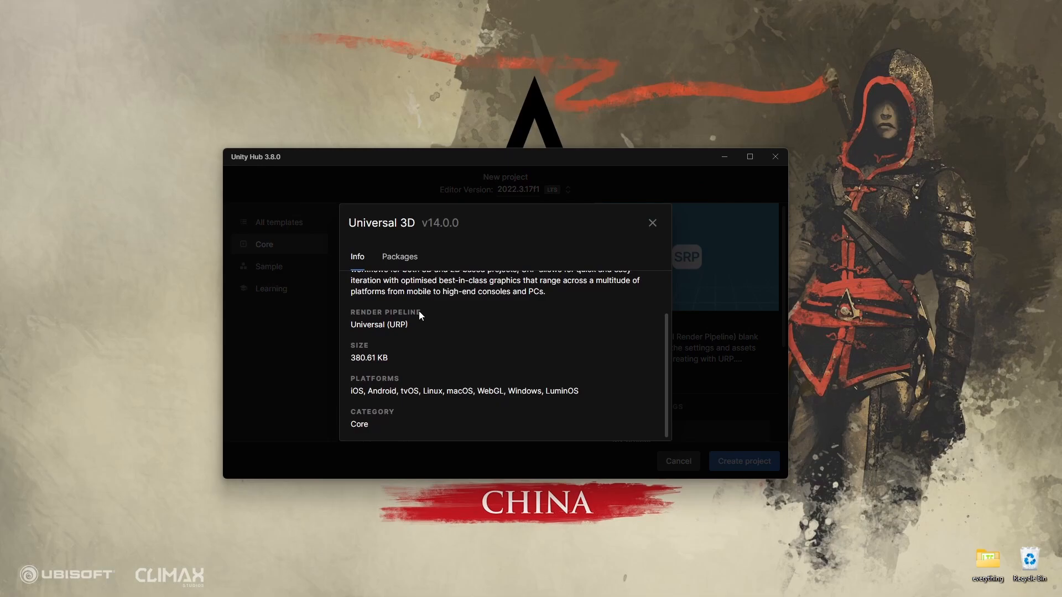
pyautogui.scroll(1, 420, 311)
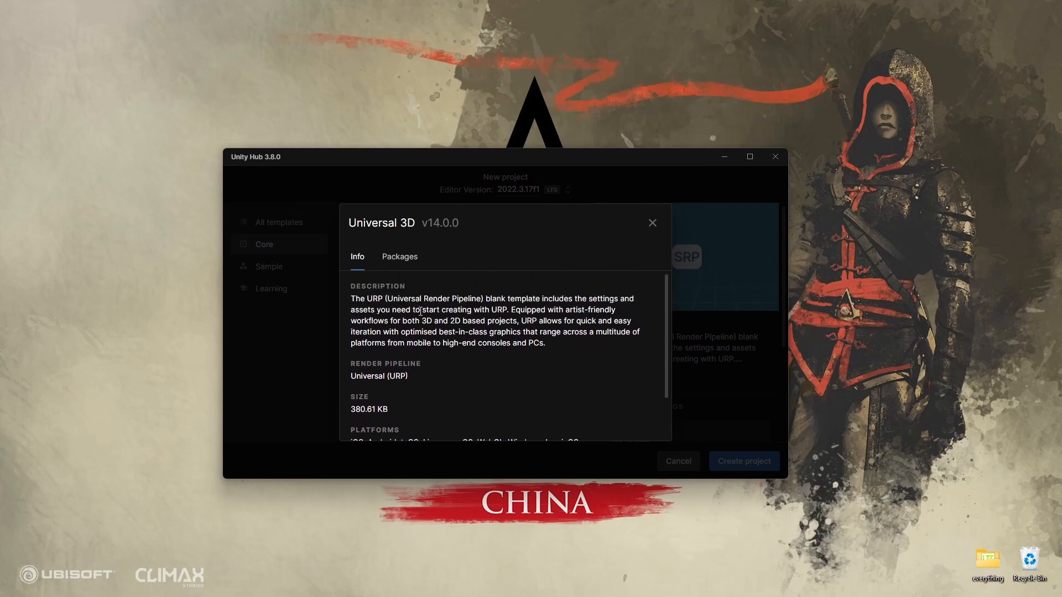
pyautogui.click(401, 259)
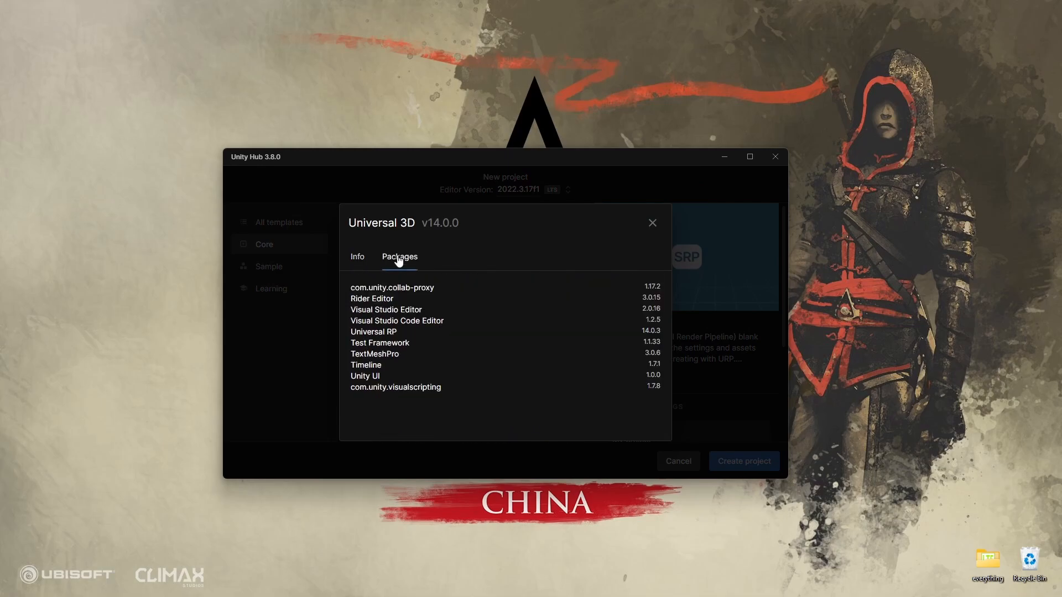
# Leave the Universal 3D template details and name the new project My First Game
pyautogui.click(357, 259)
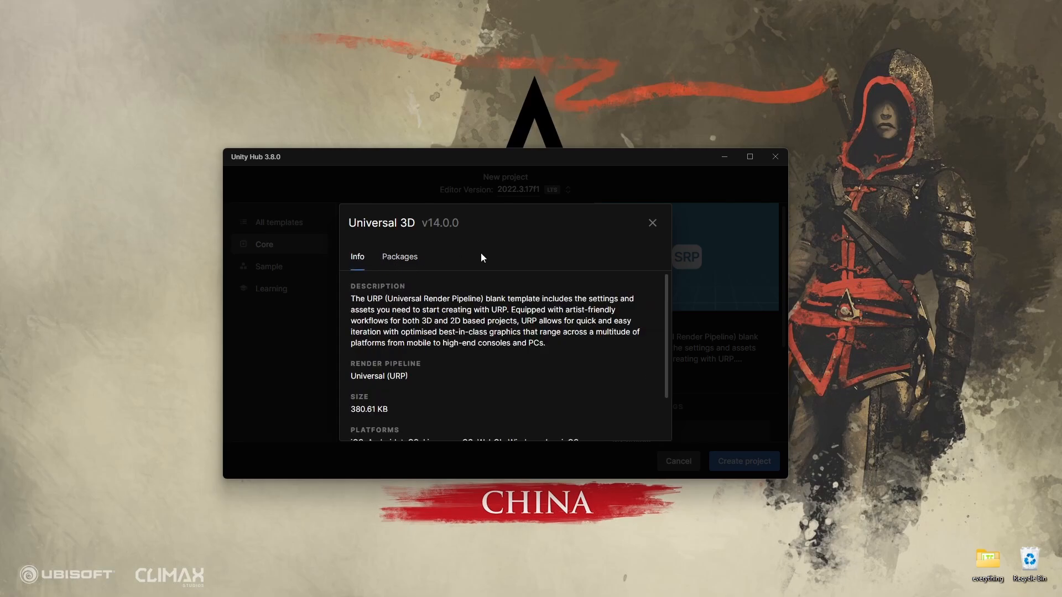
pyautogui.click(652, 223)
pyautogui.scroll(-2, 661, 367)
pyautogui.click(669, 384)
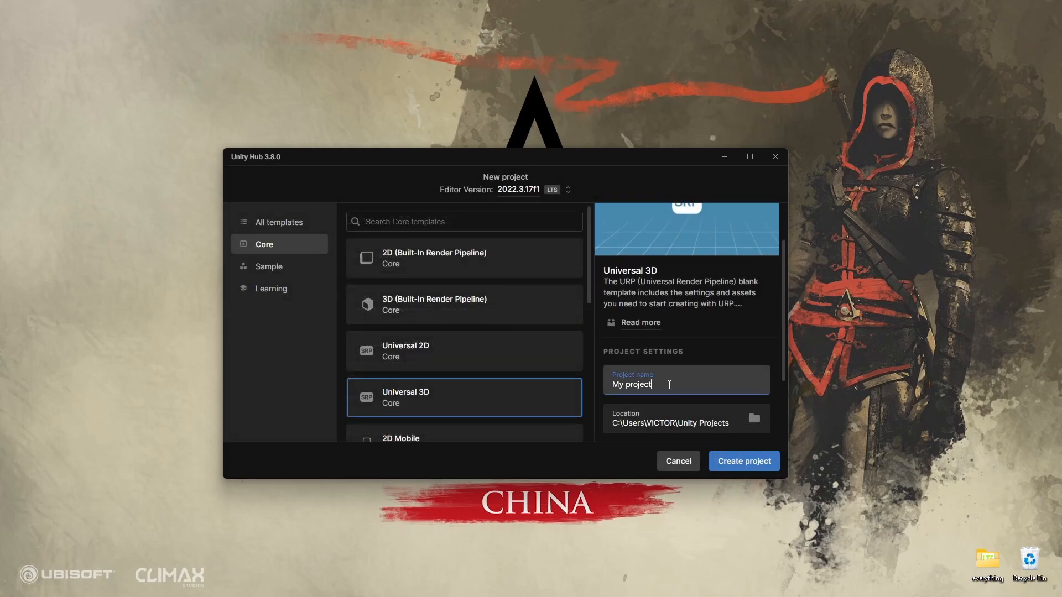
pyautogui.doubleClick(669, 384)
pyautogui.write('First Game')
# Check the available organizations, turn off the Unity Cloud connection, and create the project
pyautogui.scroll(-3, 691, 332)
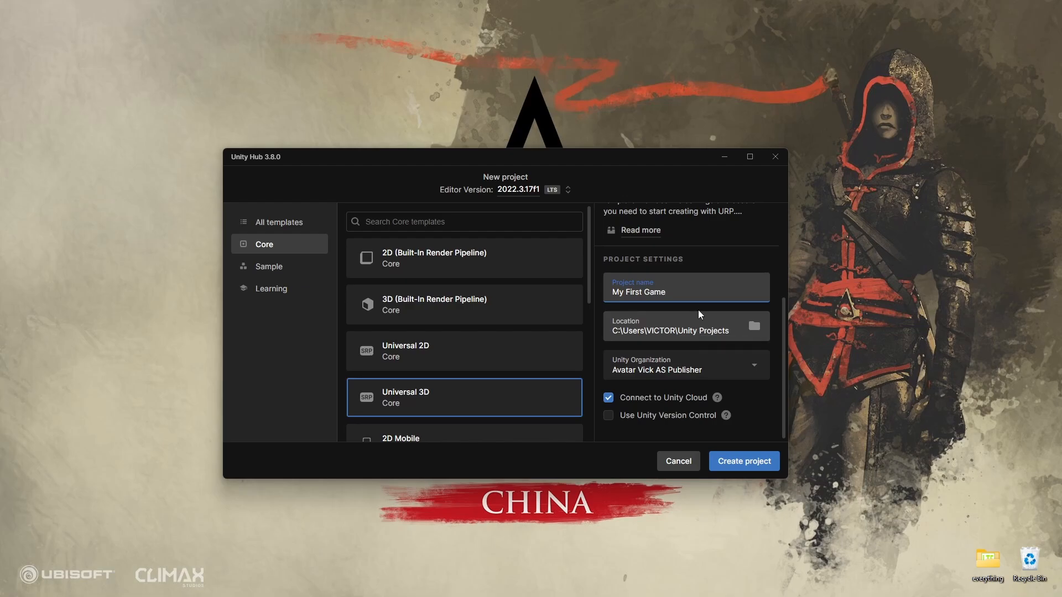
pyautogui.click(754, 368)
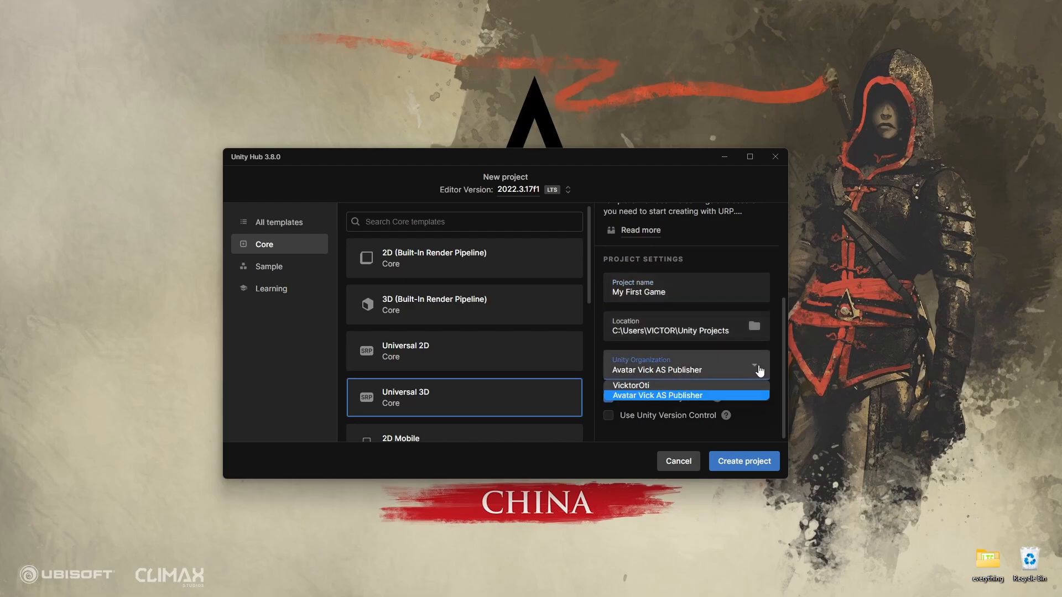
pyautogui.click(756, 370)
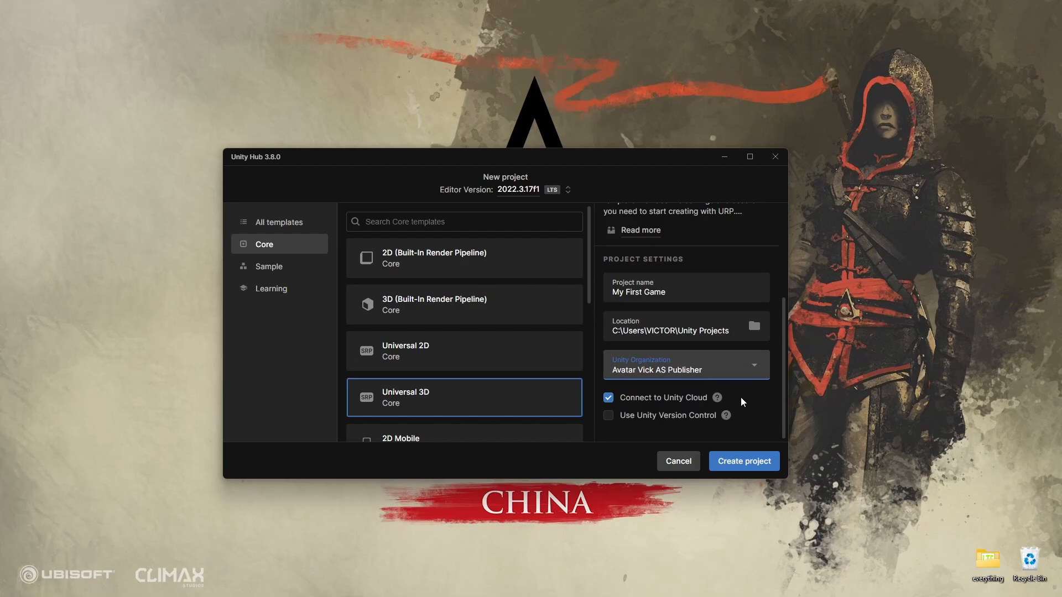
pyautogui.moveTo(718, 398)
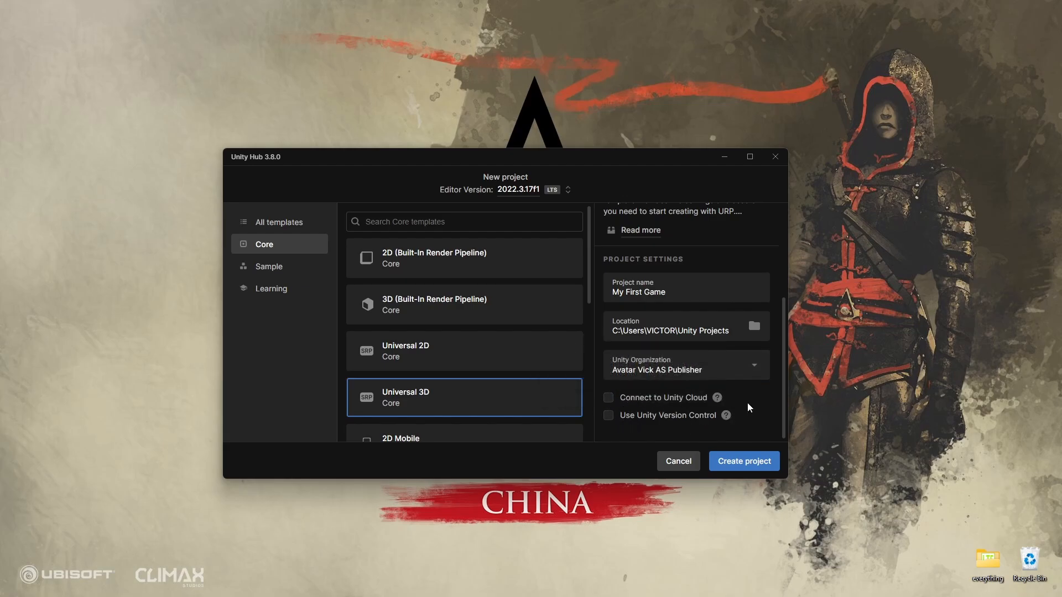
pyautogui.click(743, 461)
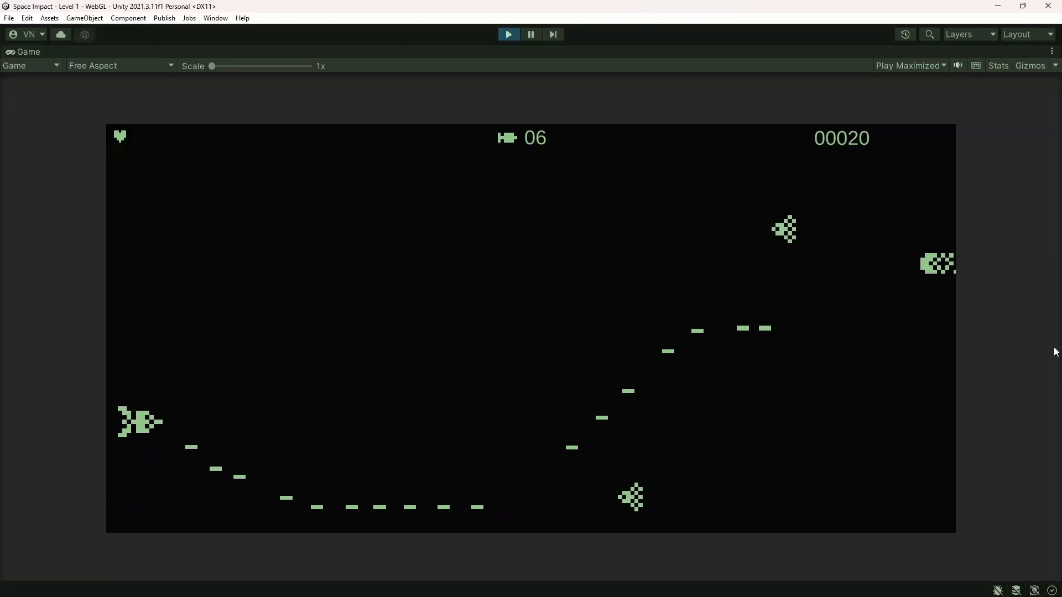
pyautogui.press('Up')
pyautogui.press('Up')
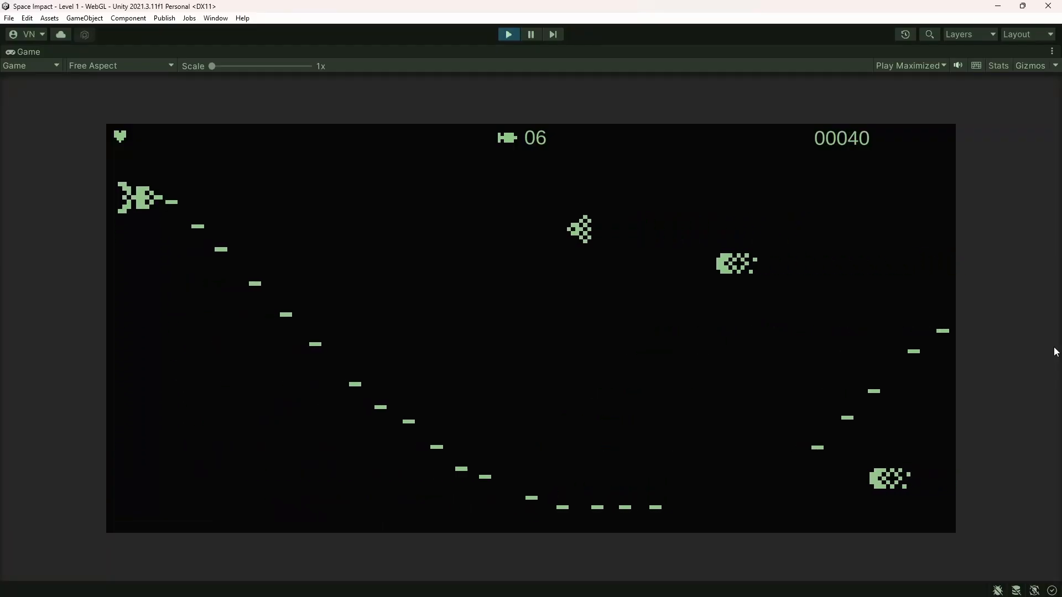
pyautogui.press('Down')
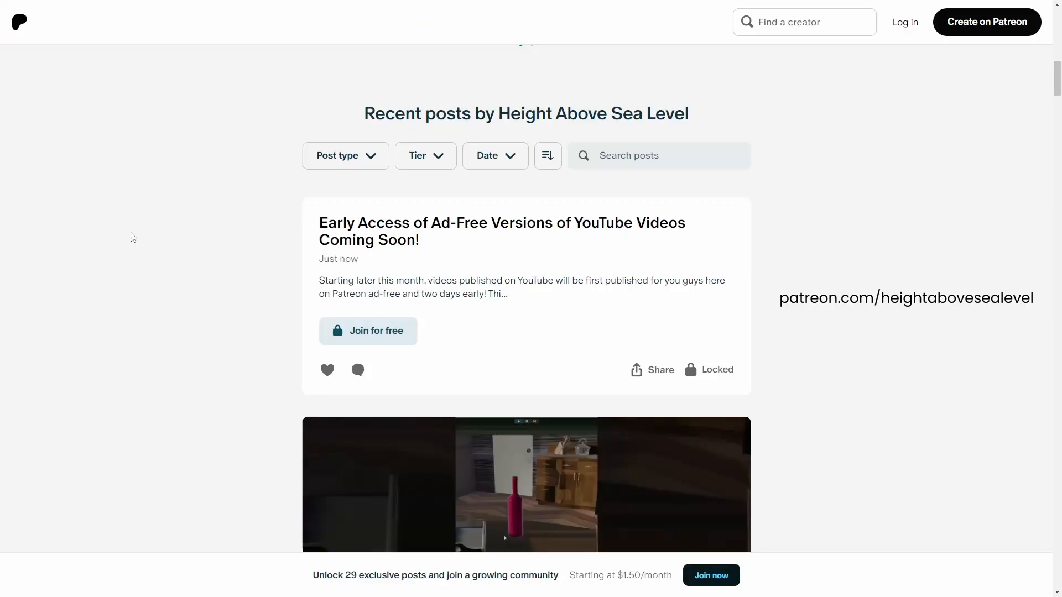
pyautogui.middleClick(107, 177)
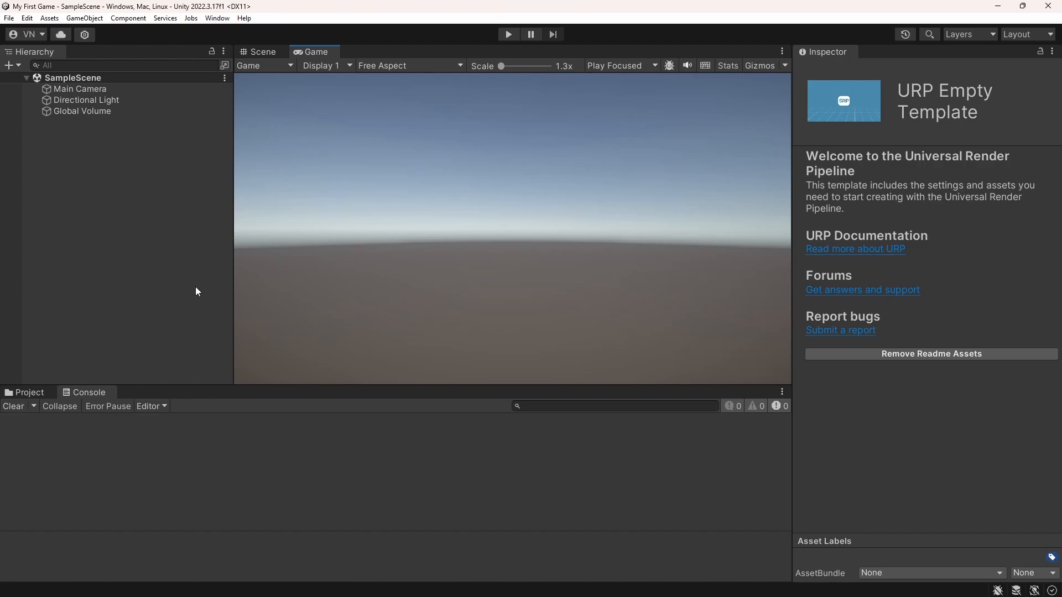
# Resize the editor panels: narrow the Hierarchy, shorten the Console area and slightly widen the Inspector
pyautogui.moveTo(232, 267); pyautogui.dragTo(188, 277)
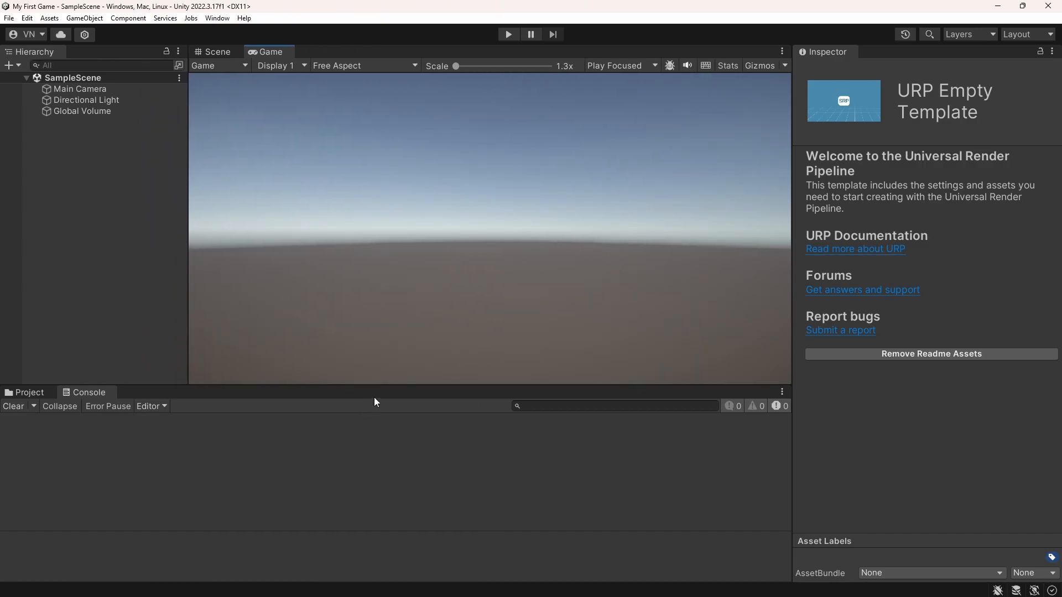
pyautogui.moveTo(384, 383); pyautogui.dragTo(420, 410)
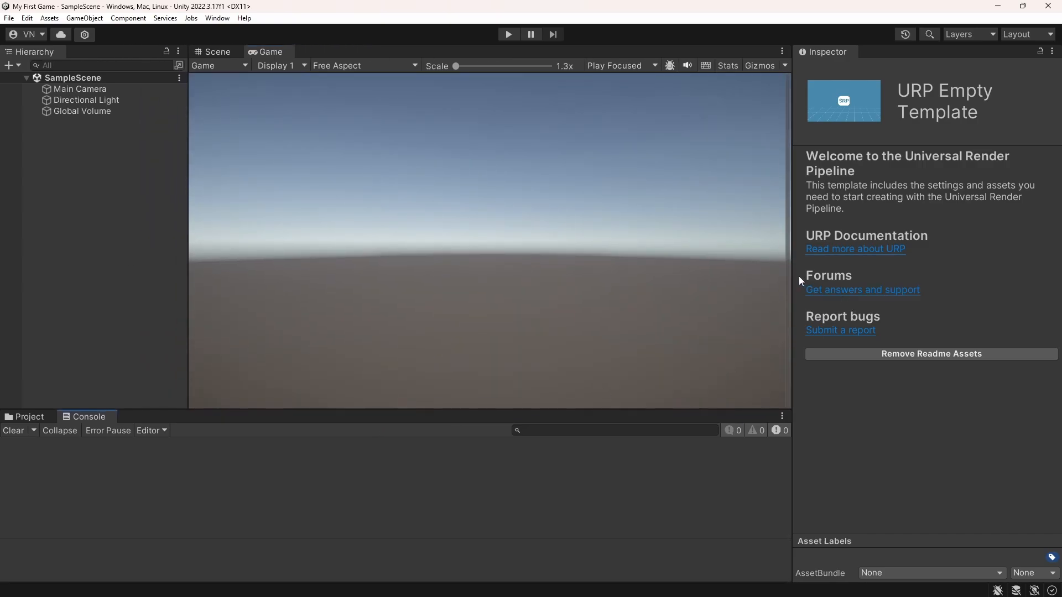
pyautogui.moveTo(793, 276); pyautogui.dragTo(784, 276)
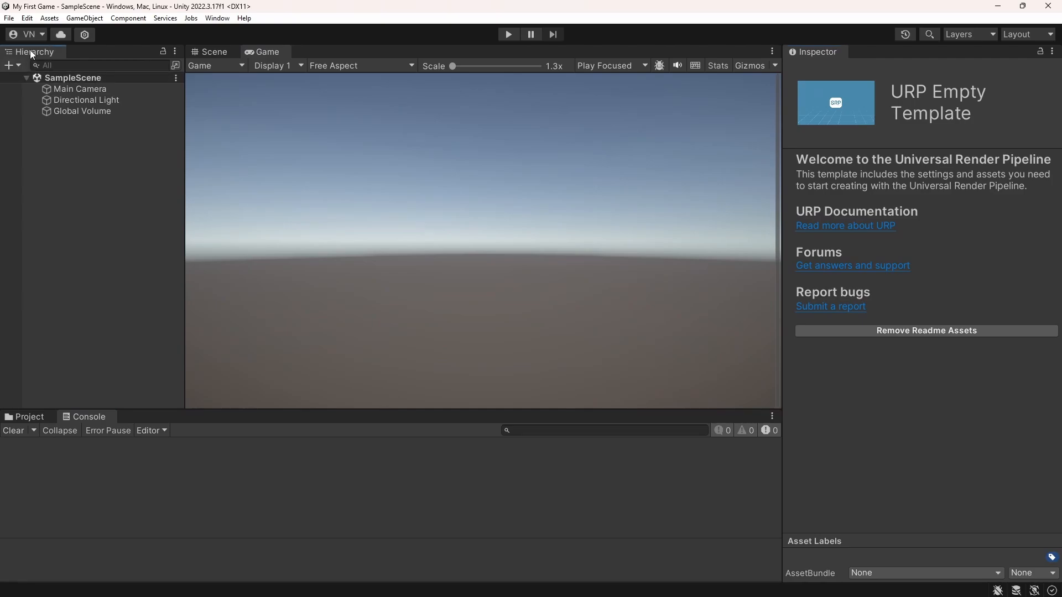
# Dock the Hierarchy beside the Project and Console panels, detach it as a floating window, and close it
pyautogui.moveTo(32, 54); pyautogui.dragTo(148, 415)
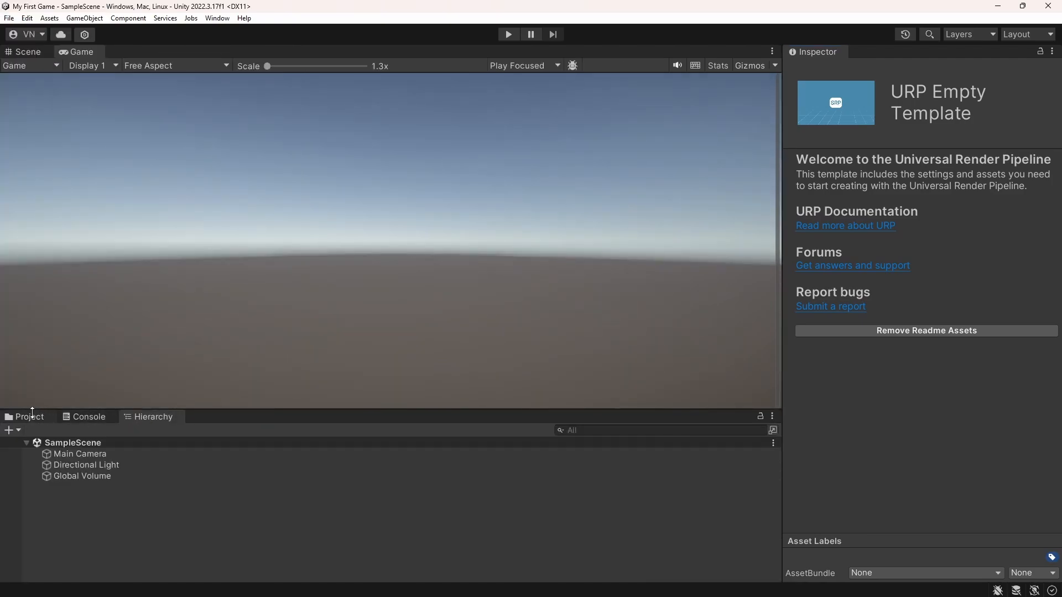
pyautogui.moveTo(28, 416); pyautogui.dragTo(285, 236)
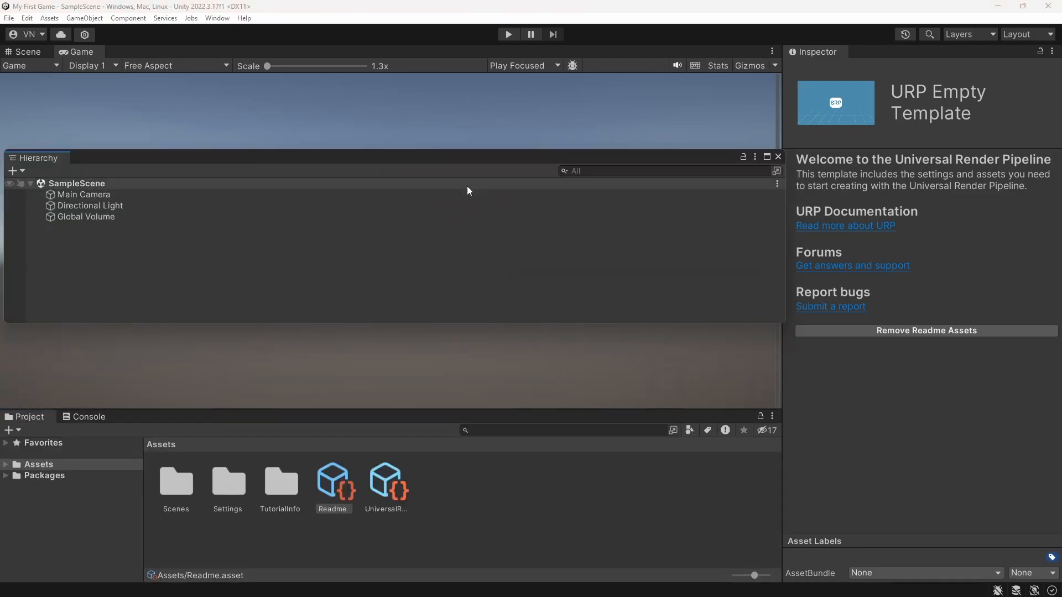
pyautogui.moveTo(551, 157)
pyautogui.mouseDown()
pyautogui.moveTo(531, 156)
pyautogui.moveTo(556, 174)
pyautogui.moveTo(544, 164)
pyautogui.mouseUp()
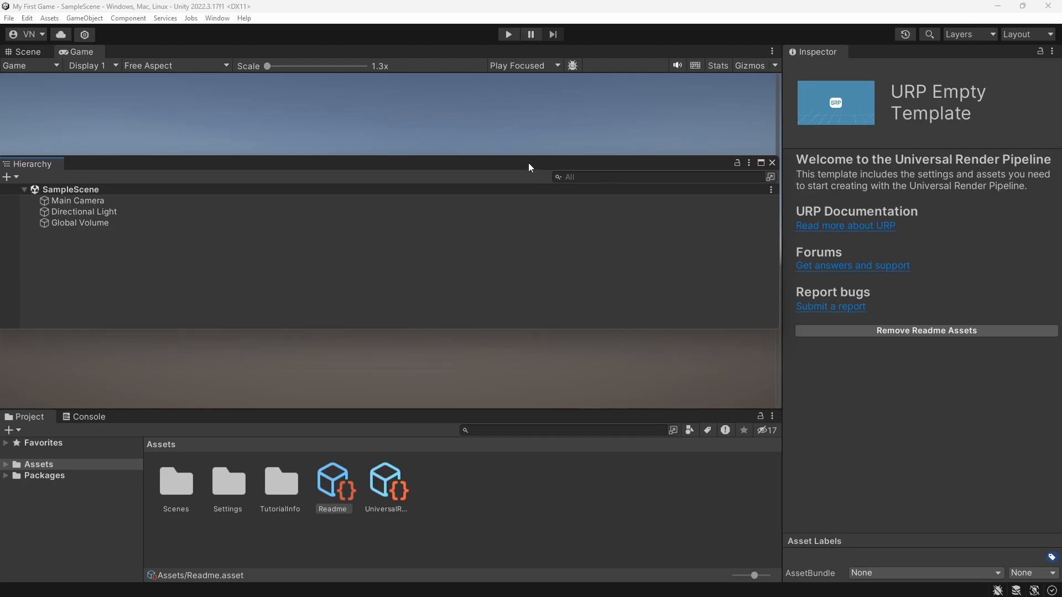
pyautogui.click(772, 163)
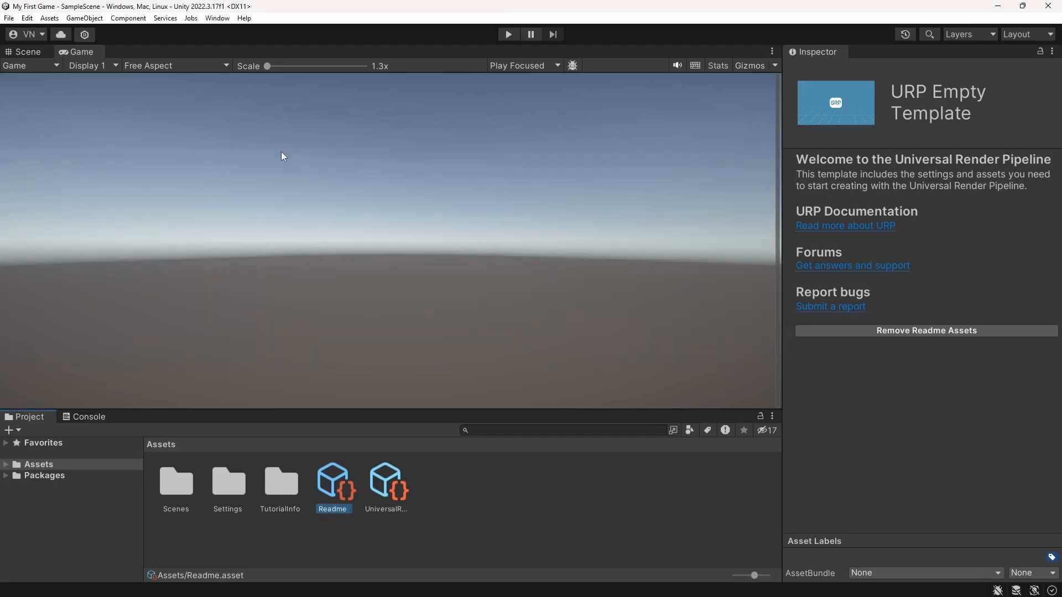
# Reopen the Hierarchy panel and dock it back beside the Scene and Game views
pyautogui.click(215, 20)
pyautogui.moveTo(325, 189)
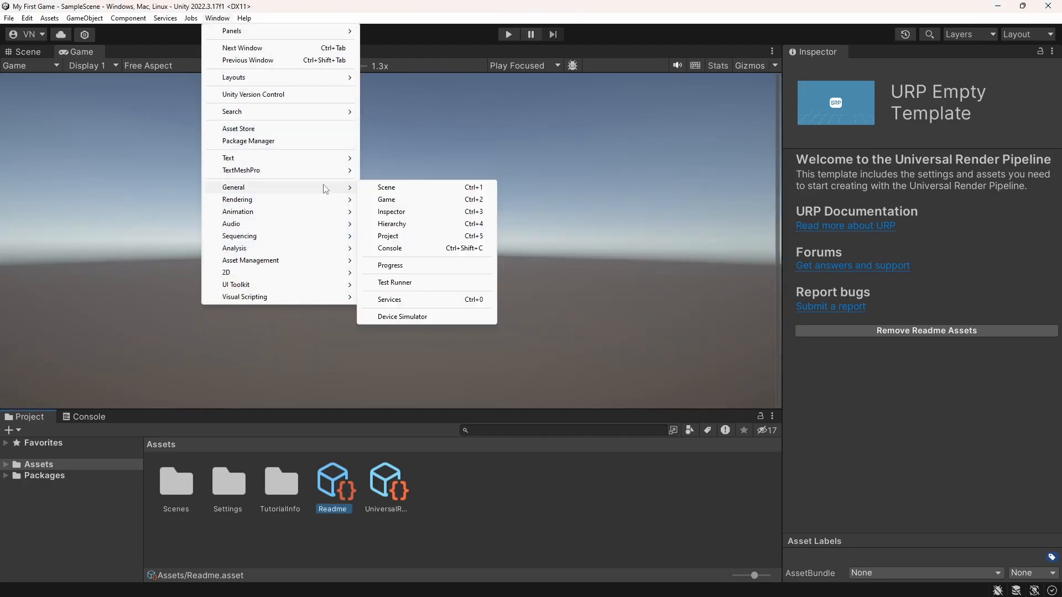
pyautogui.click(398, 224)
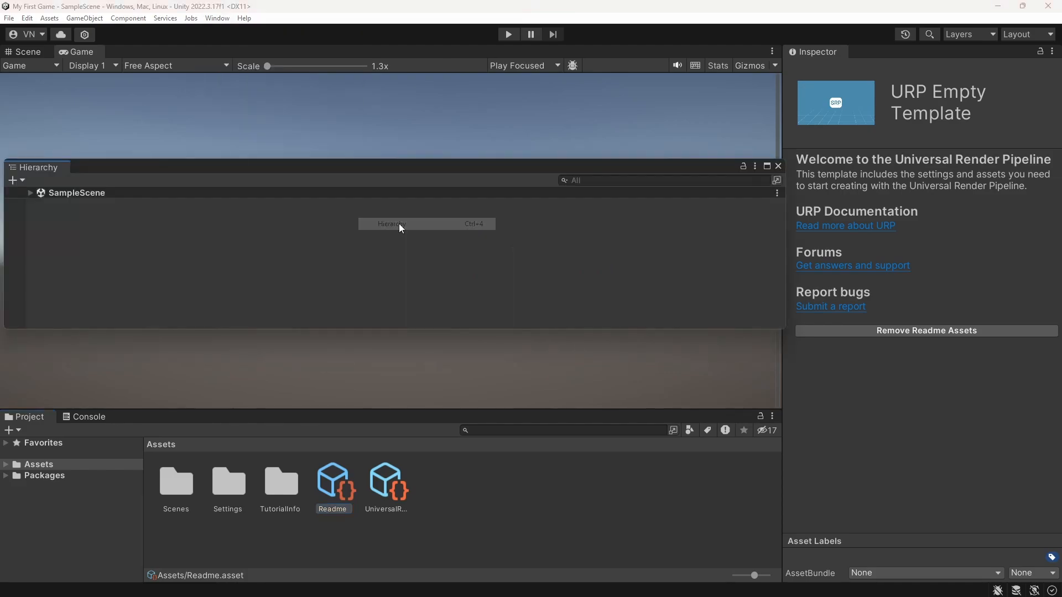
pyautogui.moveTo(47, 175); pyautogui.dragTo(22, 249)
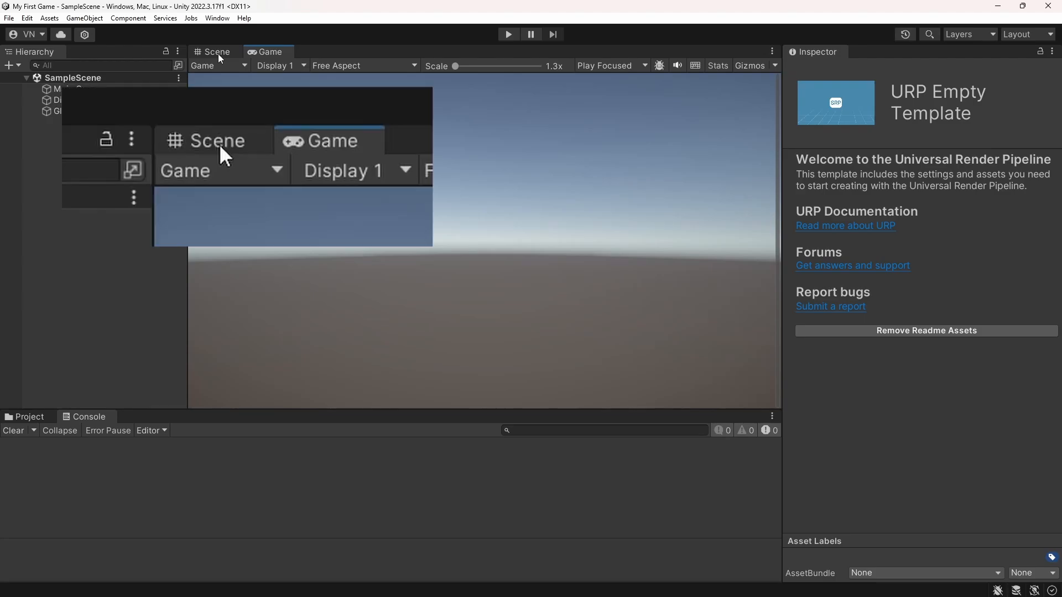
# Switch from the Game view to the Scene view and maximize it
pyautogui.click(231, 57)
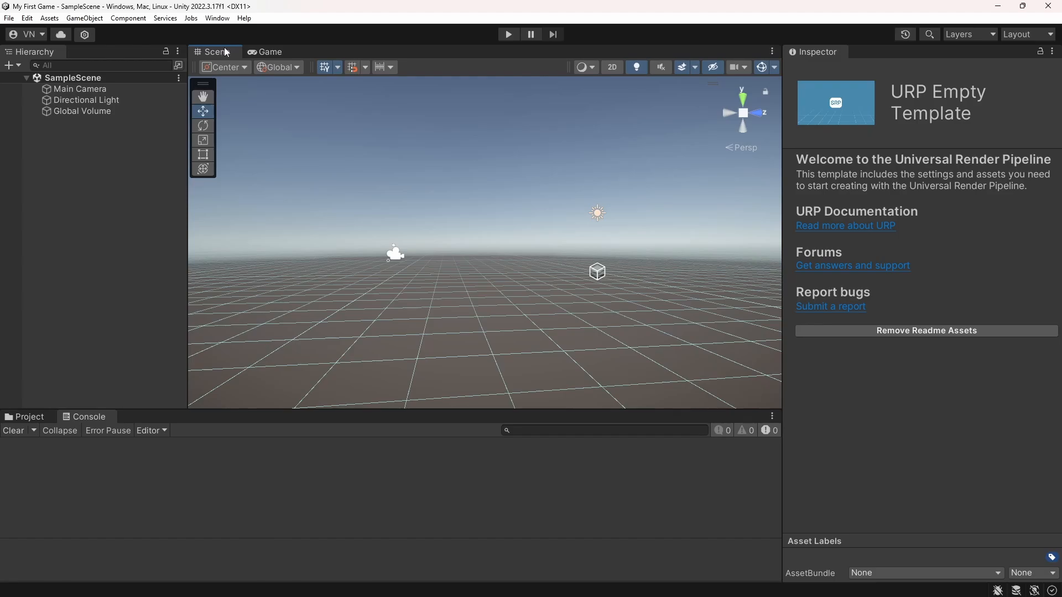
pyautogui.click(773, 52)
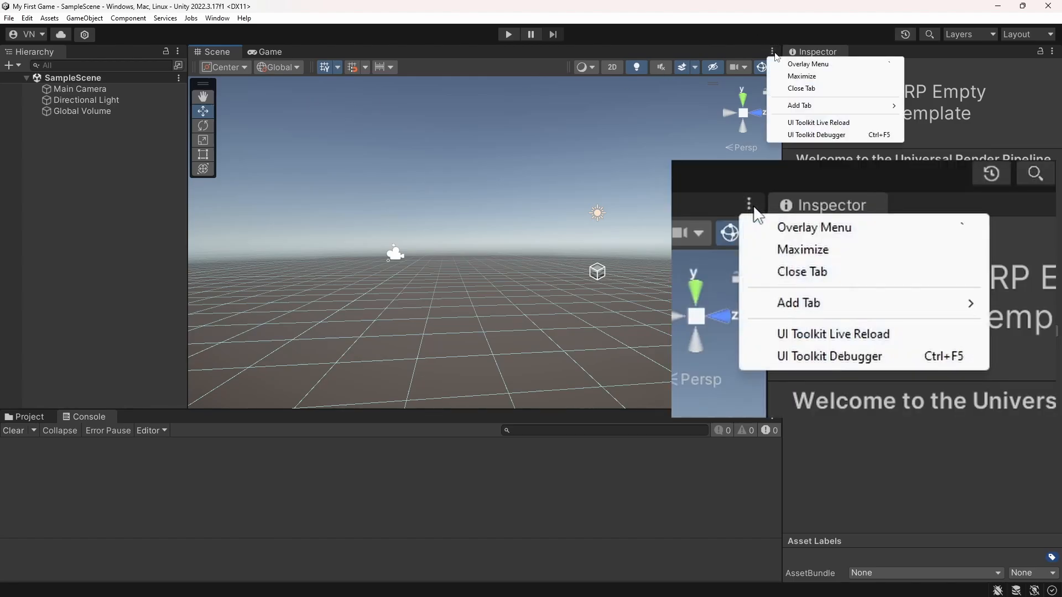
pyautogui.click(789, 77)
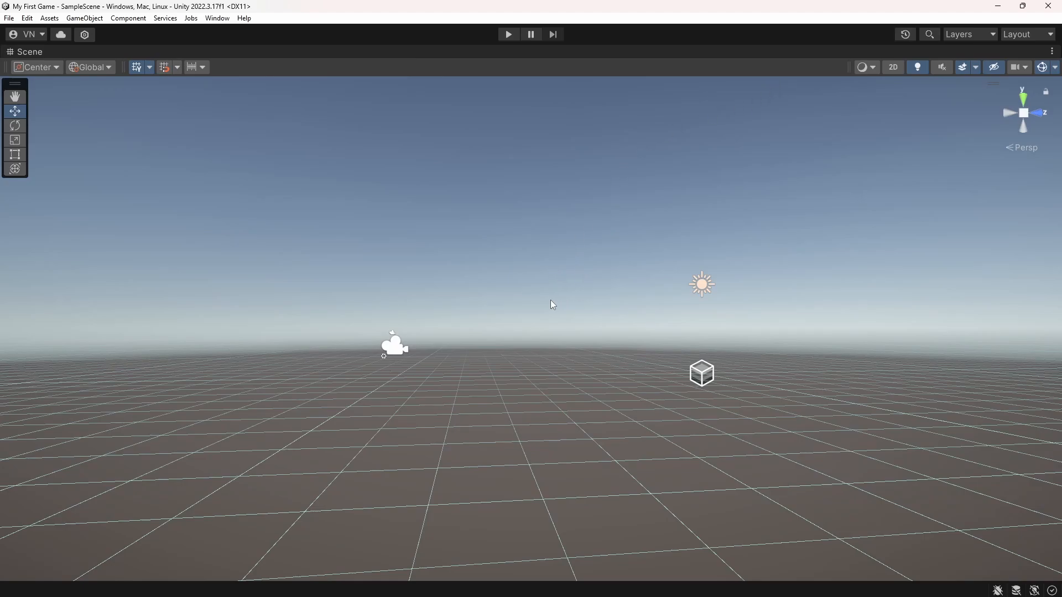
# Examine SampleScene from different viewpoints by panning, zooming in and out, and rotating the Scene view
pyautogui.moveTo(553, 305); pyautogui.dragTo(576, 367, button='middle')
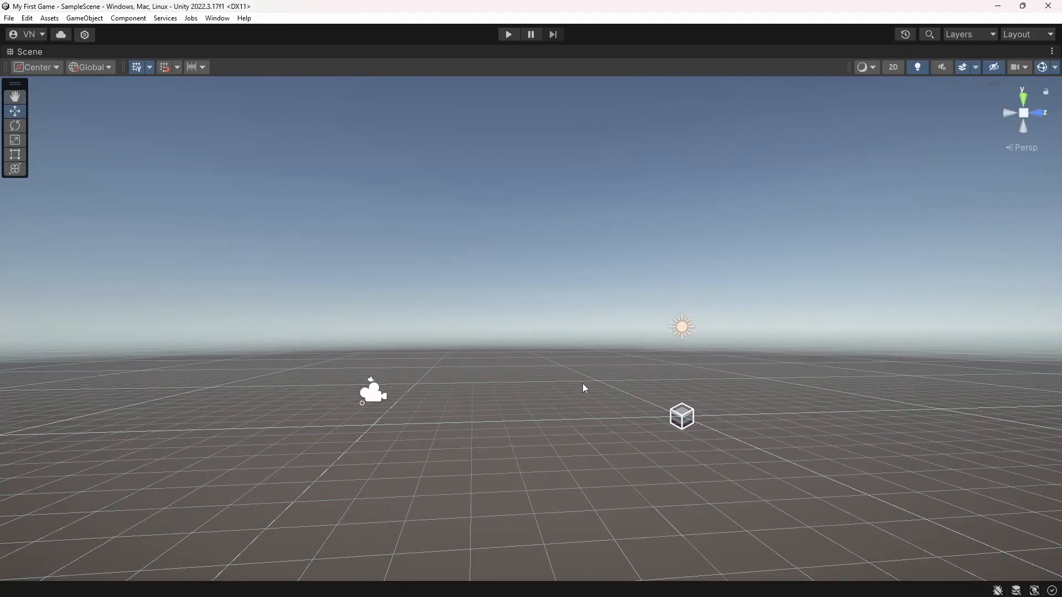
pyautogui.scroll(1, 583, 386)
pyautogui.scroll(3, 584, 385)
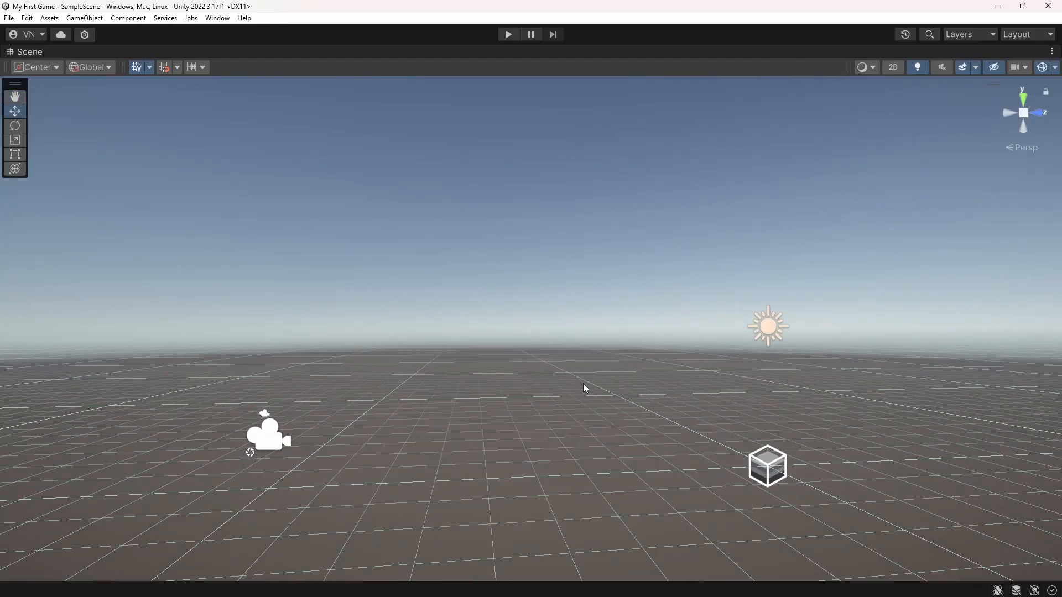
pyautogui.scroll(-1, 584, 386)
pyautogui.scroll(-4, 584, 384)
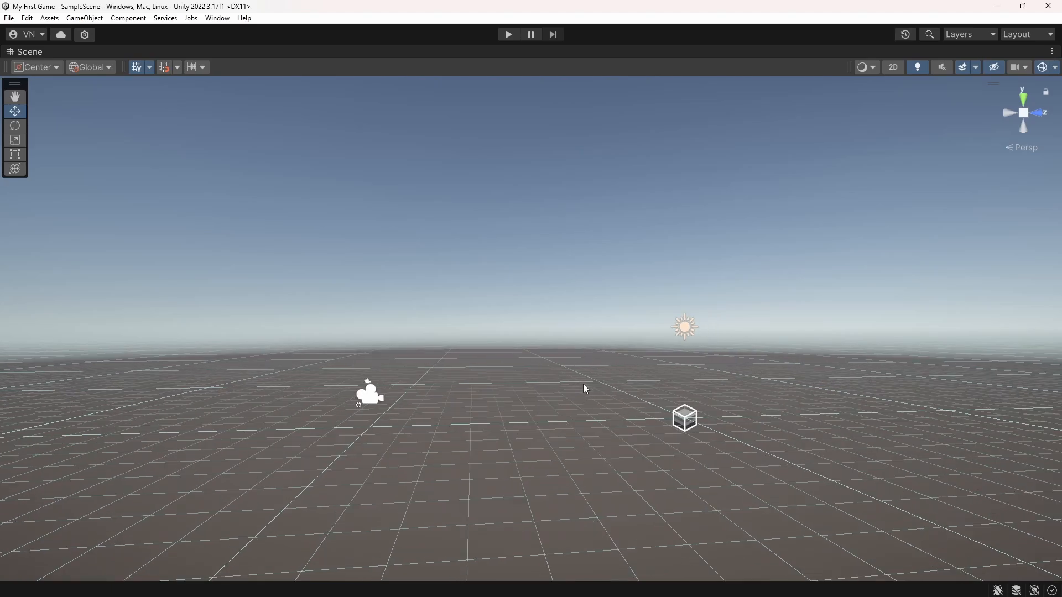
pyautogui.scroll(-1, 585, 389)
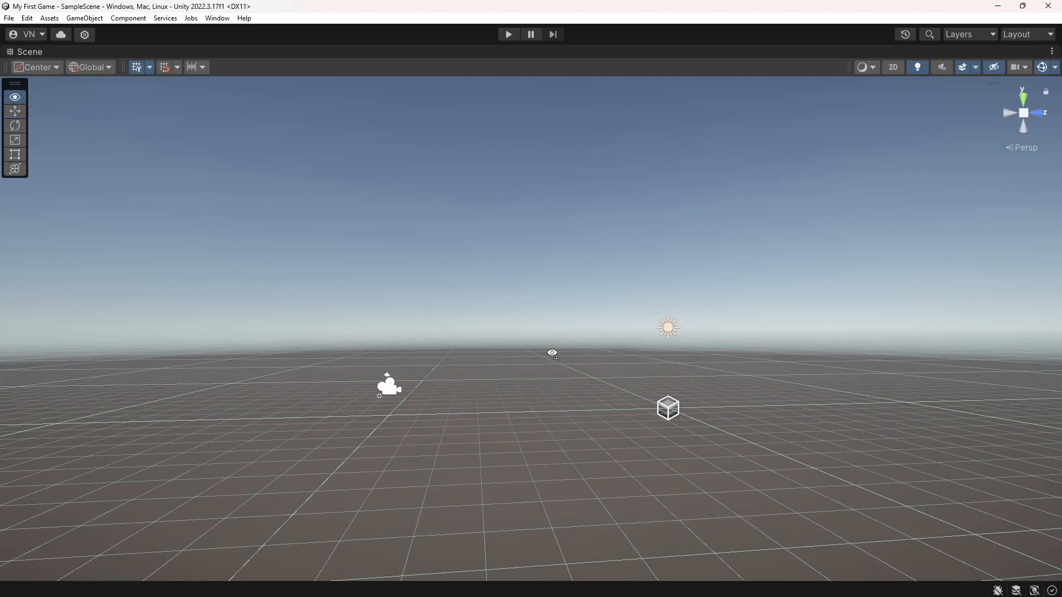
pyautogui.moveTo(552, 354); pyautogui.dragTo(676, 318, button='right')
pyautogui.moveTo(600, 318); pyautogui.dragTo(564, 361, button='right')
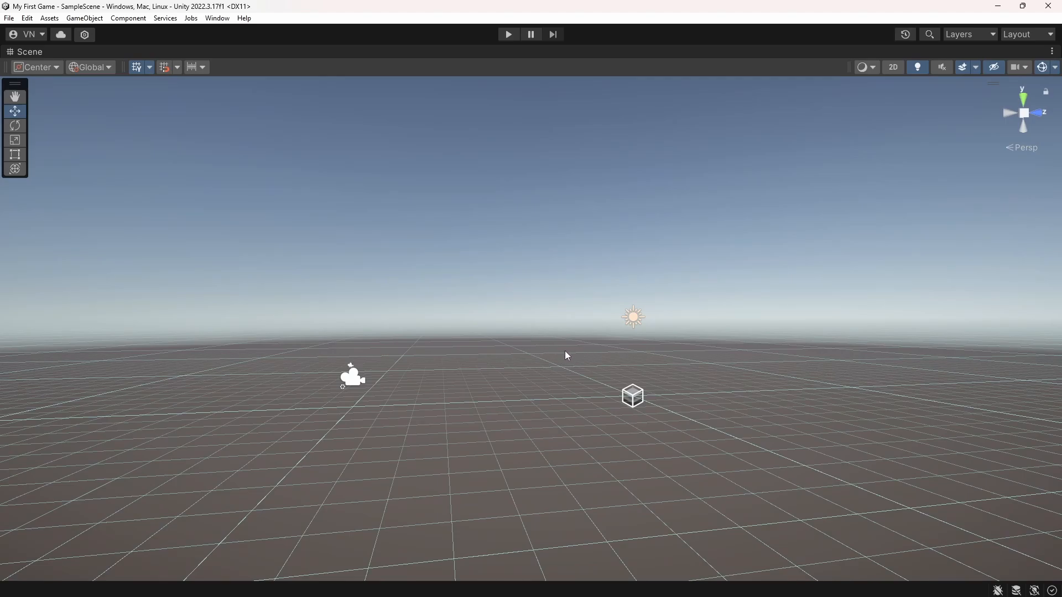
pyautogui.keyDown('alt'); pyautogui.moveTo(564, 350); pyautogui.dragTo(662, 346, button='right'); pyautogui.keyUp('alt')
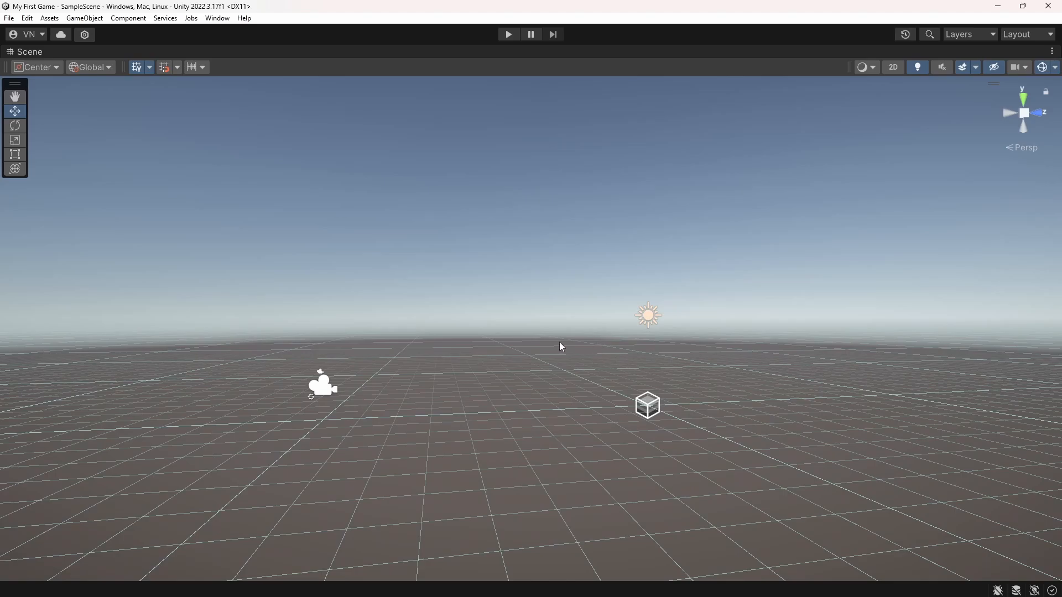
pyautogui.moveTo(558, 347); pyautogui.dragTo(562, 368, button='middle')
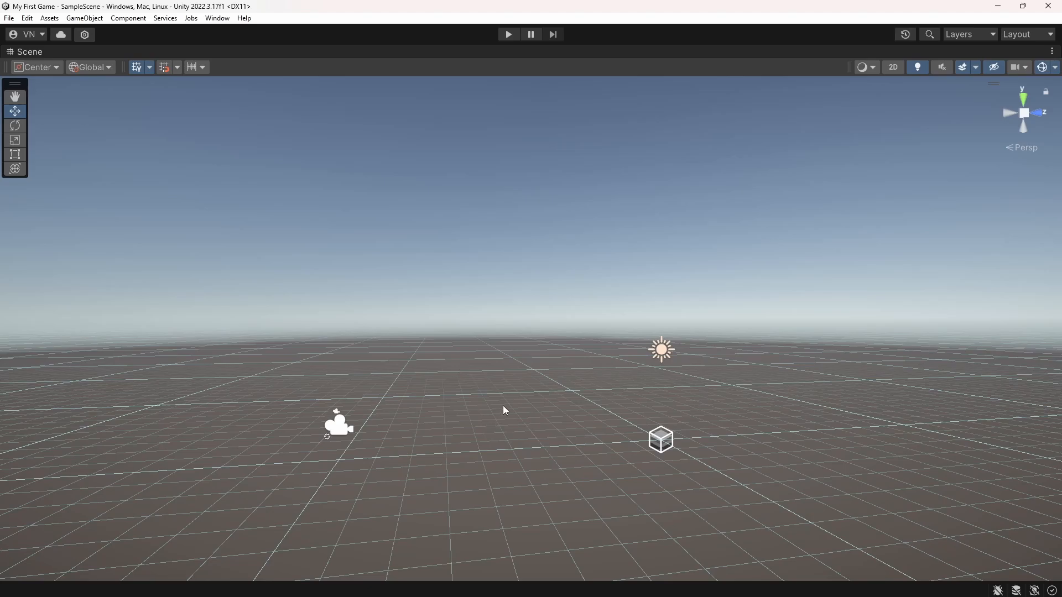
# Travel through SampleScene forwards, backwards and sideways to view the camera, light and volume from different distances
pyautogui.press('Down')
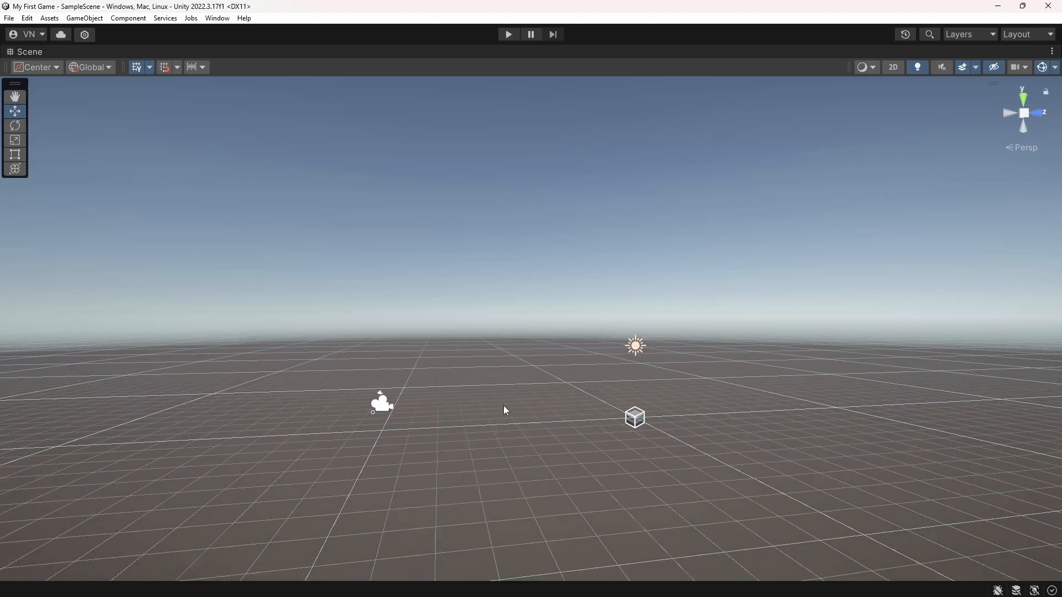
pyautogui.press('Right')
pyautogui.press('Left')
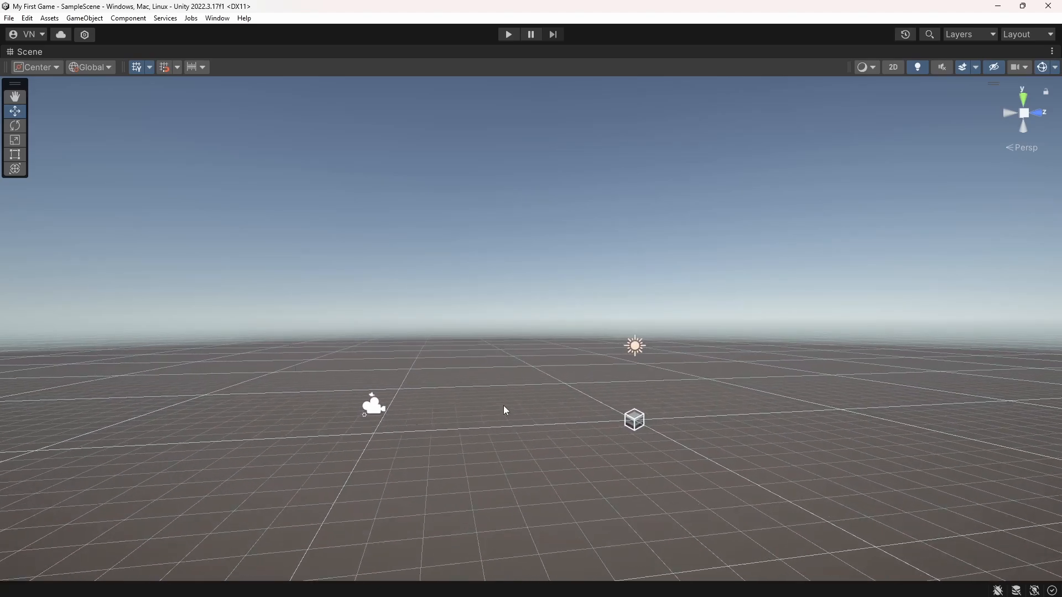
pyautogui.press('Up')
pyautogui.press('Down')
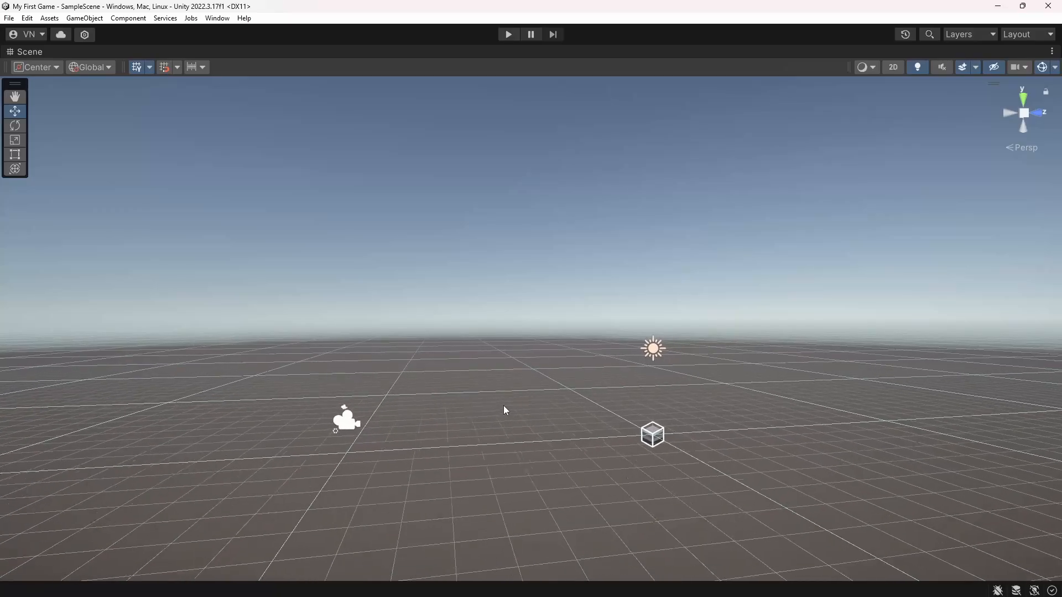
pyautogui.press('Up')
pyautogui.press('Right')
pyautogui.press('Left')
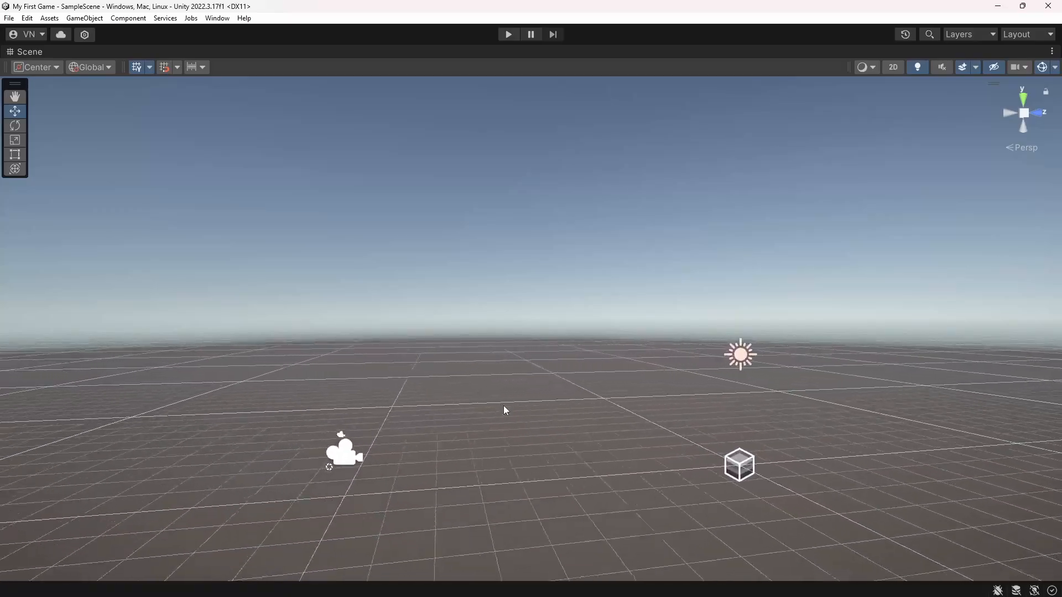
pyautogui.press('Down')
pyautogui.press('Right')
pyautogui.press('Up')
pyautogui.press('Left')
pyautogui.press('Left')
pyautogui.press('Down')
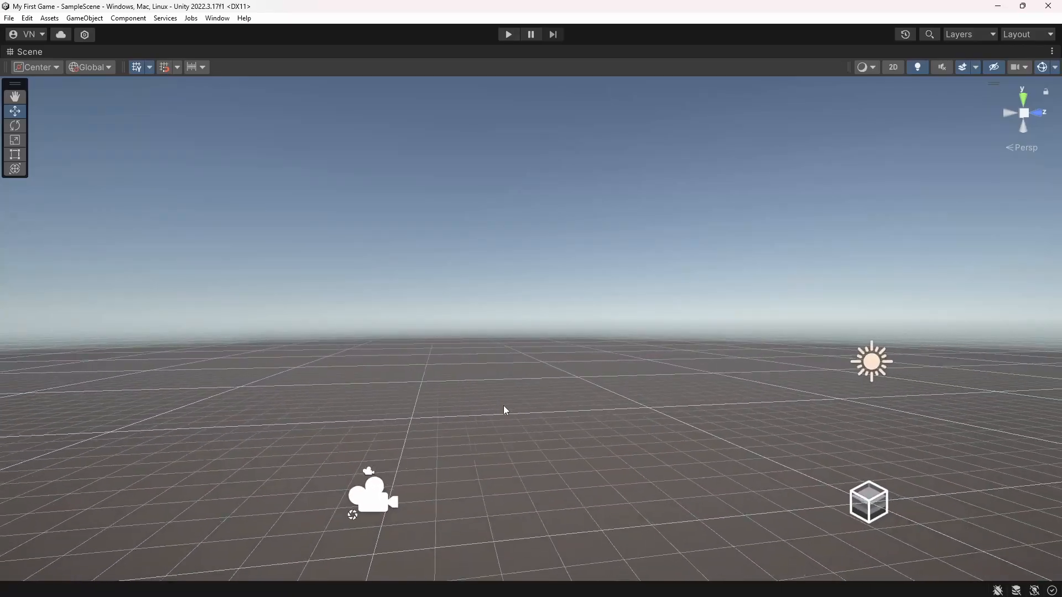
# Fly through SampleScene sideways, forwards, backwards, down and up to view the camera, light and volume from changing positions
pyautogui.press('Right')
pyautogui.press('Down')
pyautogui.press('Right')
pyautogui.press('Down')
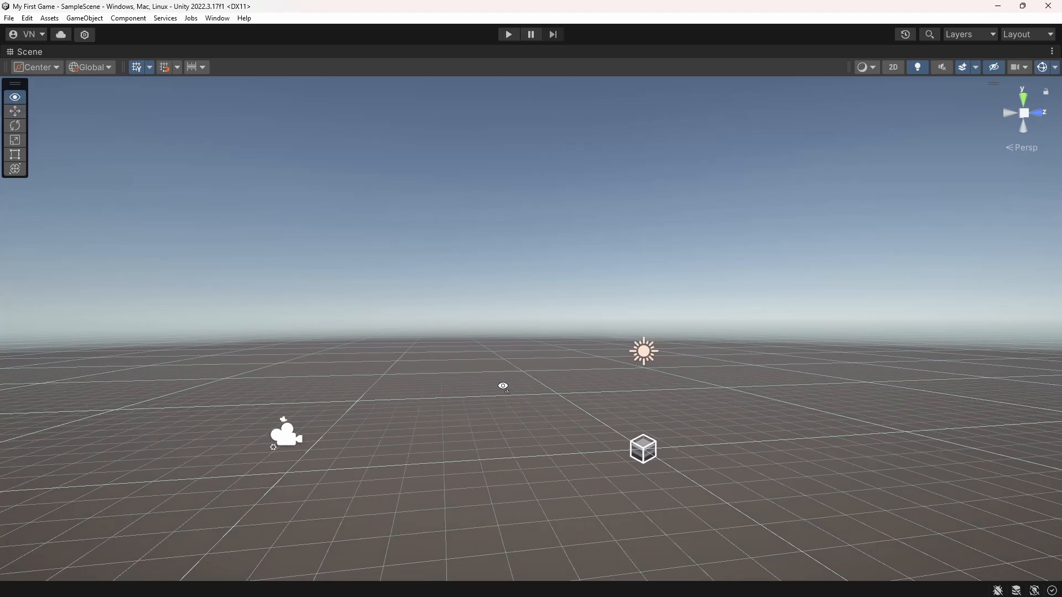
pyautogui.press('a')
pyautogui.press('d')
pyautogui.moveTo(503, 386); pyautogui.dragTo(535, 370, button='right')
pyautogui.press('s')
pyautogui.press('w')
pyautogui.press('s')
pyautogui.press('w')
pyautogui.press('q')
pyautogui.press('e')
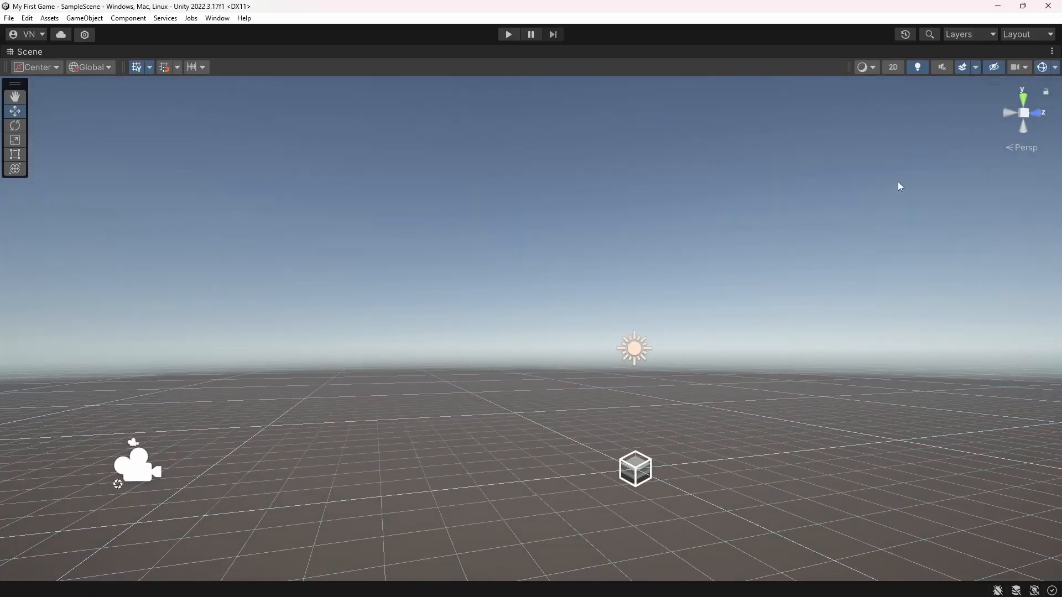
# Restore the maximized Scene view to the full editor layout and select Main Camera
pyautogui.click(1053, 52)
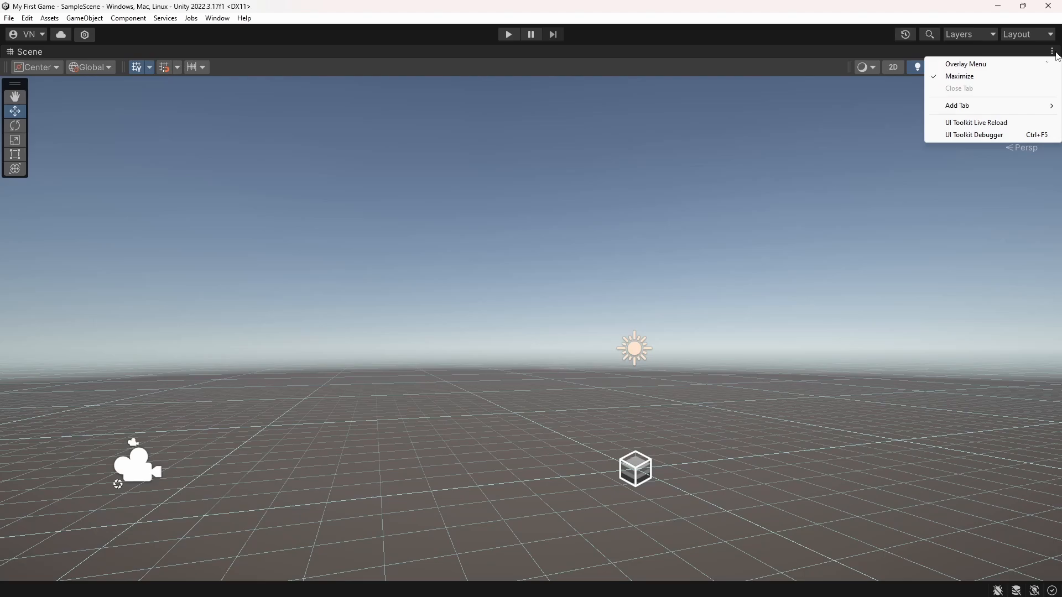
pyautogui.click(959, 77)
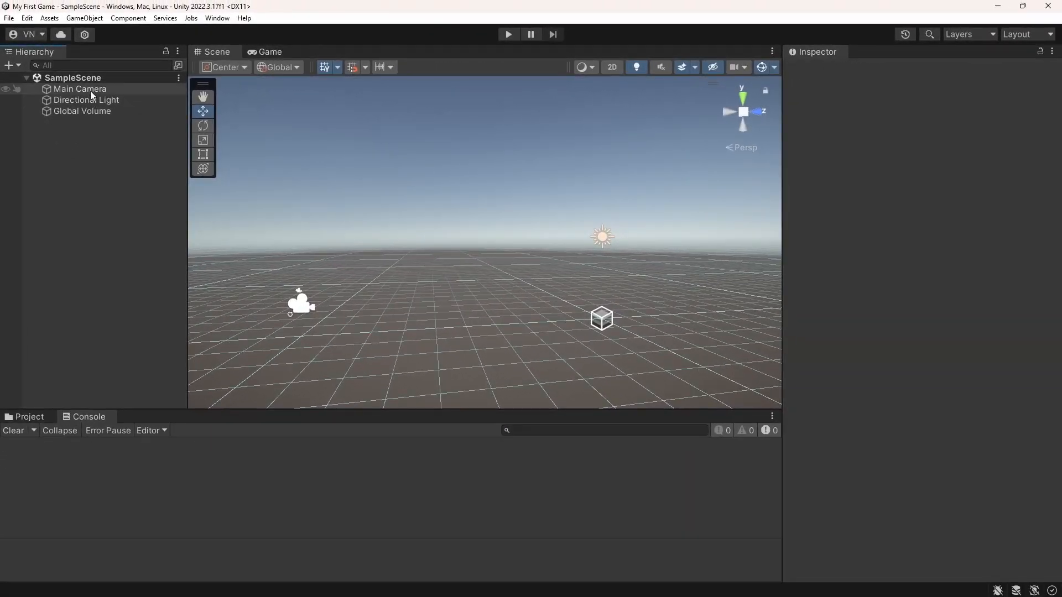
pyautogui.click(91, 89)
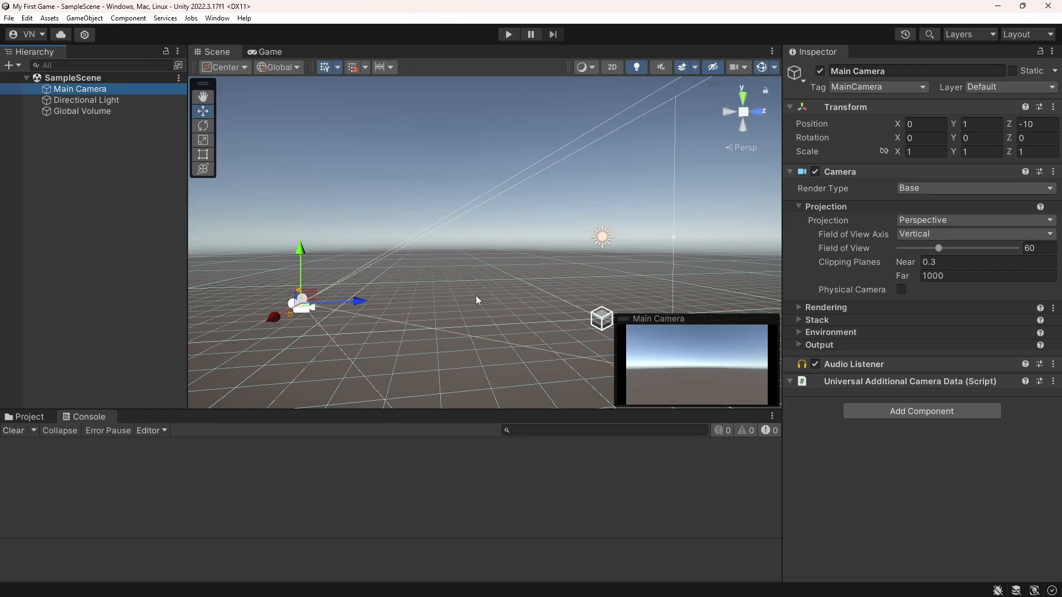
pyautogui.scroll(-7, 557, 254)
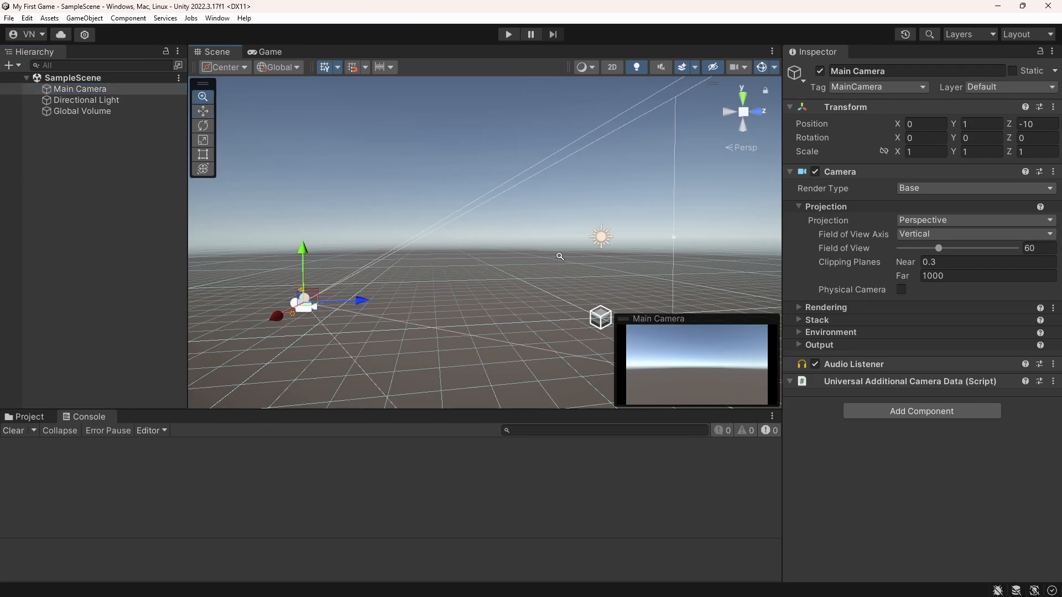
pyautogui.moveTo(468, 280); pyautogui.dragTo(479, 314, button='right')
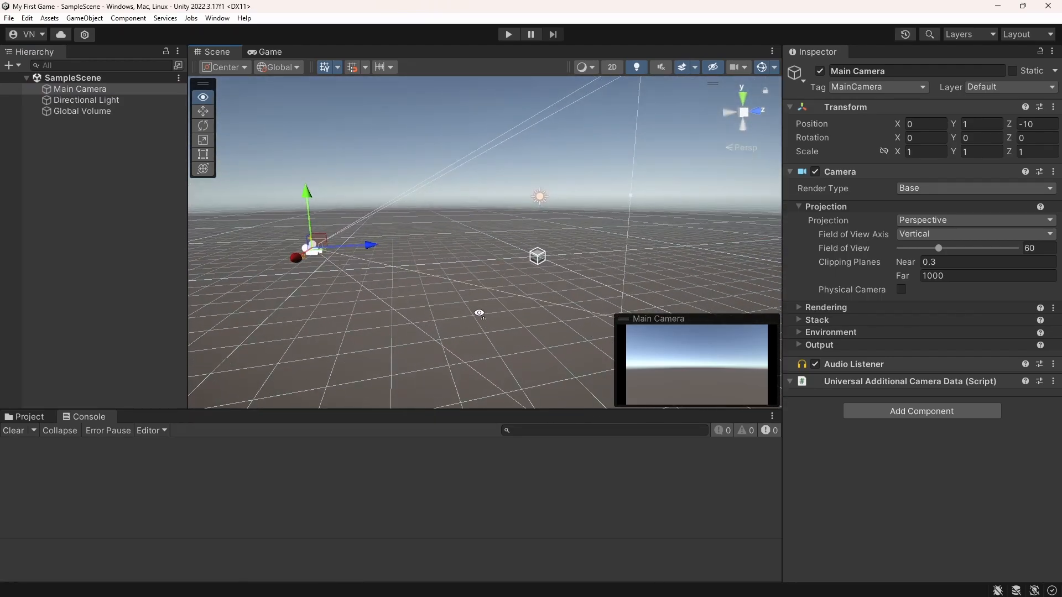
# Hide the Scene view grid and show it again
pyautogui.click(325, 67)
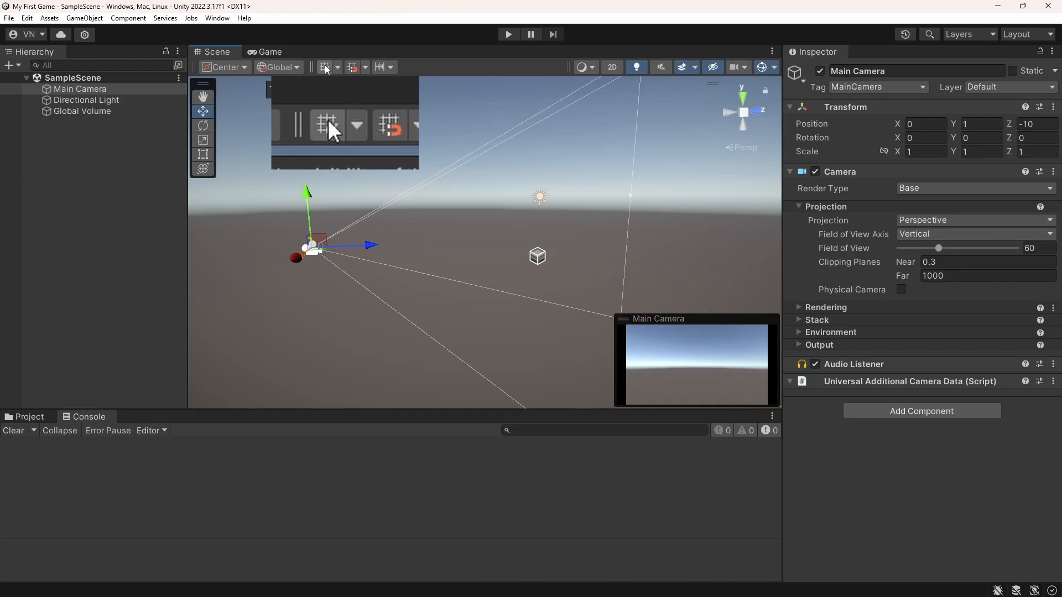
pyautogui.click(325, 67)
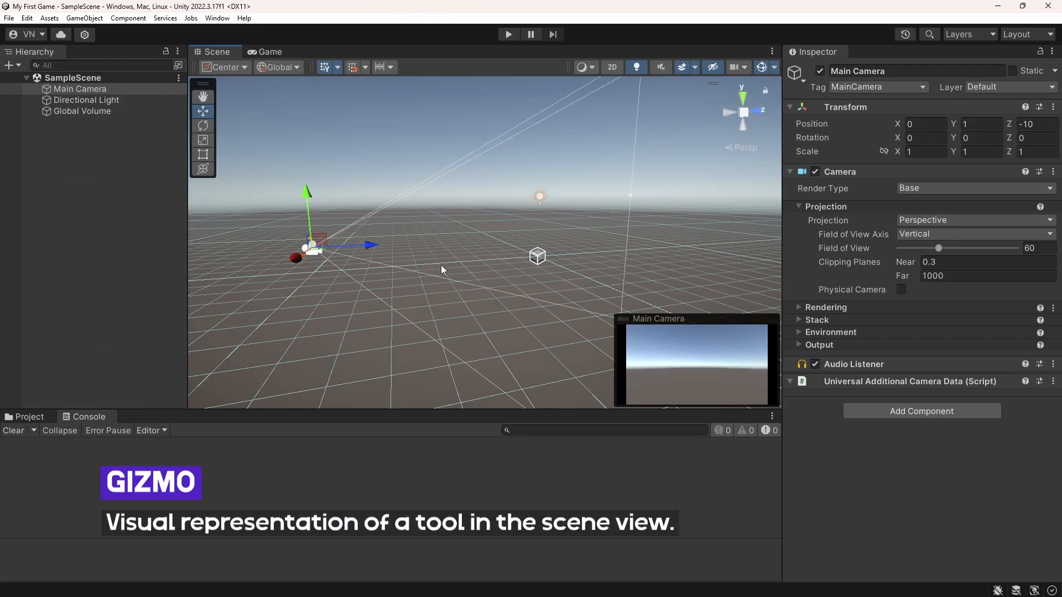
# Display the Rotate, Scale, Rect and Transform tool gizmos one after another on Main Camera
pyautogui.moveTo(441, 265)
pyautogui.mouseDown(button='right')
pyautogui.moveTo(417, 263)
pyautogui.moveTo(531, 256)
pyautogui.moveTo(614, 209)
pyautogui.moveTo(554, 244)
pyautogui.moveTo(675, 155)
pyautogui.moveTo(372, 272)
pyautogui.moveTo(324, 225)
pyautogui.moveTo(496, 284)
pyautogui.moveTo(527, 242)
pyautogui.moveTo(382, 241)
pyautogui.moveTo(425, 278)
pyautogui.mouseUp(button='right')
pyautogui.press('w')
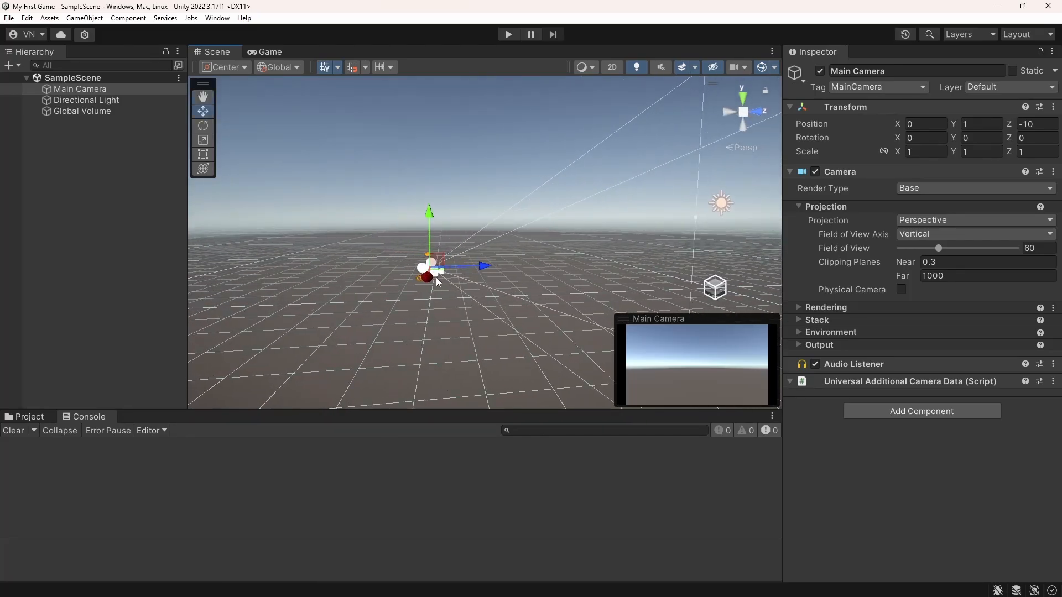
pyautogui.moveTo(462, 244); pyautogui.dragTo(587, 242, button='right')
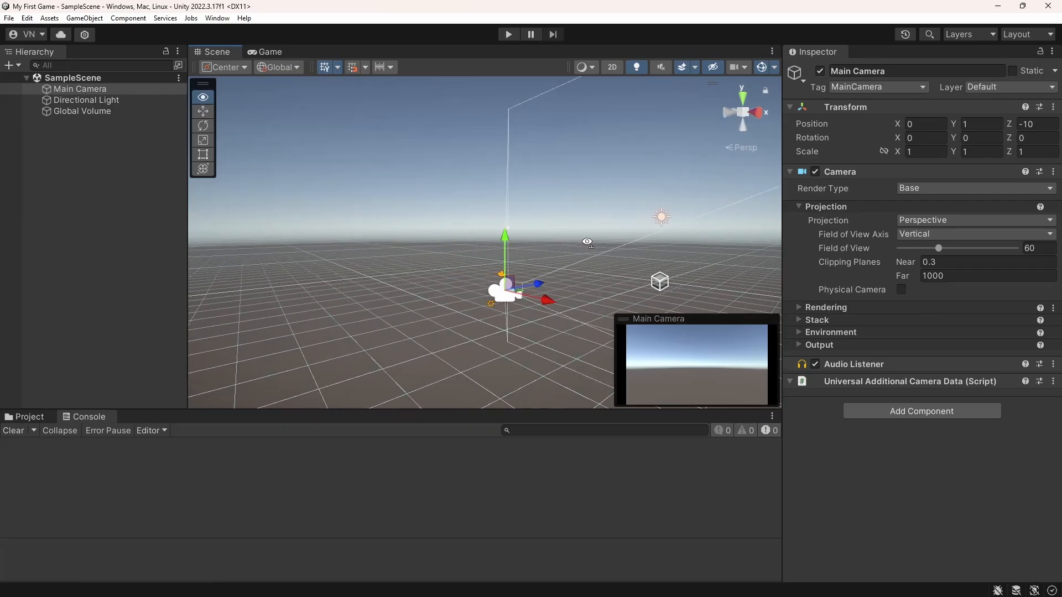
pyautogui.click(203, 126)
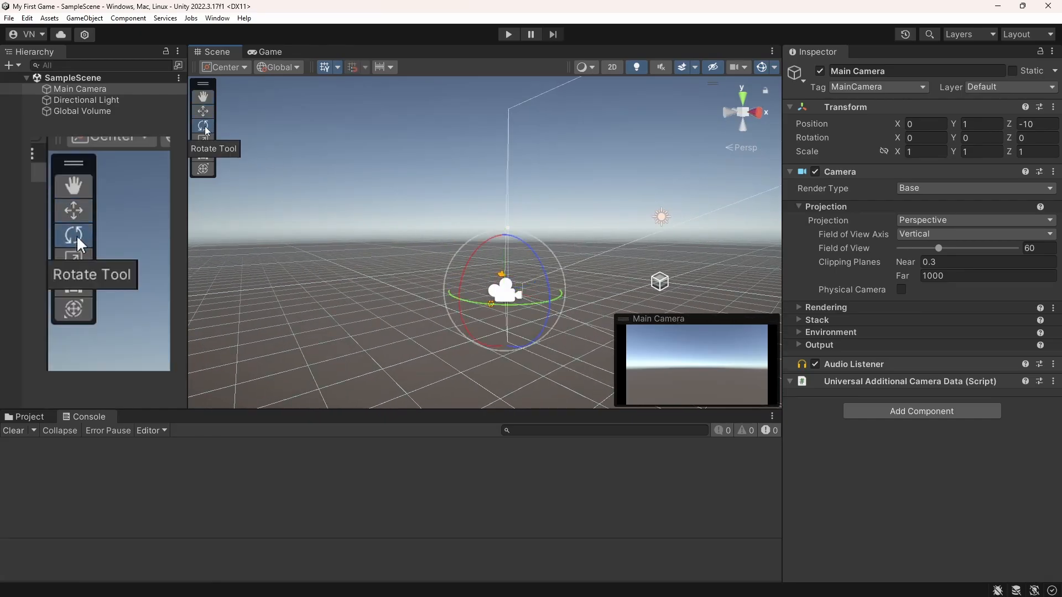
pyautogui.click(204, 141)
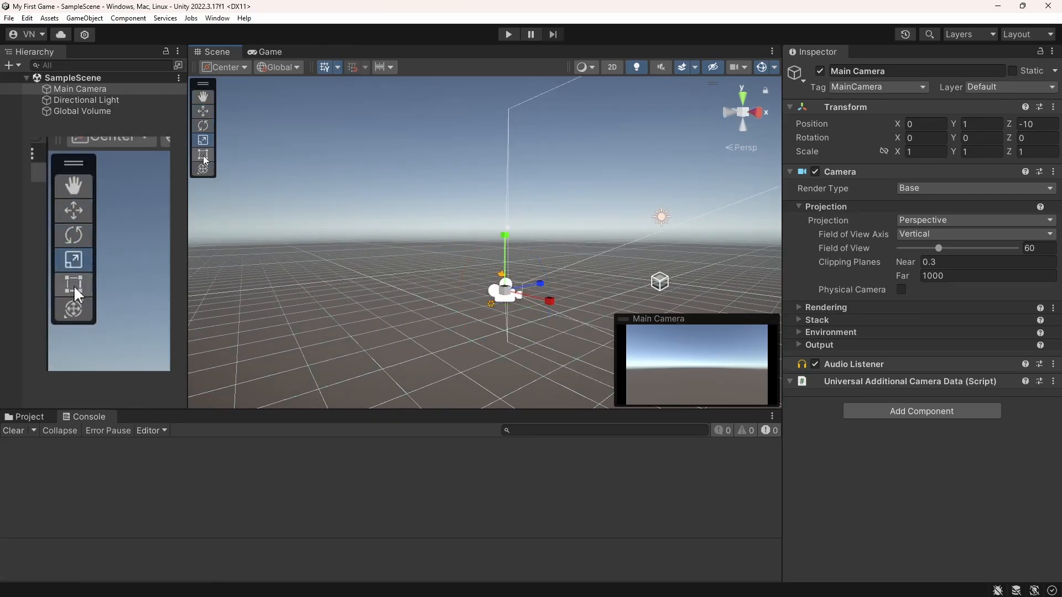
pyautogui.click(204, 156)
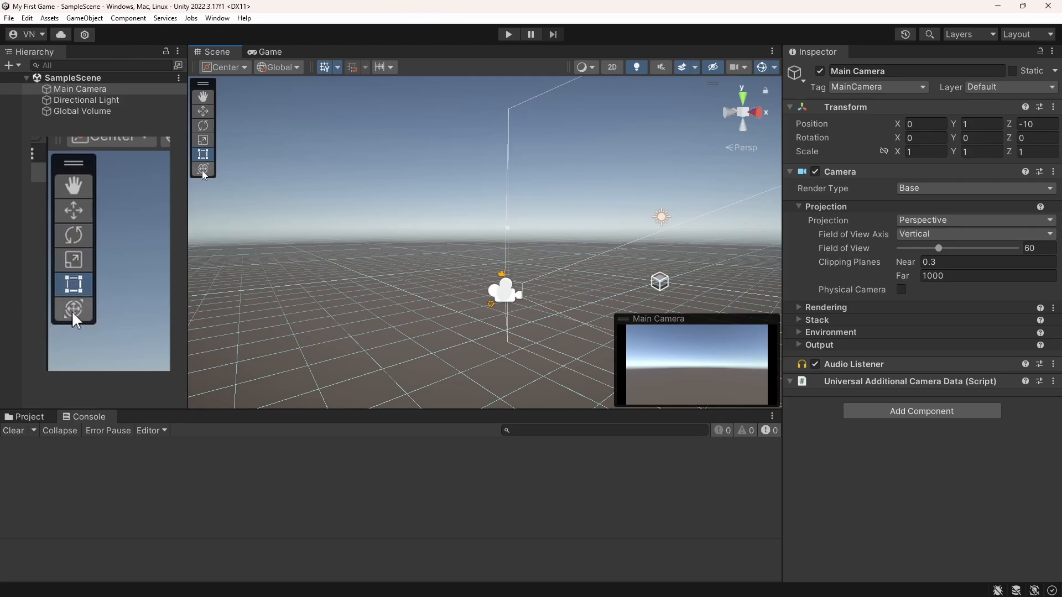
pyautogui.click(203, 171)
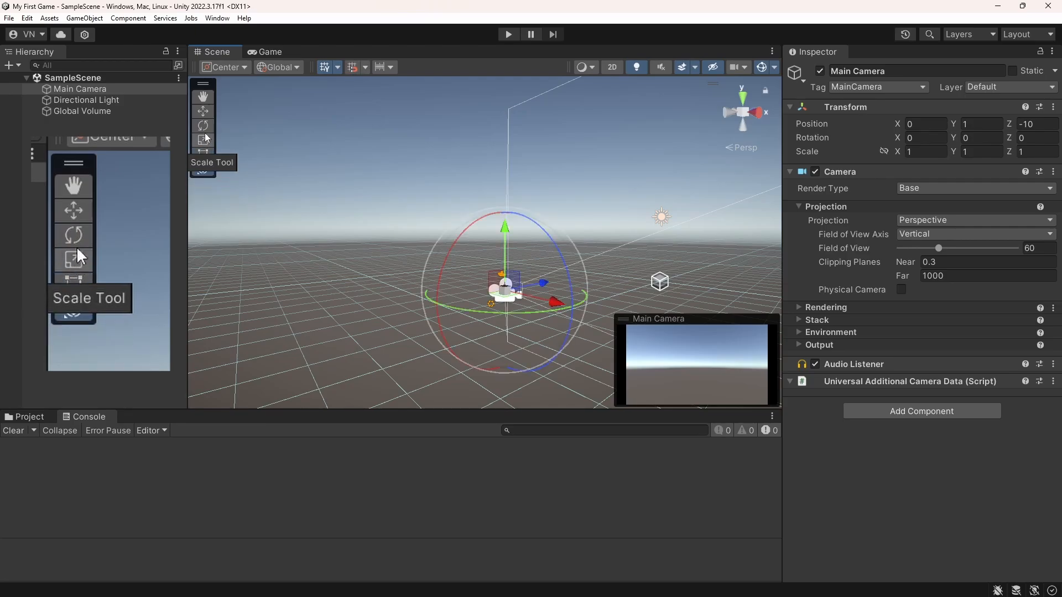
# Use the Move tool to reposition Main Camera at about X -0.89, Y 1.96, Z -11.25, and save SampleScene
pyautogui.click(203, 113)
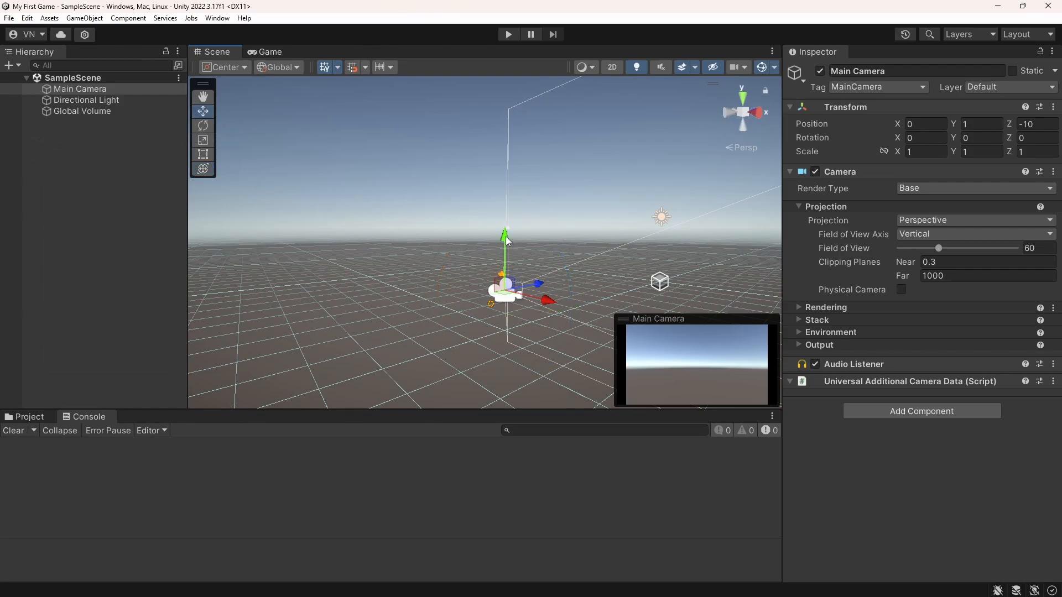
pyautogui.moveTo(506, 237); pyautogui.dragTo(507, 200)
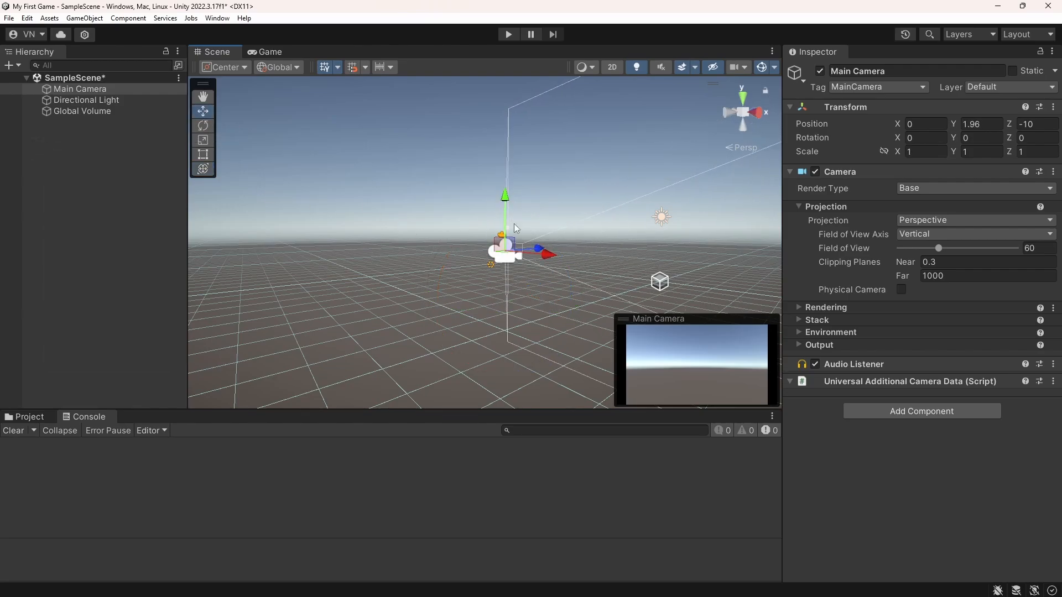
pyautogui.moveTo(549, 255); pyautogui.dragTo(525, 254)
pyautogui.keyDown('alt'); pyautogui.moveTo(526, 254); pyautogui.dragTo(423, 252); pyautogui.keyUp('alt')
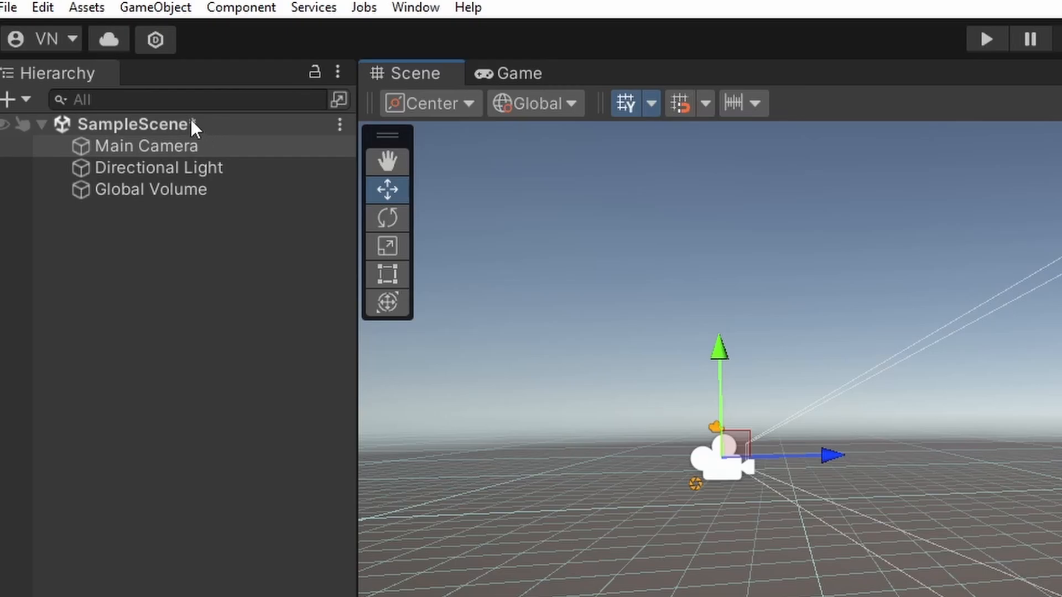
pyautogui.click(10, 8)
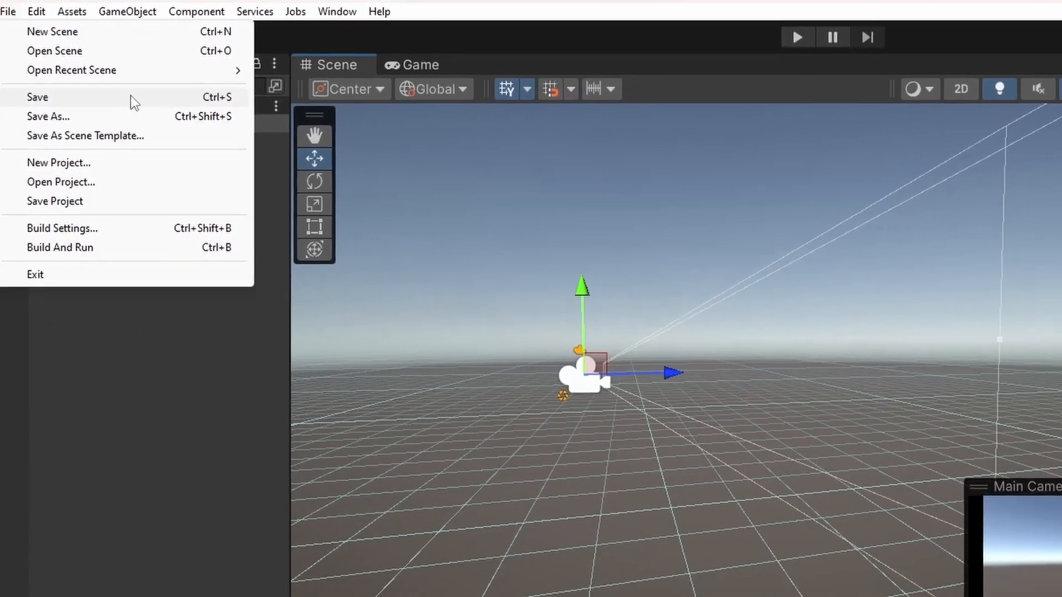
pyautogui.click(131, 97)
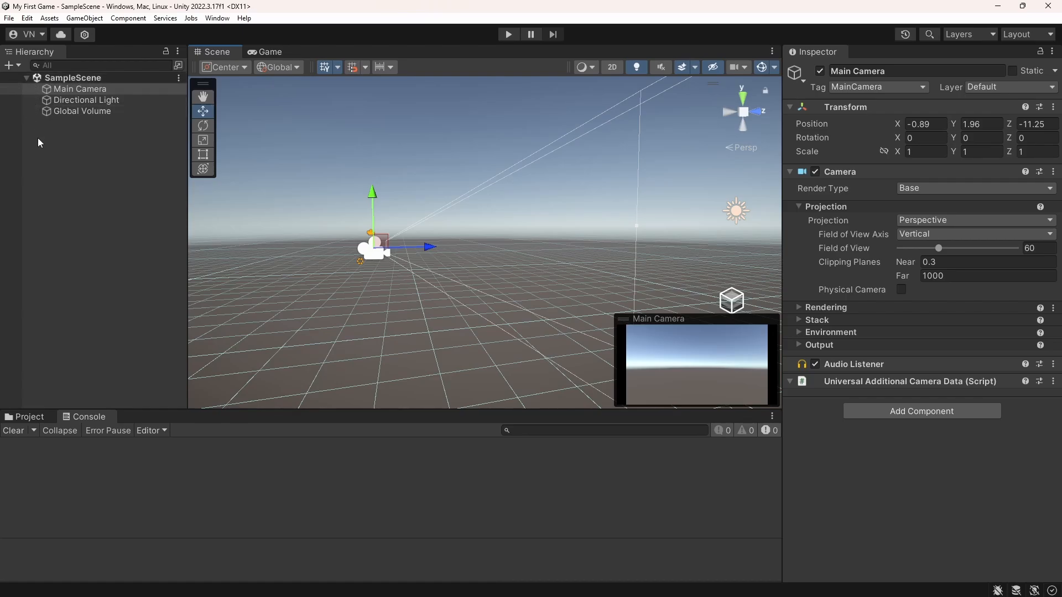
# Collapse and re-expand SampleScene's object list in the Hierarchy
pyautogui.click(26, 78)
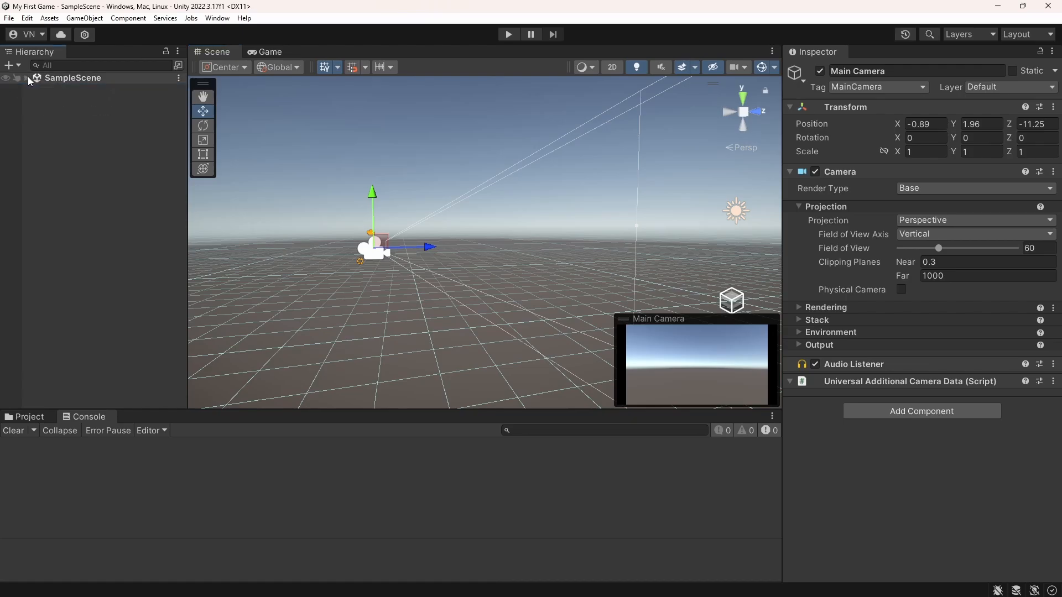
pyautogui.click(26, 78)
pyautogui.click(27, 76)
pyautogui.click(27, 77)
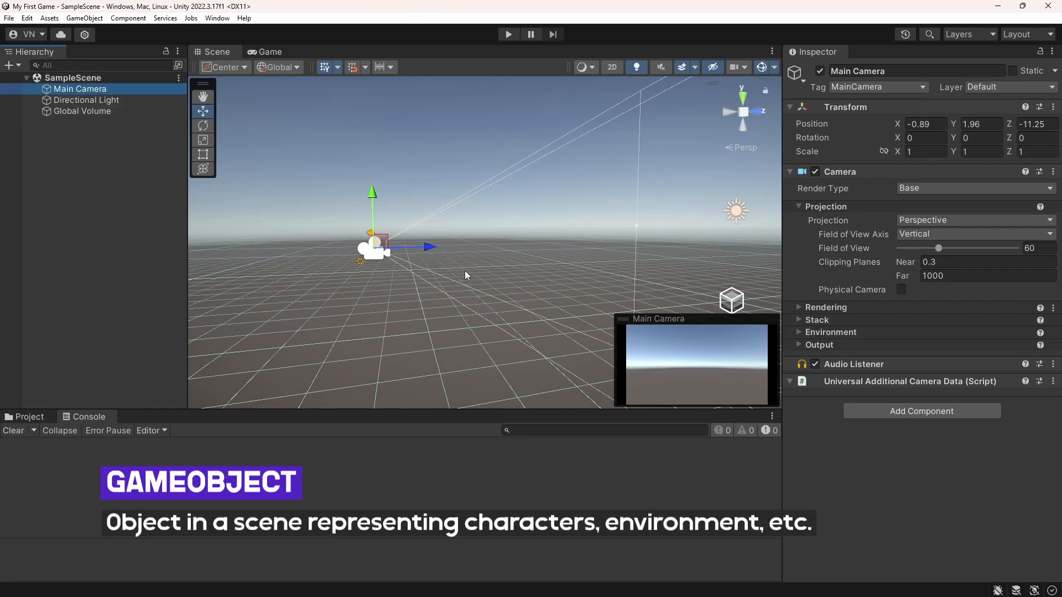
# Select Global Volume, Directional Light and Main Camera in turn to examine each GameObject's gizmo and properties
pyautogui.moveTo(379, 289); pyautogui.dragTo(433, 294, button='right')
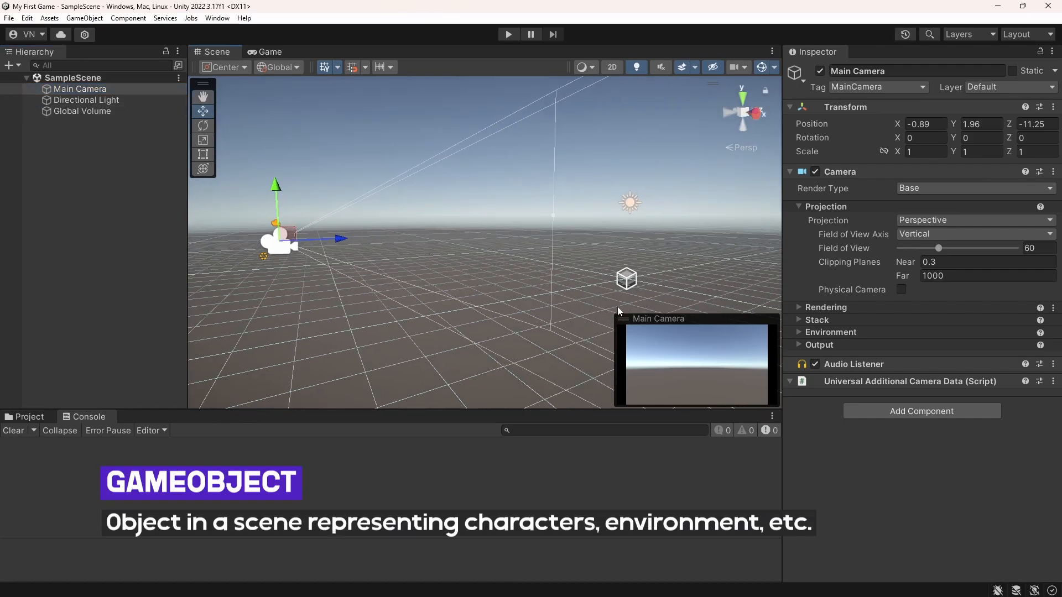
pyautogui.click(77, 114)
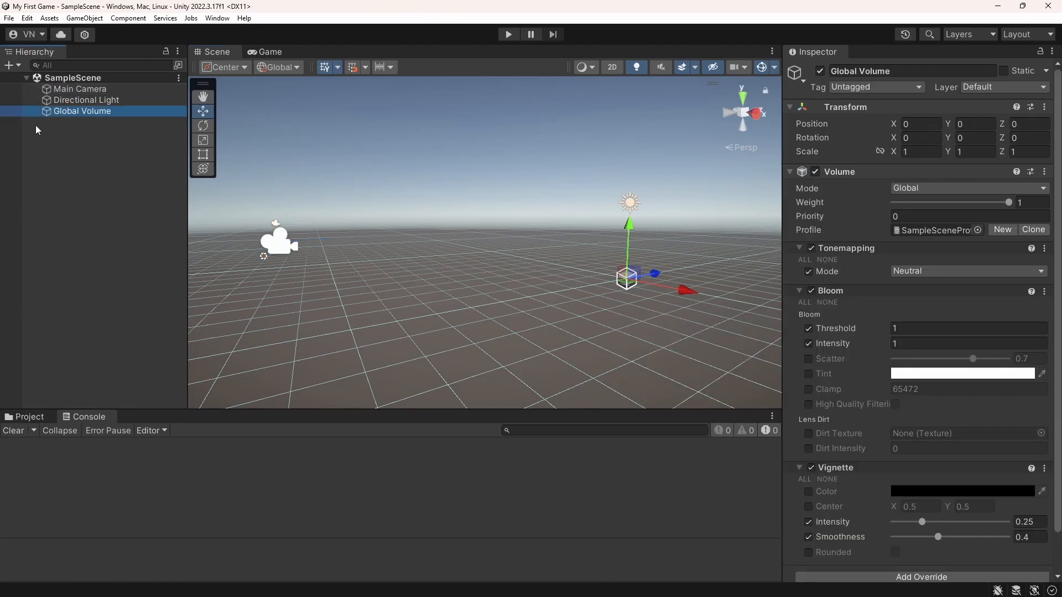
pyautogui.click(67, 100)
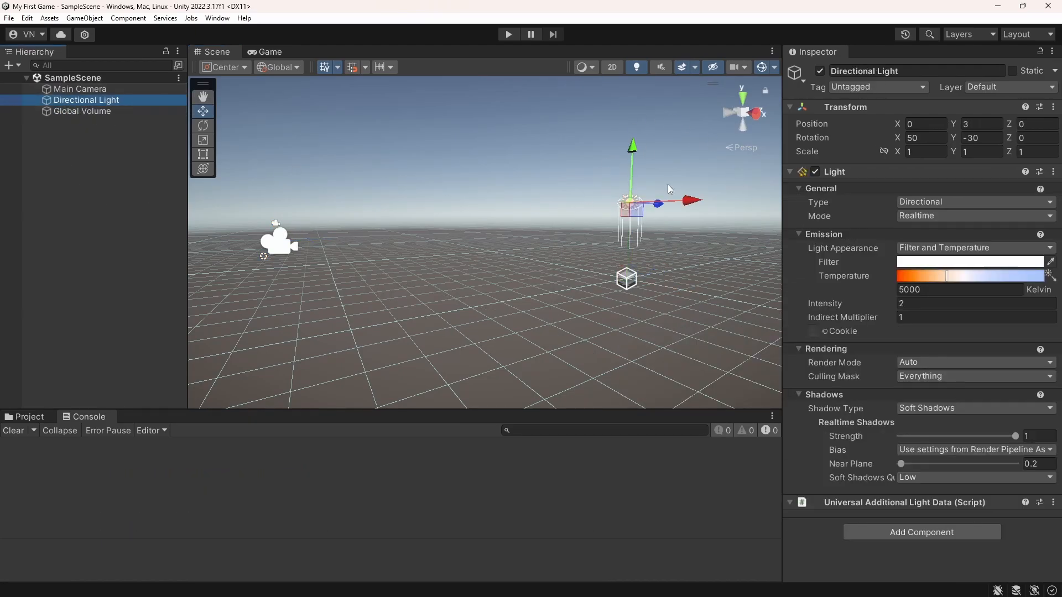
pyautogui.click(70, 90)
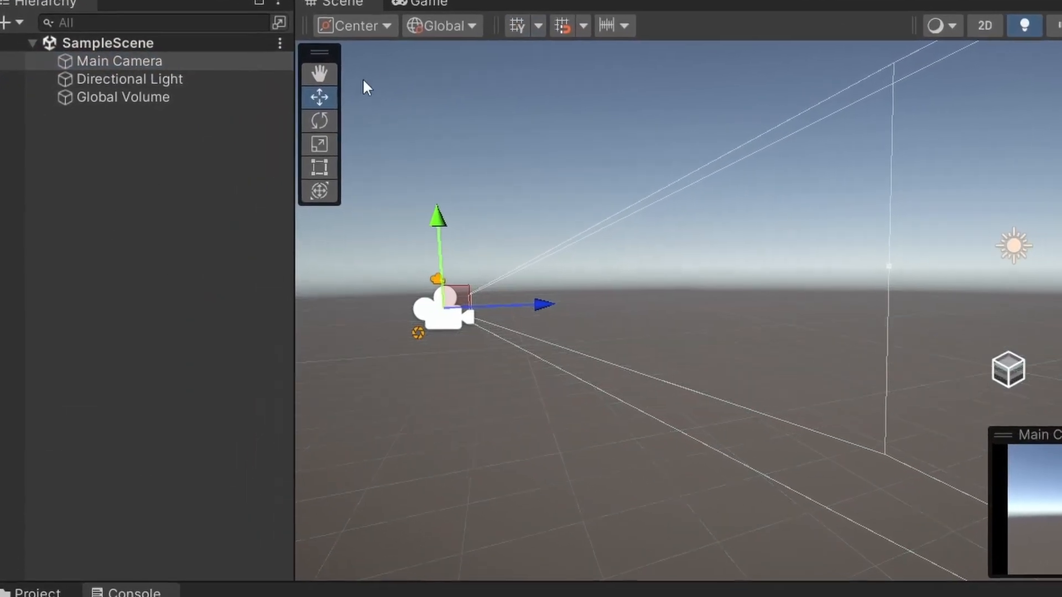
# Add a 3D Plane to SampleScene, keep its default name and deselect it
pyautogui.rightClick(73, 175)
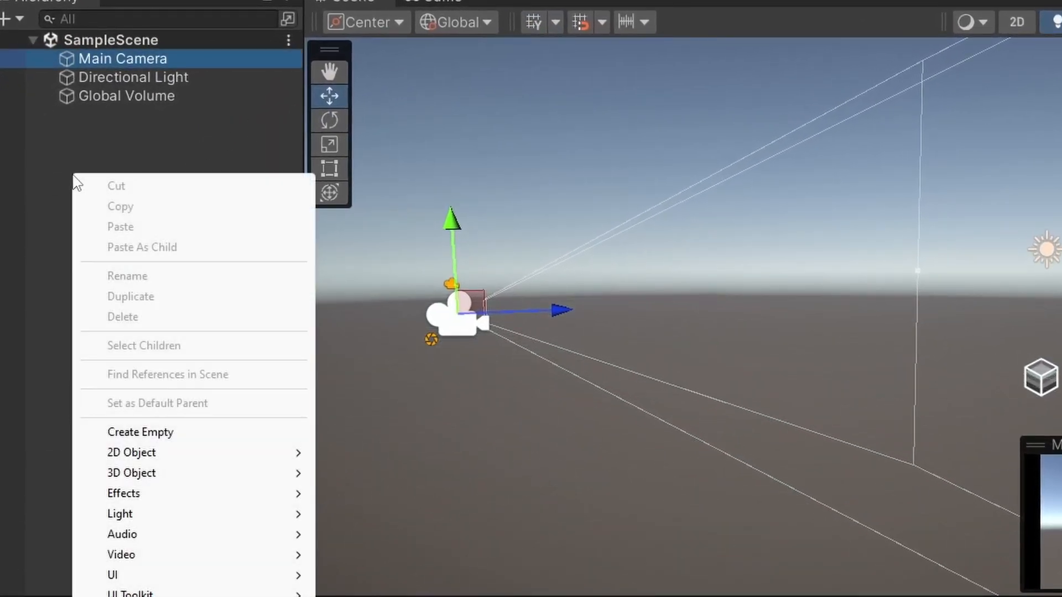
pyautogui.moveTo(178, 479)
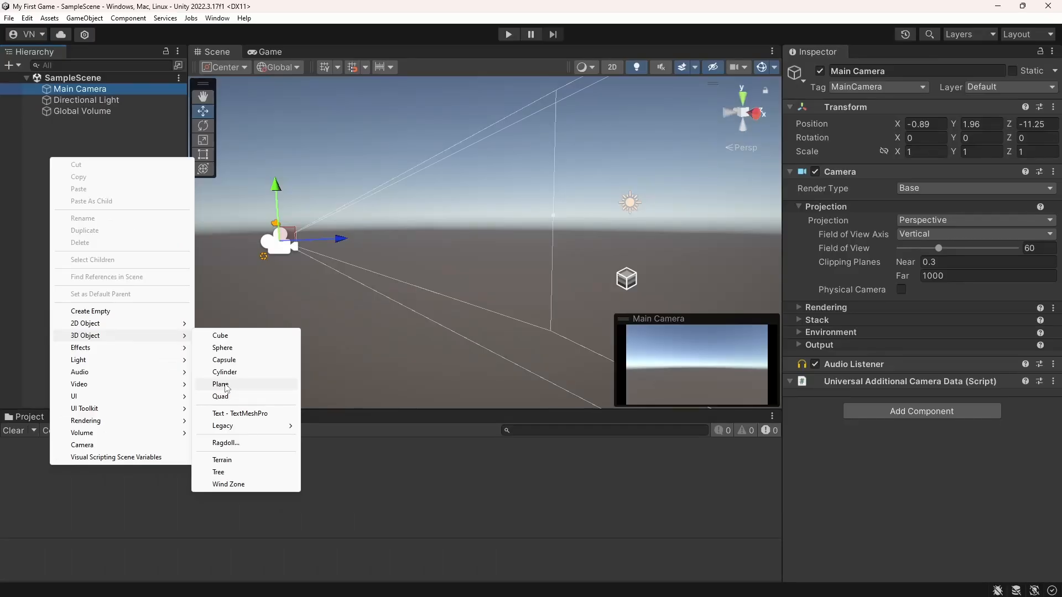
pyautogui.click(220, 384)
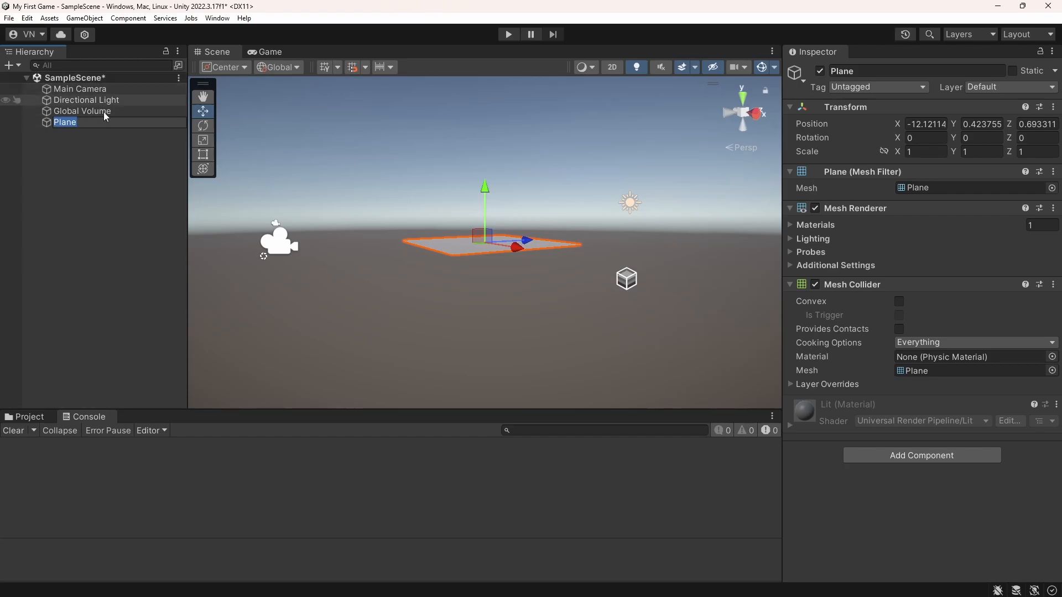
pyautogui.click(89, 145)
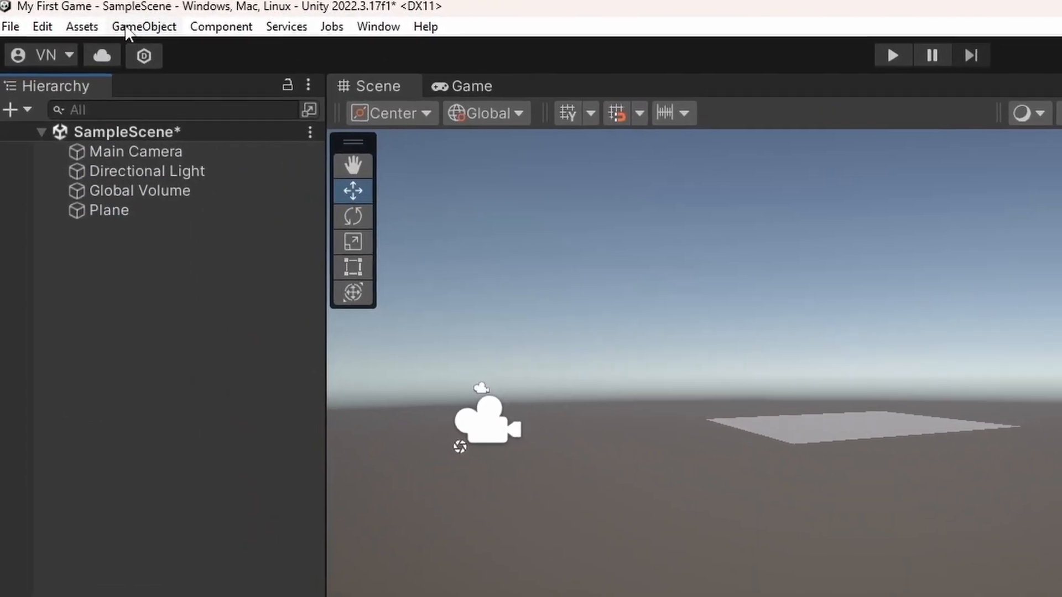
# Add a 3D Cube to SampleScene and raise it above the plane to about Y 3.16
pyautogui.click(127, 31)
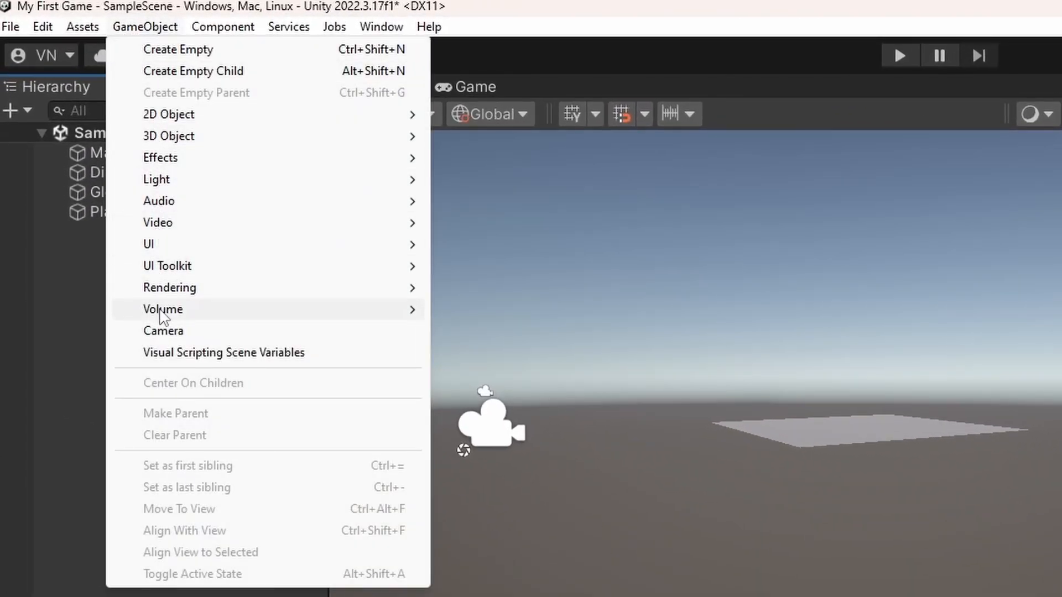
pyautogui.moveTo(202, 142)
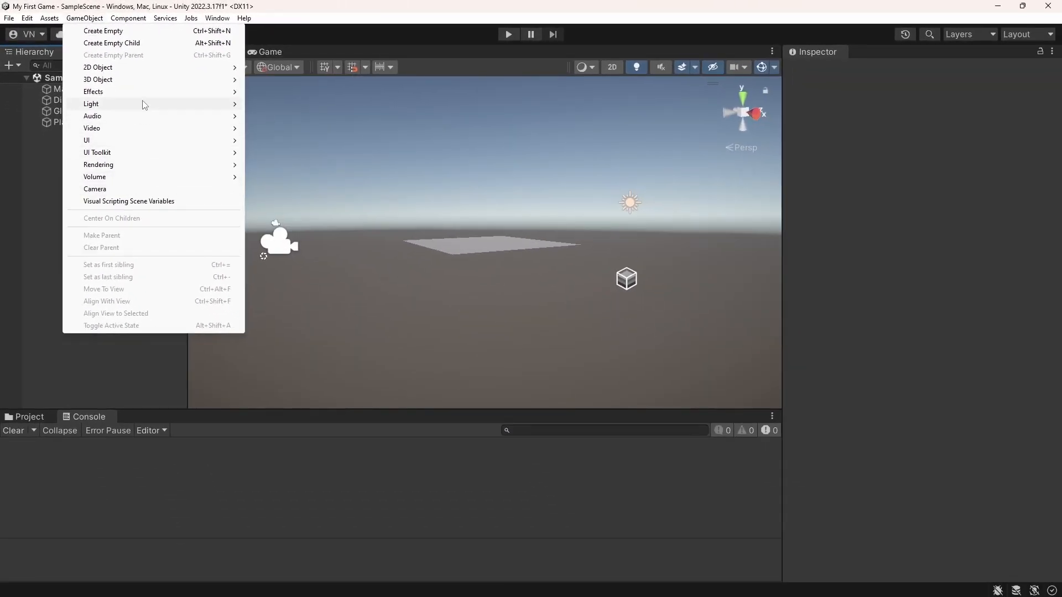
pyautogui.moveTo(145, 84)
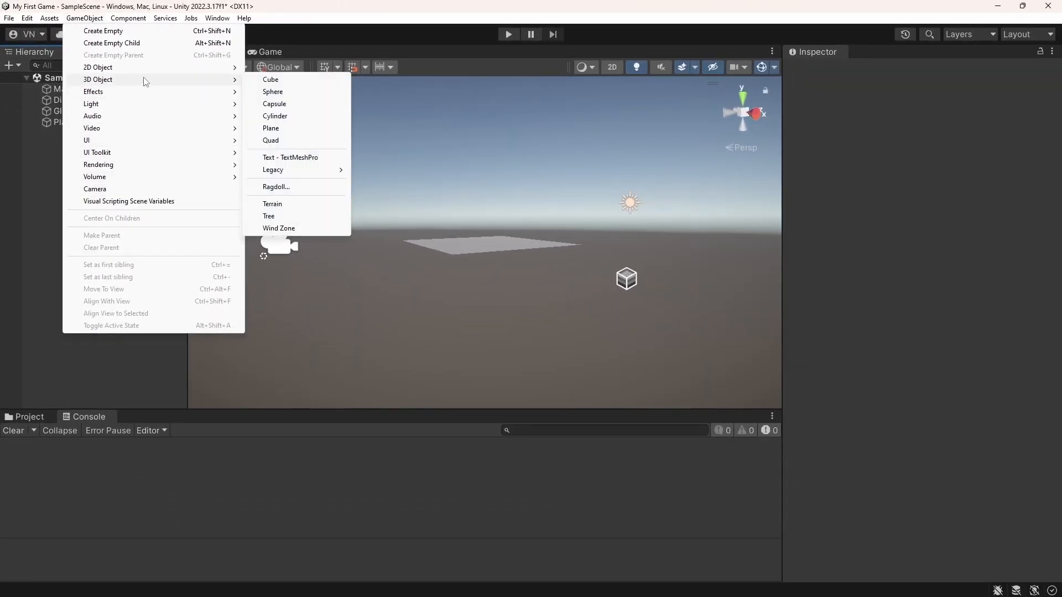
pyautogui.click(273, 79)
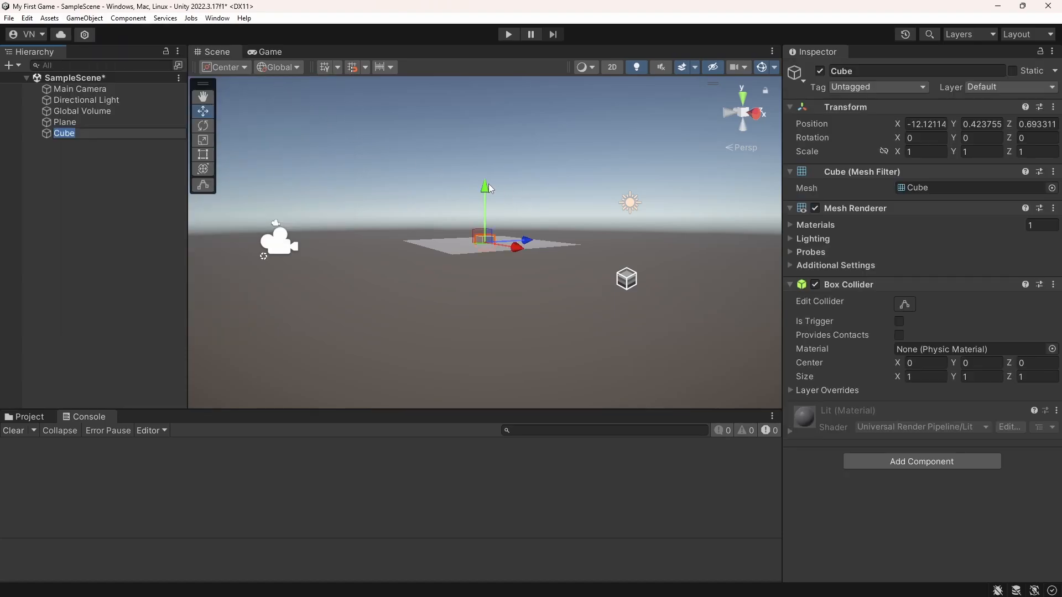
pyautogui.moveTo(489, 189); pyautogui.dragTo(485, 150)
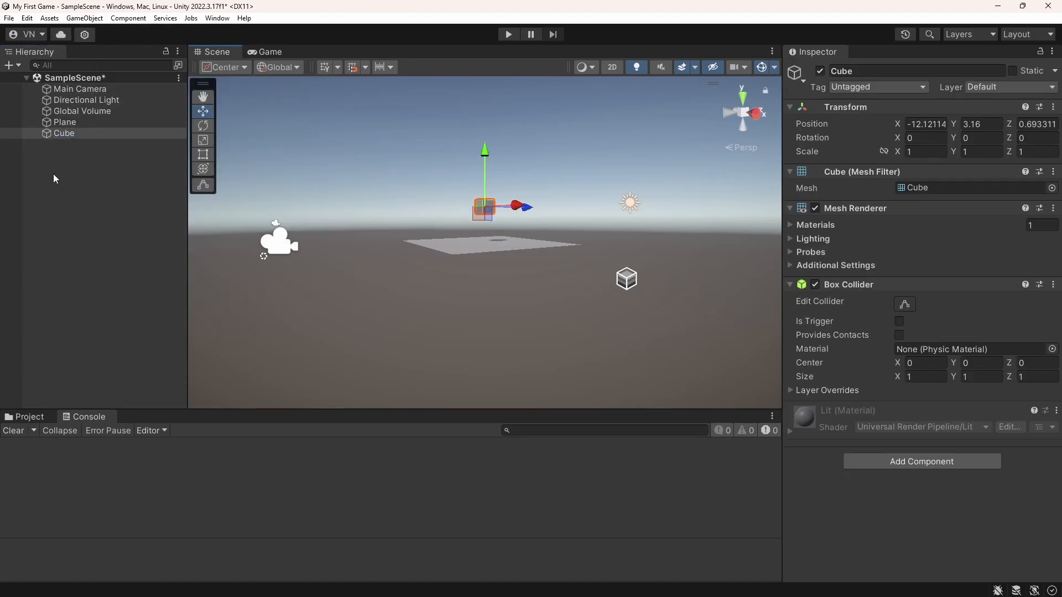
# Add a 3D Sphere to SampleScene and raise it above the plane to about Y 1.26
pyautogui.rightClick(68, 224)
pyautogui.moveTo(191, 404)
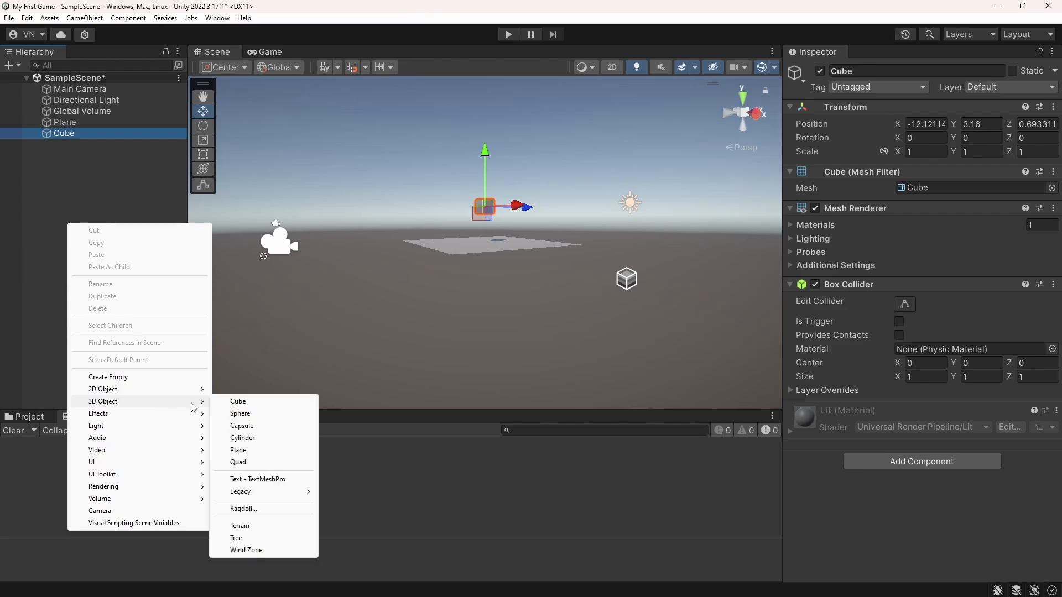
pyautogui.click(241, 413)
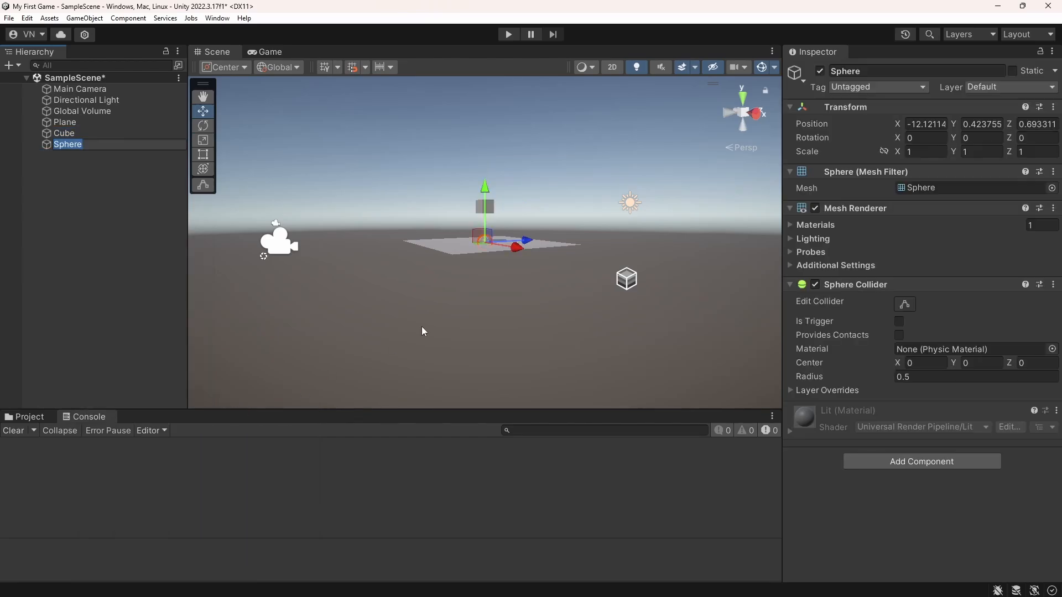
pyautogui.moveTo(484, 192); pyautogui.dragTo(484, 183)
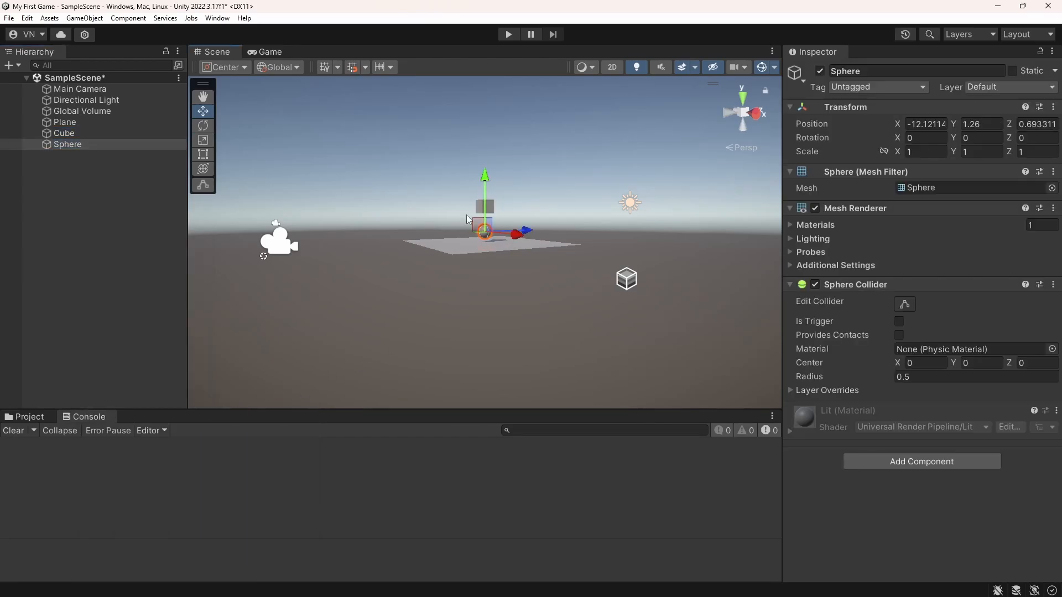
pyautogui.keyDown('alt'); pyautogui.moveTo(435, 231); pyautogui.dragTo(621, 380); pyautogui.keyUp('alt')
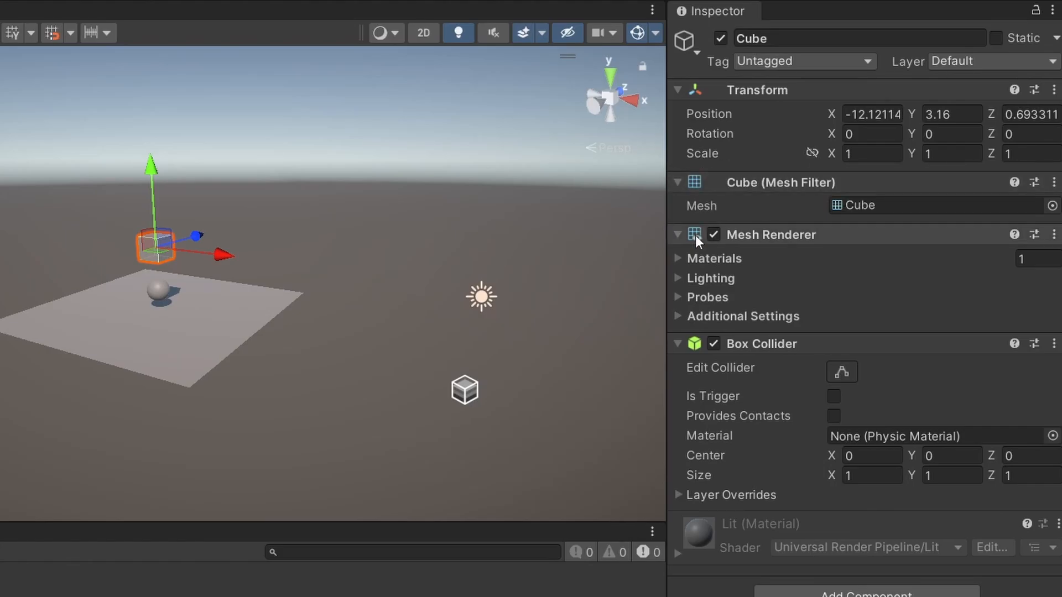
# Examine the Cube's Mesh Renderer sections Materials, Lighting, Probes and Additional Settings, then collapse its Box Collider component
pyautogui.click(678, 259)
pyautogui.click(679, 259)
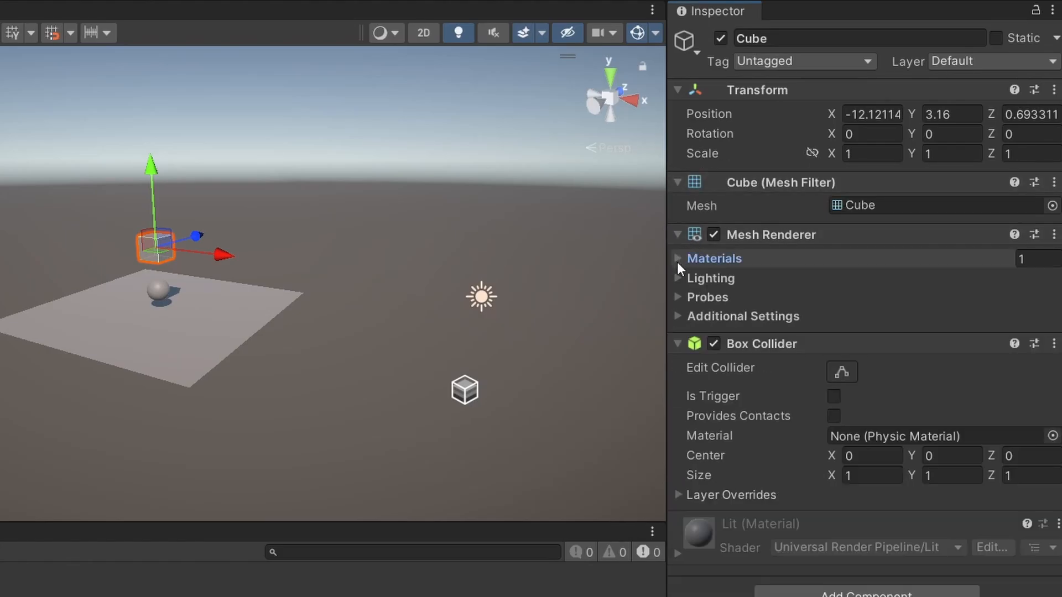
pyautogui.click(677, 278)
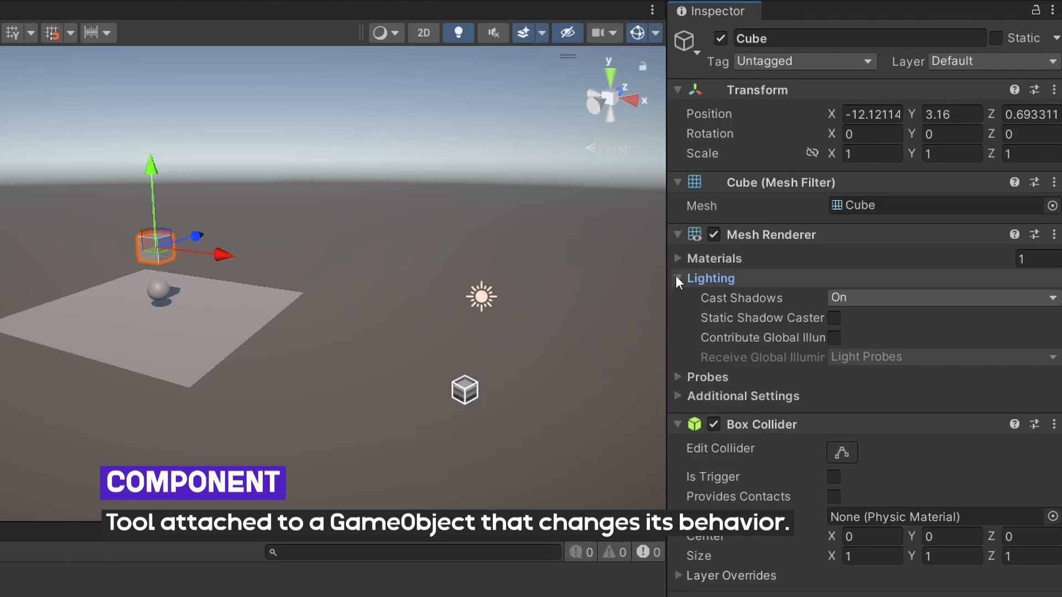
pyautogui.click(677, 278)
pyautogui.click(676, 297)
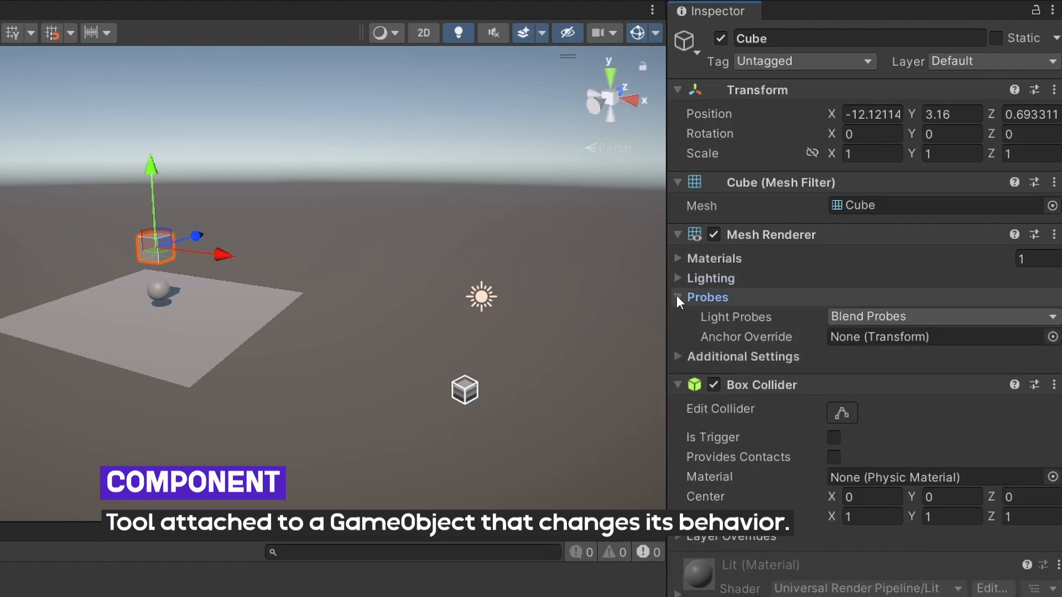
pyautogui.click(676, 297)
pyautogui.click(678, 317)
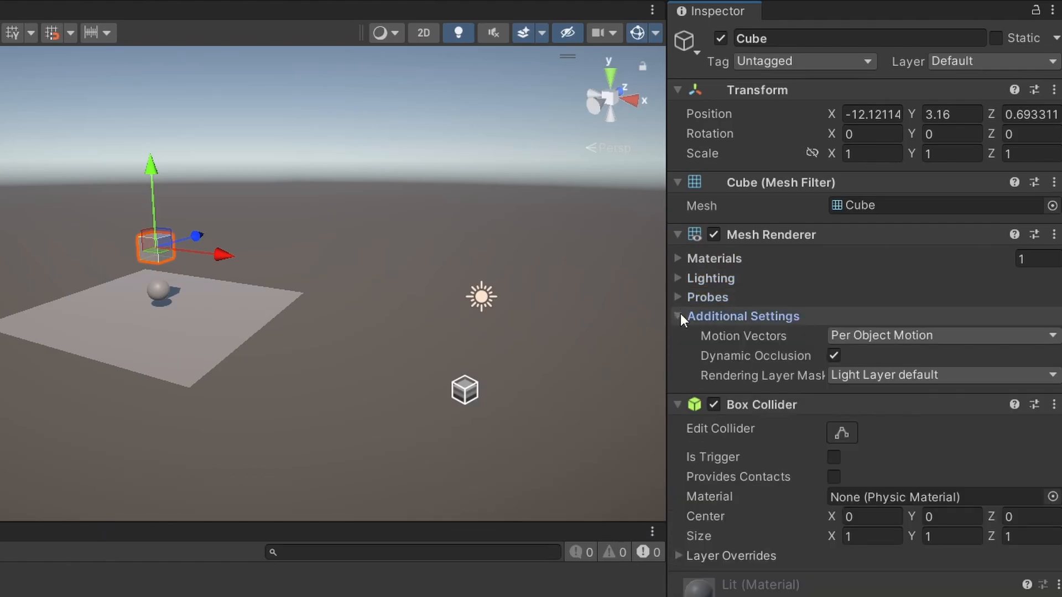
pyautogui.click(679, 315)
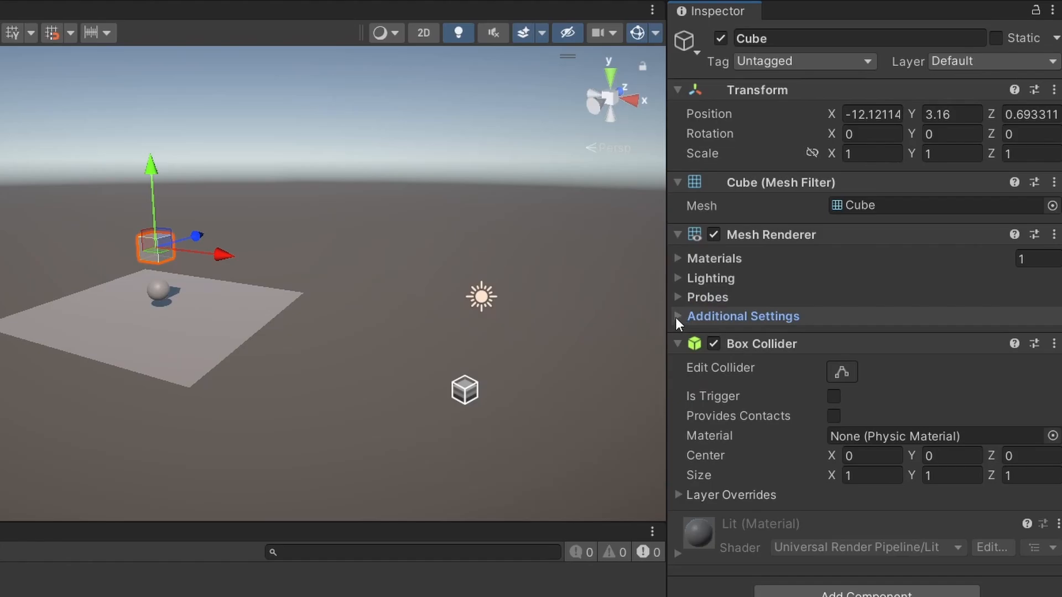
pyautogui.click(676, 343)
pyautogui.click(676, 343)
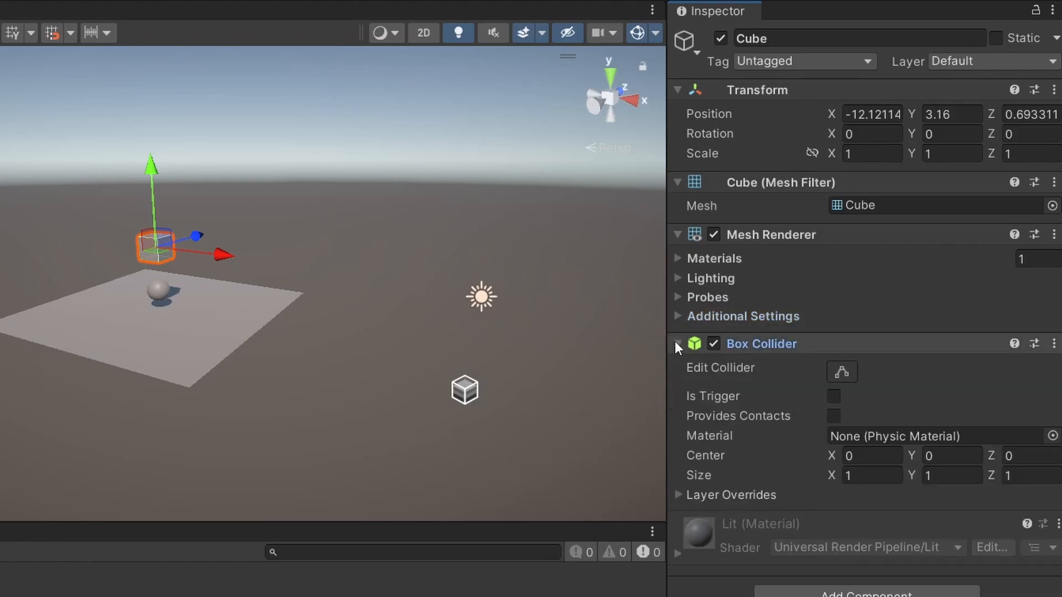
pyautogui.click(880, 351)
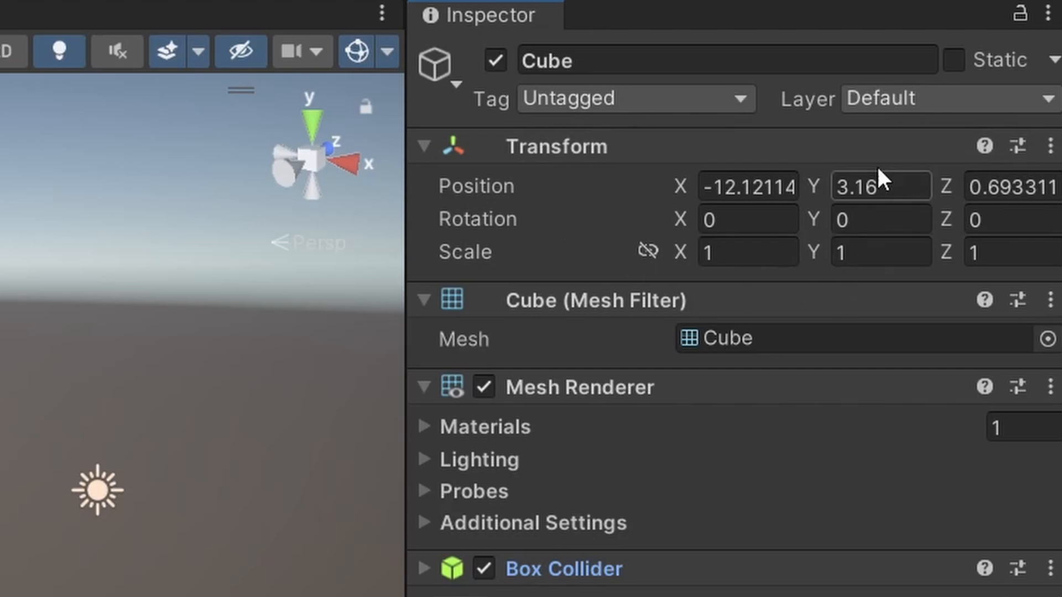
pyautogui.moveTo(604, 214)
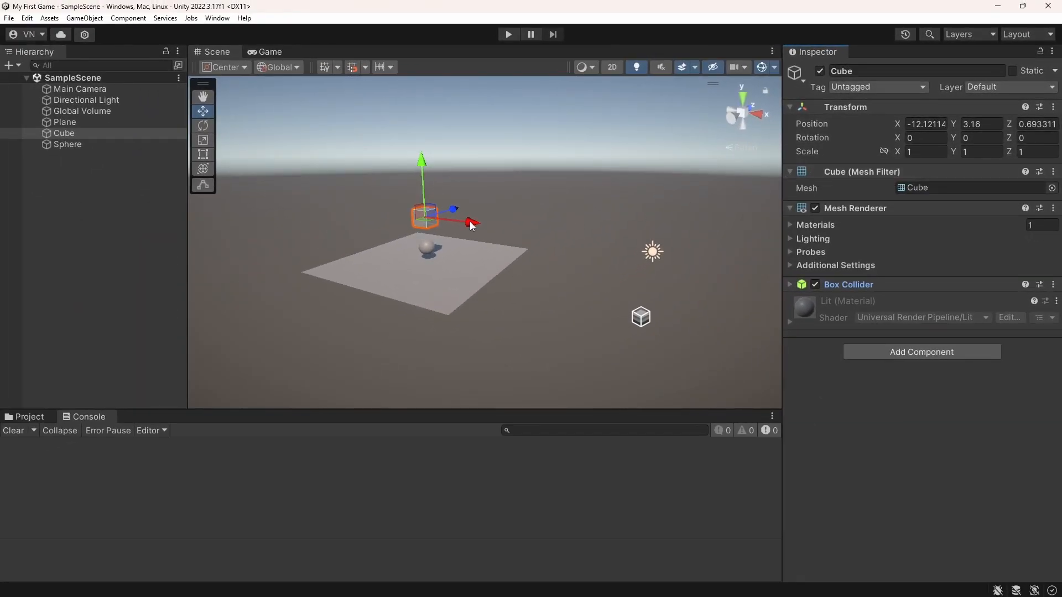
# Move the cube along its X, Y and Z axes to about X -10.5, Y 3.54, Z 0.75
pyautogui.moveTo(470, 221)
pyautogui.mouseDown()
pyautogui.moveTo(622, 246)
pyautogui.moveTo(379, 211)
pyautogui.moveTo(619, 242)
pyautogui.moveTo(433, 226)
pyautogui.moveTo(526, 235)
pyautogui.moveTo(481, 235)
pyautogui.mouseUp()
pyautogui.moveTo(481, 236)
pyautogui.mouseDown()
pyautogui.moveTo(453, 227)
pyautogui.moveTo(482, 224)
pyautogui.mouseUp()
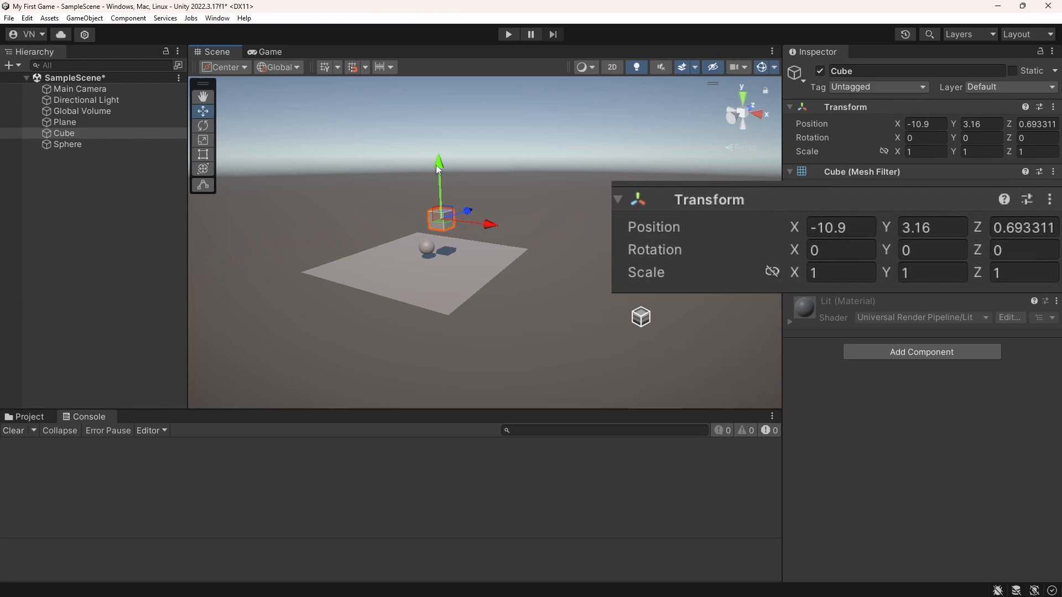
pyautogui.moveTo(441, 167)
pyautogui.mouseDown()
pyautogui.moveTo(451, 108)
pyautogui.moveTo(442, 182)
pyautogui.moveTo(446, 109)
pyautogui.moveTo(440, 183)
pyautogui.moveTo(437, 126)
pyautogui.moveTo(423, 175)
pyautogui.moveTo(426, 159)
pyautogui.mouseUp()
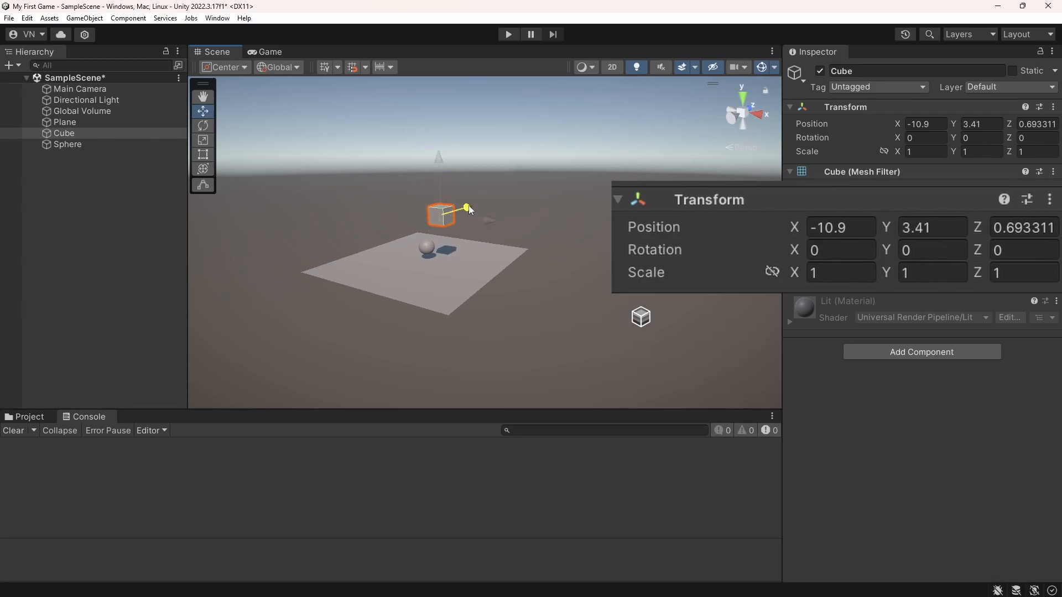
pyautogui.moveTo(469, 205); pyautogui.dragTo(447, 213)
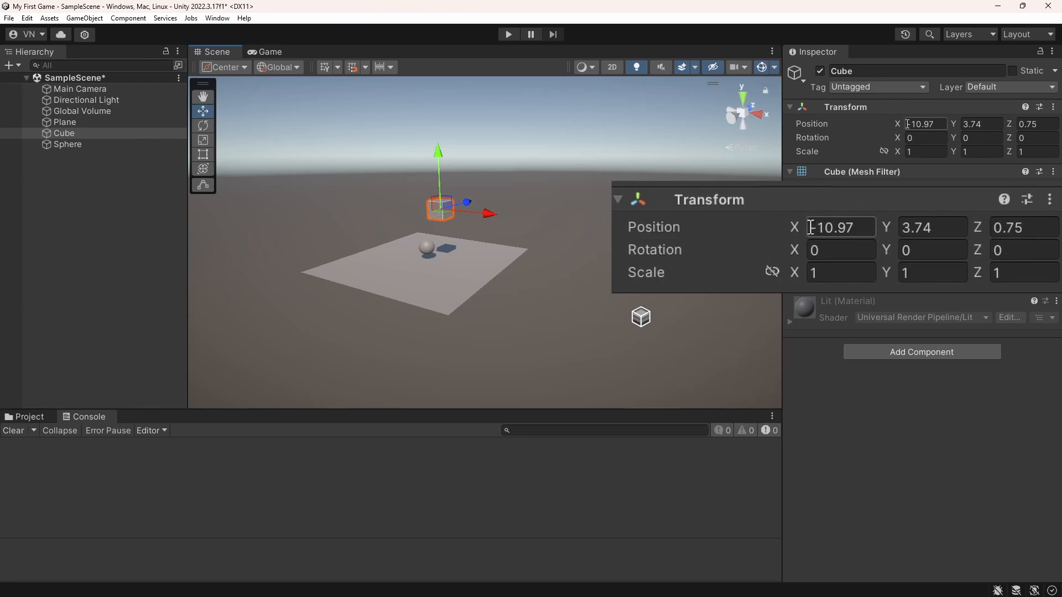
pyautogui.moveTo(907, 124); pyautogui.dragTo(959, 131)
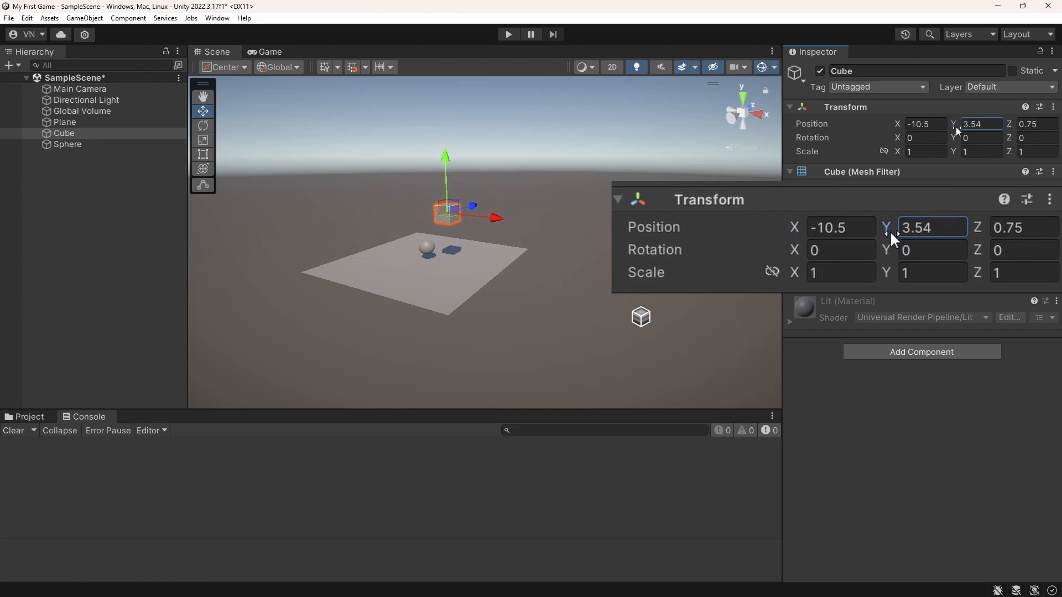
# Set the cube's position to X 5 and Y 2
pyautogui.click(923, 125)
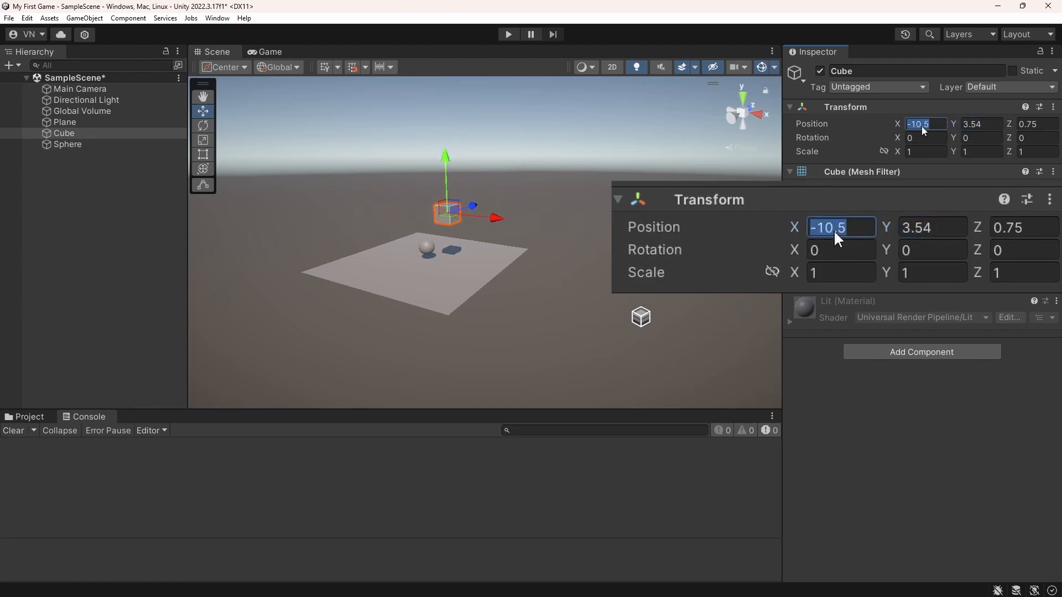
pyautogui.click(924, 125)
pyautogui.doubleClick(927, 124)
pyautogui.write('5')
pyautogui.doubleClick(979, 128)
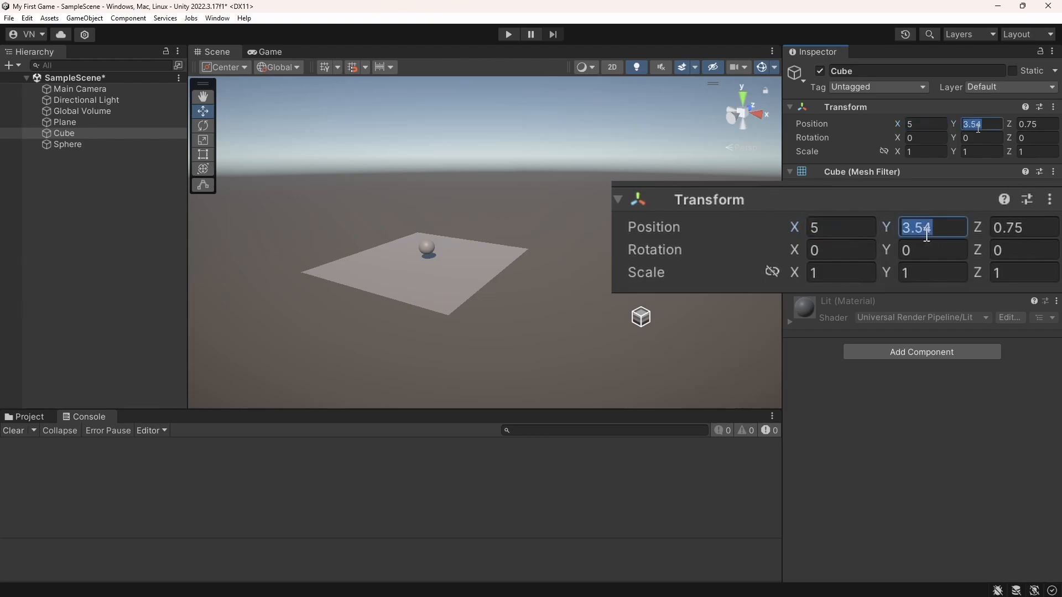
pyautogui.press('BackSpace')
pyautogui.press('BackSpace')
pyautogui.press('BackSpace')
pyautogui.write('2')
# Move the cube along the X axis back over the plane, to about X -9.13
pyautogui.moveTo(487, 244); pyautogui.dragTo(516, 242, button='right')
pyautogui.moveTo(731, 273); pyautogui.dragTo(444, 240)
pyautogui.moveTo(557, 256); pyautogui.dragTo(477, 254, button='right')
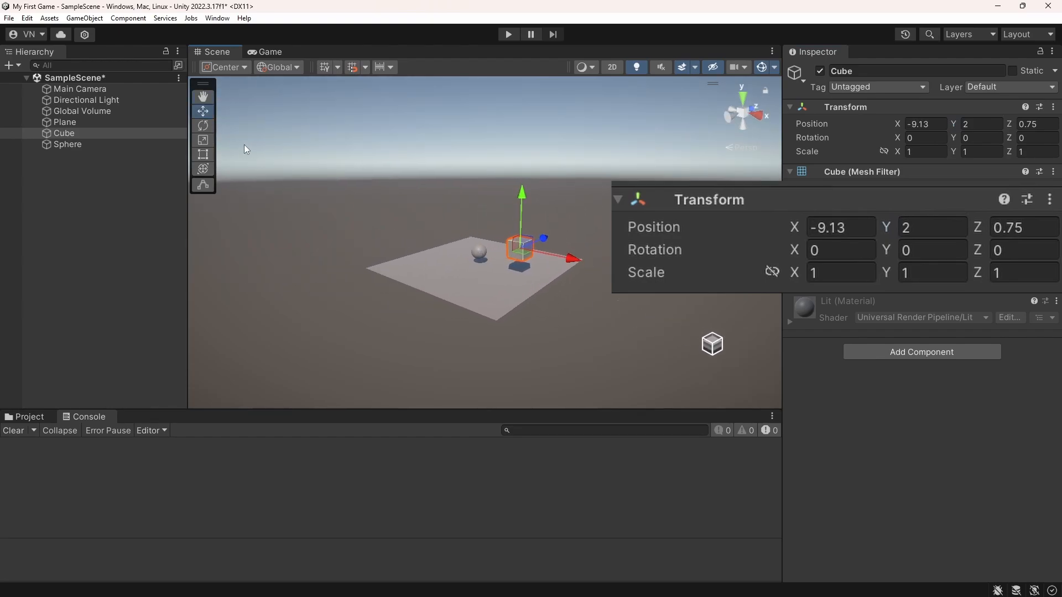
# Rotate the cube with the Rotate tool and adjust its rotation to about X -5.89, Y -0.978, Z 9.087
pyautogui.click(206, 125)
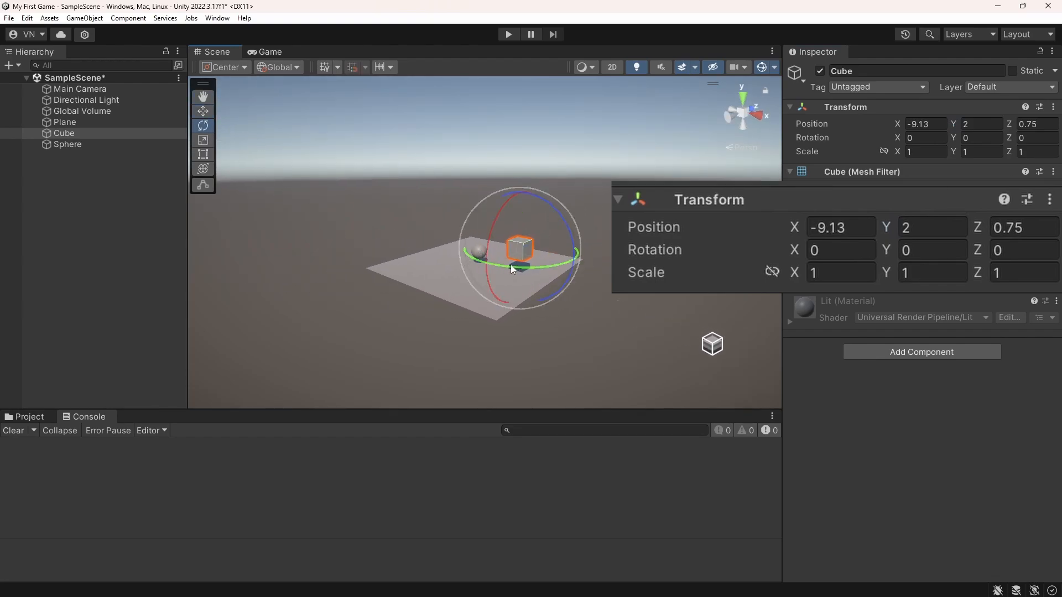
pyautogui.scroll(3, 510, 265)
pyautogui.moveTo(565, 270); pyautogui.dragTo(602, 202)
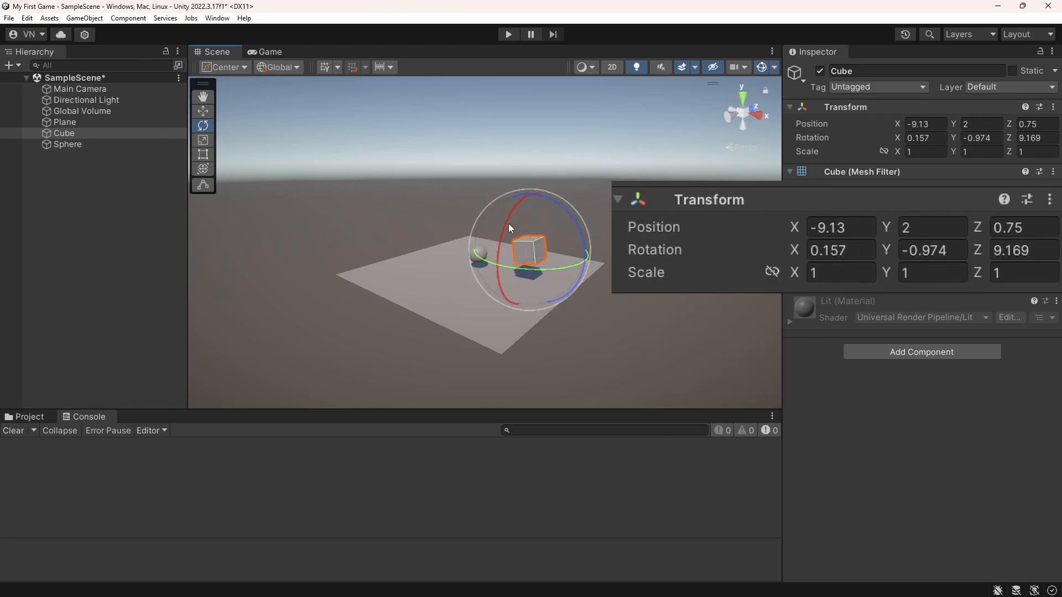
pyautogui.moveTo(509, 223)
pyautogui.mouseDown()
pyautogui.moveTo(569, 176)
pyautogui.moveTo(510, 265)
pyautogui.moveTo(530, 221)
pyautogui.mouseUp()
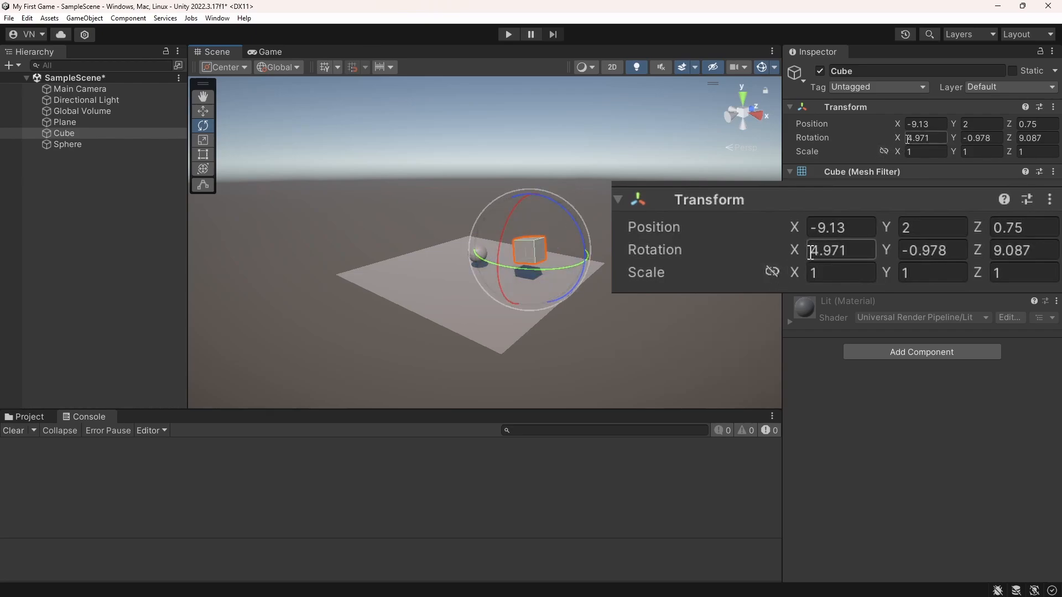
pyautogui.moveTo(903, 138); pyautogui.dragTo(685, 210)
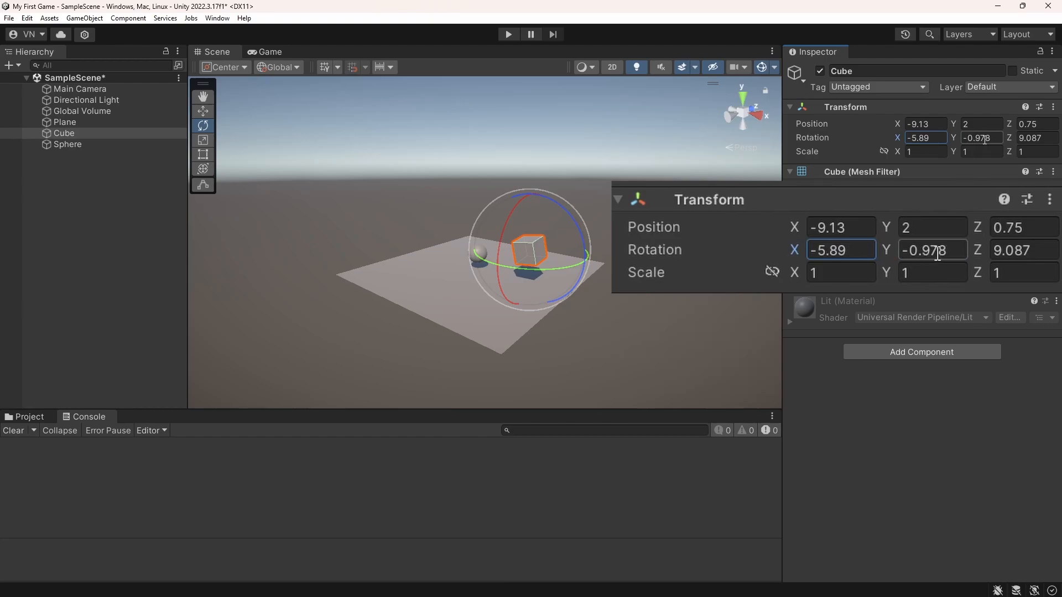
# Stretch the cube on all three axes with the Scale tool to about X 2.34, Y 1.61, Z 2.66
pyautogui.click(200, 139)
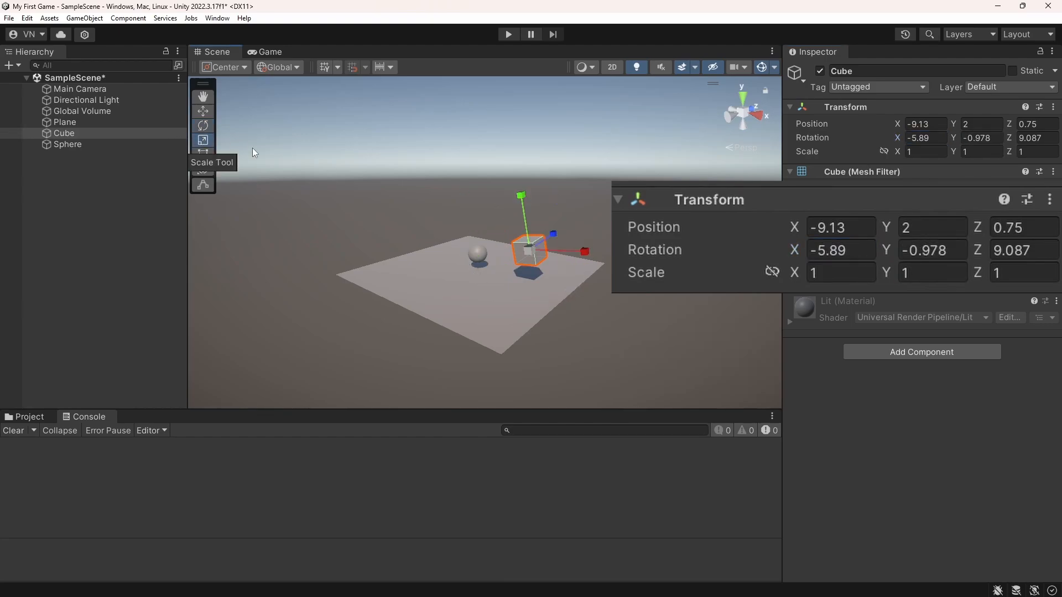
pyautogui.moveTo(522, 199); pyautogui.dragTo(518, 158)
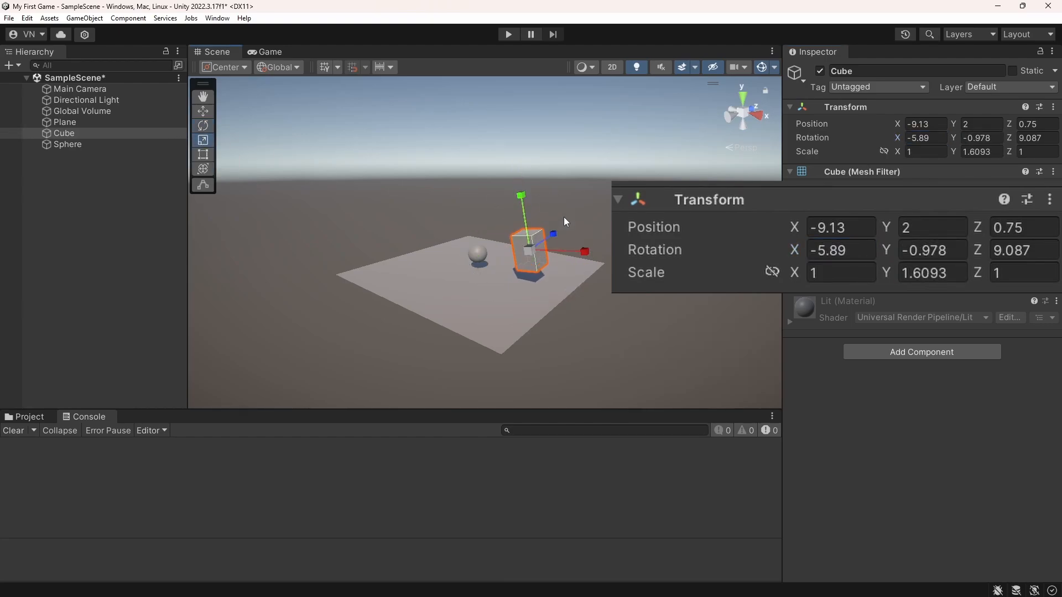
pyautogui.moveTo(585, 250); pyautogui.dragTo(613, 250)
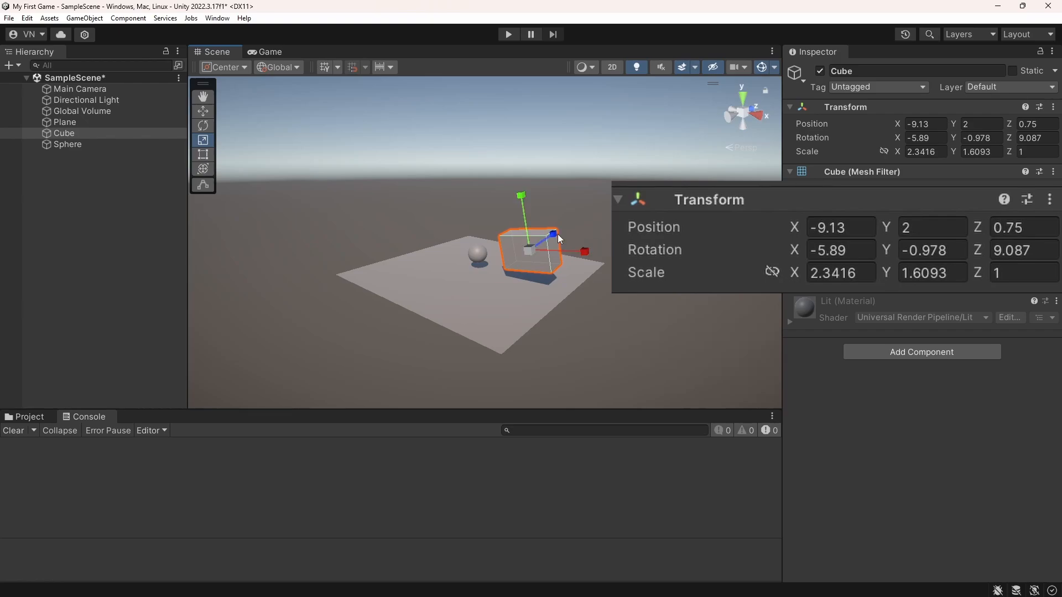
pyautogui.moveTo(555, 234); pyautogui.dragTo(576, 217)
pyautogui.moveTo(617, 246)
pyautogui.mouseDown(button='right')
pyautogui.moveTo(453, 258)
pyautogui.moveTo(633, 249)
pyautogui.mouseUp(button='right')
pyautogui.press('d')
pyautogui.press('a')
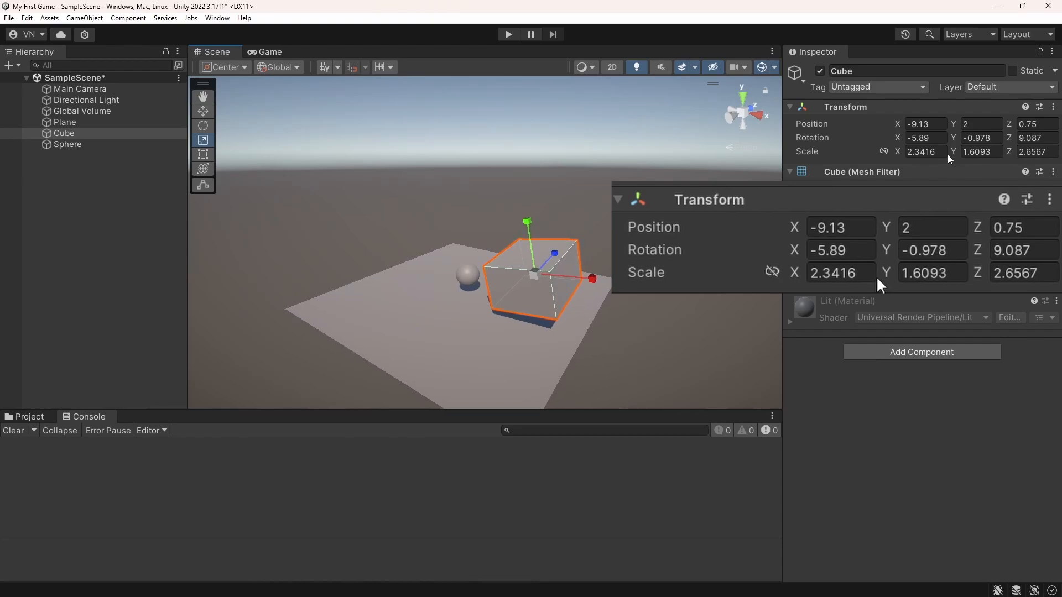
# Reset the cube's Transform component to its default values
pyautogui.click(1053, 107)
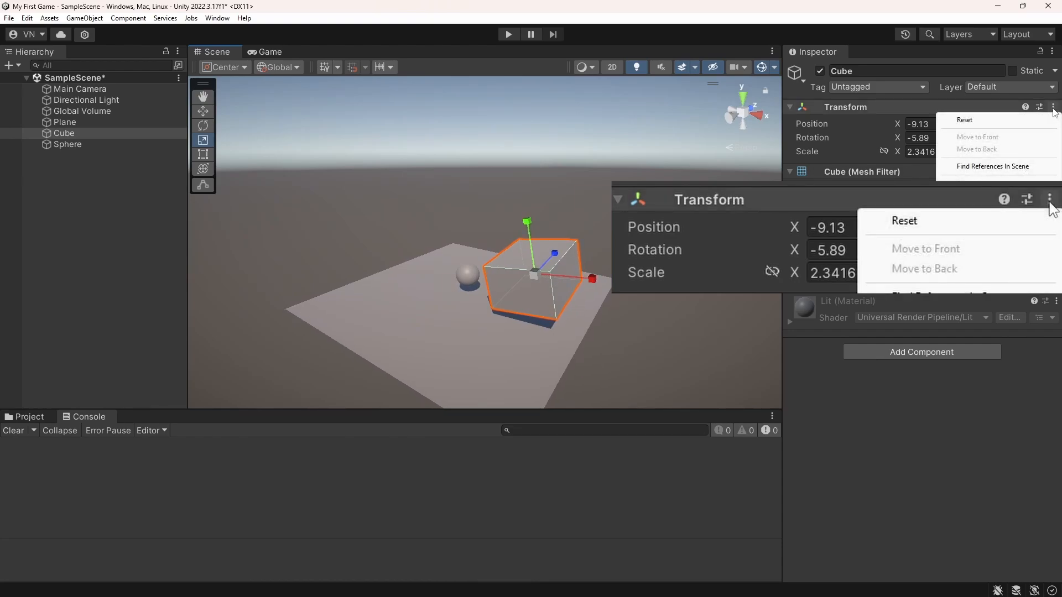
pyautogui.click(981, 121)
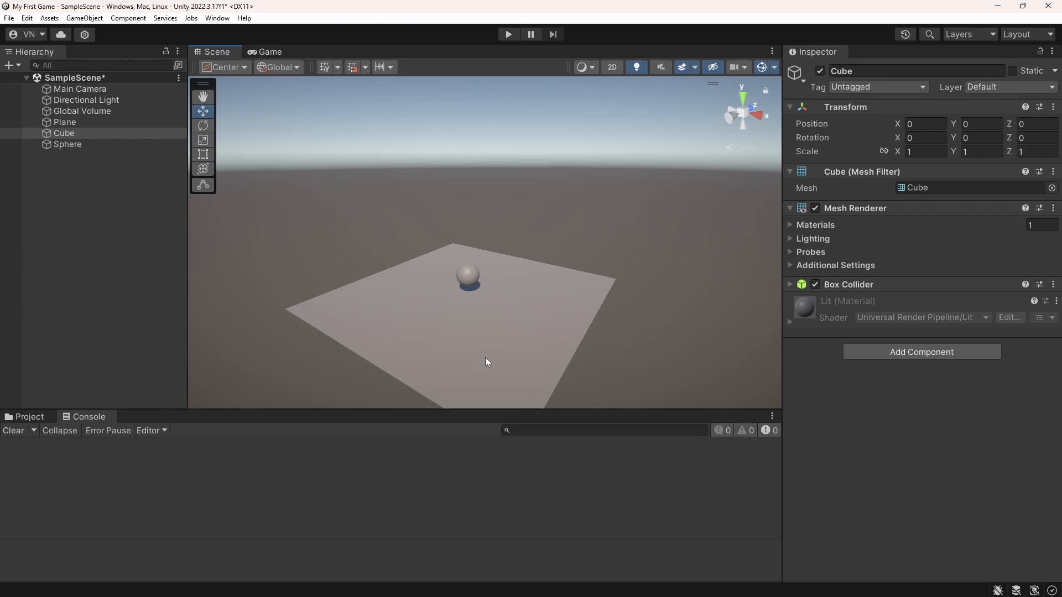
pyautogui.moveTo(486, 359); pyautogui.dragTo(500, 284, button='middle')
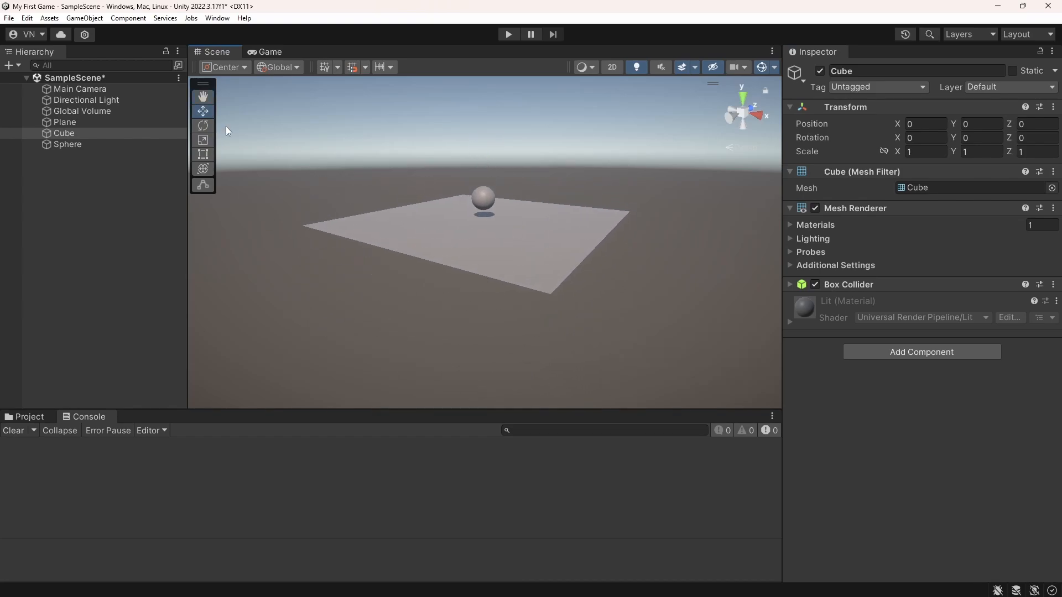
# Focus the Scene view on the cube and move it along the X axis to about X -4.23
pyautogui.click(66, 133)
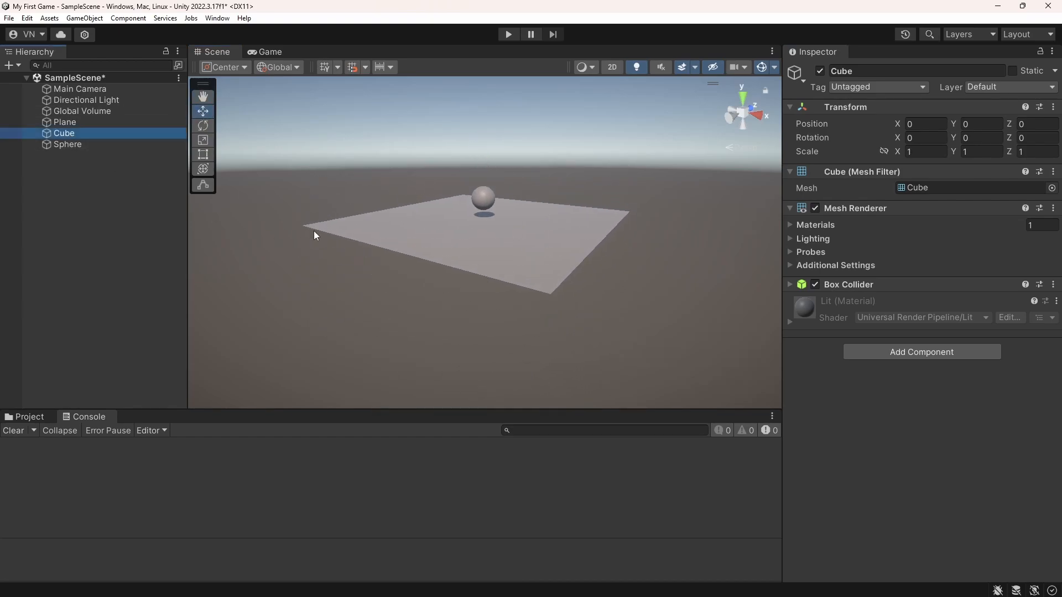
pyautogui.press('f')
pyautogui.moveTo(523, 256); pyautogui.dragTo(281, 187)
pyautogui.moveTo(362, 254); pyautogui.dragTo(611, 110, button='right')
pyautogui.press('s')
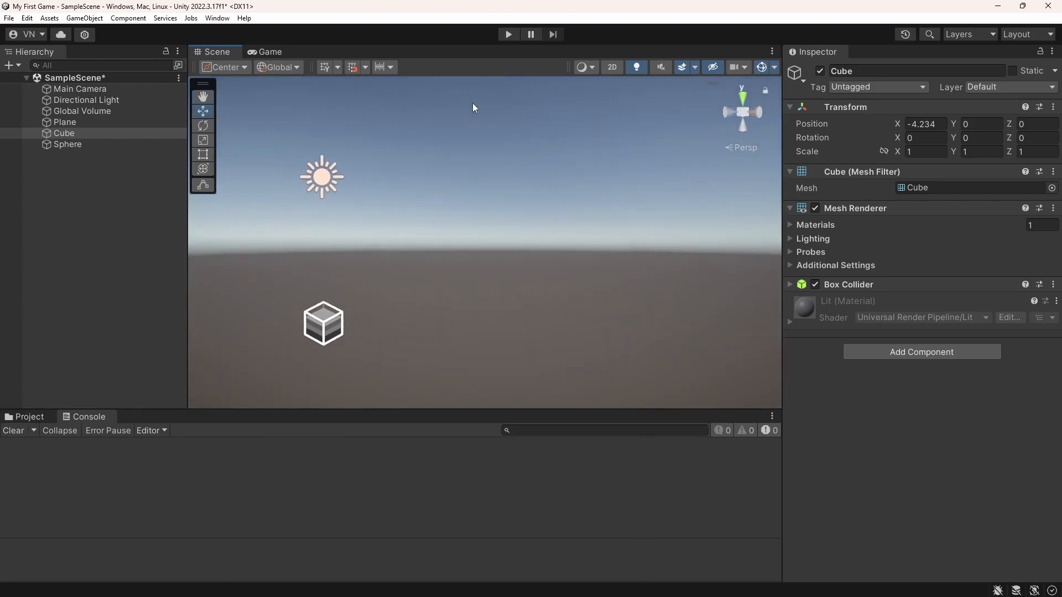
pyautogui.moveTo(474, 106); pyautogui.dragTo(433, 232, button='right')
# Focus the Scene view on the Directional Light, then deactivate the light and activate it again
pyautogui.click(105, 88)
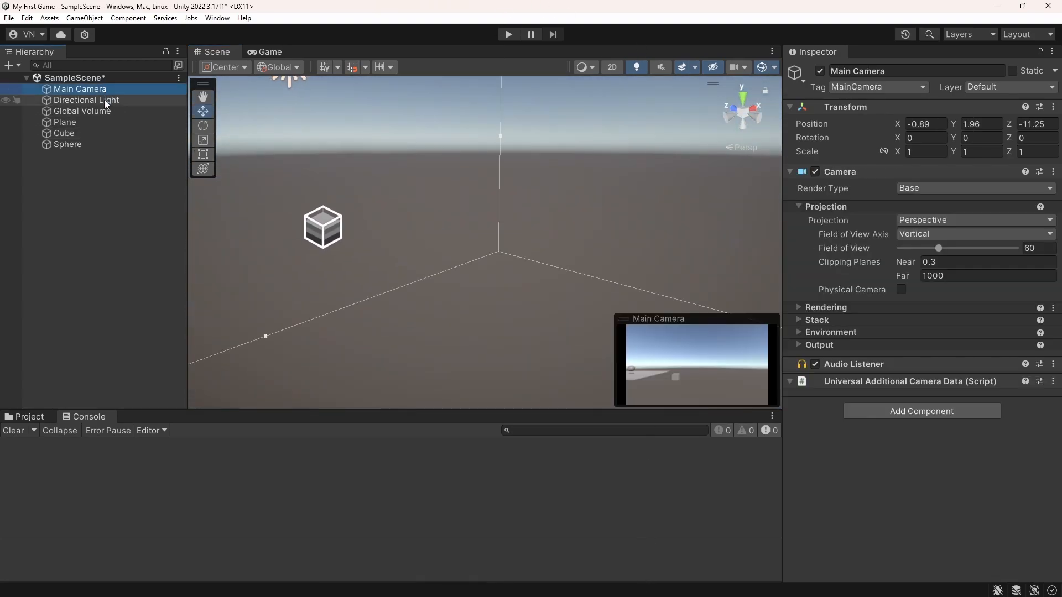
pyautogui.click(104, 99)
pyautogui.press('f')
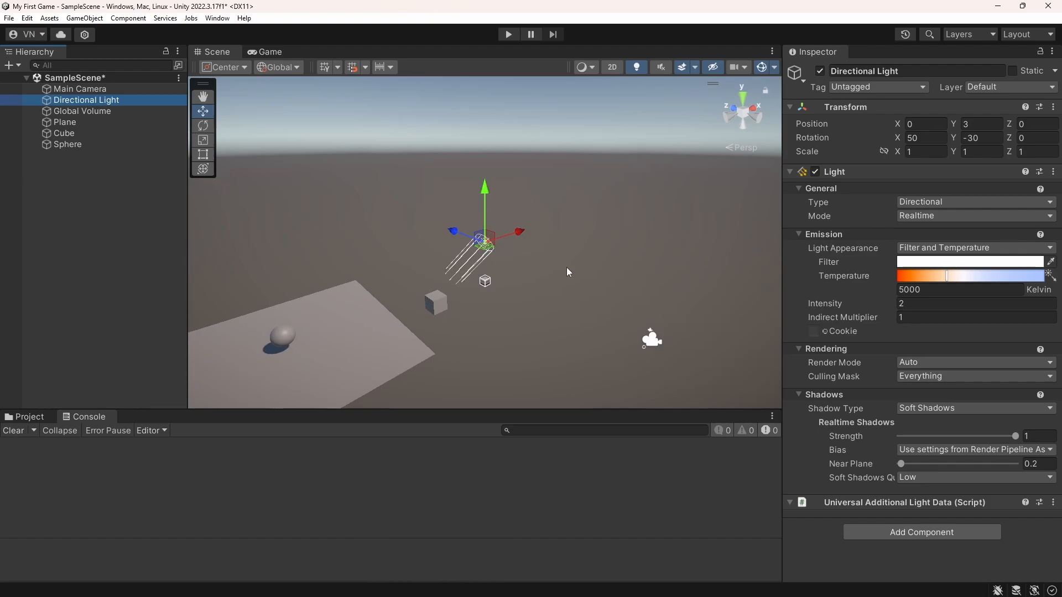
pyautogui.click(819, 71)
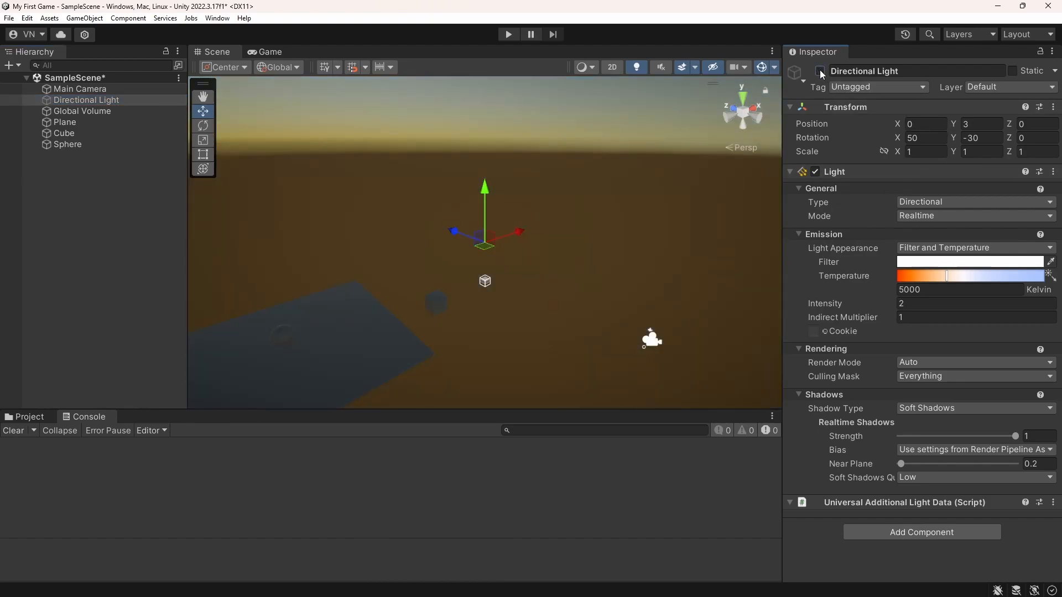
pyautogui.click(820, 71)
# Deactivate the cube GameObject and activate it again
pyautogui.click(64, 133)
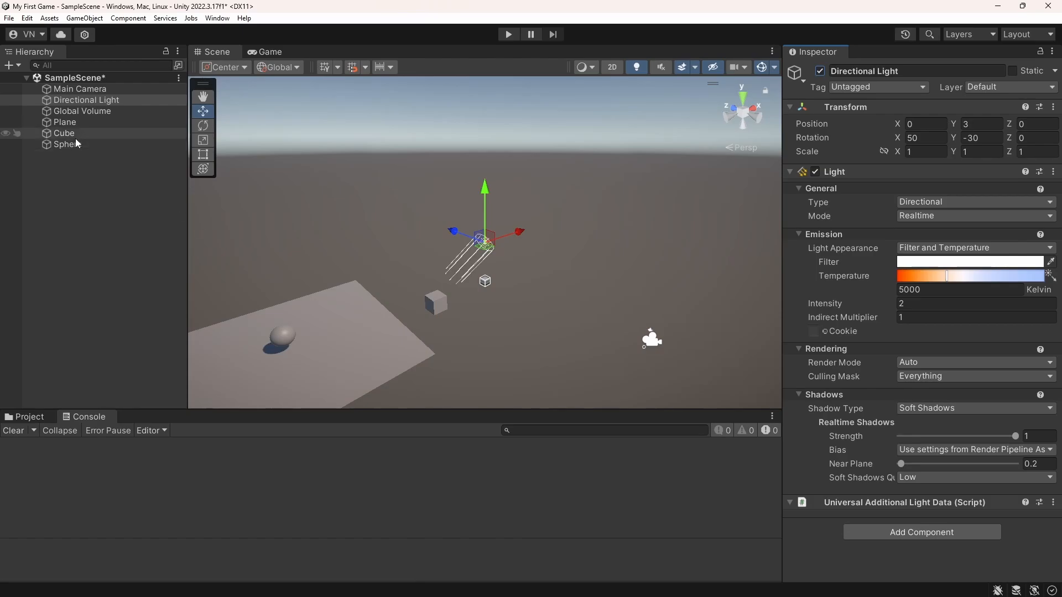
pyautogui.click(820, 71)
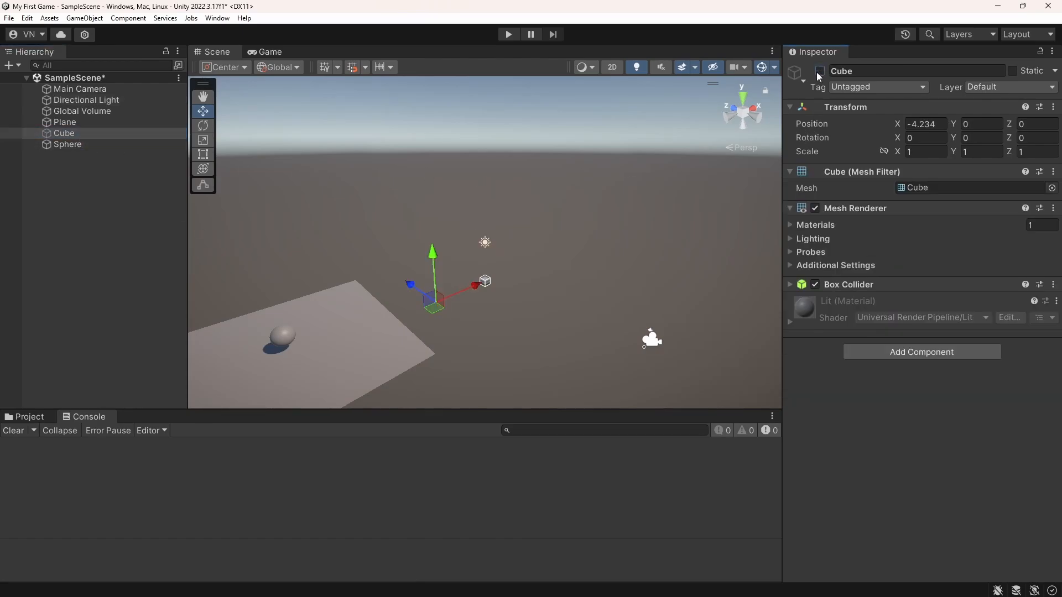
pyautogui.click(820, 71)
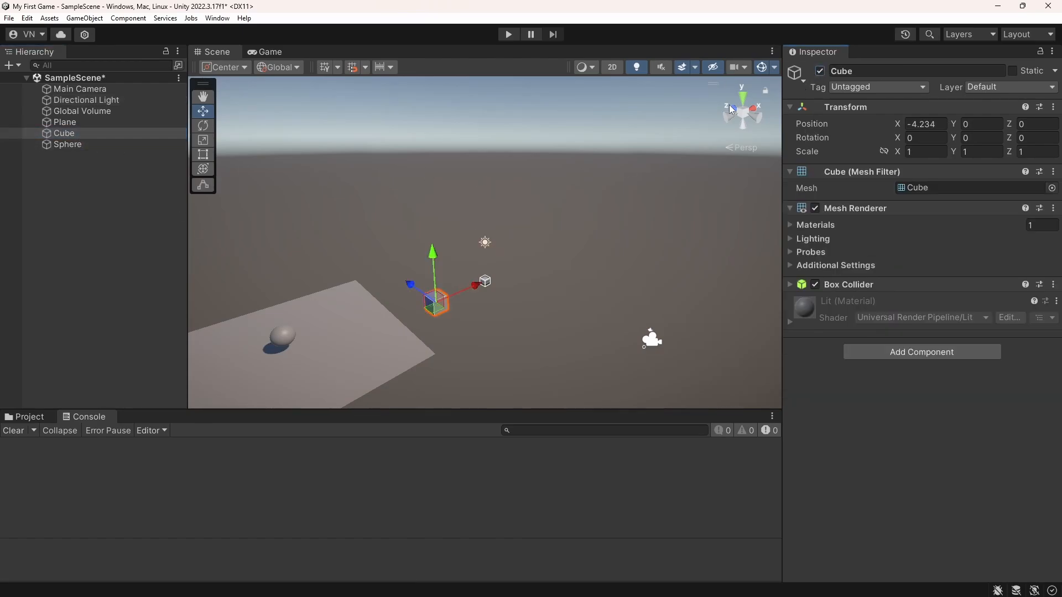
# Inspect the Directional Light's Light component, collapsing and re-expanding its Shadows and Rendering sections
pyautogui.click(103, 104)
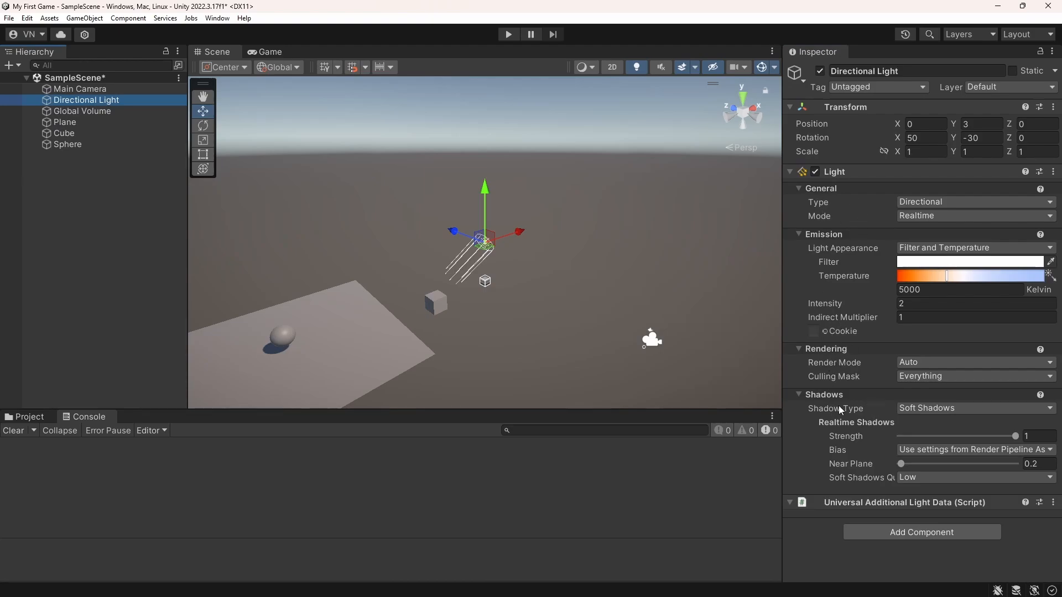
pyautogui.click(801, 393)
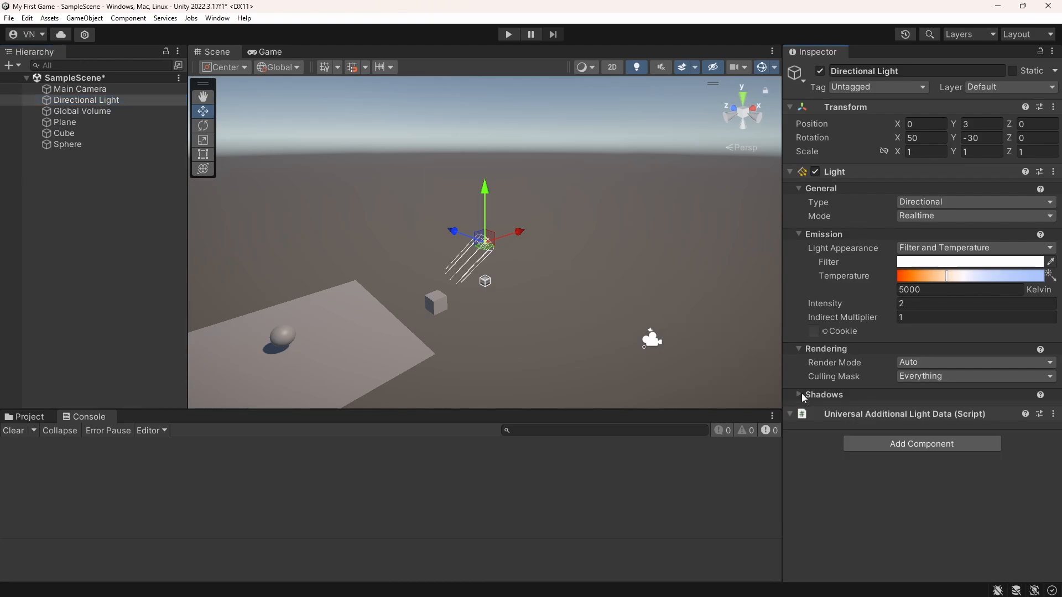
pyautogui.click(801, 393)
pyautogui.click(796, 349)
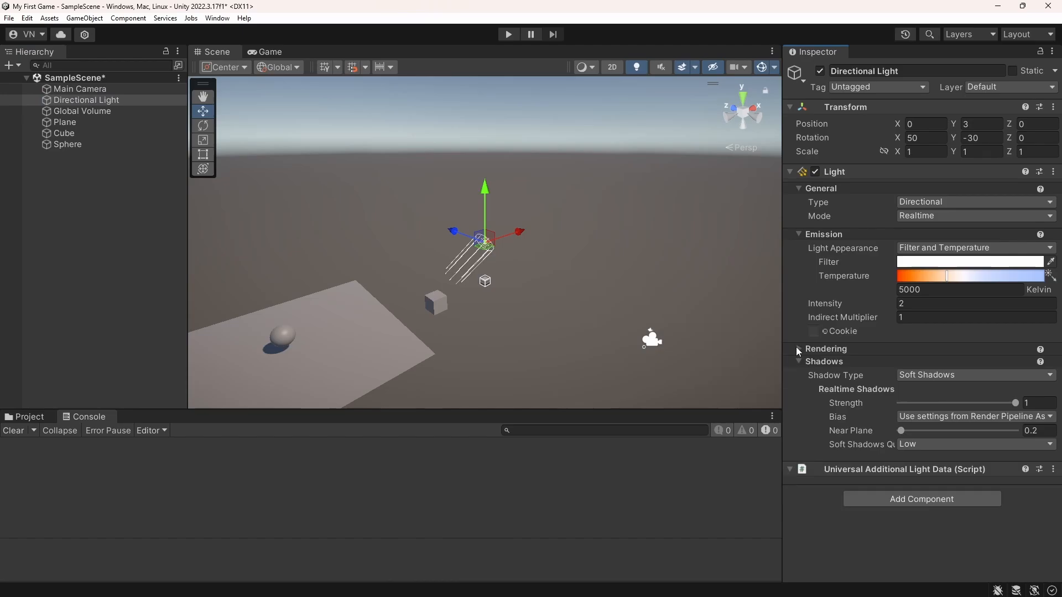
pyautogui.click(797, 348)
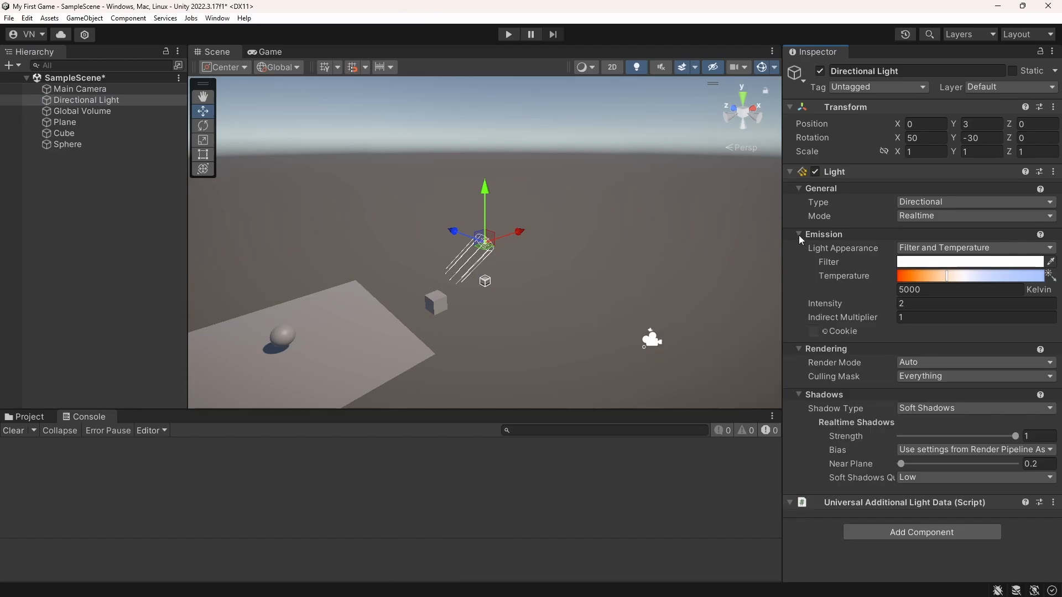
# Select the Global Volume and focus the Scene view on it to examine its Volume component
pyautogui.click(78, 111)
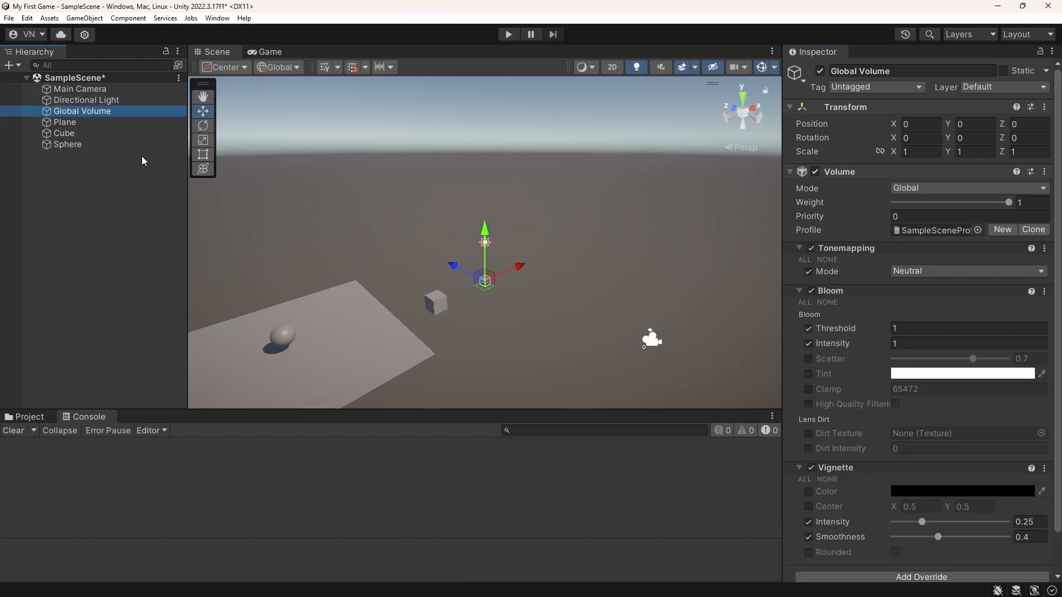
pyautogui.press('f')
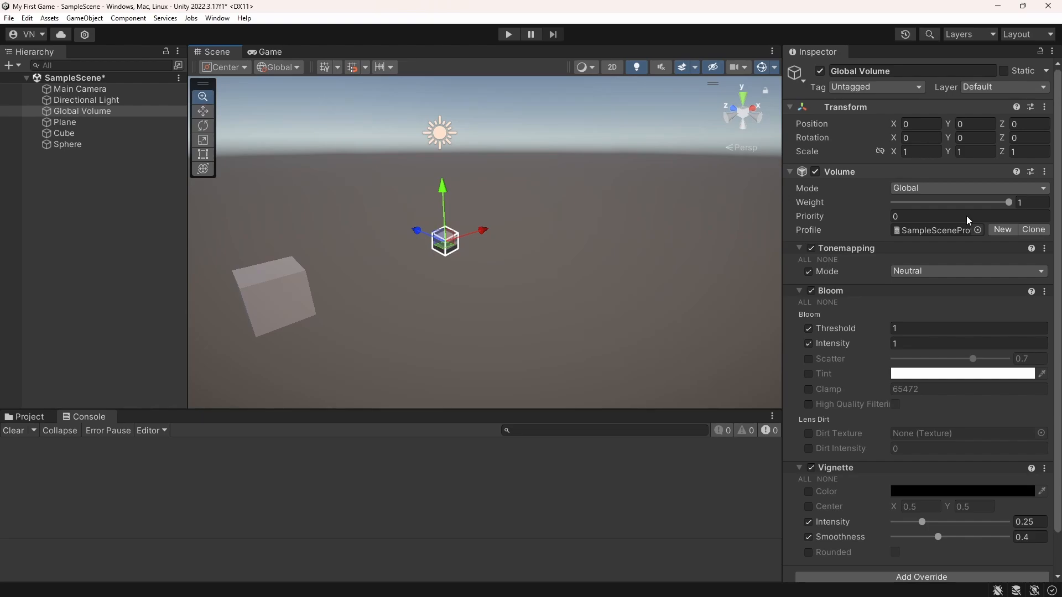
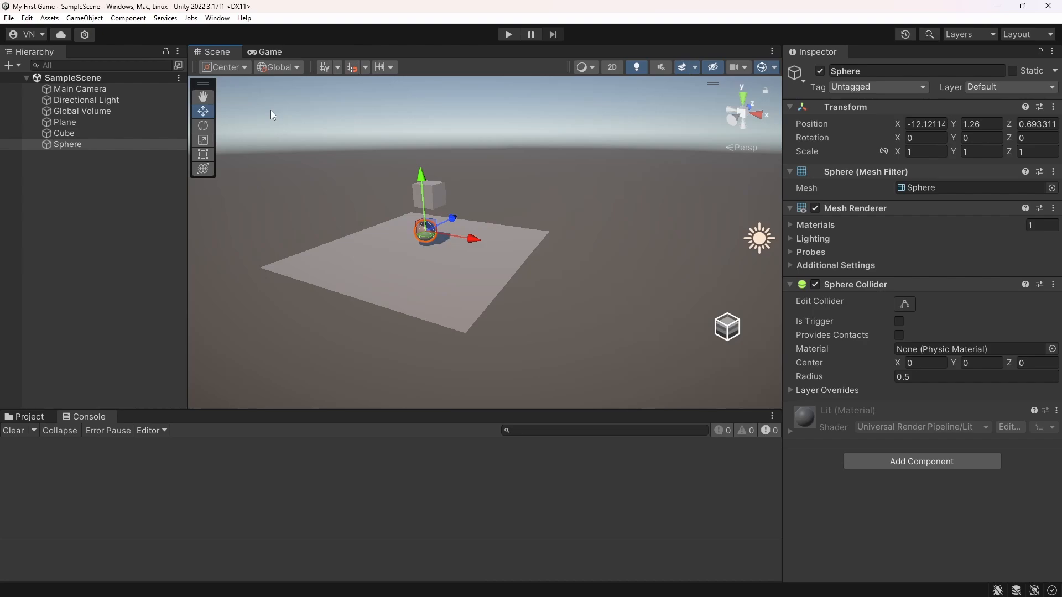
# Check in the Game view how the current camera frames the cube, sphere and plane, and return to the Scene view
pyautogui.click(269, 52)
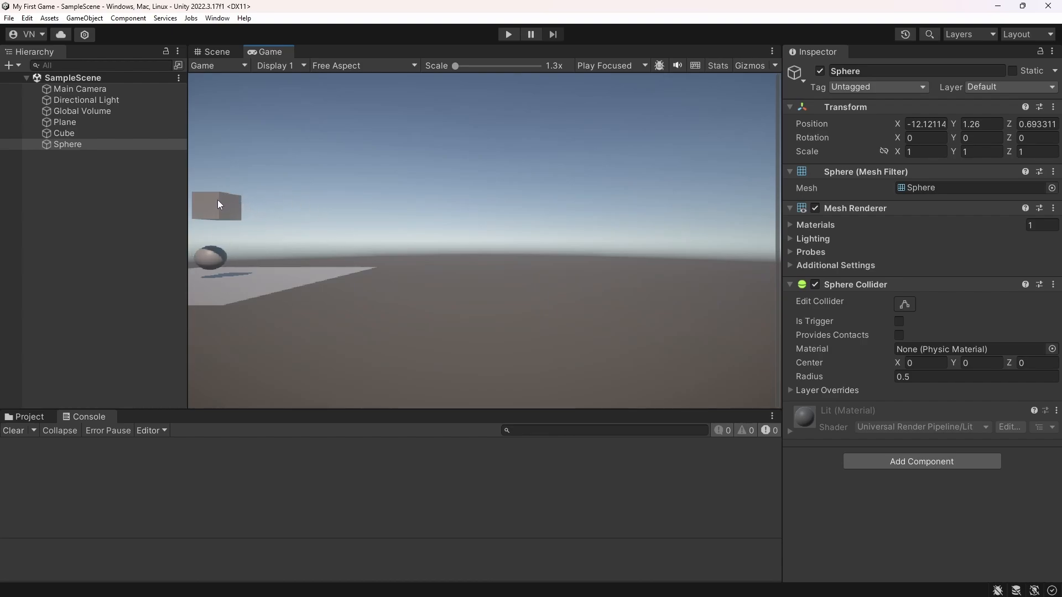
pyautogui.moveTo(184, 227); pyautogui.dragTo(179, 224)
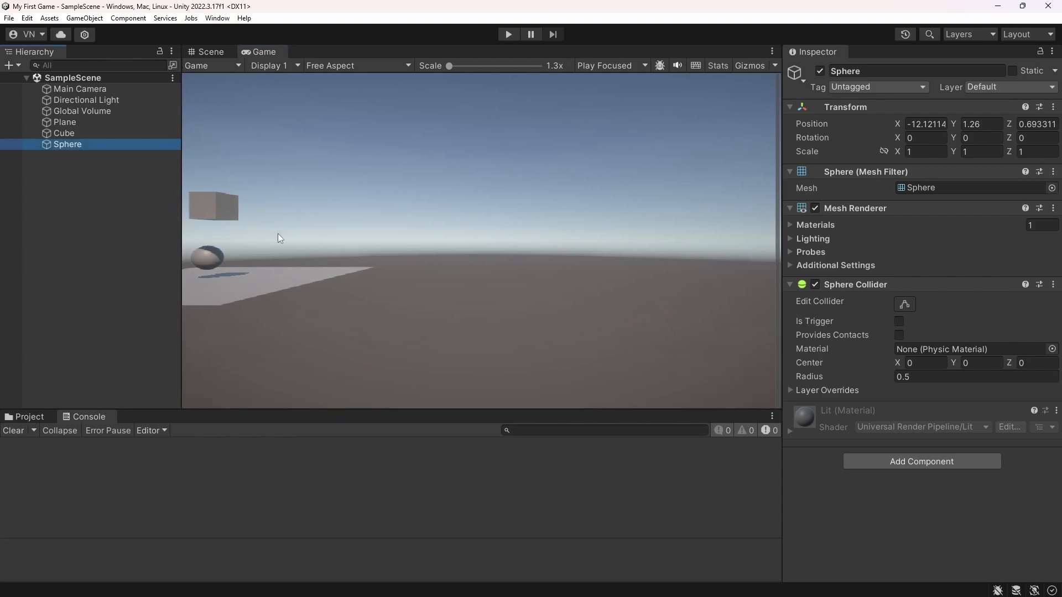
pyautogui.click(201, 51)
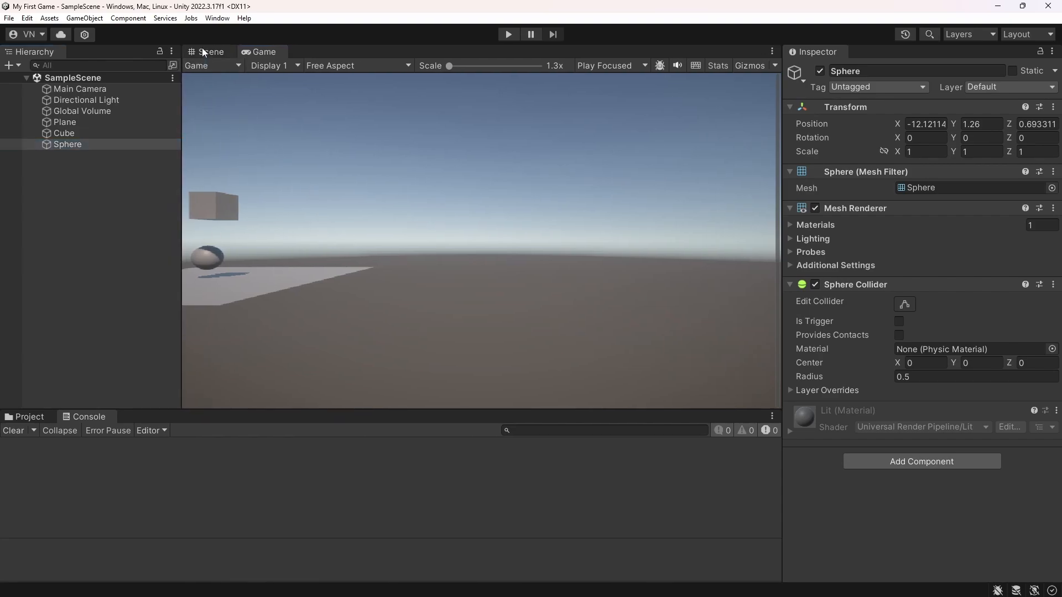
# Move the Main Camera along the X axis to about -11.4 so it faces the plane, cube and sphere
pyautogui.click(79, 89)
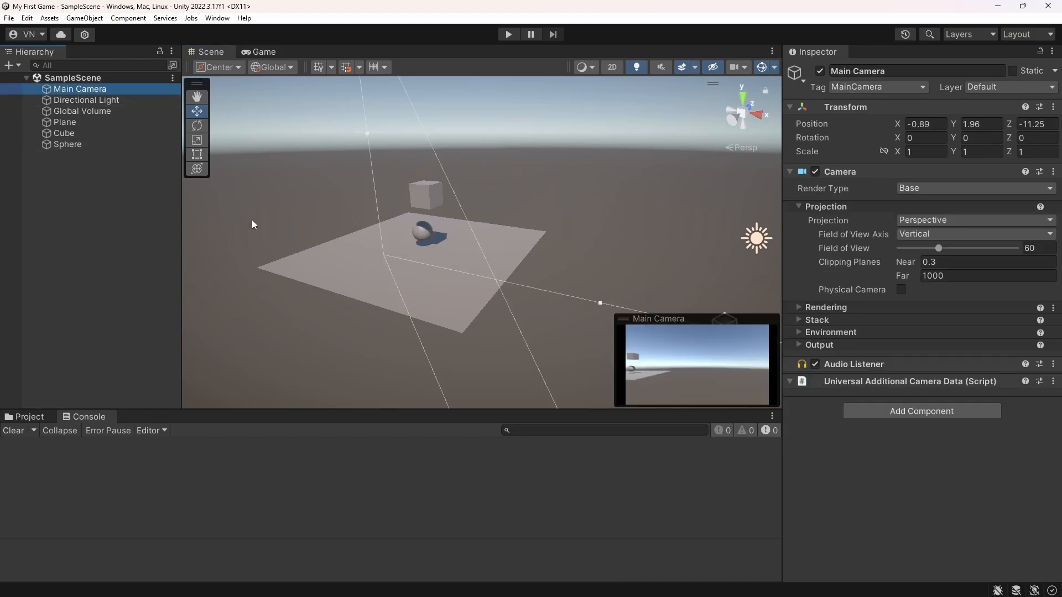
pyautogui.keyDown('alt'); pyautogui.moveTo(251, 220); pyautogui.dragTo(434, 265); pyautogui.keyUp('alt')
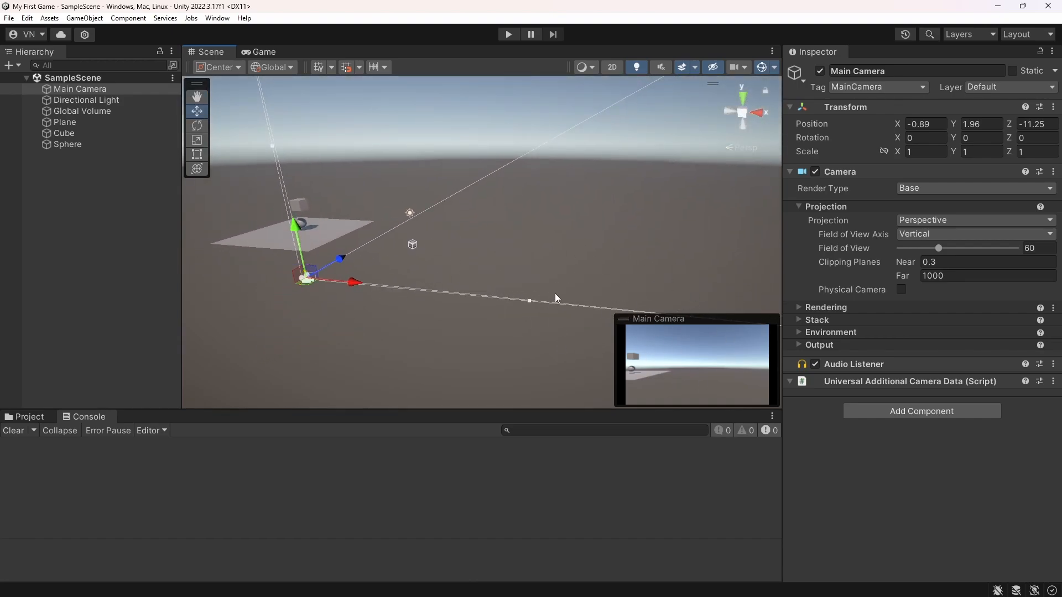
pyautogui.press('w')
pyautogui.moveTo(489, 299); pyautogui.dragTo(508, 253, button='right')
pyautogui.press('s')
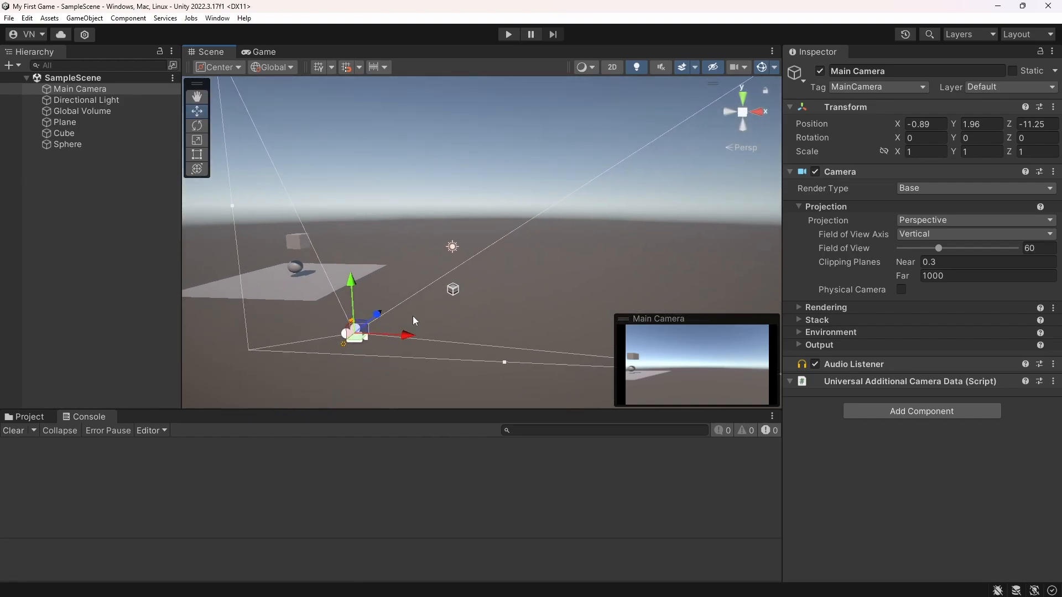
pyautogui.moveTo(408, 336); pyautogui.dragTo(308, 331)
pyautogui.moveTo(338, 312); pyautogui.dragTo(423, 316, button='middle')
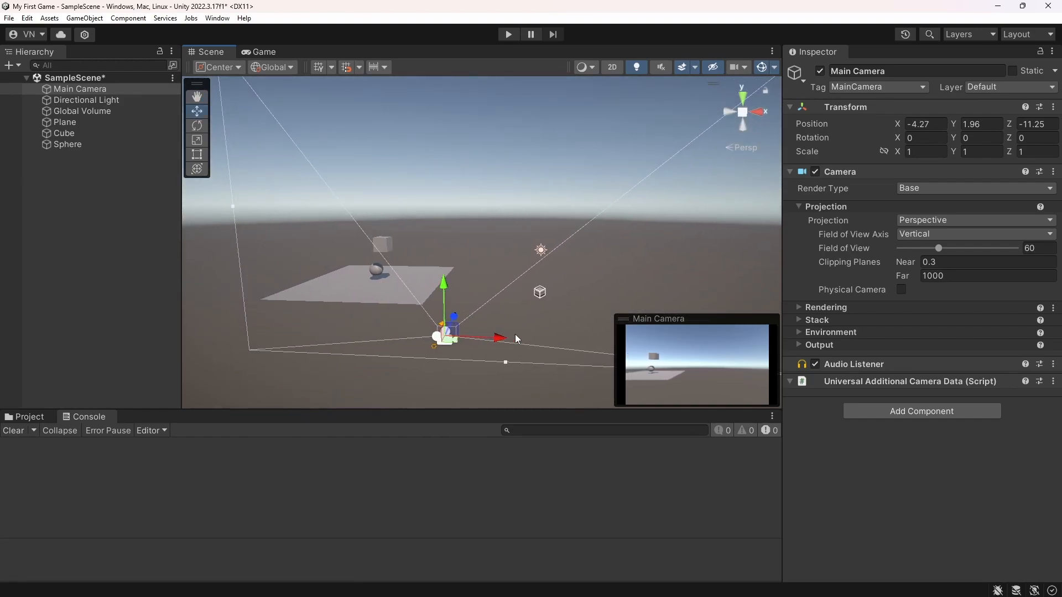
pyautogui.moveTo(501, 337); pyautogui.dragTo(326, 334)
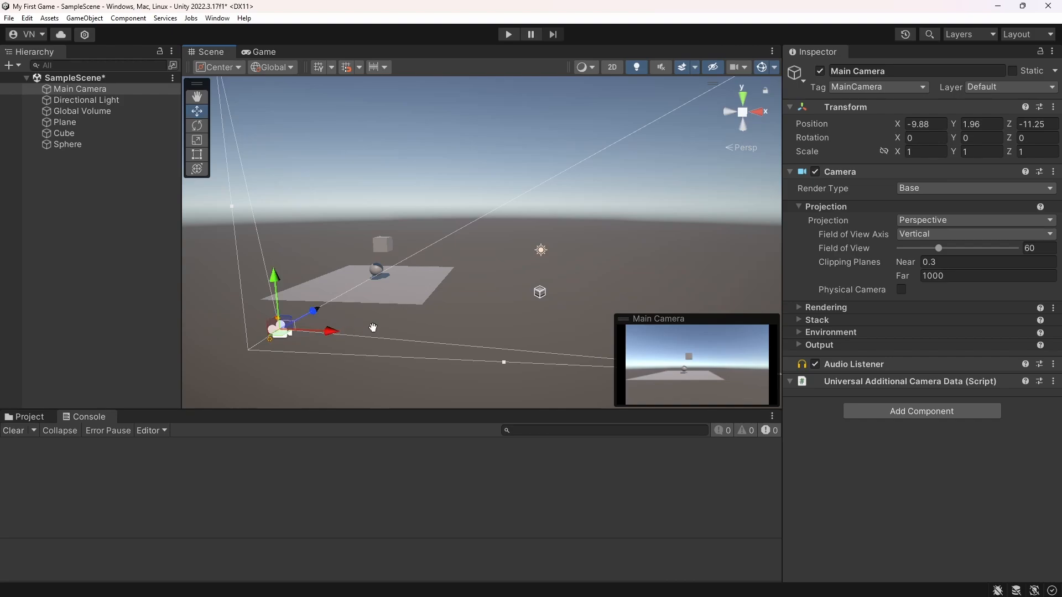
pyautogui.moveTo(373, 328); pyautogui.dragTo(396, 306, button='middle')
pyautogui.moveTo(349, 300); pyautogui.dragTo(303, 301)
pyautogui.moveTo(331, 302); pyautogui.dragTo(468, 299, button='middle')
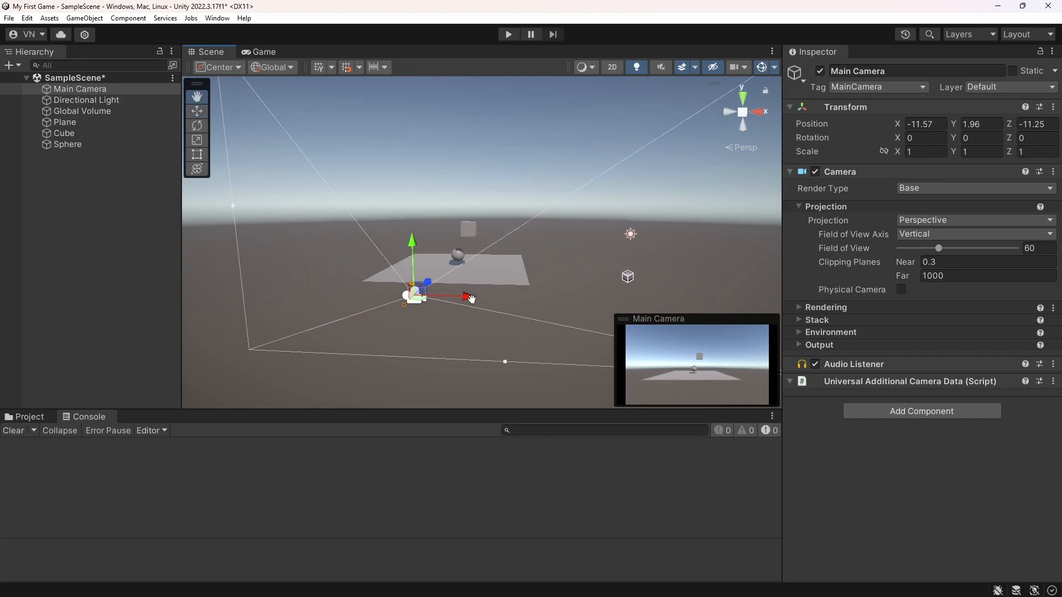
pyautogui.moveTo(467, 300); pyautogui.dragTo(471, 302)
pyautogui.scroll(10, 470, 302)
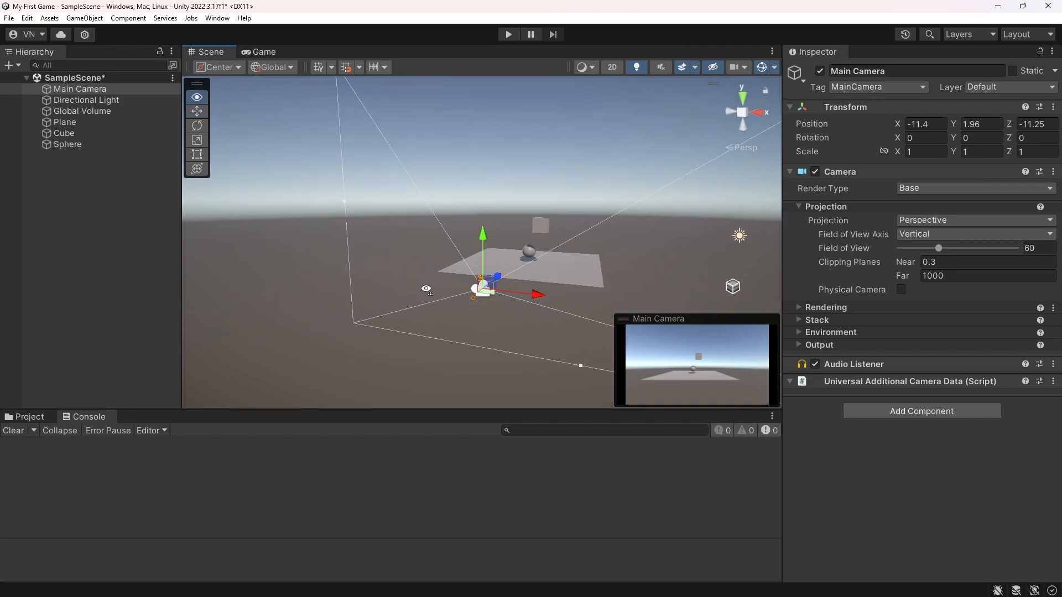
pyautogui.keyDown('alt'); pyautogui.moveTo(245, 293); pyautogui.dragTo(454, 304); pyautogui.keyUp('alt')
pyautogui.keyDown('alt'); pyautogui.scroll(-8, 421, 304); pyautogui.keyUp('alt')
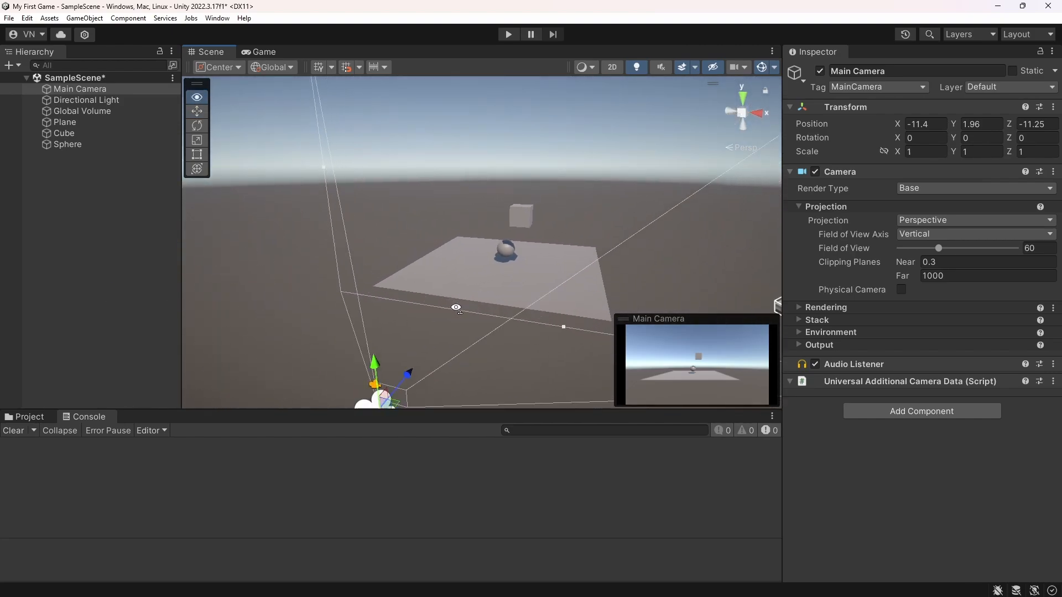
# Switch to the Game view and maximize it to examine what the camera shows
pyautogui.click(265, 51)
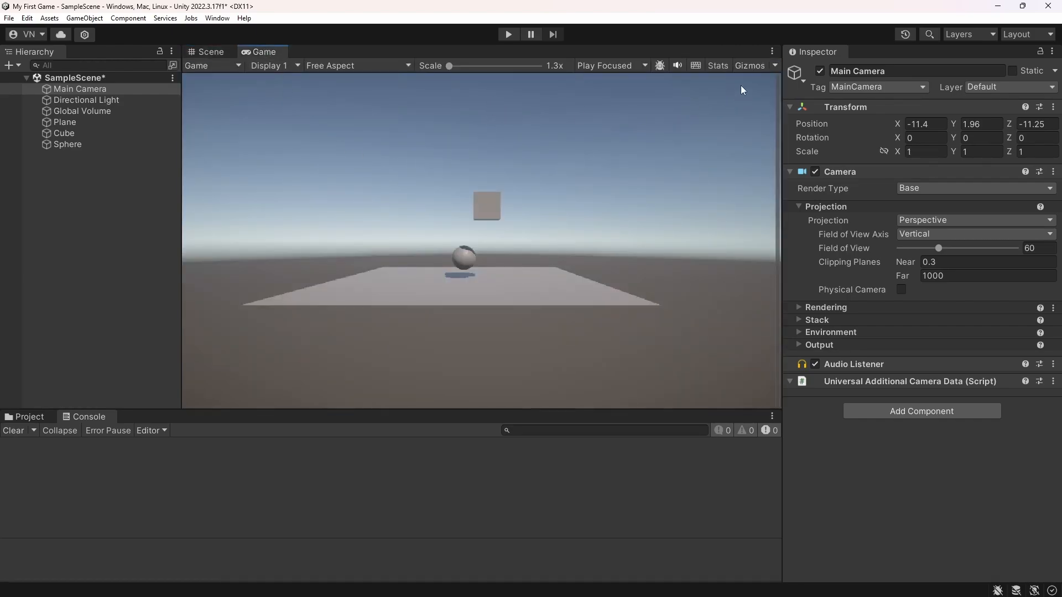
pyautogui.click(772, 51)
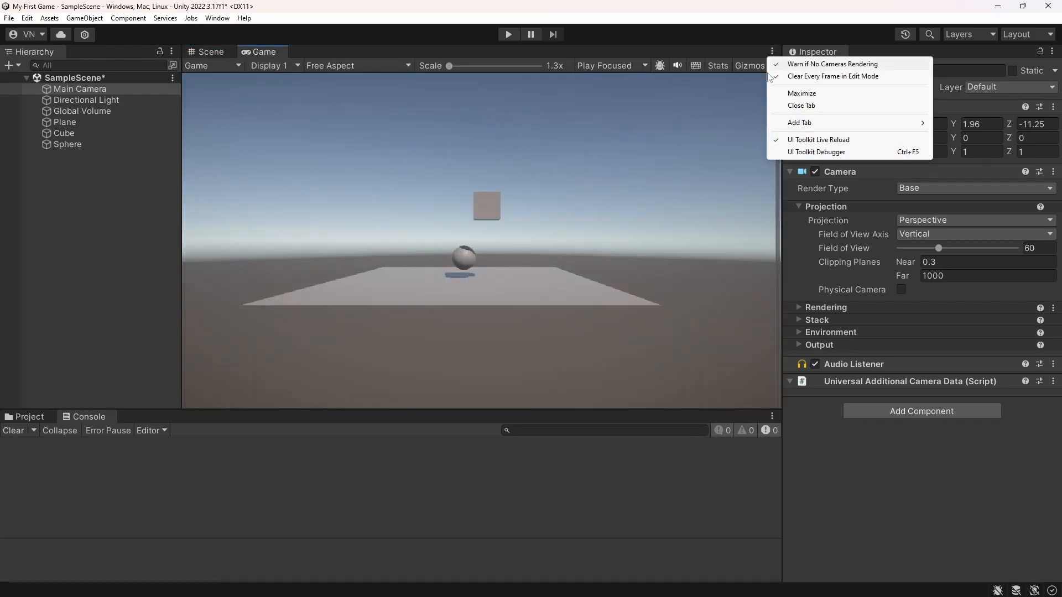
pyautogui.click(796, 94)
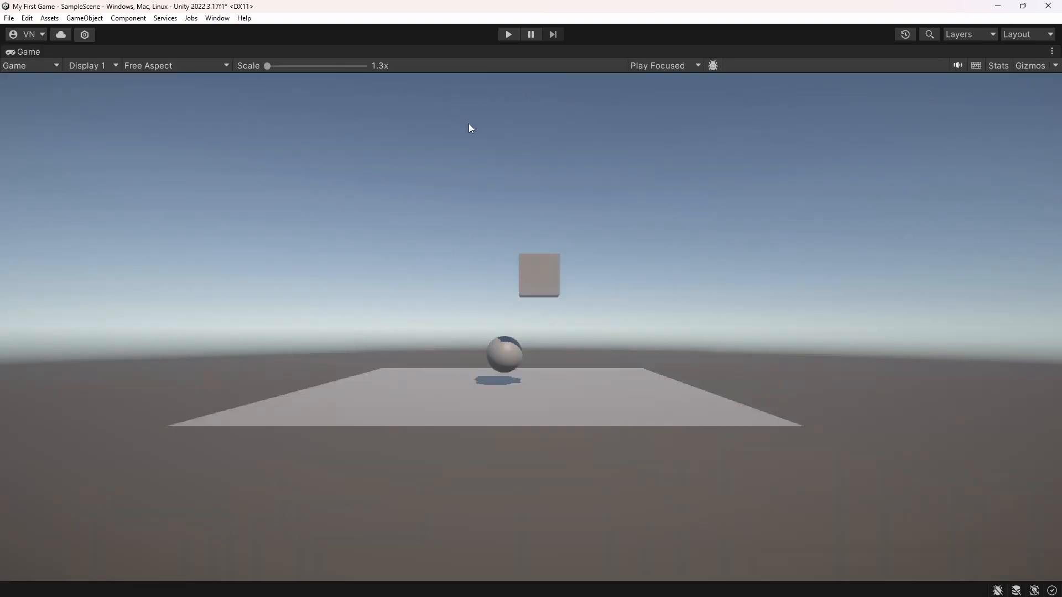
# Run the game in Play mode, stop it, and restore the Game view to its normal size
pyautogui.click(509, 35)
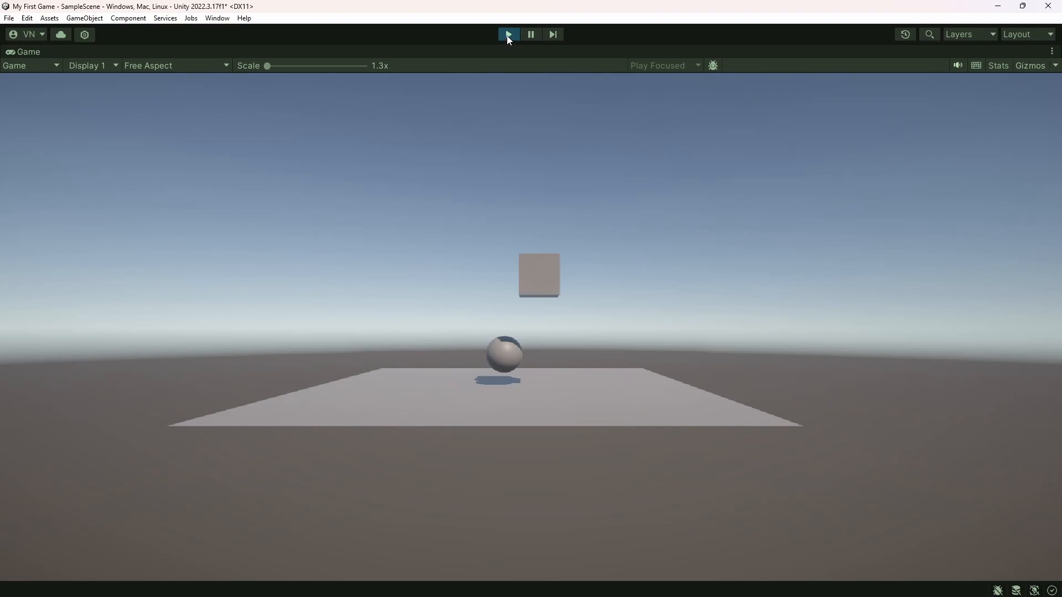
pyautogui.click(508, 35)
pyautogui.click(1052, 52)
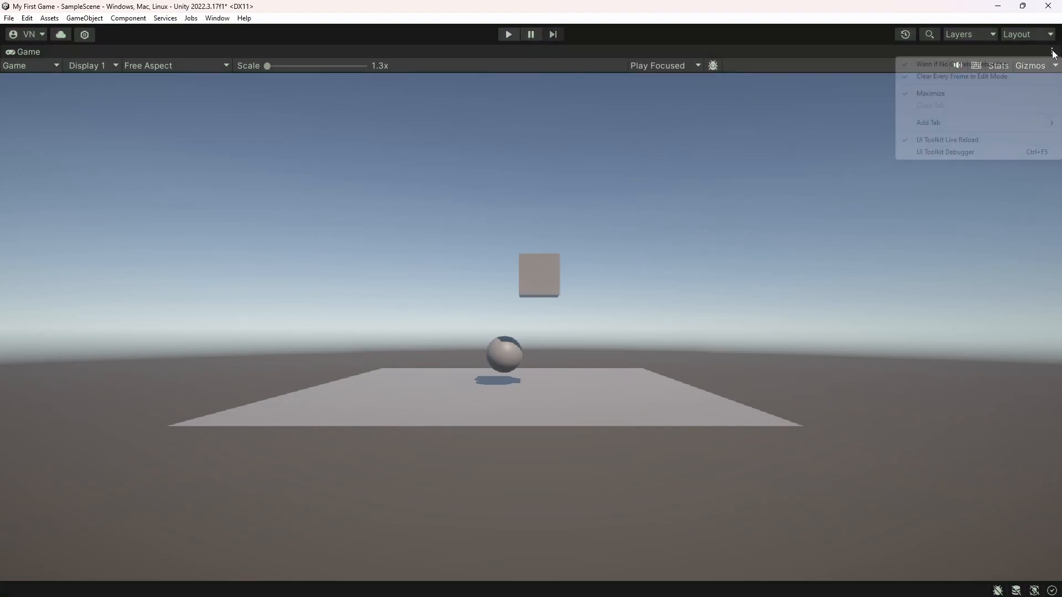
pyautogui.click(930, 93)
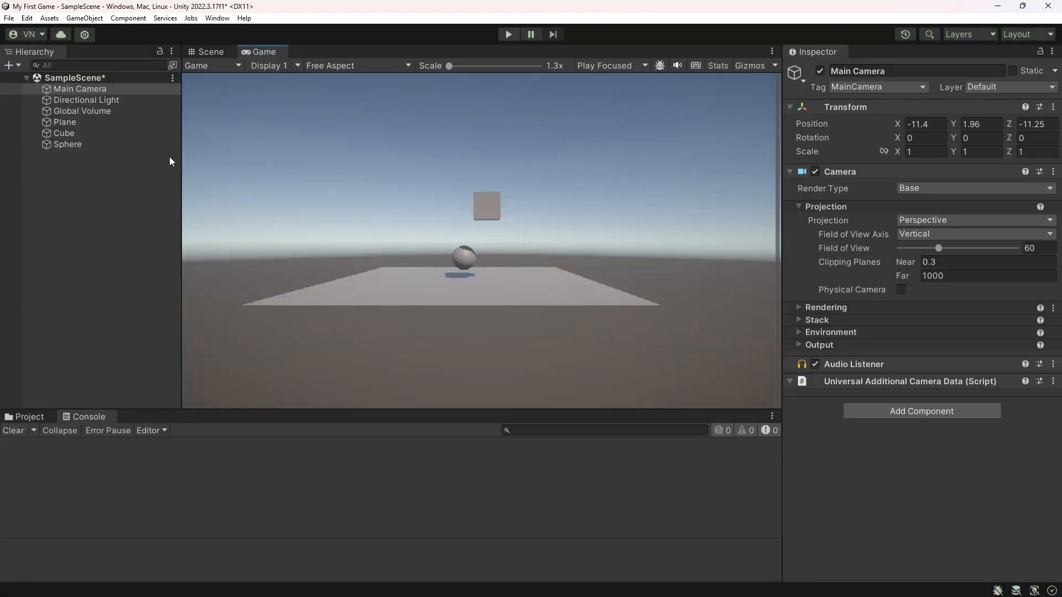
# Add a Rigidbody component to the Cube
pyautogui.click(65, 134)
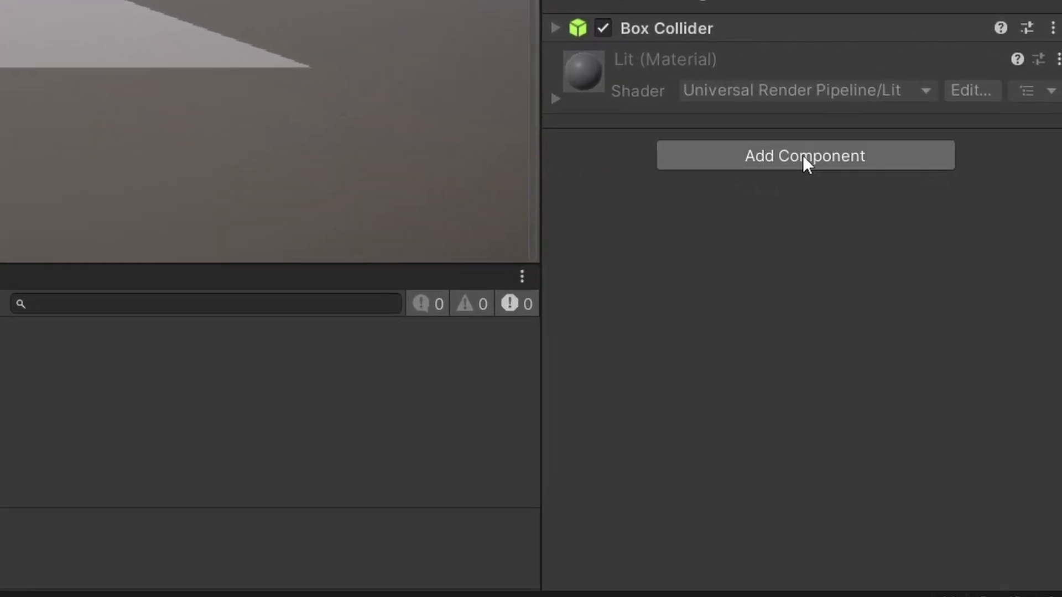
pyautogui.click(802, 155)
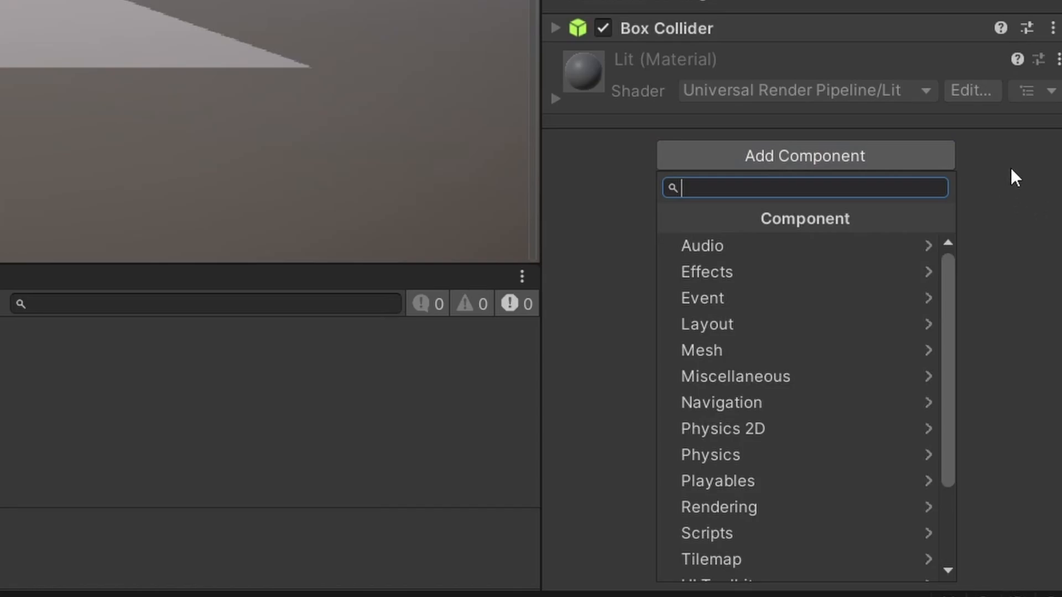
pyautogui.scroll(-3, 807, 289)
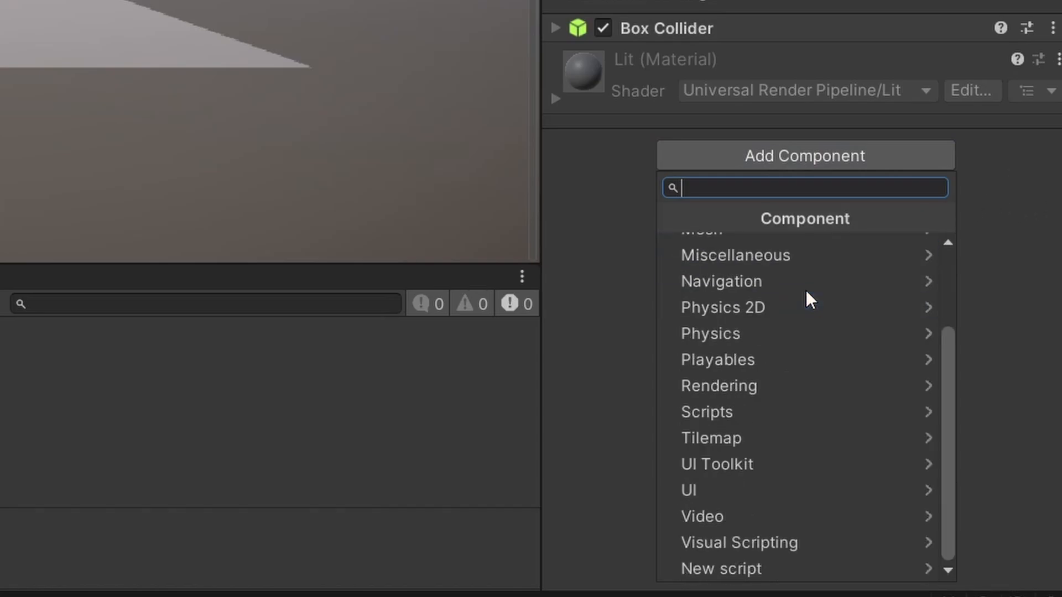
pyautogui.scroll(3, 806, 291)
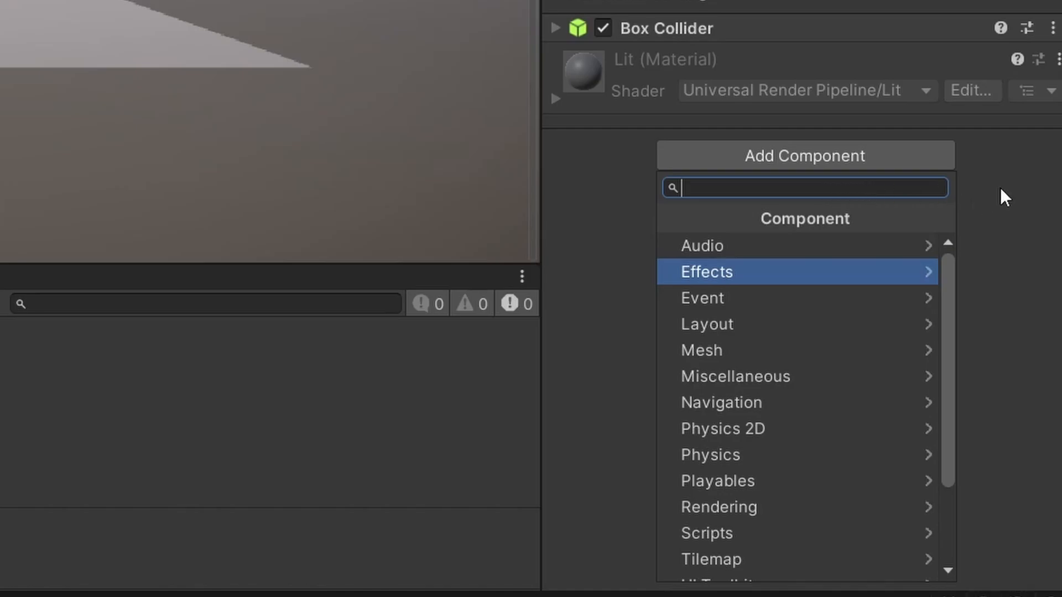
pyautogui.write('rigid')
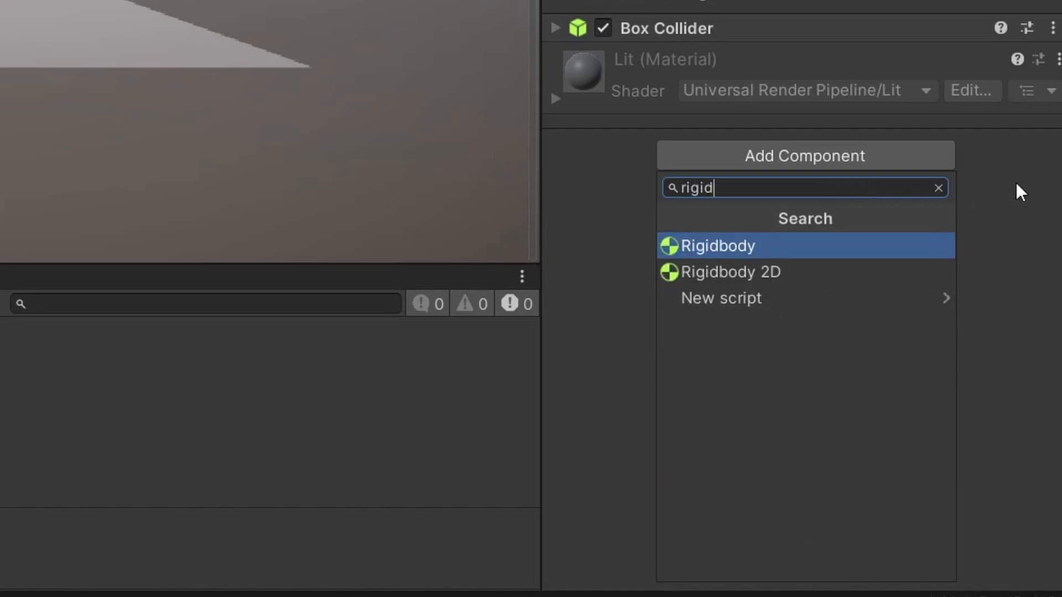
pyautogui.click(726, 250)
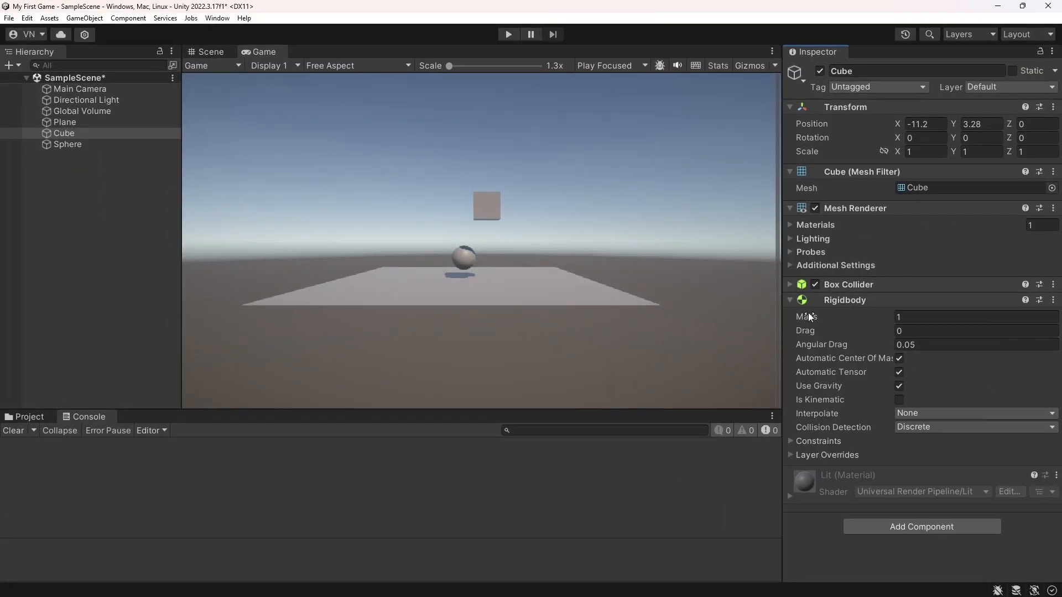
# Raise the Cube to about Y 4.37 and shift it sideways from the sphere to about X -9.18
pyautogui.click(206, 52)
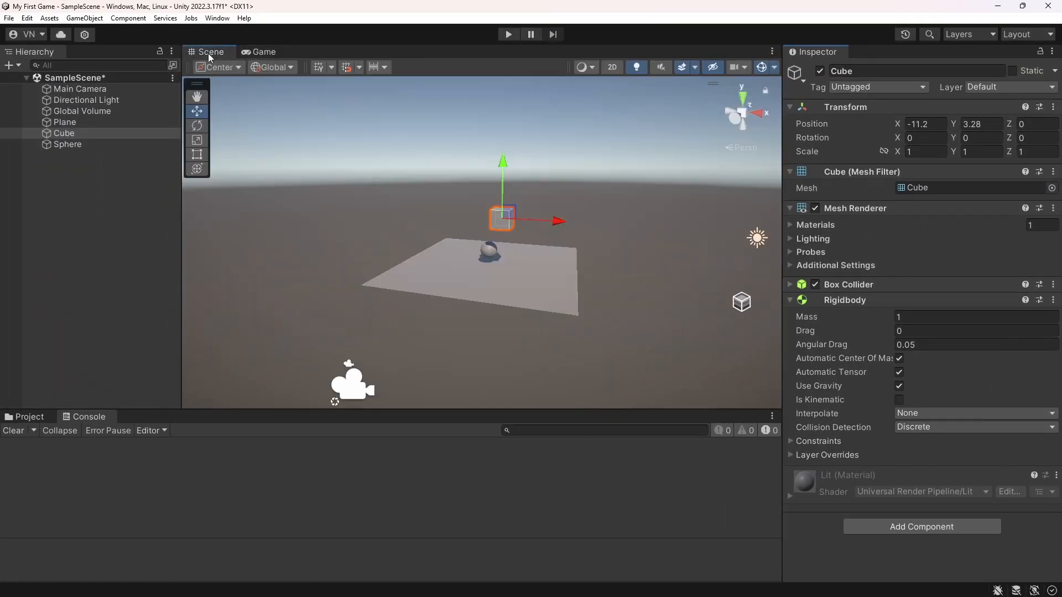
pyautogui.moveTo(502, 164); pyautogui.dragTo(503, 136)
pyautogui.click(255, 51)
pyautogui.click(207, 51)
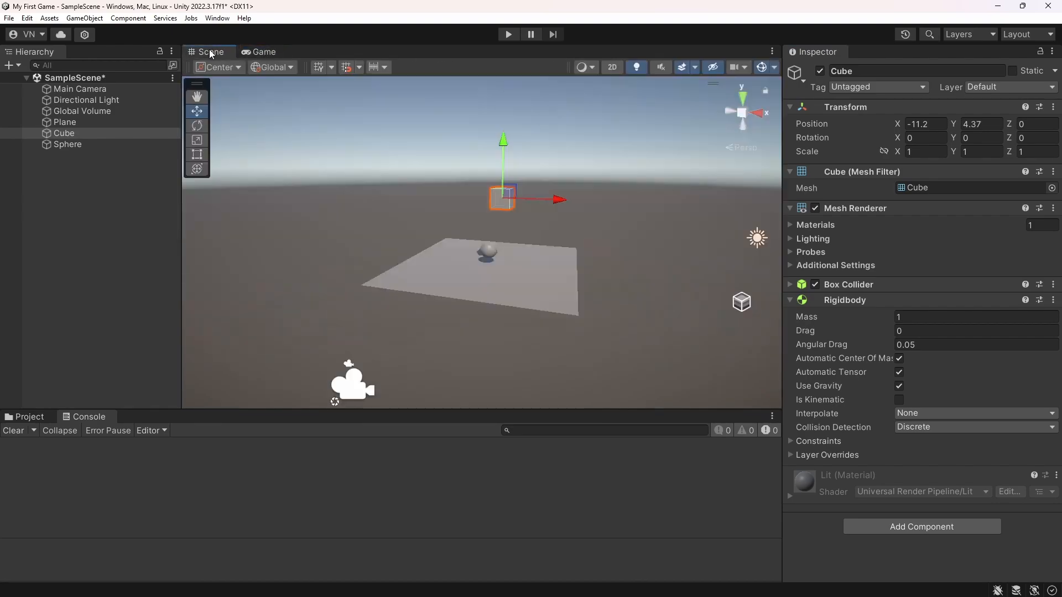
pyautogui.moveTo(559, 201); pyautogui.dragTo(603, 202)
# Play the game in the Game view to watch the cube's gravity behaviour, and stop it
pyautogui.click(259, 52)
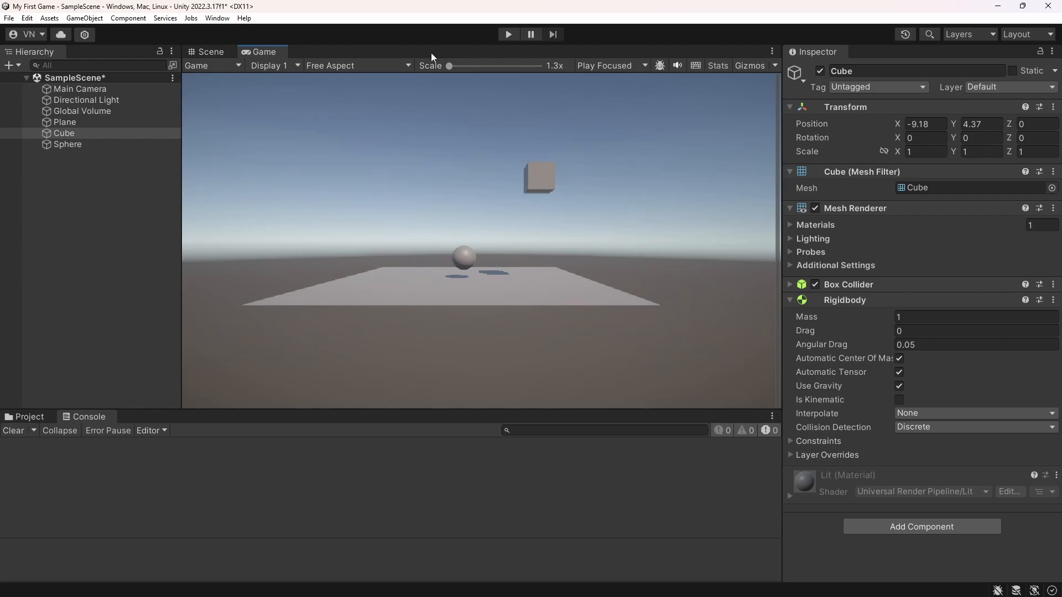
pyautogui.click(509, 34)
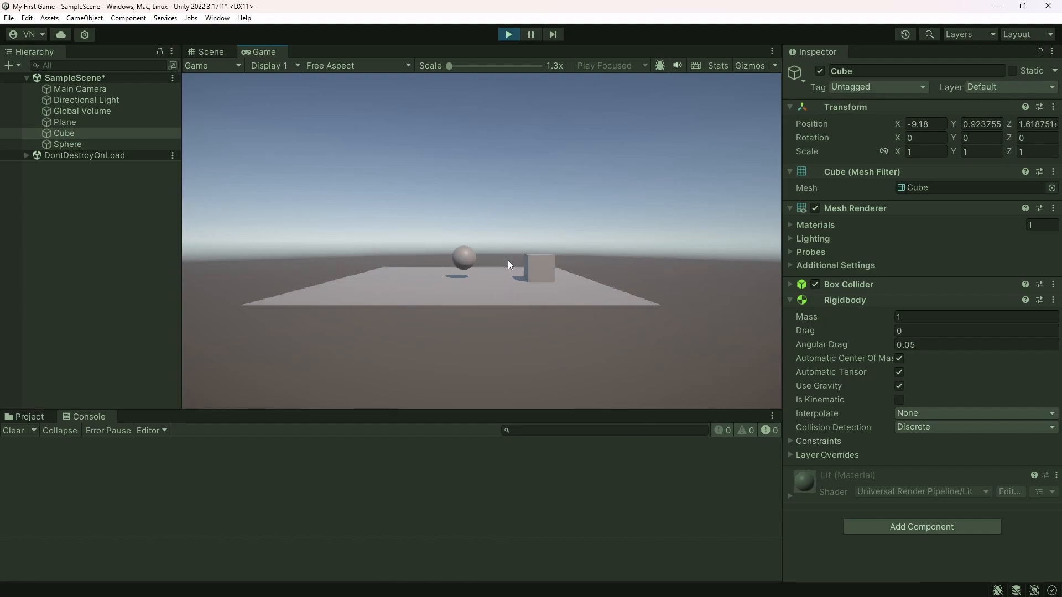
pyautogui.click(509, 34)
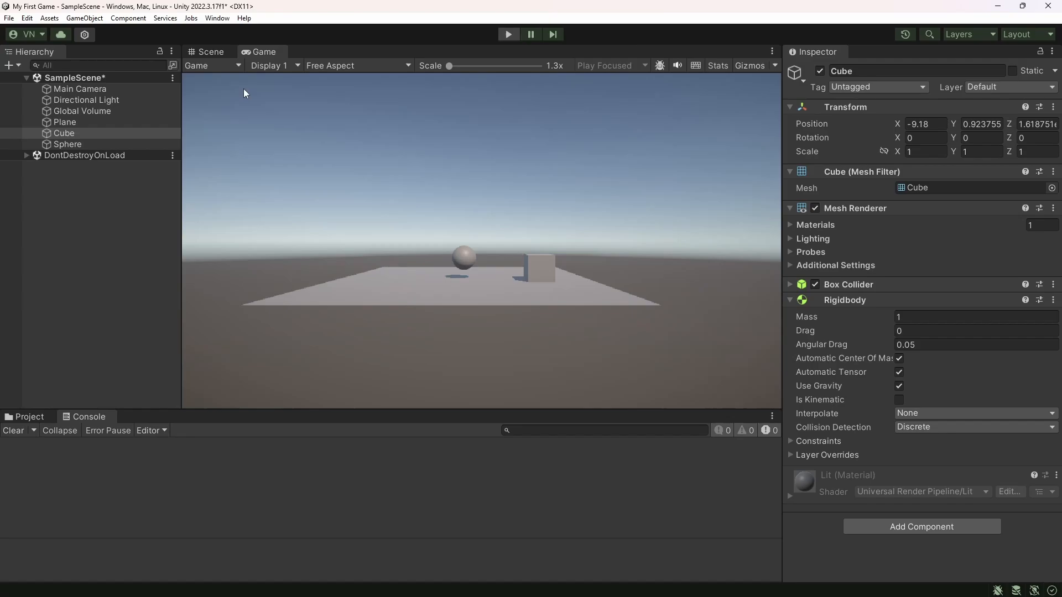
# Move the Cube back above the sphere at about X -11.55 and lower it closer to the sphere
pyautogui.click(210, 50)
pyautogui.moveTo(597, 207); pyautogui.dragTo(545, 202)
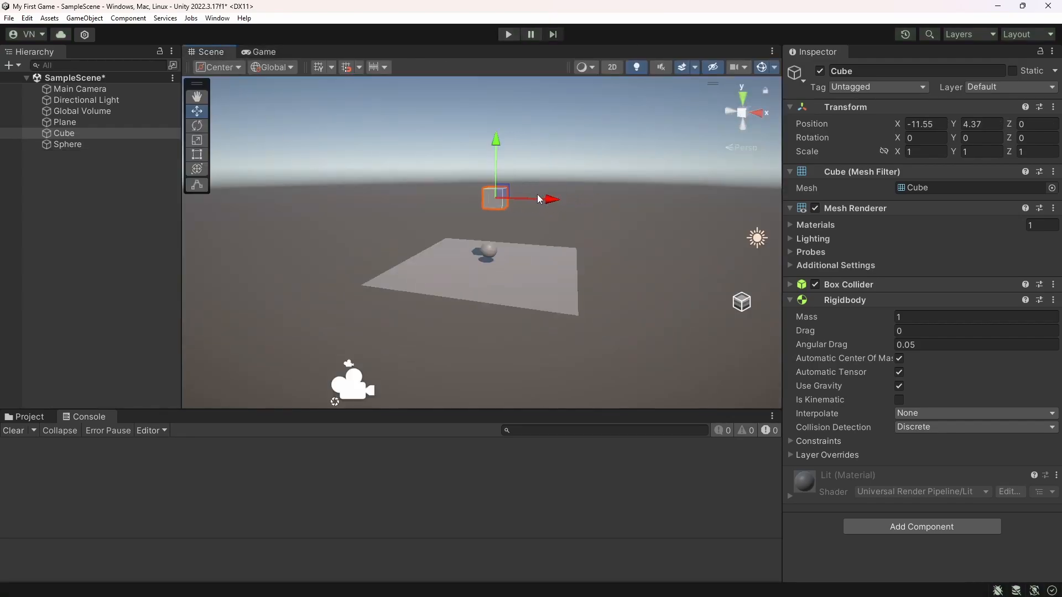
pyautogui.click(493, 140)
pyautogui.click(489, 205)
pyautogui.moveTo(497, 147); pyautogui.dragTo(497, 173)
# Shift the Sphere slightly along the X axis to about -12.02, beneath the cube
pyautogui.moveTo(502, 280); pyautogui.dragTo(469, 268, button='right')
pyautogui.click(481, 246)
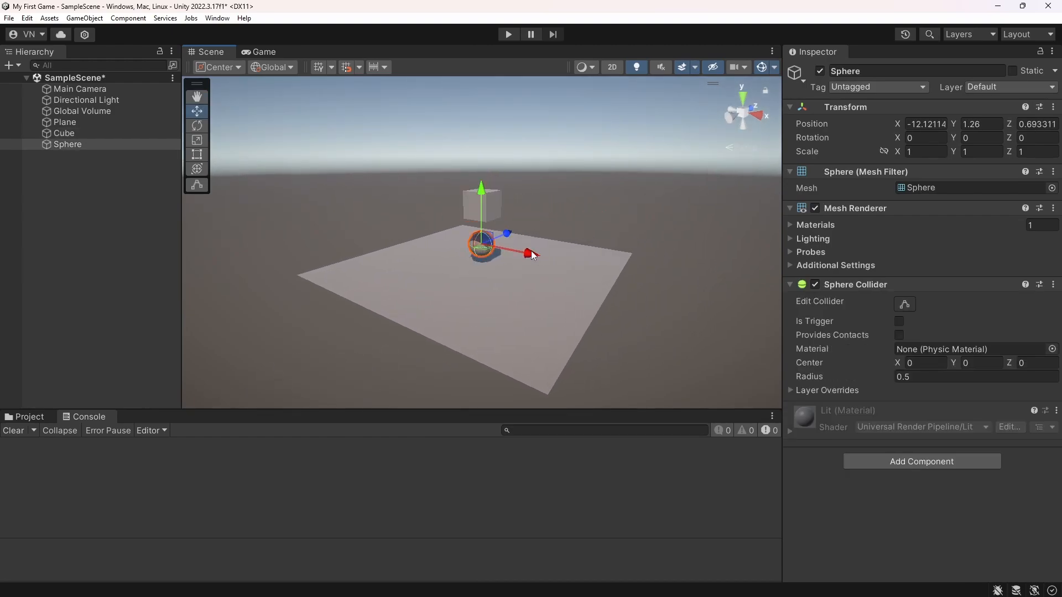
pyautogui.moveTo(532, 254); pyautogui.dragTo(535, 254)
# Play the game in the Game view to watch the cube collide with the sphere, and stop it
pyautogui.click(264, 52)
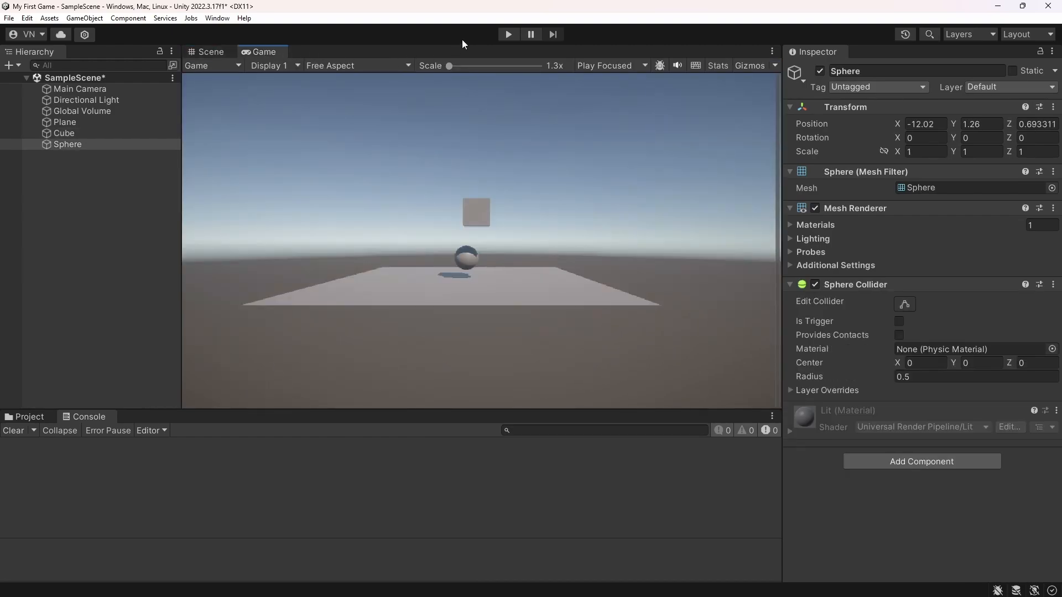
pyautogui.click(508, 35)
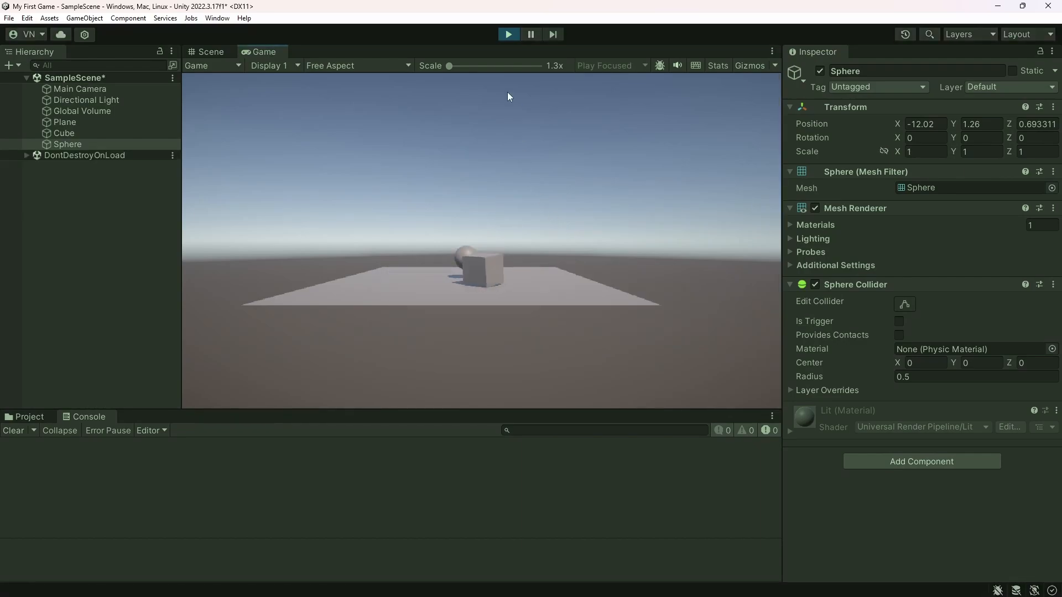
pyautogui.click(507, 35)
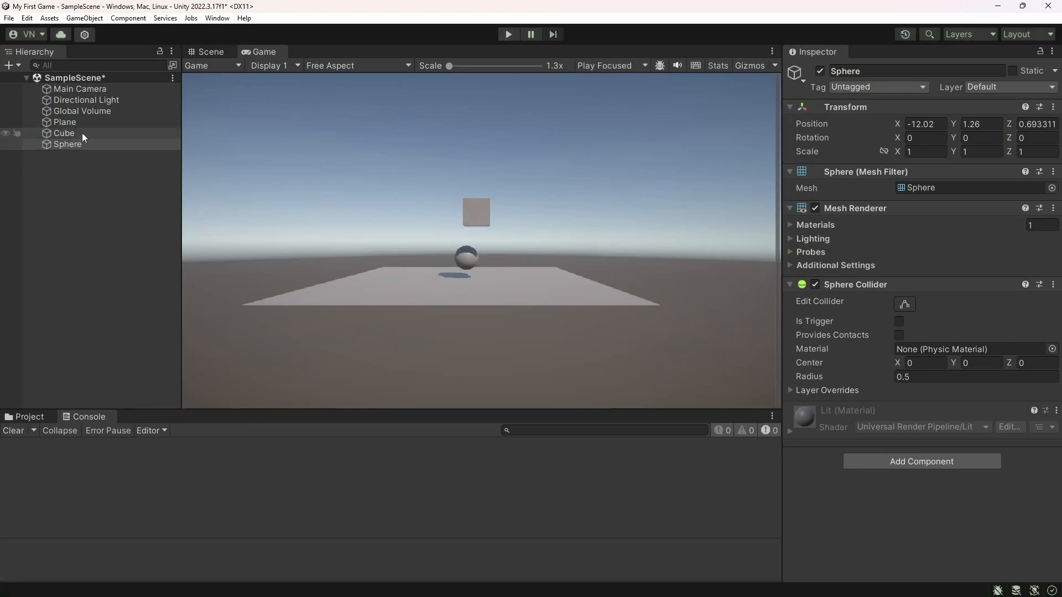
# Add a Rigidbody component to the Sphere
pyautogui.click(72, 143)
pyautogui.click(934, 465)
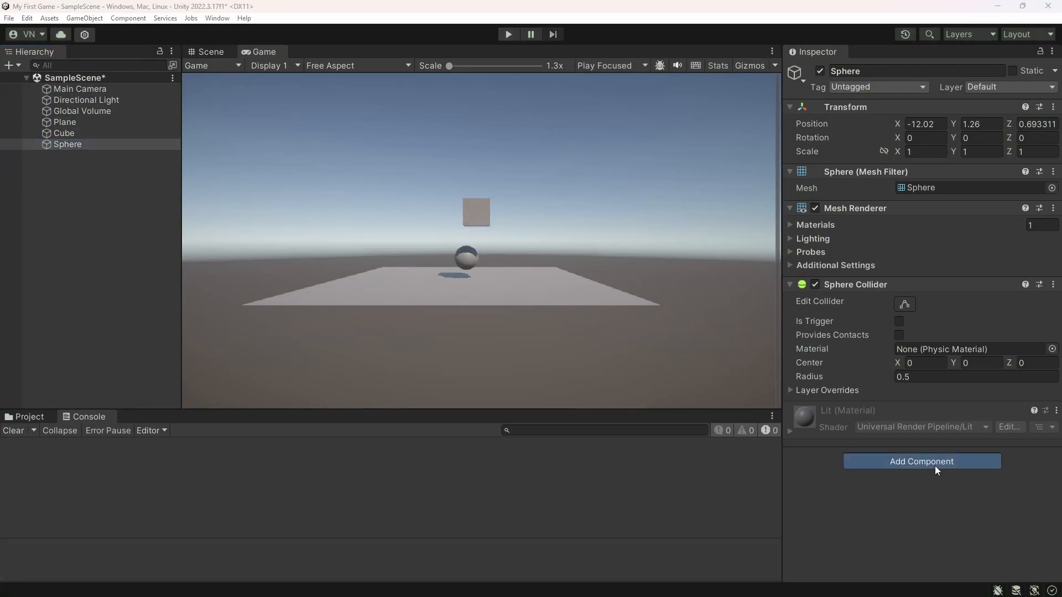
pyautogui.click(884, 420)
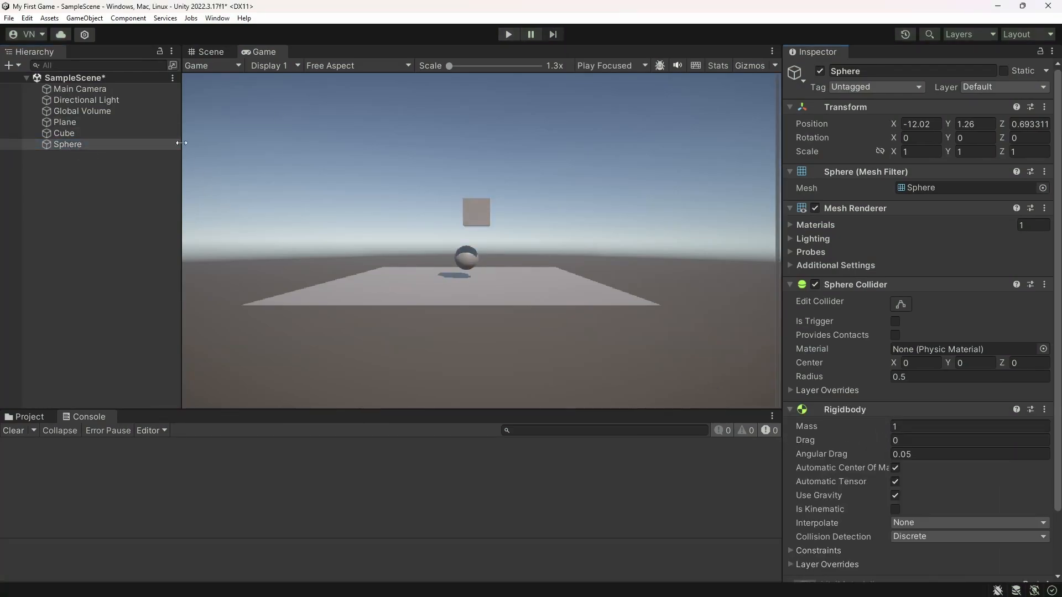
# Raise the Sphere in the Scene view to about Y 1.68
pyautogui.click(204, 52)
pyautogui.moveTo(484, 193); pyautogui.dragTo(484, 182)
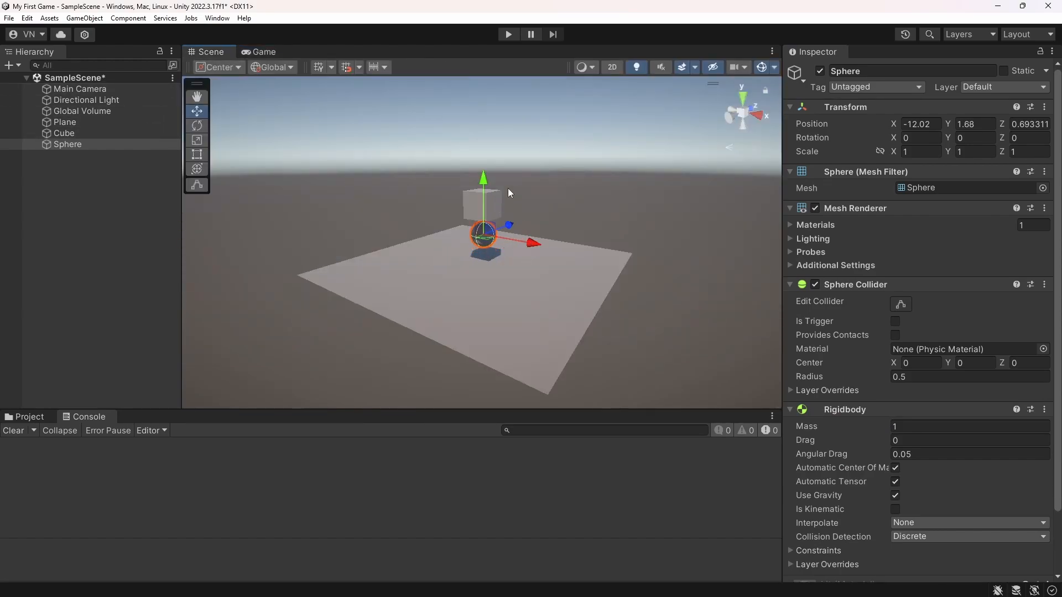
# Play the game in the Game view to watch the raised sphere and the cube fall, and return to the Scene view
pyautogui.click(260, 52)
pyautogui.click(516, 35)
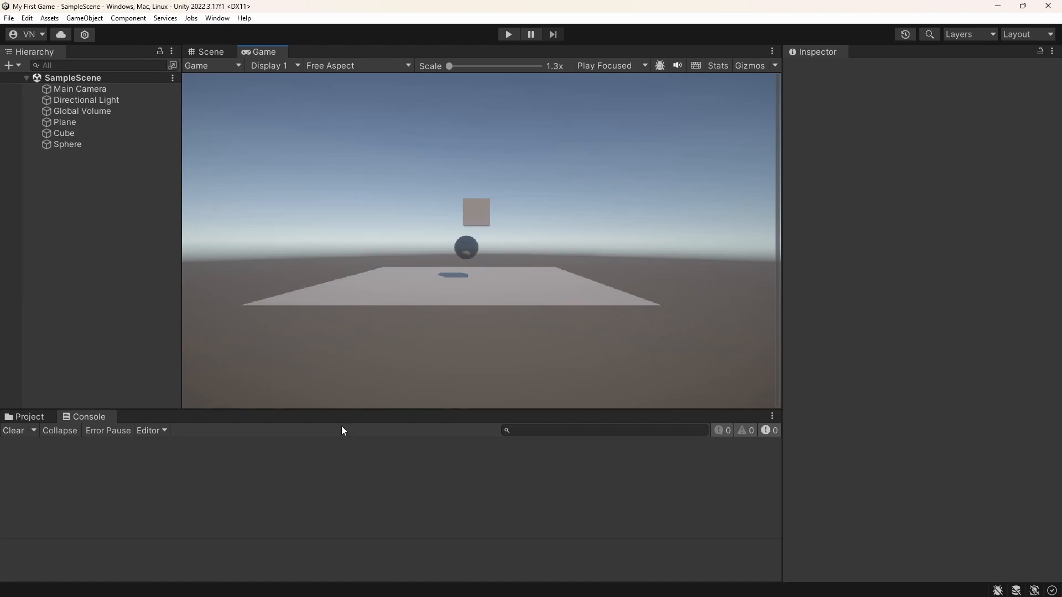
pyautogui.click(206, 51)
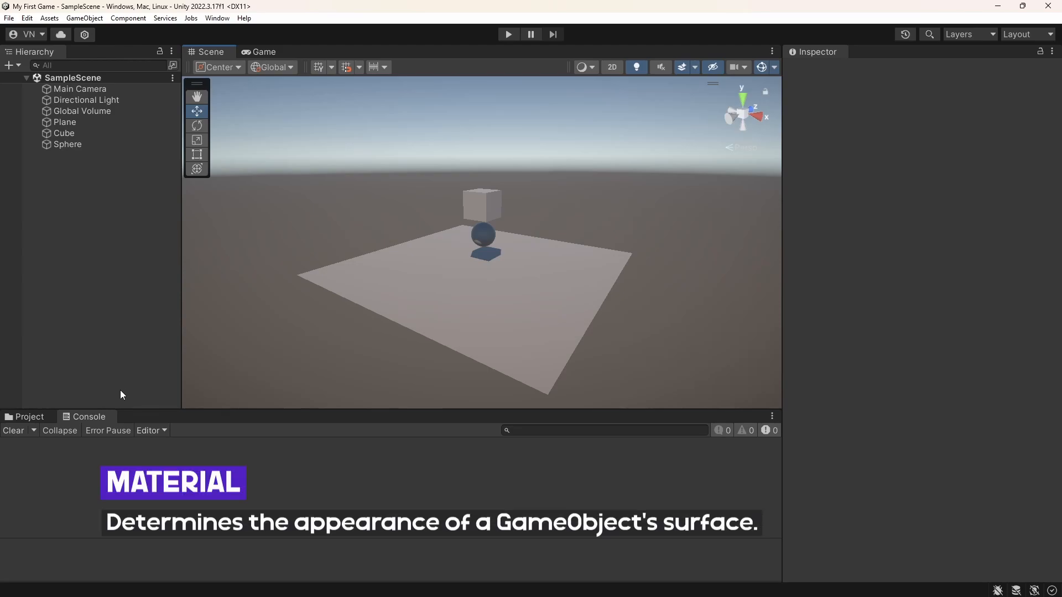
pyautogui.moveTo(405, 306)
pyautogui.keyDown('alt'); pyautogui.mouseDown()
pyautogui.moveTo(427, 301)
pyautogui.moveTo(420, 307)
pyautogui.mouseUp(); pyautogui.keyUp('alt')
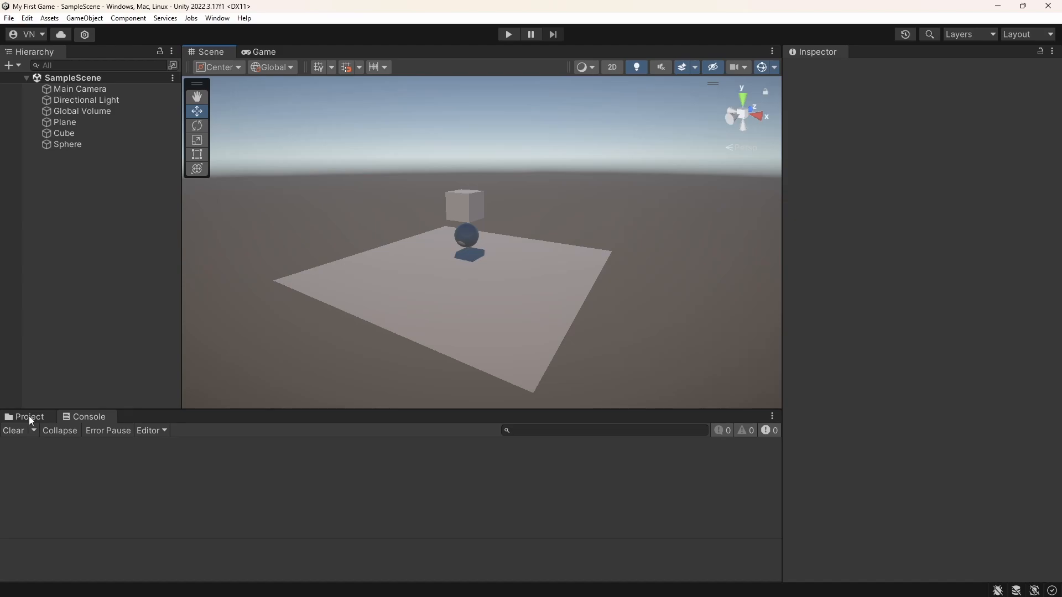
# Examine the URP Balanced and URP HighFidelity assets in the project's Settings folder
pyautogui.click(29, 416)
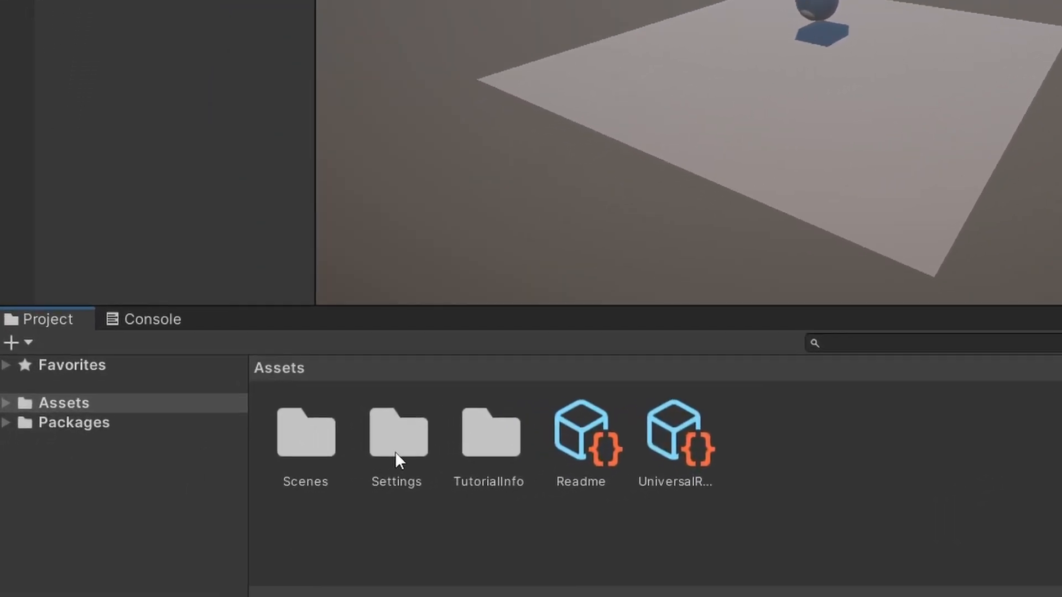
pyautogui.doubleClick(395, 451)
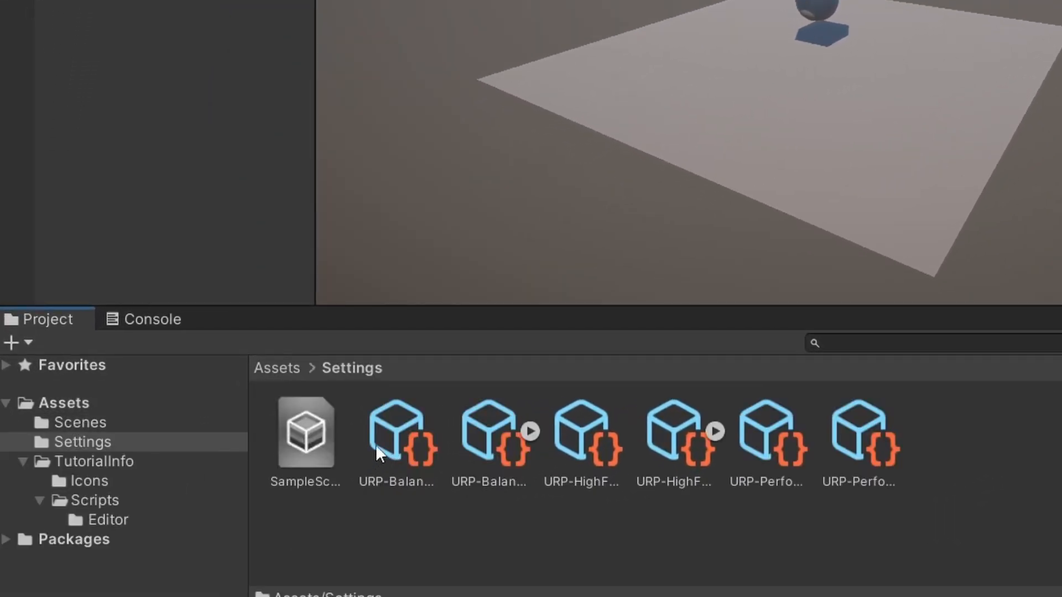
pyautogui.click(407, 435)
pyautogui.click(488, 431)
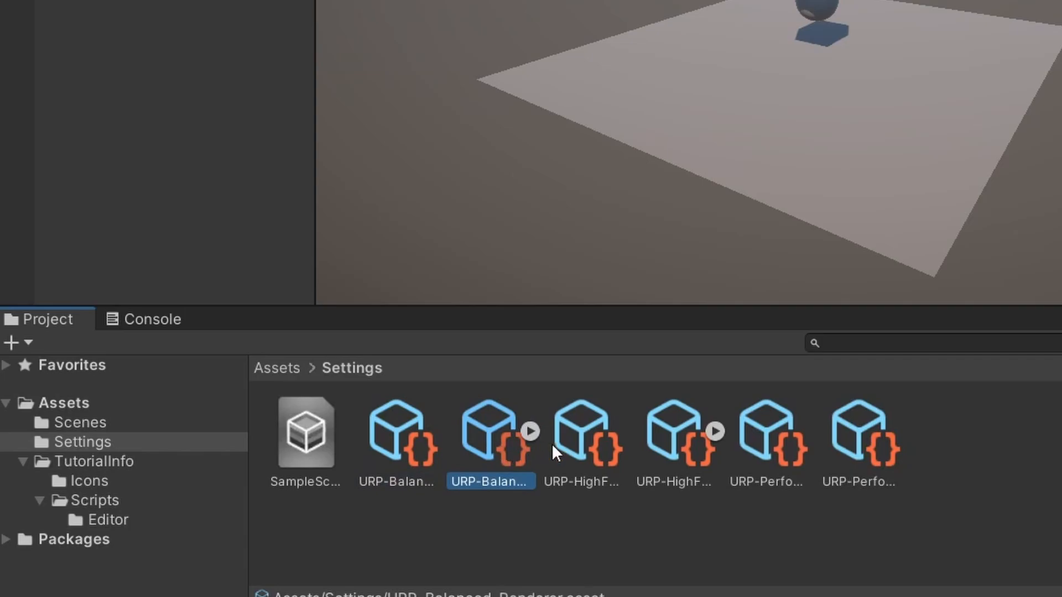
pyautogui.click(586, 437)
pyautogui.click(681, 436)
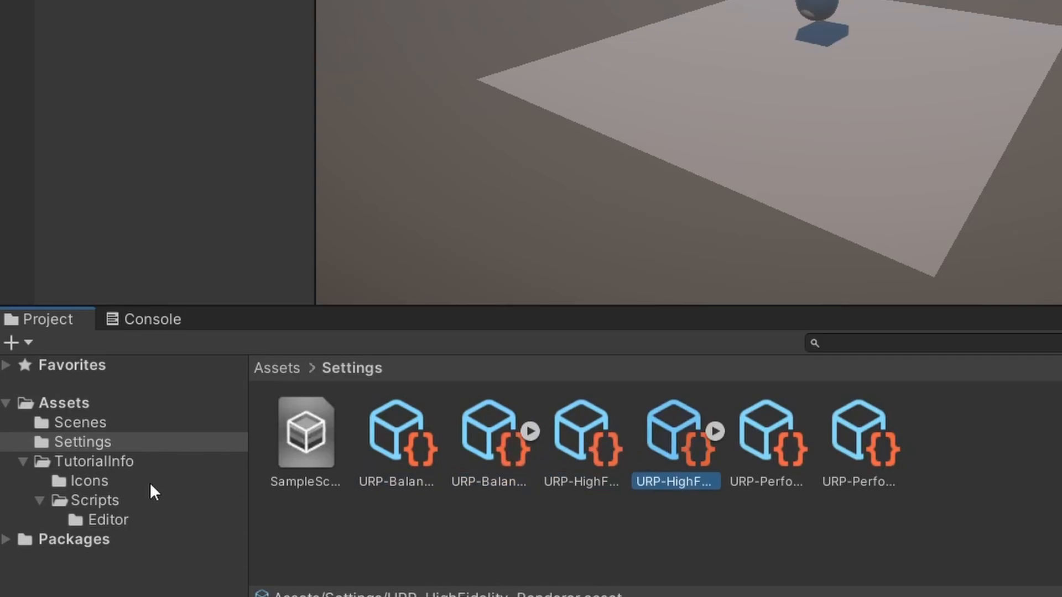
# Look through the TutorialInfo folder's Scripts subfolder, including its Readme script and Editor folder, and view the Scenes folder
pyautogui.click(24, 460)
pyautogui.click(119, 459)
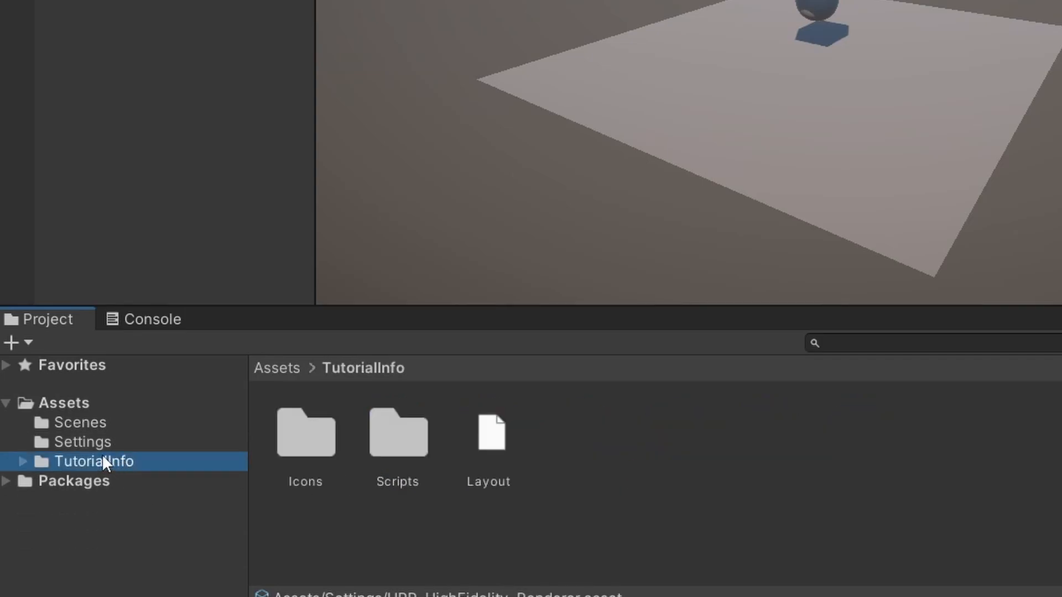
pyautogui.doubleClick(377, 452)
pyautogui.click(377, 449)
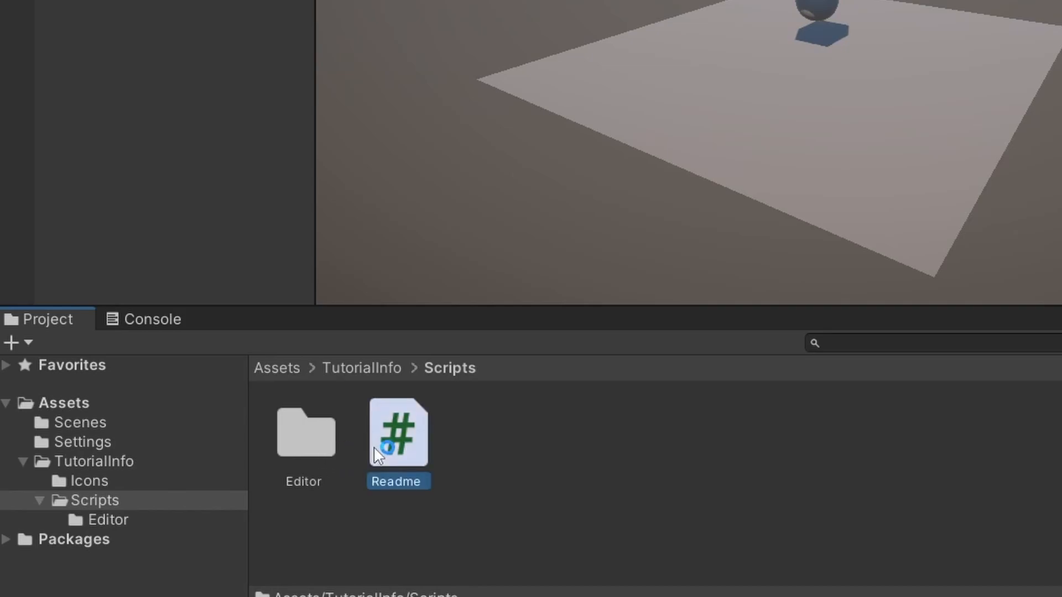
pyautogui.click(304, 448)
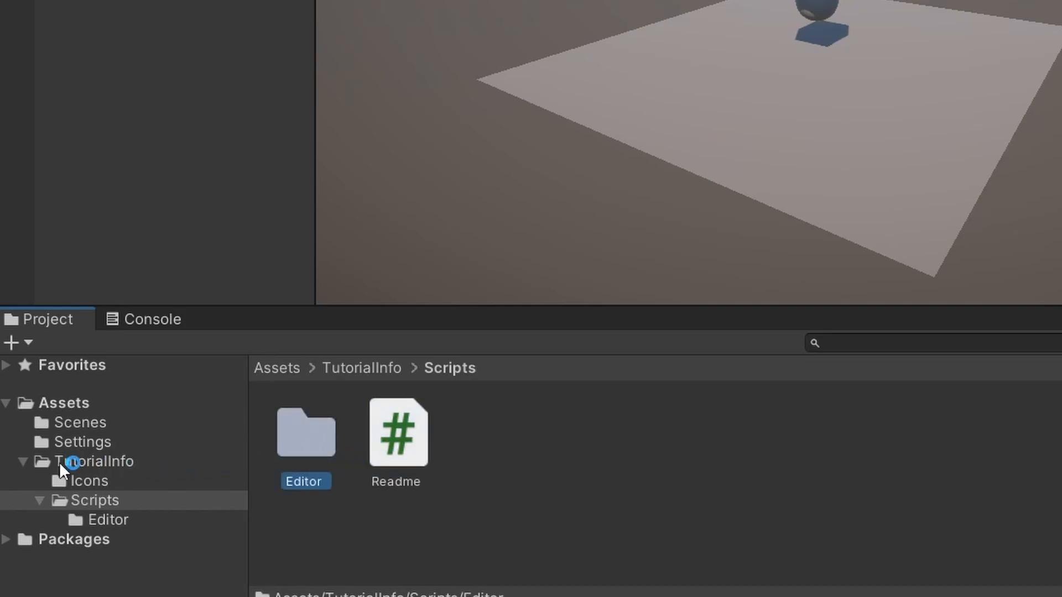
pyautogui.click(24, 462)
pyautogui.click(74, 426)
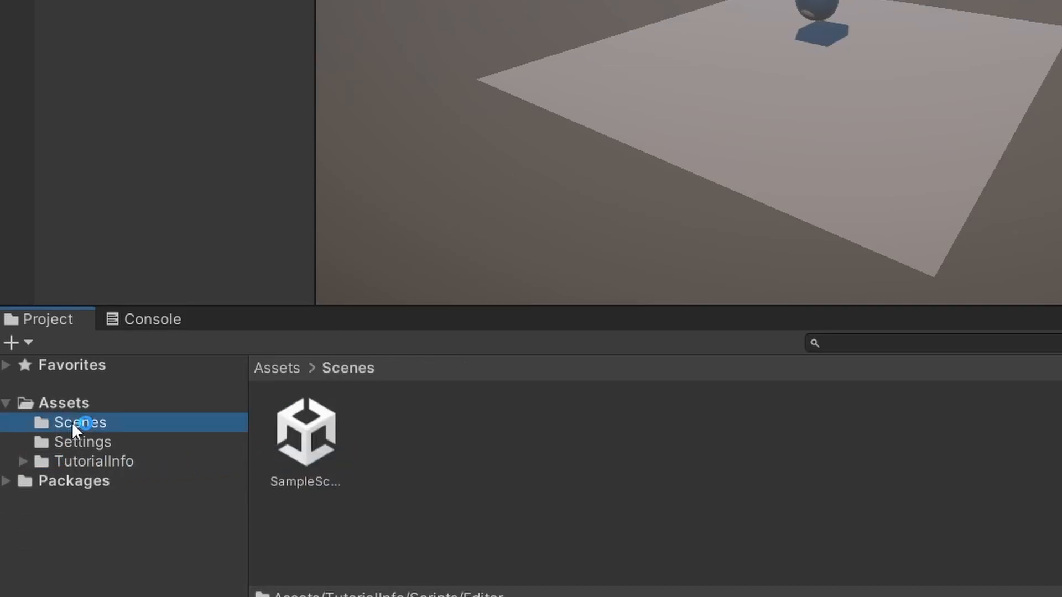
# Examine the Readme and UniversalRenderPipelineGlobalSettings assets in the root Assets folder, and collapse the Assets folder tree
pyautogui.click(276, 369)
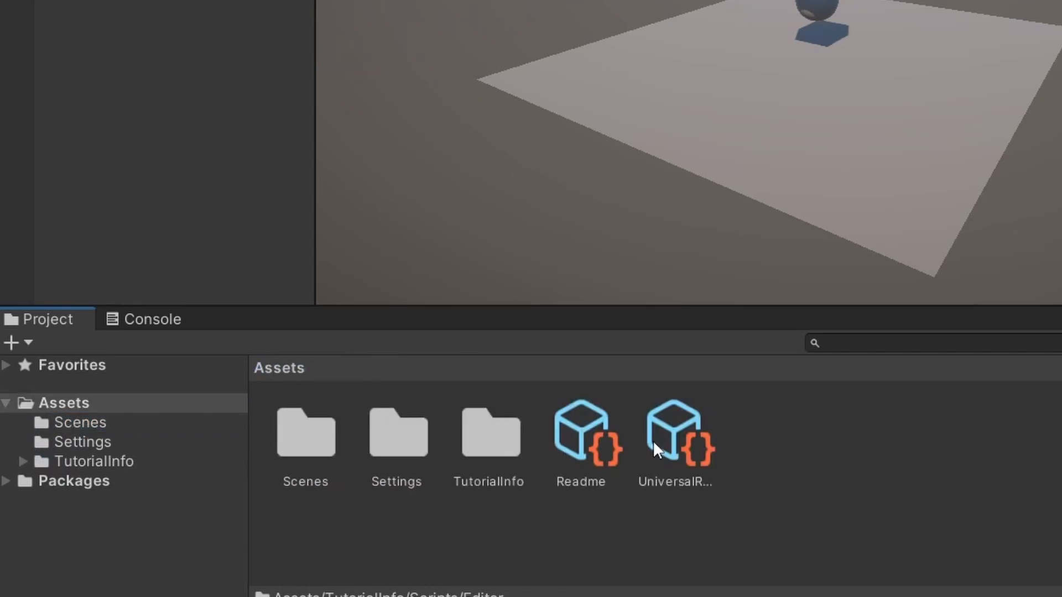
pyautogui.click(594, 439)
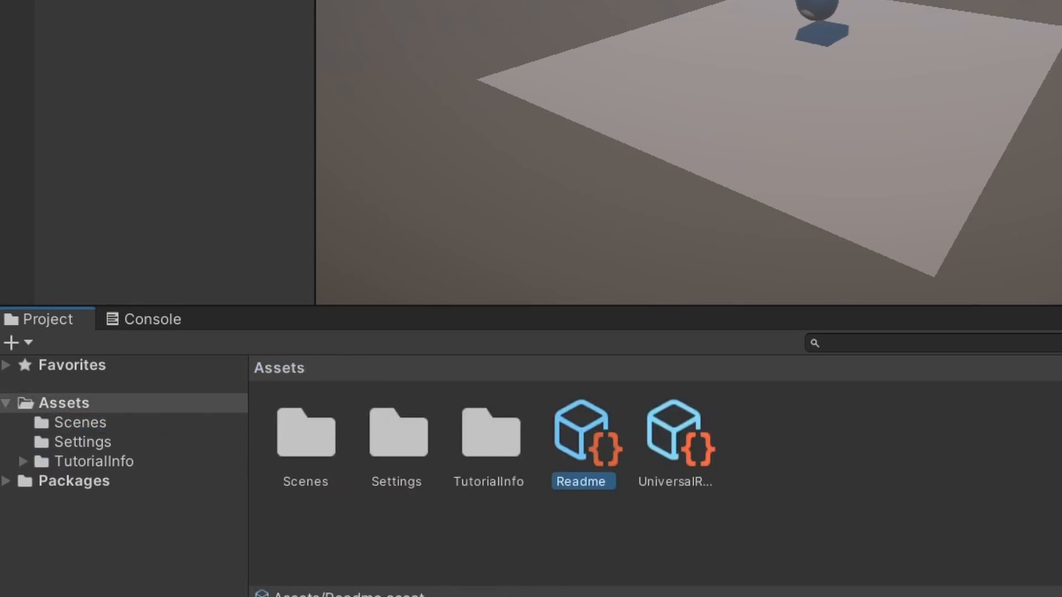
pyautogui.click(693, 441)
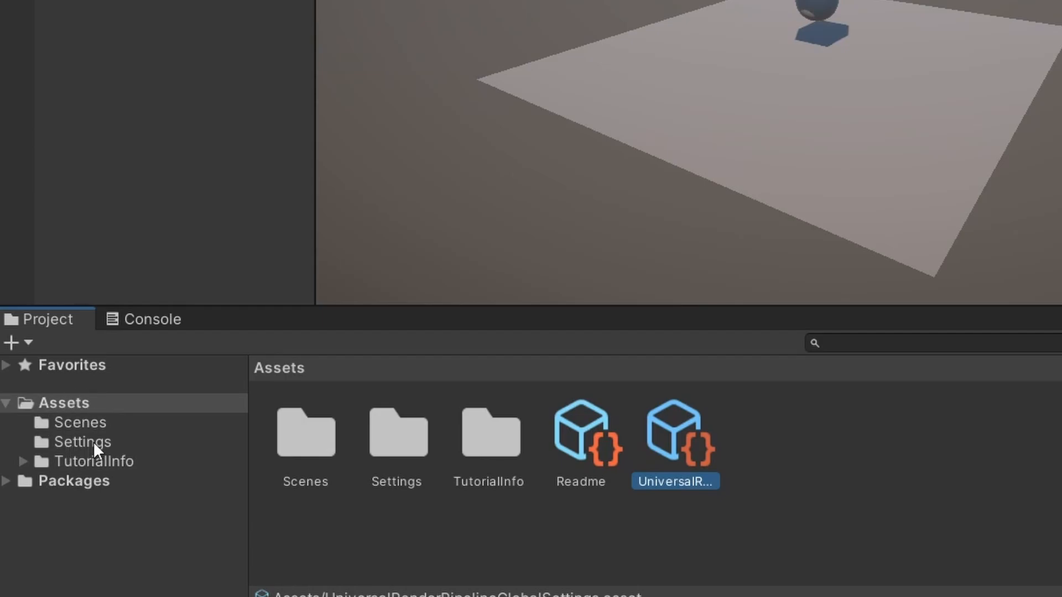
pyautogui.click(7, 404)
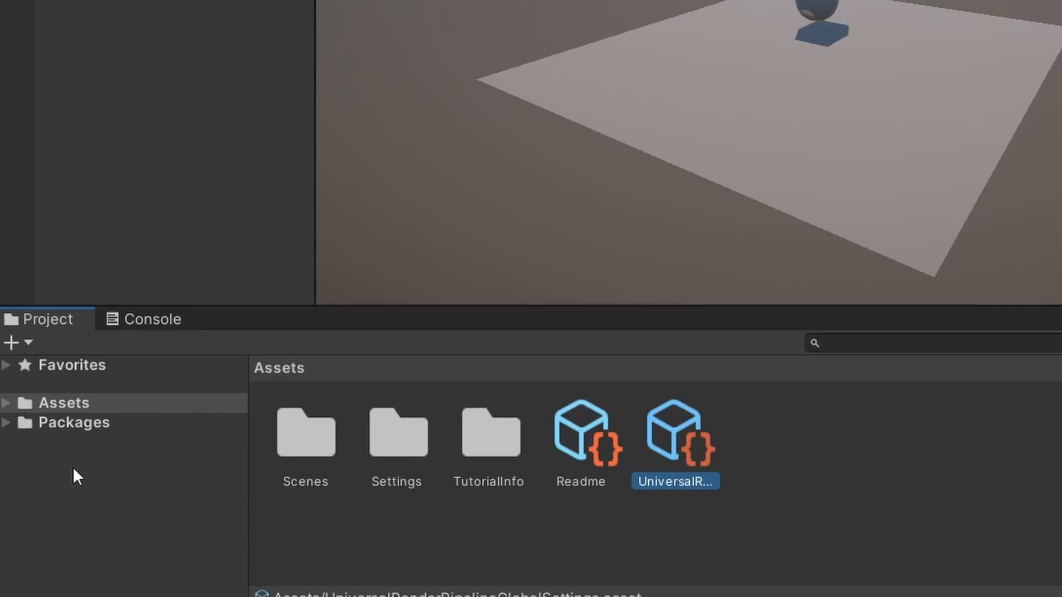
pyautogui.click(583, 451)
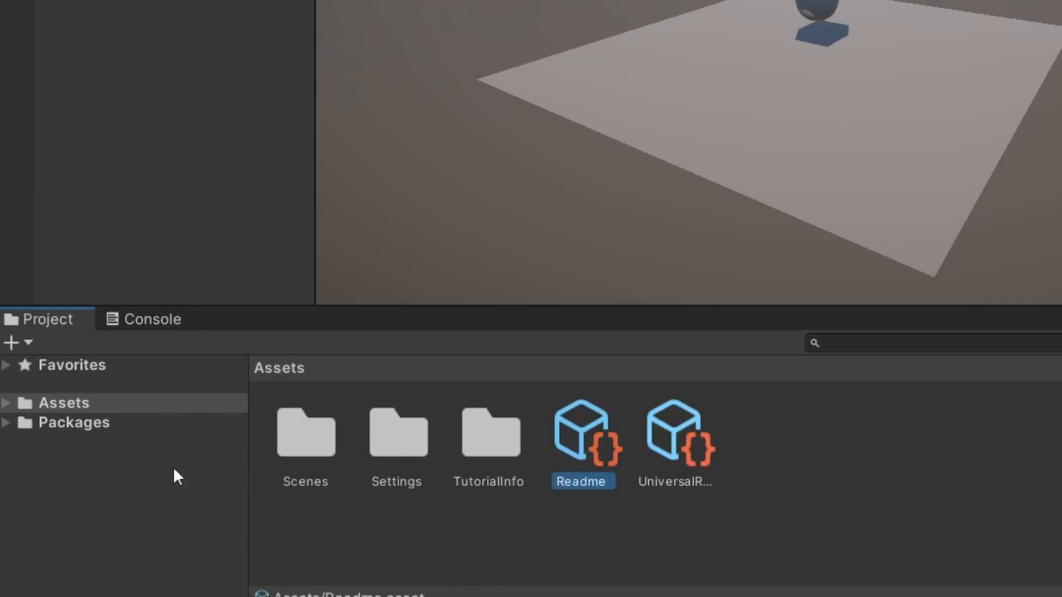
# Look through the Packages folder, examine the changelog and LICENSE files in the Unity UI package, and collapse the Packages tree
pyautogui.click(62, 423)
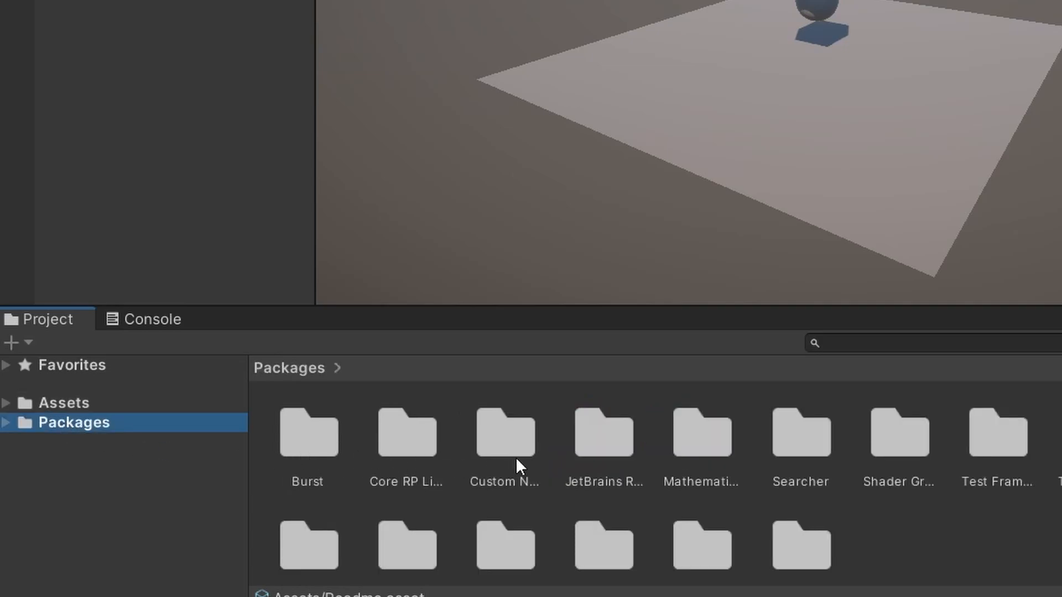
pyautogui.click(1061, 448)
pyautogui.doubleClick(1061, 448)
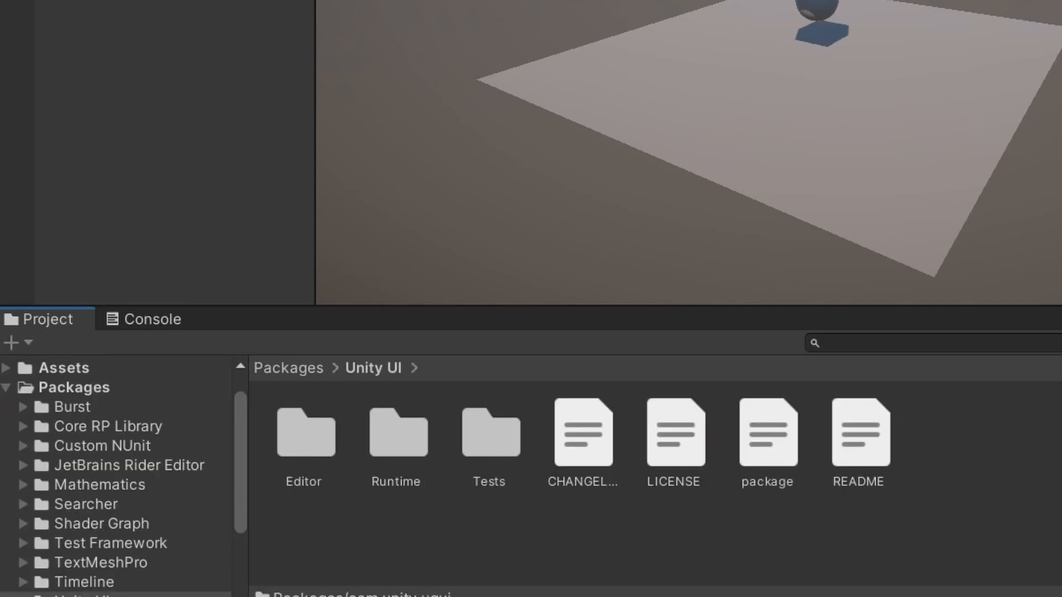
pyautogui.click(600, 442)
pyautogui.click(702, 449)
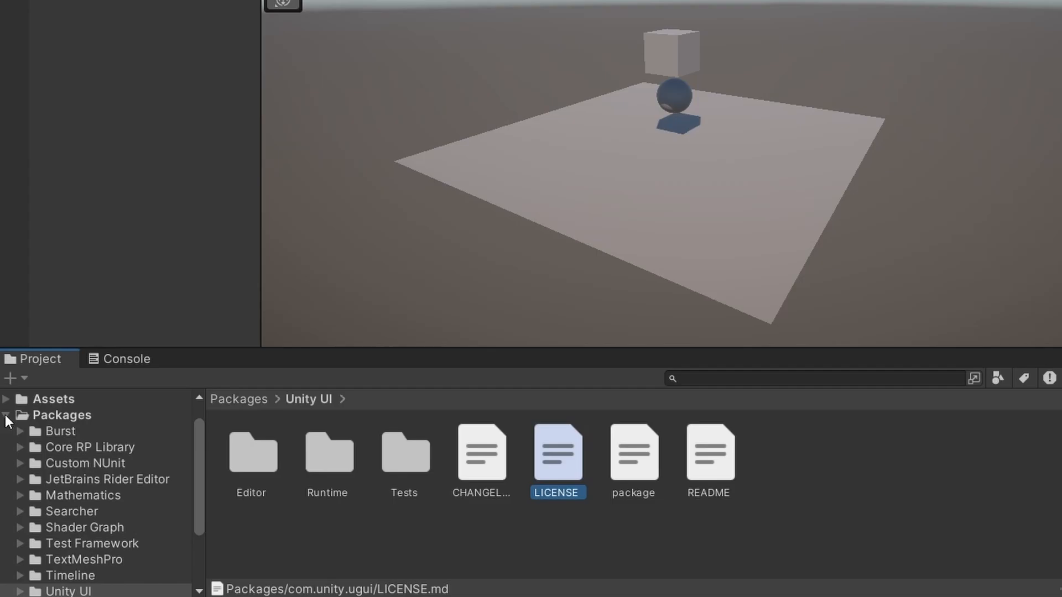
pyautogui.click(6, 416)
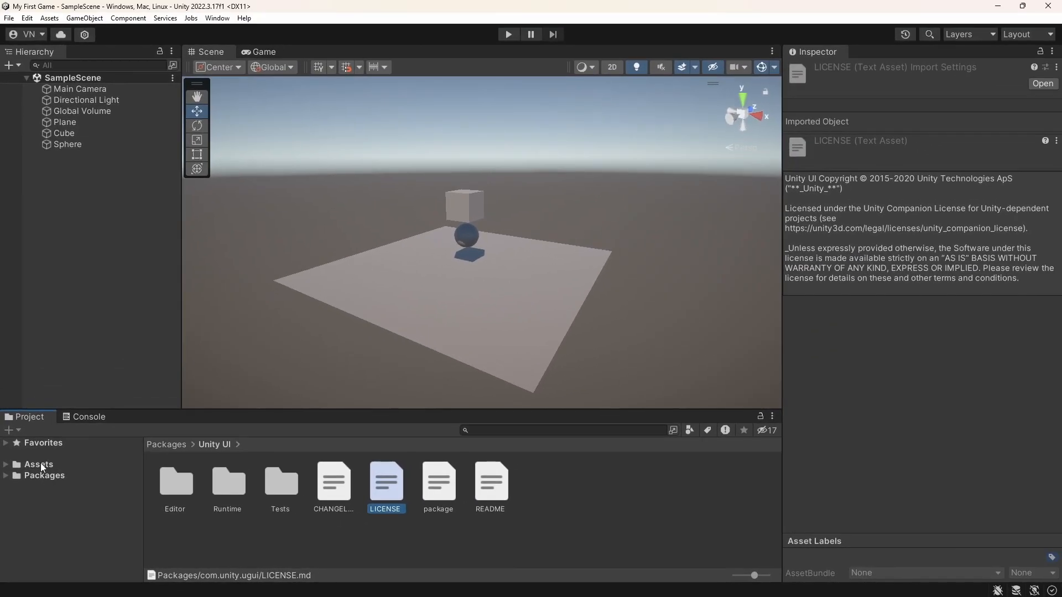
# Create a new material named Red in the Assets folder
pyautogui.click(40, 464)
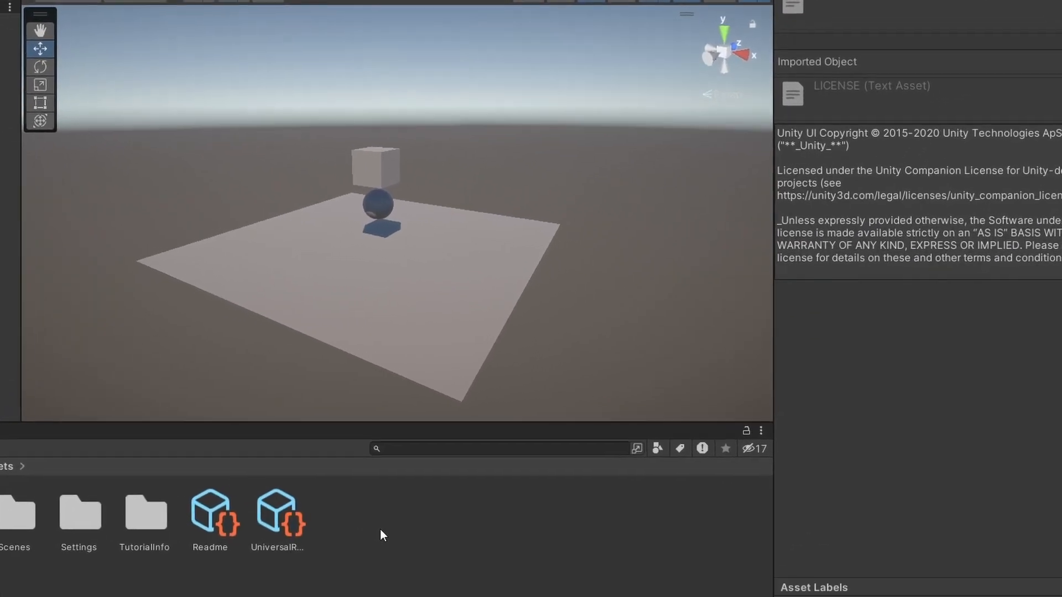
pyautogui.rightClick(470, 494)
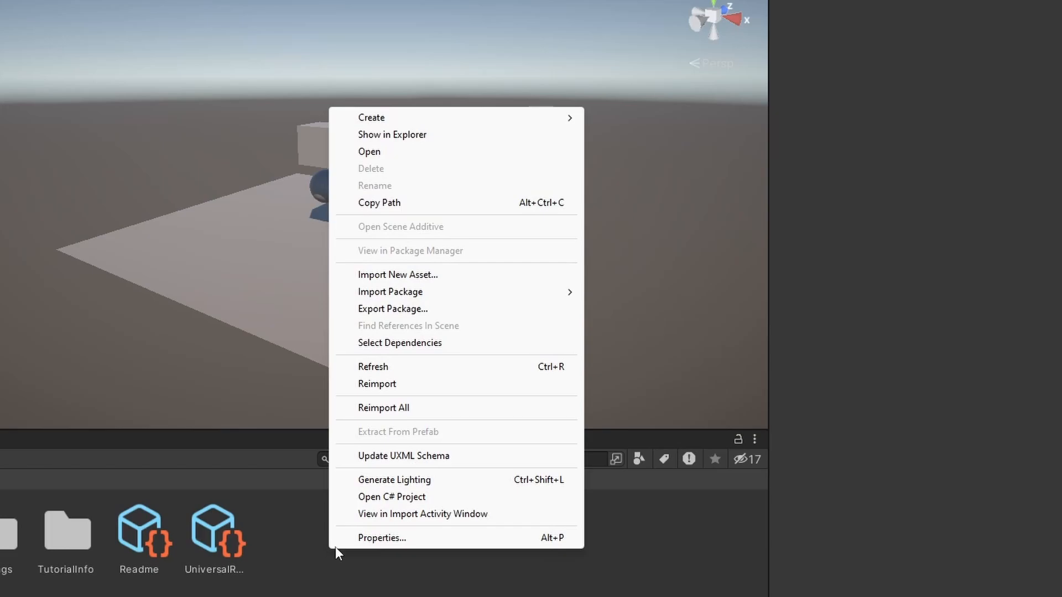
pyautogui.moveTo(480, 121)
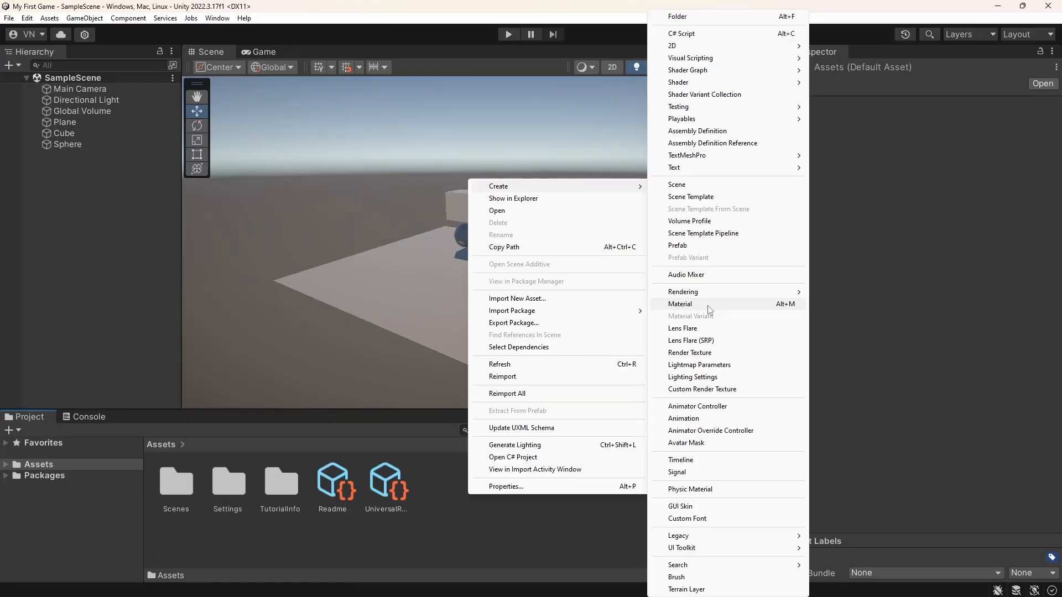
pyautogui.click(667, 287)
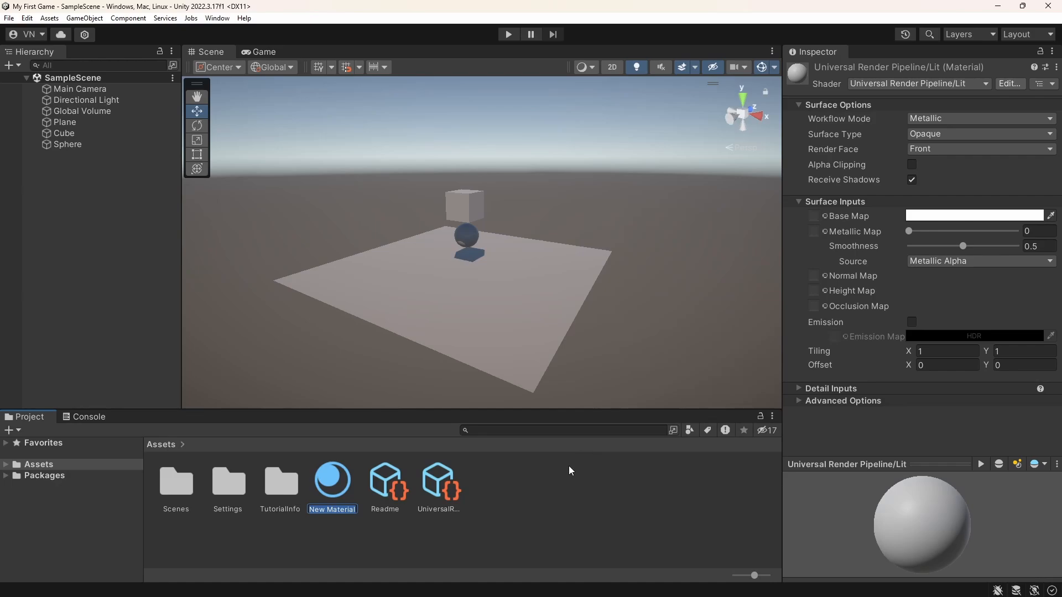
pyautogui.write('Red')
pyautogui.press('Return')
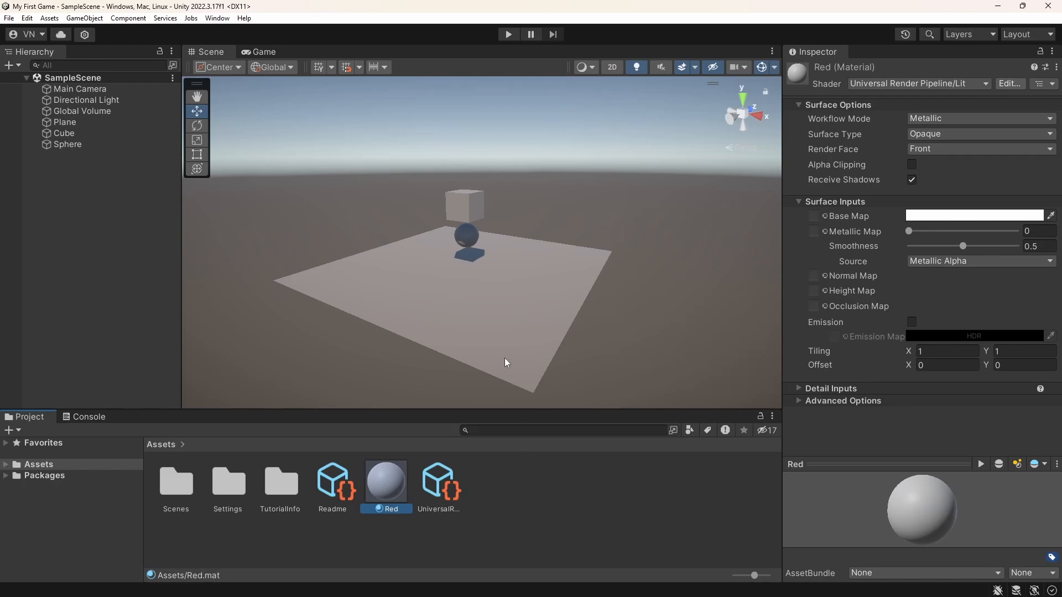
# Open the Red material's Base Map color for editing and pick a bright red, F40B0B
pyautogui.keyDown('alt'); pyautogui.moveTo(498, 352); pyautogui.dragTo(523, 347); pyautogui.keyUp('alt')
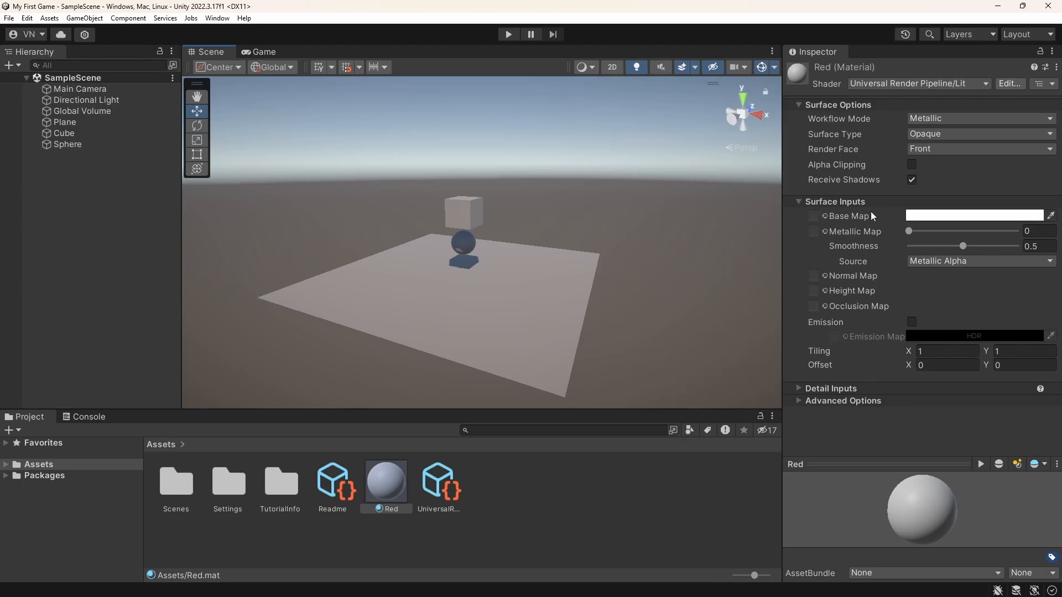
pyautogui.moveTo(865, 215)
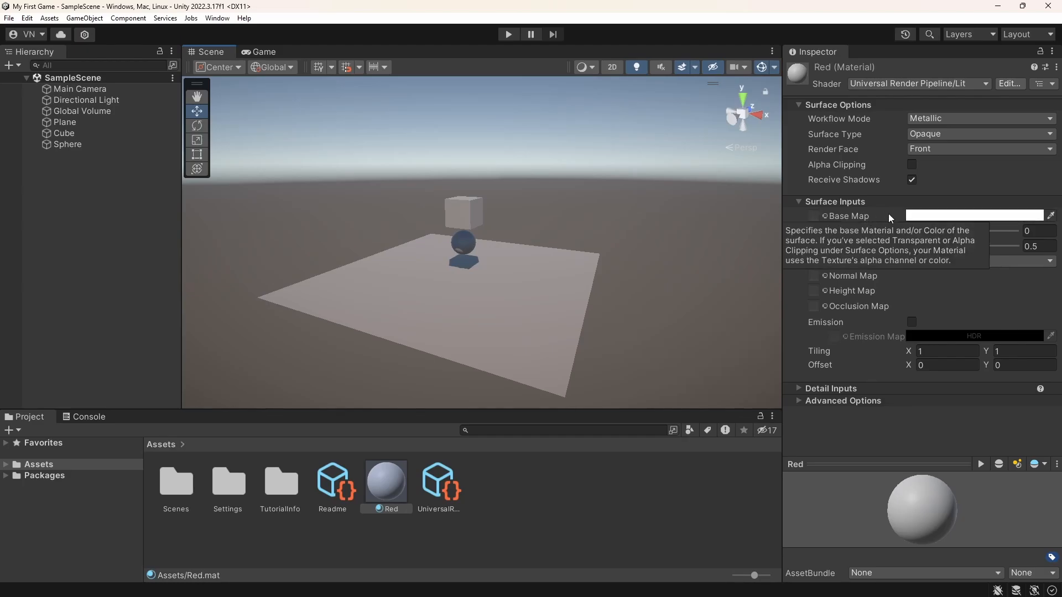
pyautogui.click(918, 215)
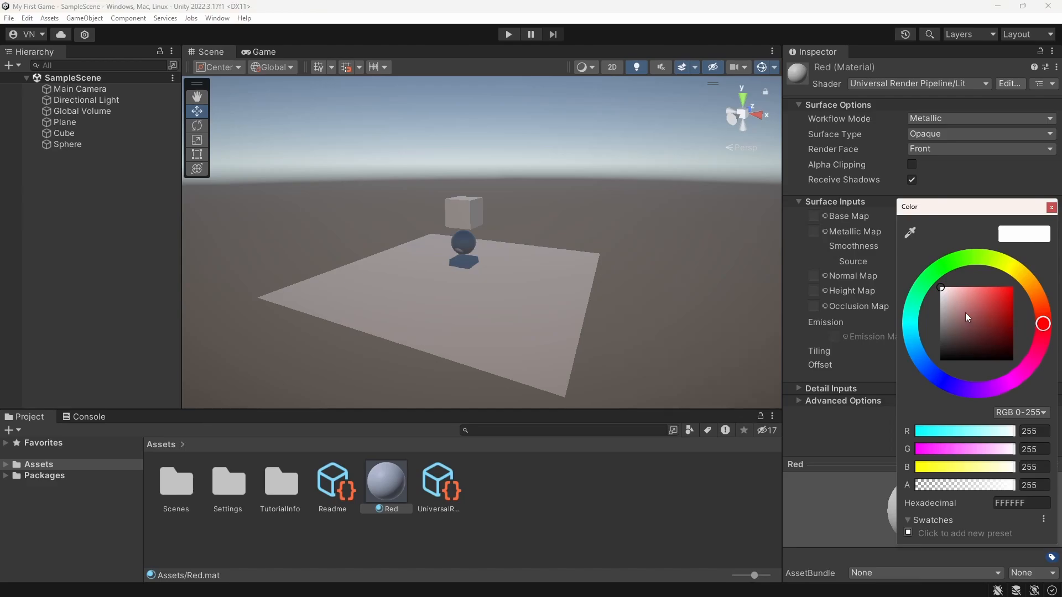
pyautogui.moveTo(966, 317); pyautogui.dragTo(1010, 291)
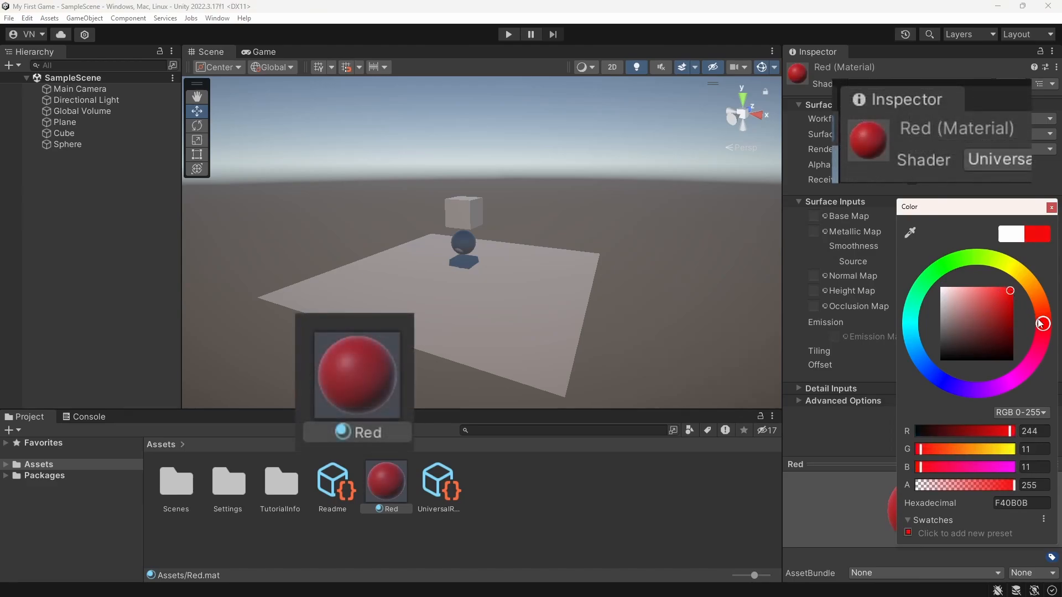
# Try purple BD31FA and pink FA4787 for the Base Map color by varying its hue, shade and RGB values
pyautogui.moveTo(1041, 324)
pyautogui.mouseDown()
pyautogui.moveTo(1016, 271)
pyautogui.moveTo(951, 265)
pyautogui.moveTo(900, 305)
pyautogui.moveTo(942, 357)
pyautogui.moveTo(940, 376)
pyautogui.moveTo(927, 307)
pyautogui.moveTo(981, 290)
pyautogui.mouseUp()
pyautogui.moveTo(1006, 294)
pyautogui.mouseDown()
pyautogui.moveTo(997, 322)
pyautogui.moveTo(987, 315)
pyautogui.moveTo(1004, 286)
pyautogui.moveTo(996, 261)
pyautogui.moveTo(1047, 301)
pyautogui.moveTo(1033, 363)
pyautogui.moveTo(1008, 388)
pyautogui.moveTo(1042, 324)
pyautogui.moveTo(1024, 370)
pyautogui.moveTo(990, 388)
pyautogui.moveTo(999, 289)
pyautogui.mouseUp()
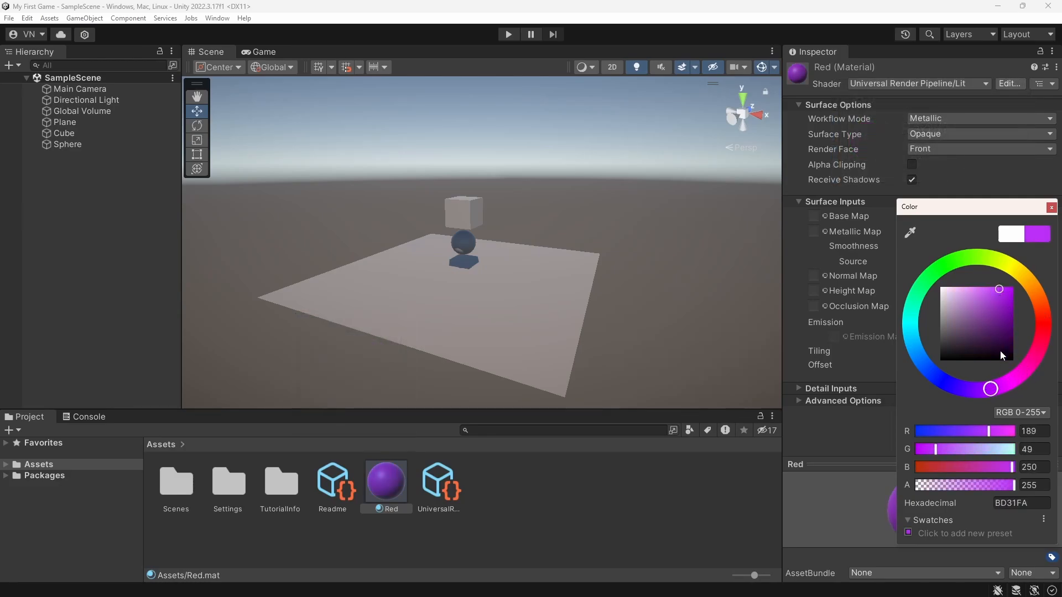
pyautogui.click(1035, 356)
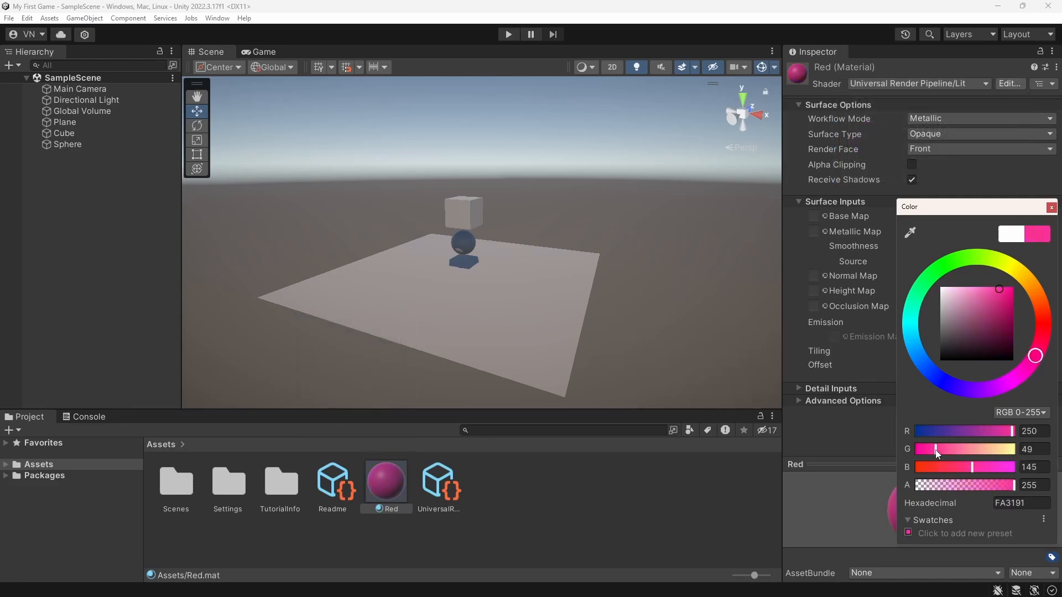
pyautogui.moveTo(937, 452); pyautogui.dragTo(968, 467)
pyautogui.moveTo(1028, 503); pyautogui.dragTo(937, 507)
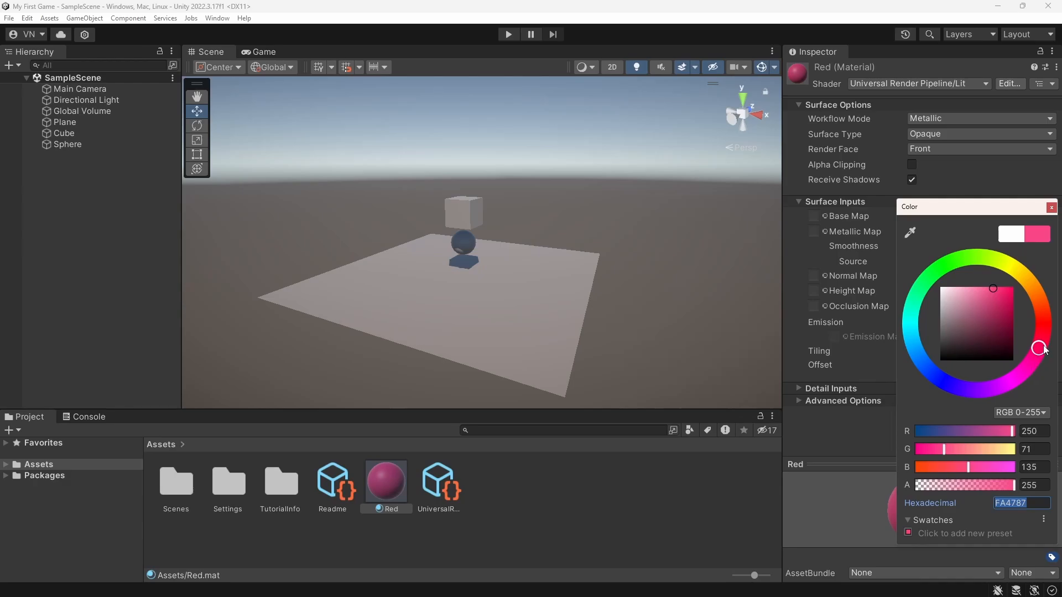
# Set the Red material's Base Map color to pure red, about FF001A, and close the color picker
pyautogui.moveTo(1047, 363)
pyautogui.mouseDown()
pyautogui.moveTo(1044, 321)
pyautogui.moveTo(1010, 293)
pyautogui.moveTo(1019, 282)
pyautogui.mouseUp()
pyautogui.click(999, 313)
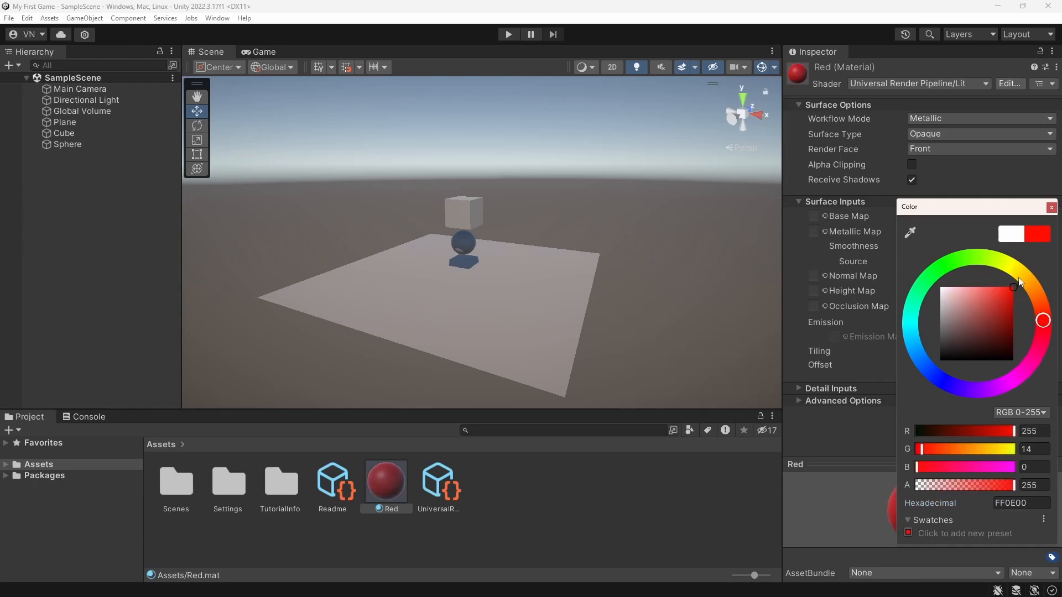
pyautogui.moveTo(1045, 333)
pyautogui.mouseDown()
pyautogui.moveTo(1044, 324)
pyautogui.moveTo(1043, 333)
pyautogui.mouseUp()
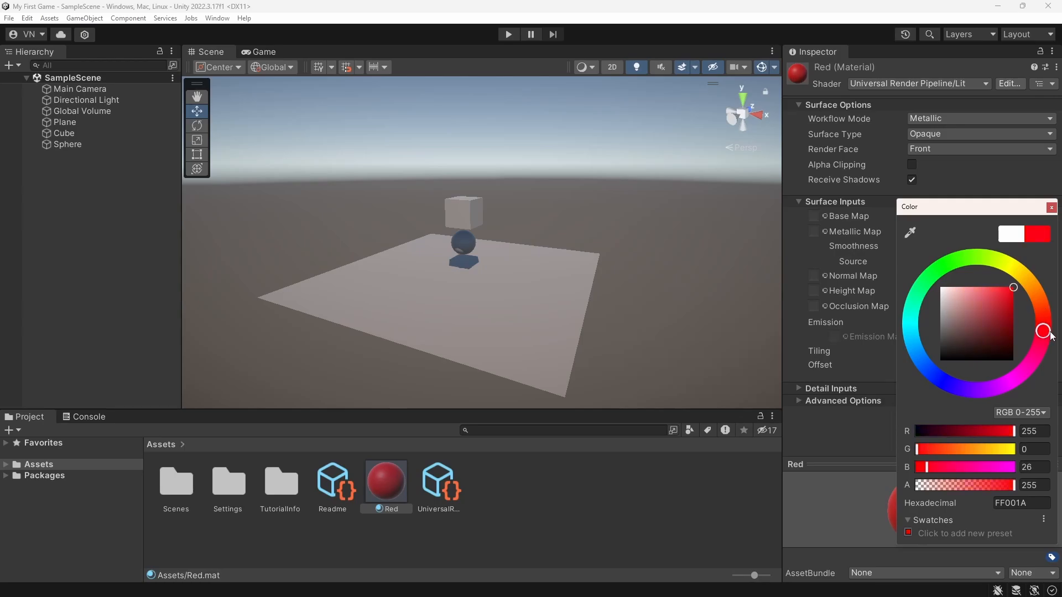
pyautogui.click(1051, 207)
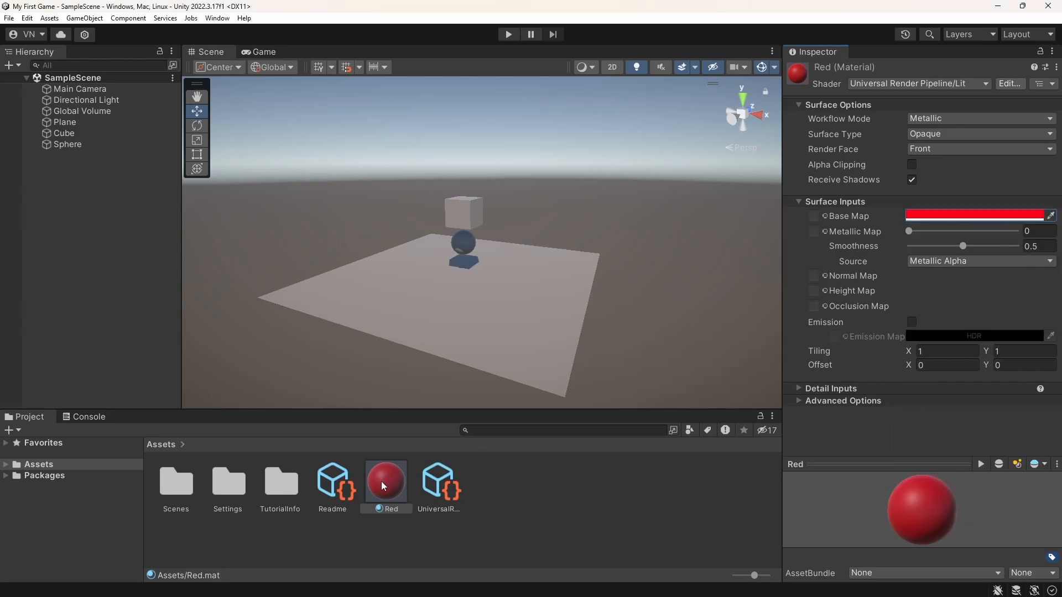
# Try the Red material on the sphere and undo the assignment
pyautogui.moveTo(381, 482); pyautogui.dragTo(451, 341)
pyautogui.moveTo(465, 290); pyautogui.dragTo(464, 250)
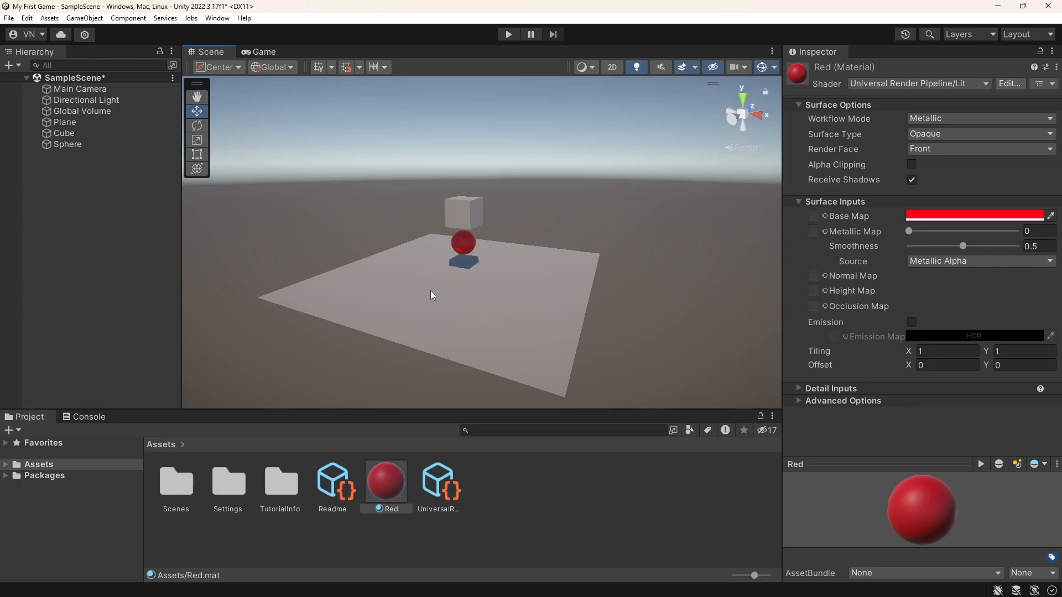
pyautogui.hotkey('ctrl', 'z')
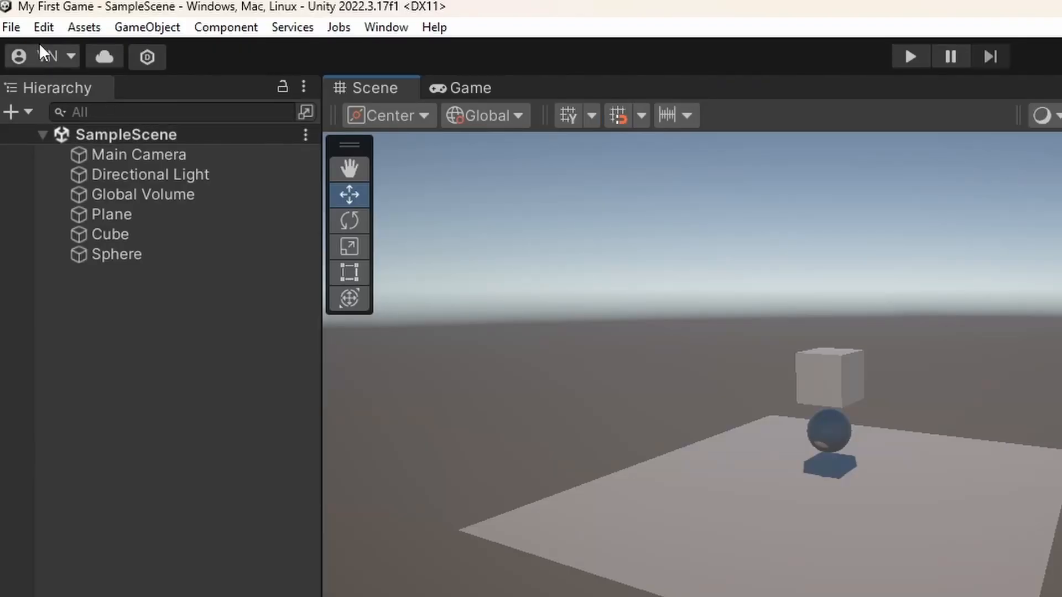
# Look over the undo and redo commands, redo the sphere's Red material assignment and undo it again
pyautogui.click(44, 27)
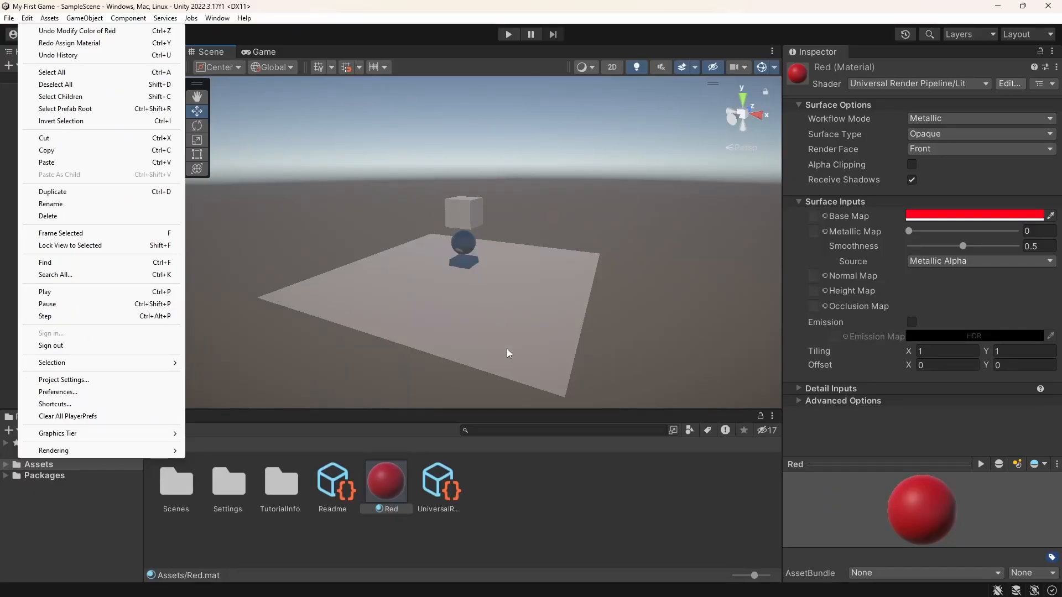
pyautogui.click(507, 349)
pyautogui.click(507, 349)
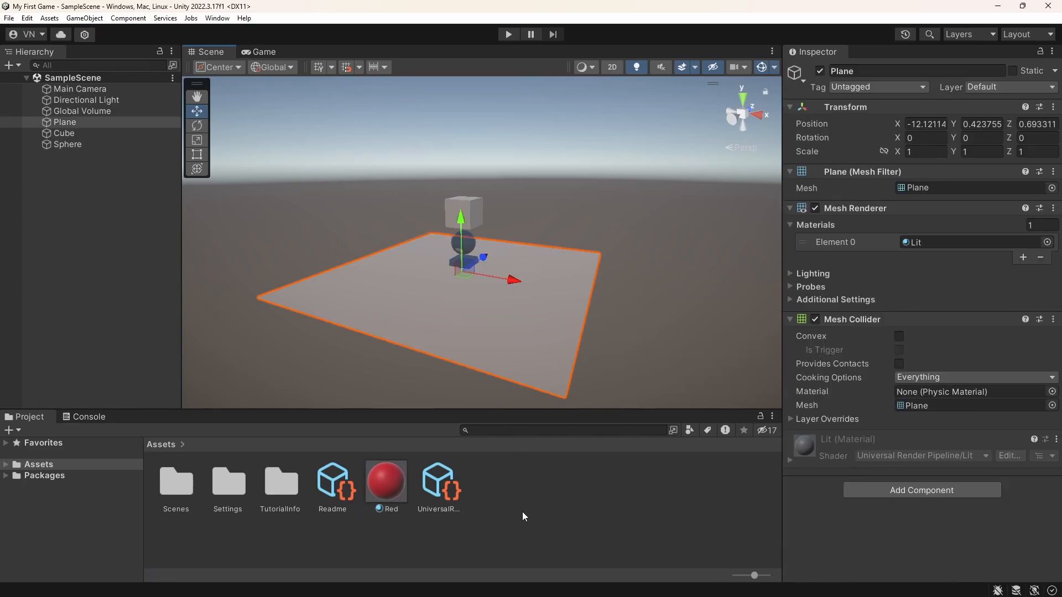
pyautogui.click(108, 254)
pyautogui.hotkey('ctrl', 'y')
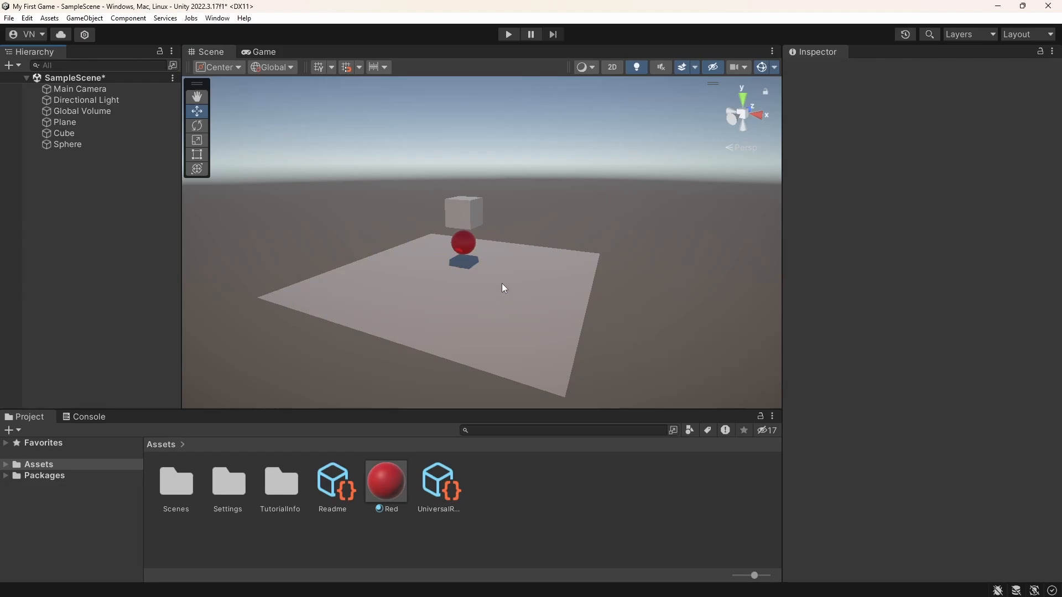
pyautogui.hotkey('ctrl', 'z')
# Apply the Red material to the cube in the scene
pyautogui.moveTo(390, 489); pyautogui.dragTo(471, 207)
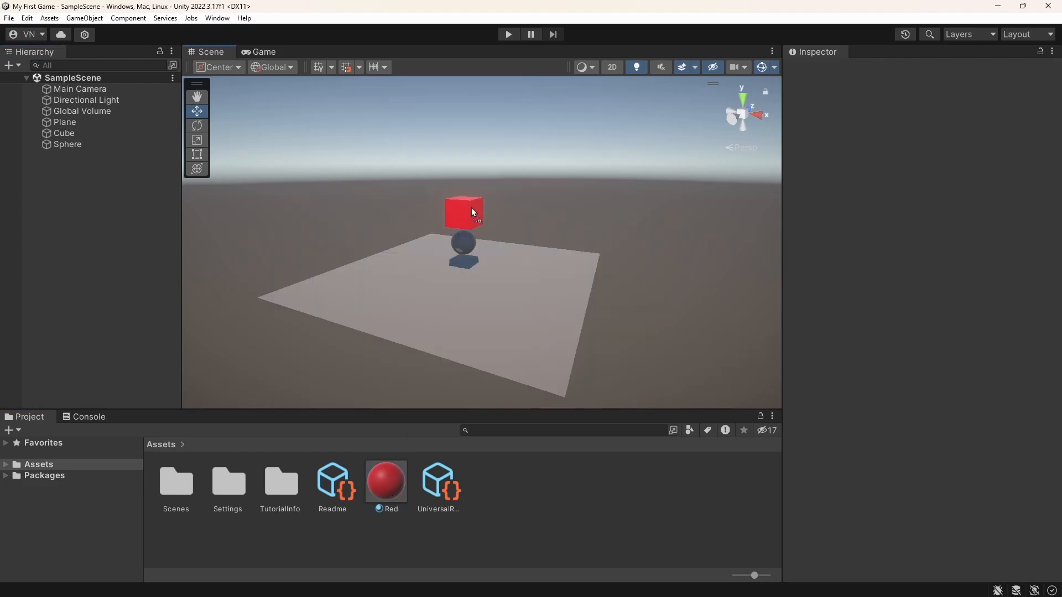
# Create a new material named Purple in the Assets folder
pyautogui.rightClick(511, 471)
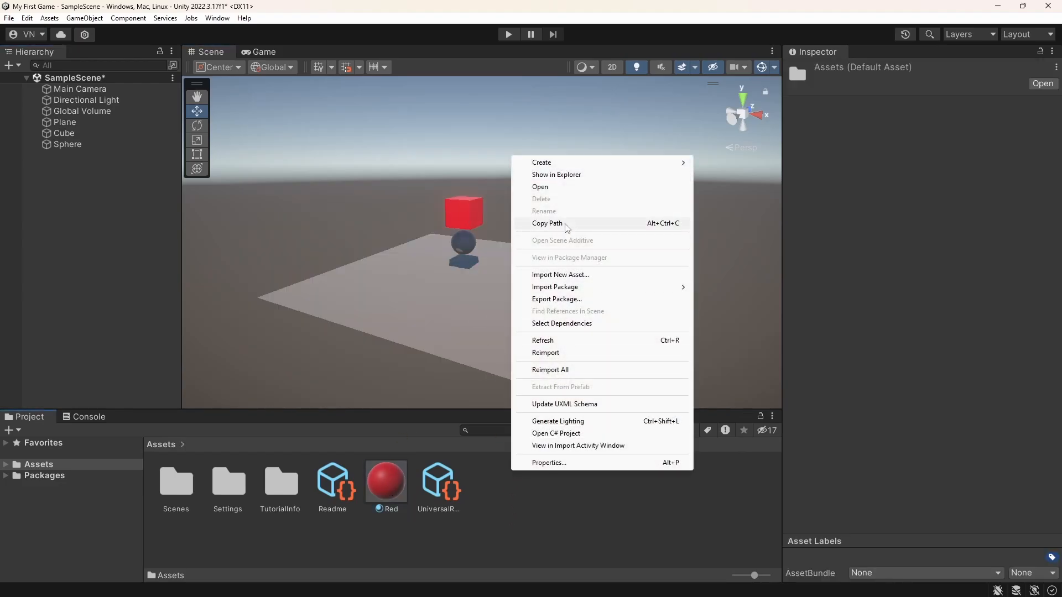
pyautogui.moveTo(594, 163)
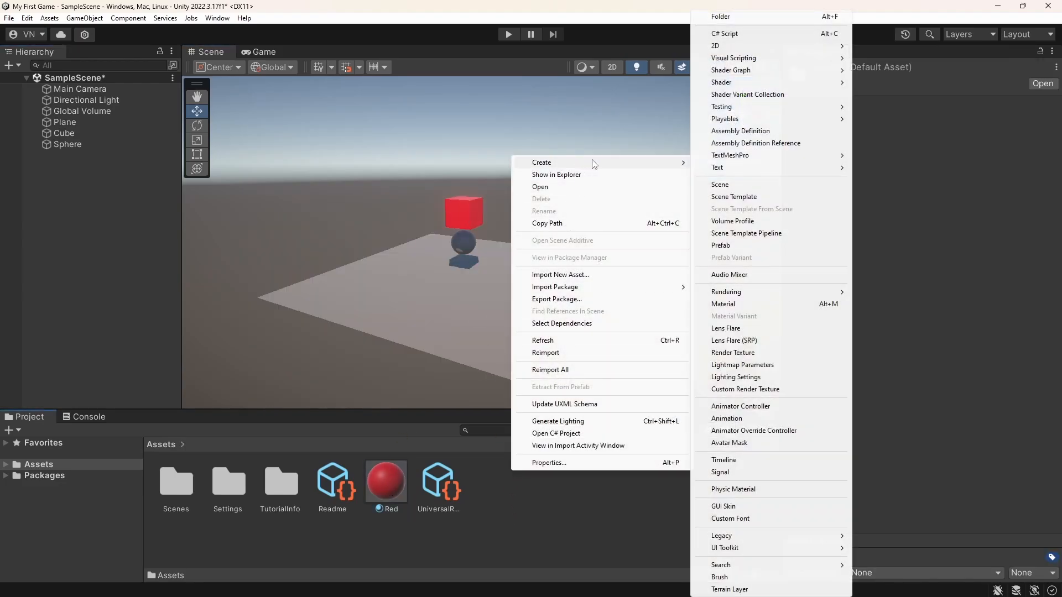
pyautogui.click(746, 303)
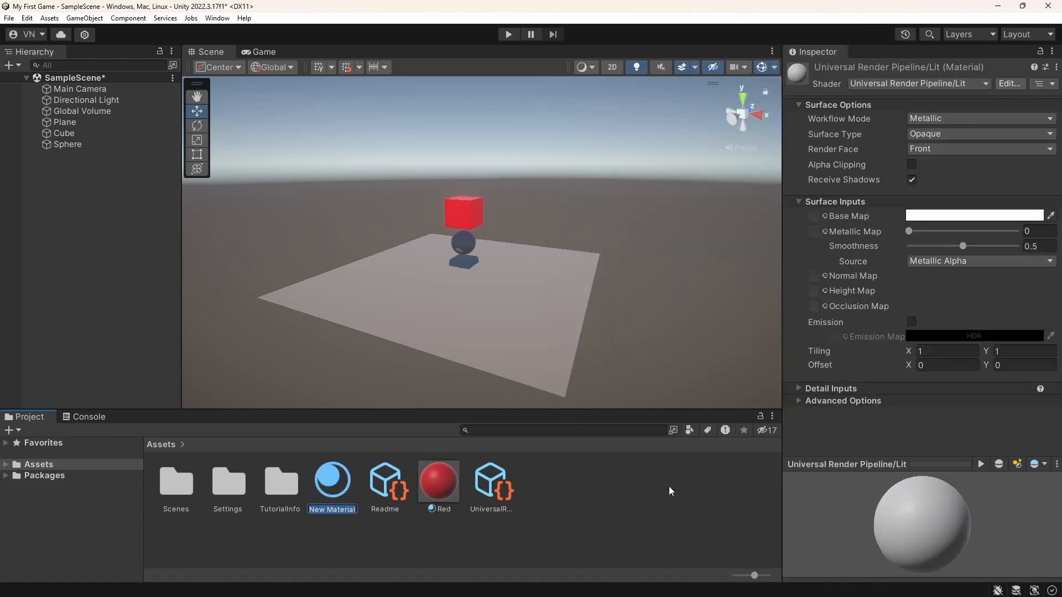
pyautogui.write('Purple')
pyautogui.press('Return')
# Set the Purple material's Base Map color to purple, 8E00EA, and close the color picker
pyautogui.click(962, 219)
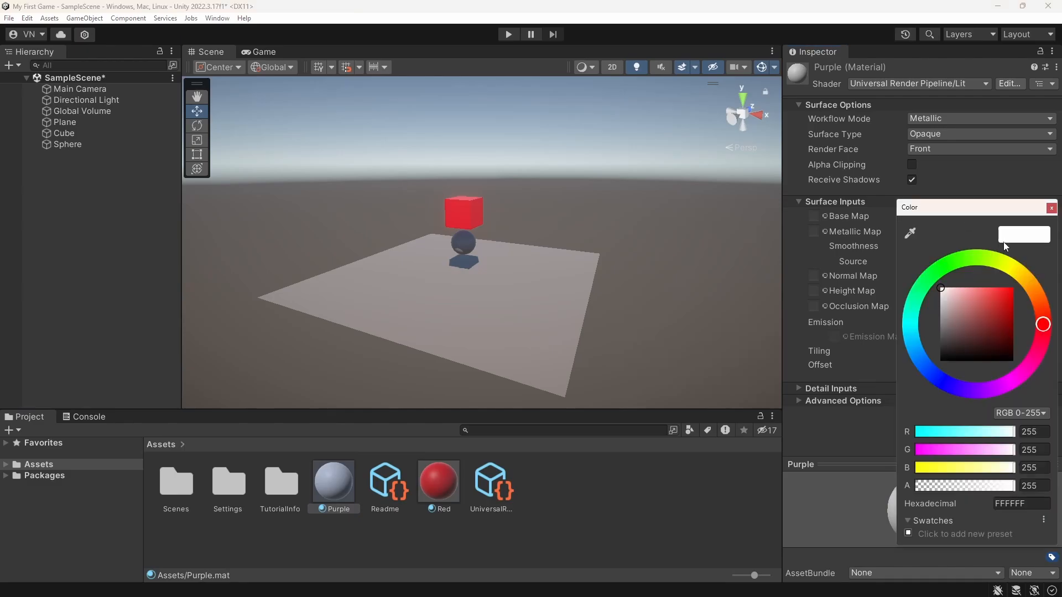
pyautogui.moveTo(1028, 372); pyautogui.dragTo(986, 393)
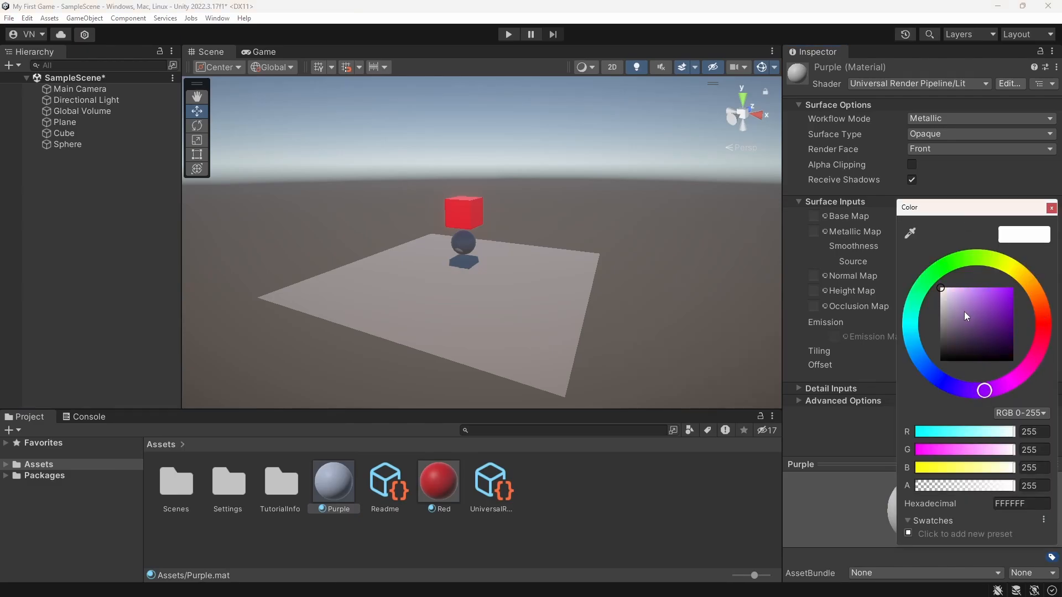
pyautogui.moveTo(965, 314); pyautogui.dragTo(1014, 293)
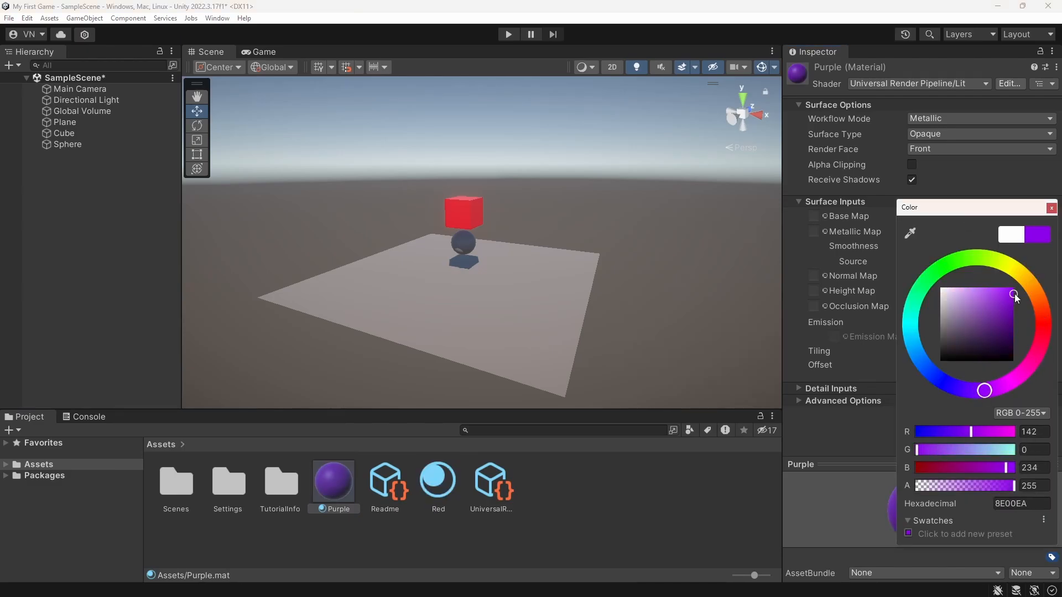
pyautogui.click(1049, 213)
# Assign the Purple material to Element 0 of the sphere's Mesh Renderer materials and deselect the sphere
pyautogui.click(82, 146)
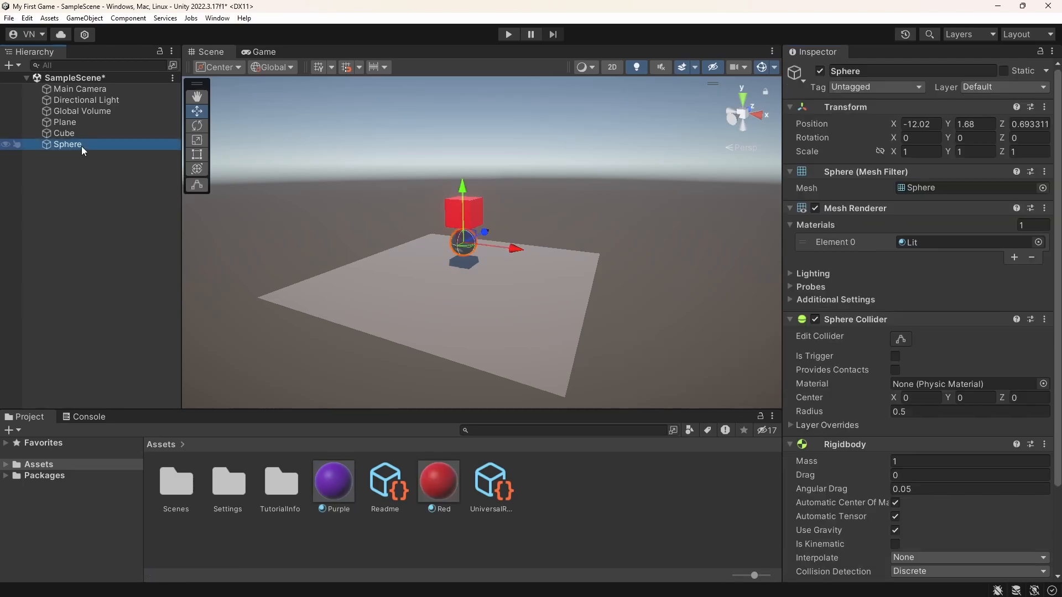
pyautogui.click(790, 225)
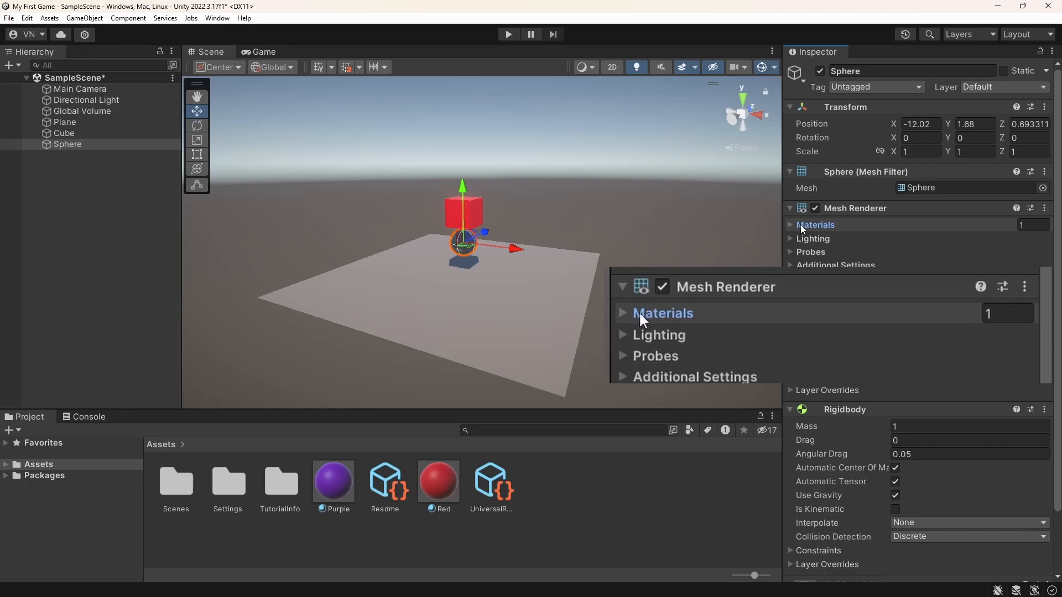
pyautogui.click(792, 225)
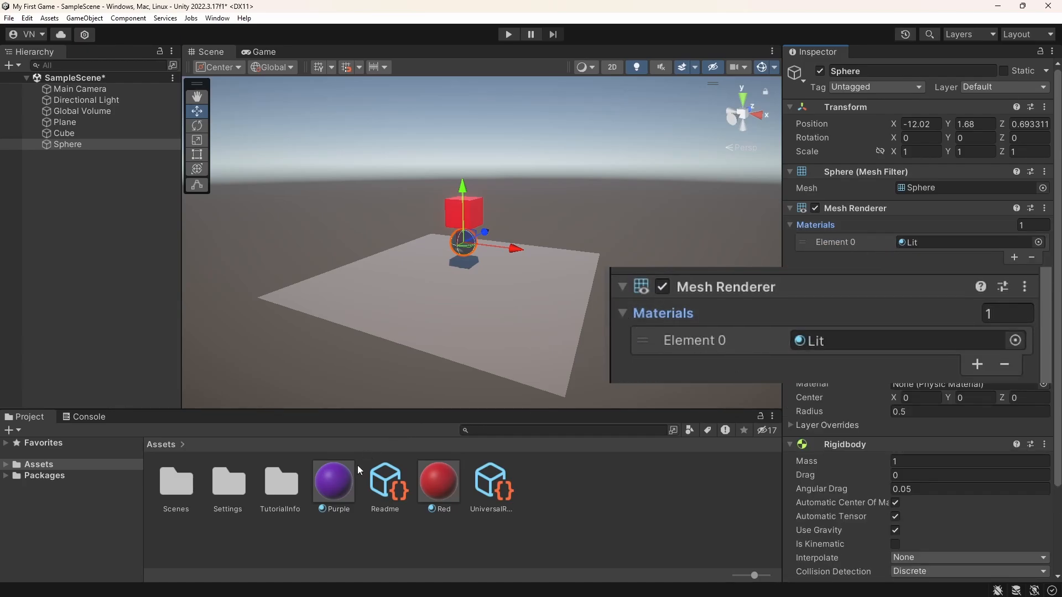
pyautogui.moveTo(334, 480); pyautogui.dragTo(930, 241)
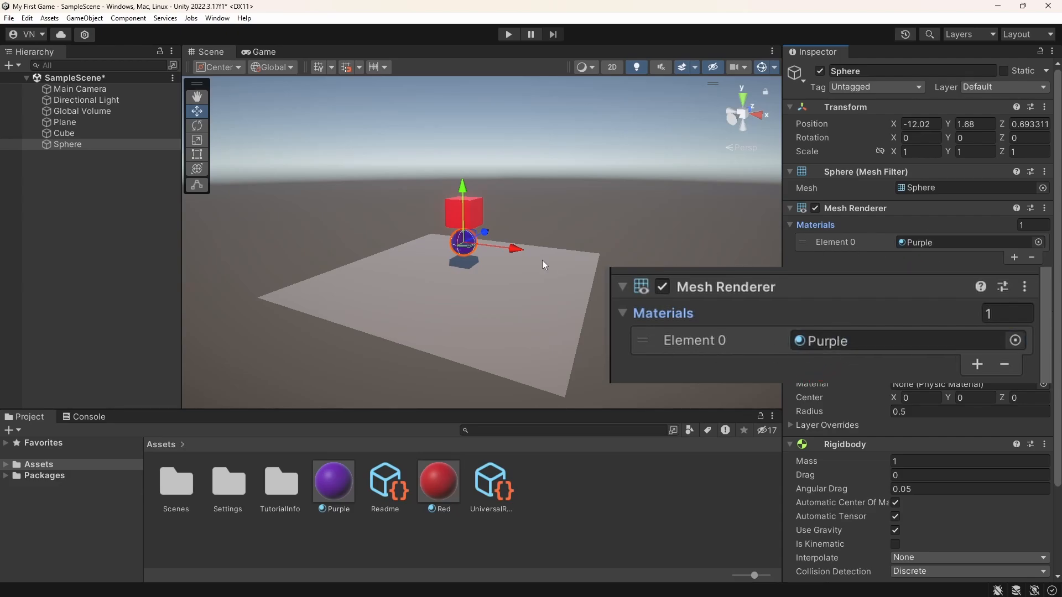
pyautogui.click(111, 218)
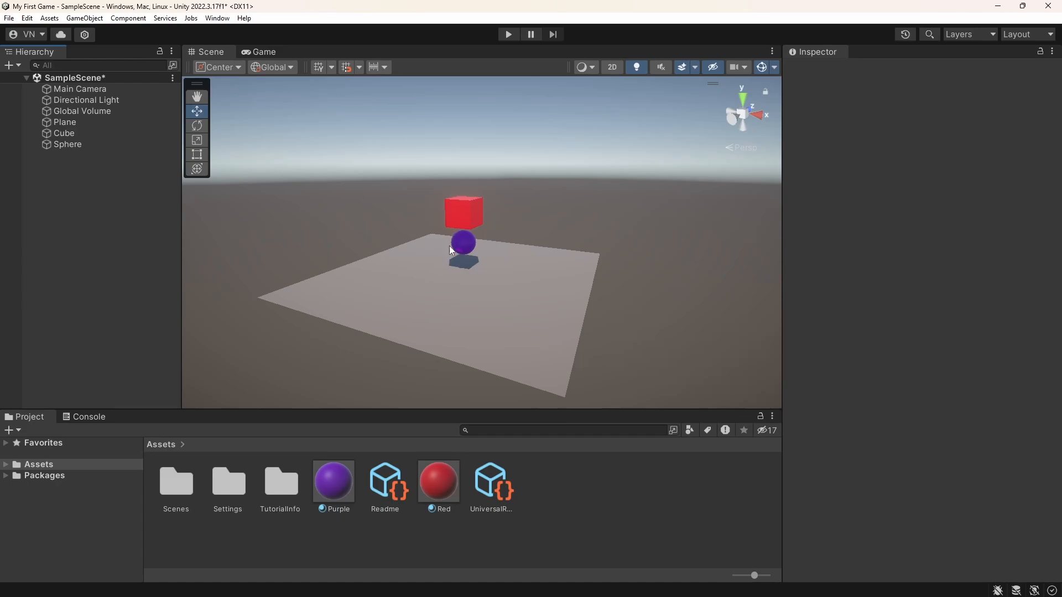
# Run the game in the Game view to see the colored cube and sphere fall, and stop Play mode
pyautogui.click(258, 52)
pyautogui.click(508, 35)
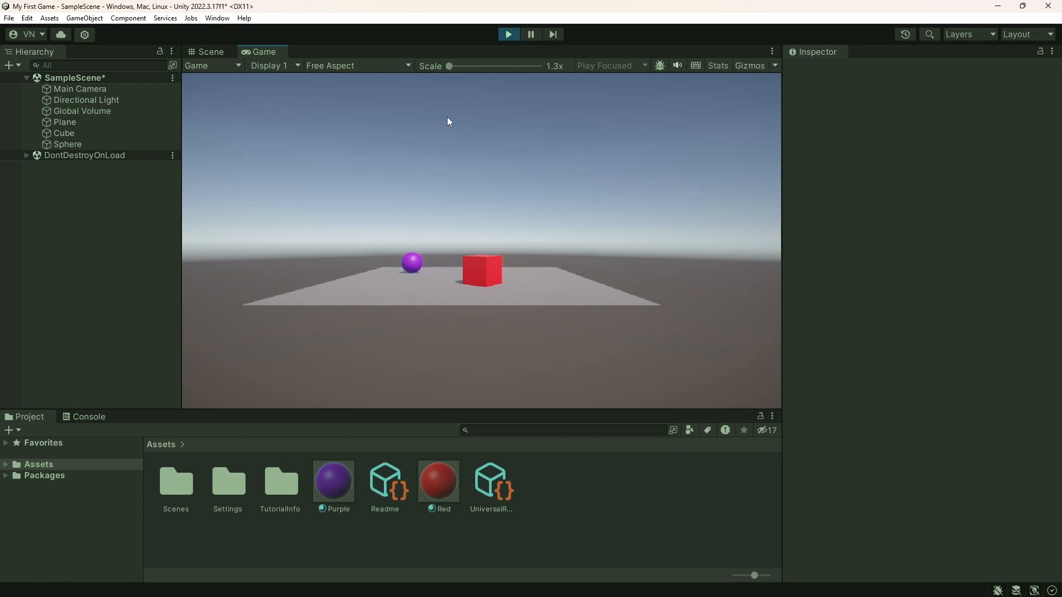
pyautogui.click(509, 34)
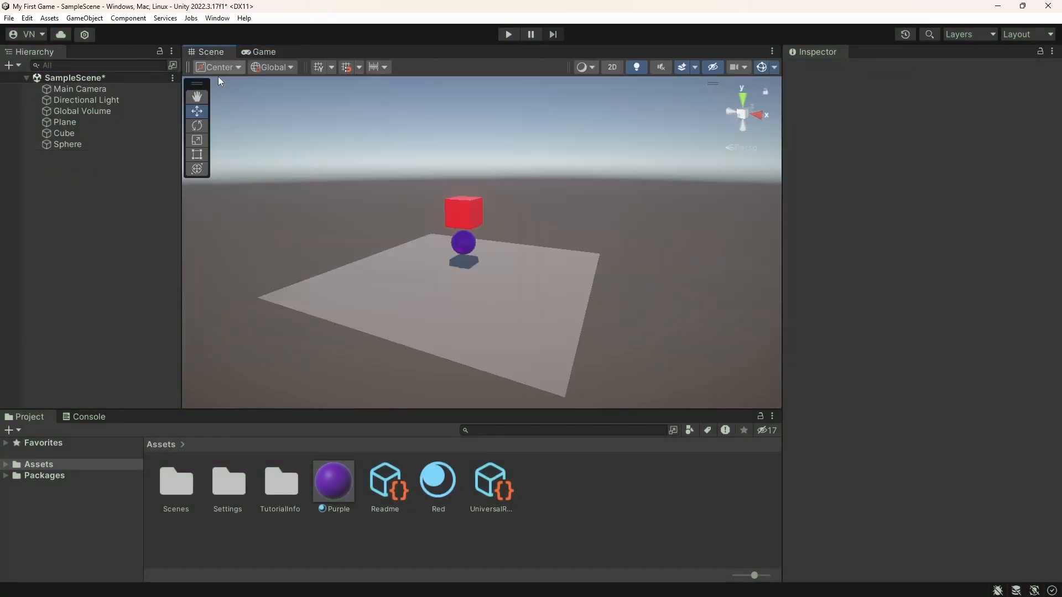
# Create a new material named Green in the Assets folder
pyautogui.rightClick(573, 488)
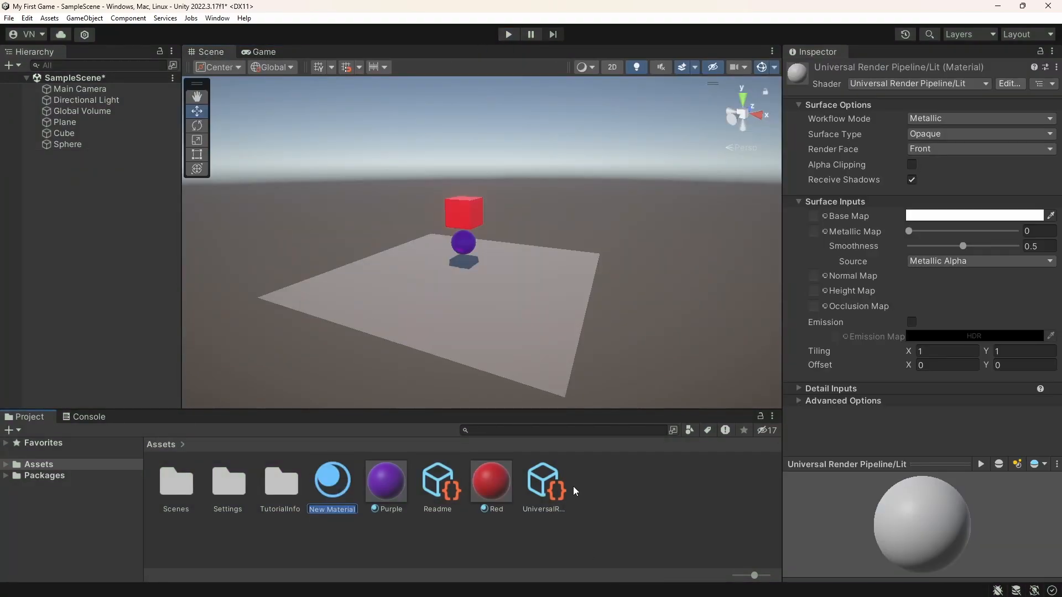
pyautogui.write('Greee')
pyautogui.press('BackSpace')
pyautogui.write('n')
pyautogui.press('Return')
# Set the Green material's Base Map color to bright green, 00FE09, and close the color picker
pyautogui.click(927, 220)
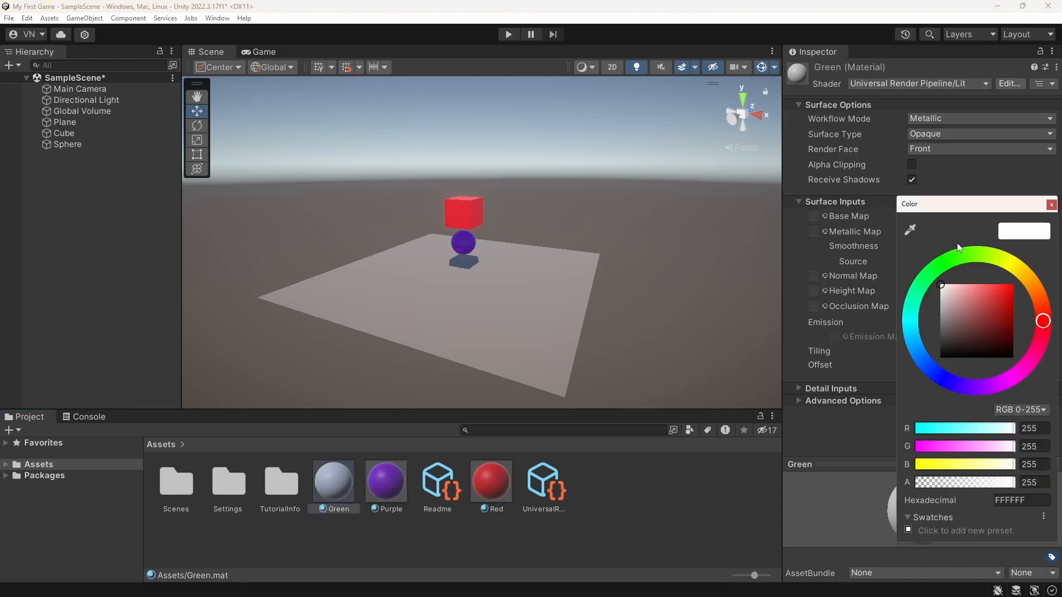
pyautogui.moveTo(973, 260); pyautogui.dragTo(942, 265)
pyautogui.moveTo(990, 293); pyautogui.dragTo(1013, 286)
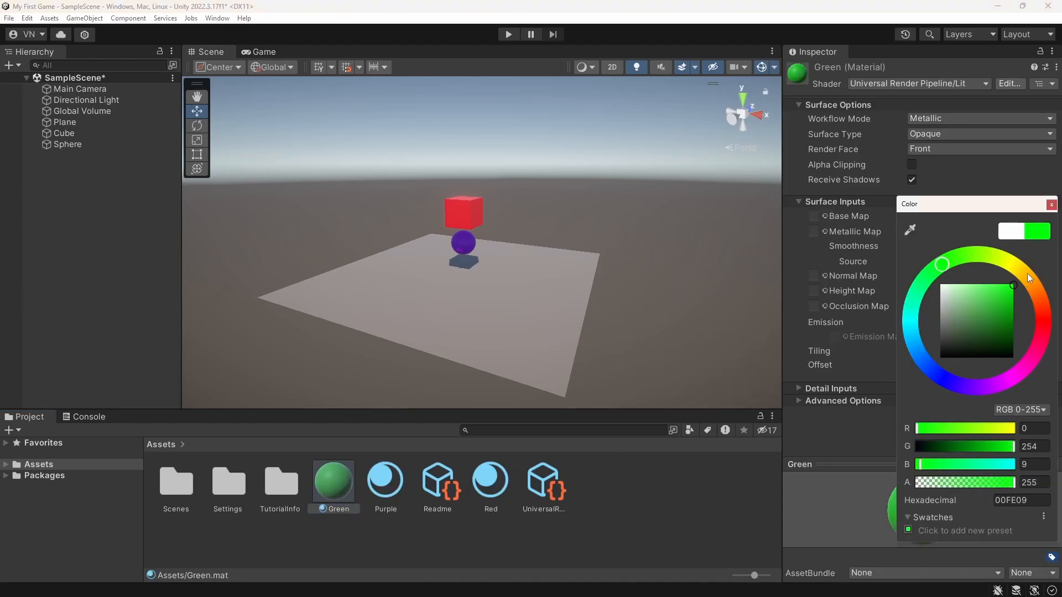
pyautogui.click(1050, 205)
# Set the Green material's Metallic Map to about 0.934, raise its Smoothness slightly, and apply the material to the plane
pyautogui.moveTo(963, 246)
pyautogui.mouseDown()
pyautogui.moveTo(938, 245)
pyautogui.moveTo(961, 234)
pyautogui.moveTo(1011, 236)
pyautogui.moveTo(979, 246)
pyautogui.mouseUp()
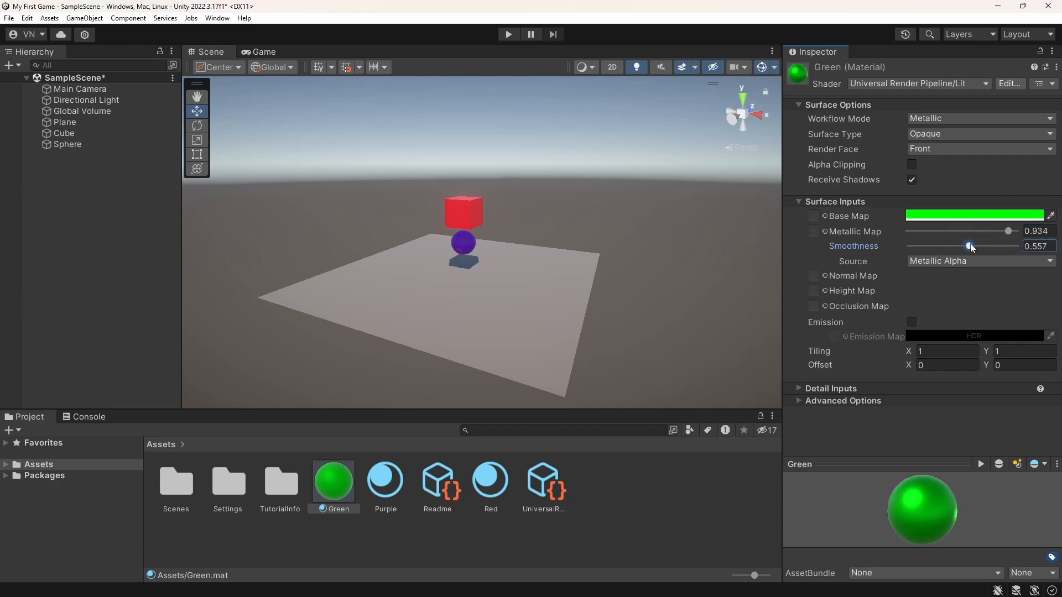
pyautogui.click(643, 501)
pyautogui.moveTo(338, 484); pyautogui.dragTo(480, 330)
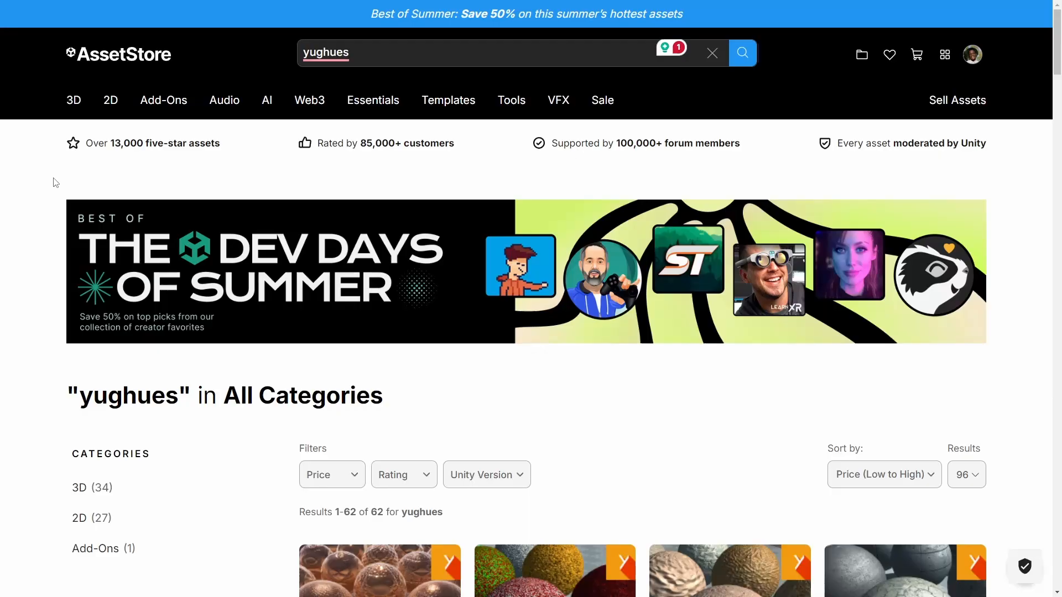
# Browse the yughues search results in the Unity Asset Store and examine the preview images of Yughues Free Architectural Materials
pyautogui.scroll(-5, 33, 193)
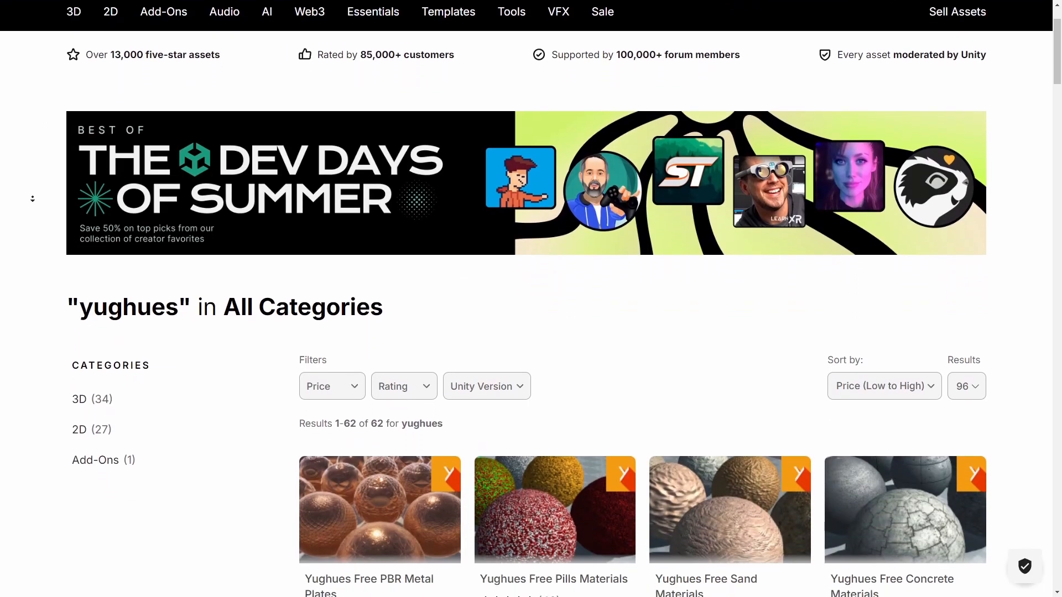
pyautogui.scroll(-4, 34, 198)
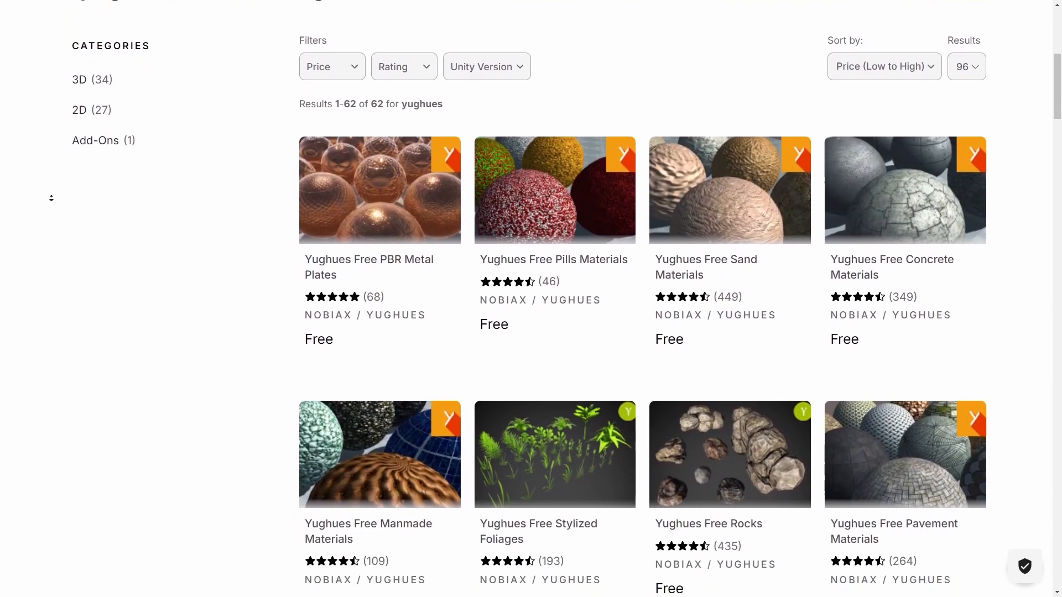
pyautogui.scroll(-3, 206, 184)
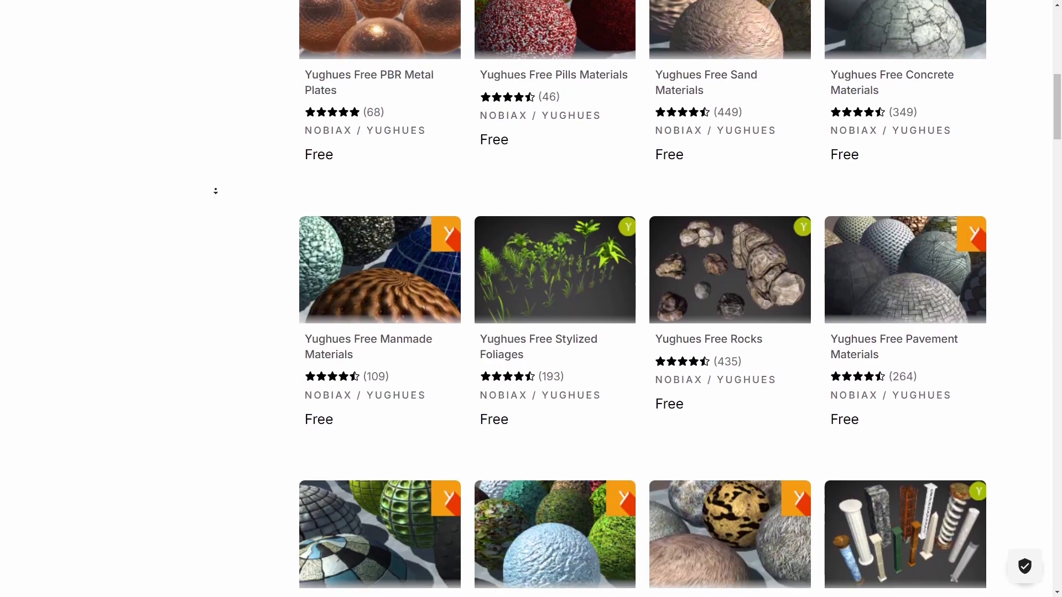
pyautogui.scroll(-1, 220, 189)
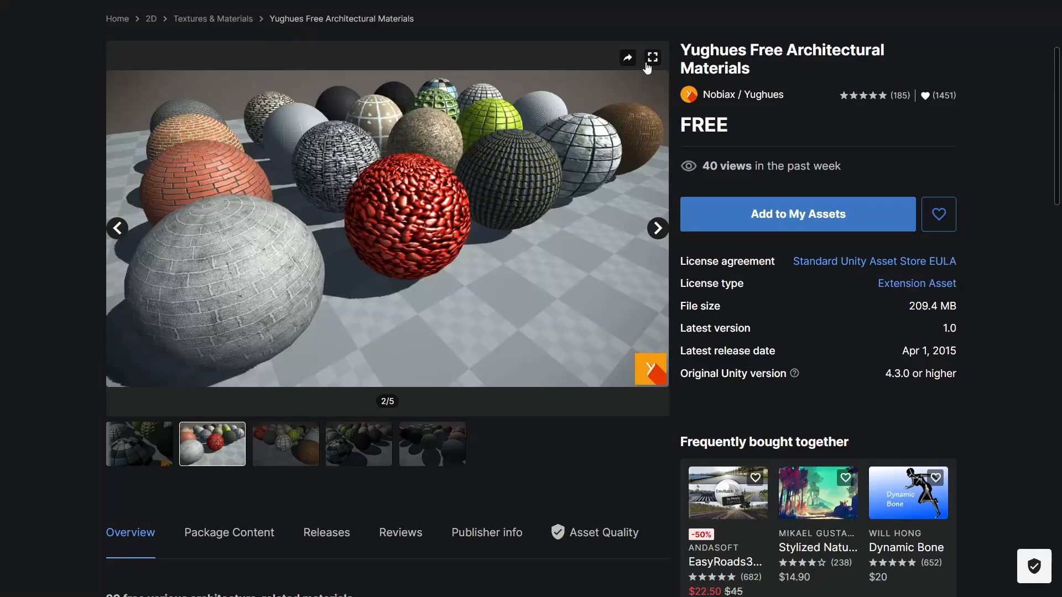
pyautogui.click(648, 60)
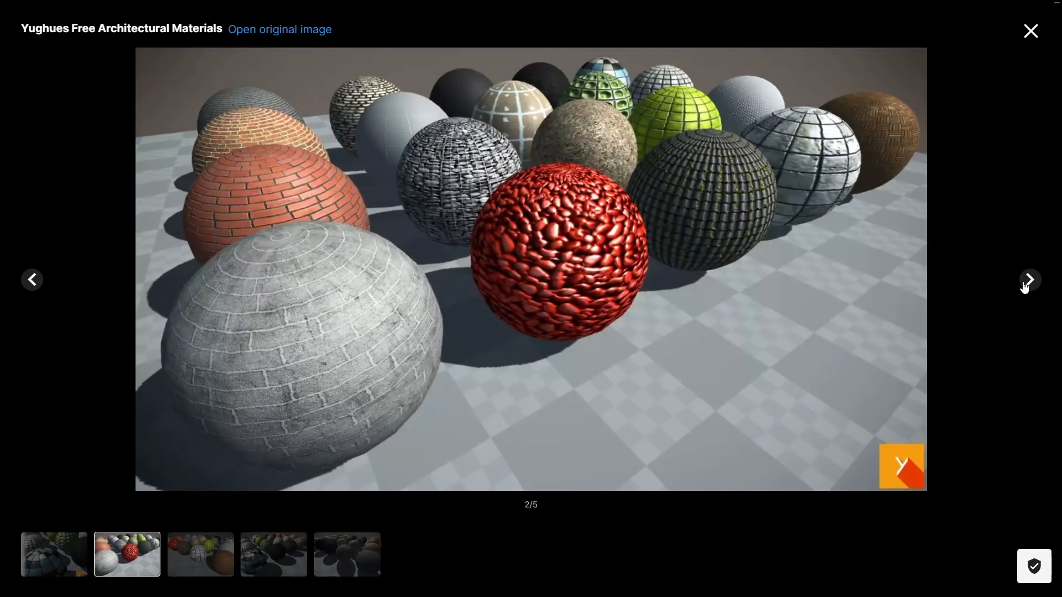
pyautogui.click(1029, 281)
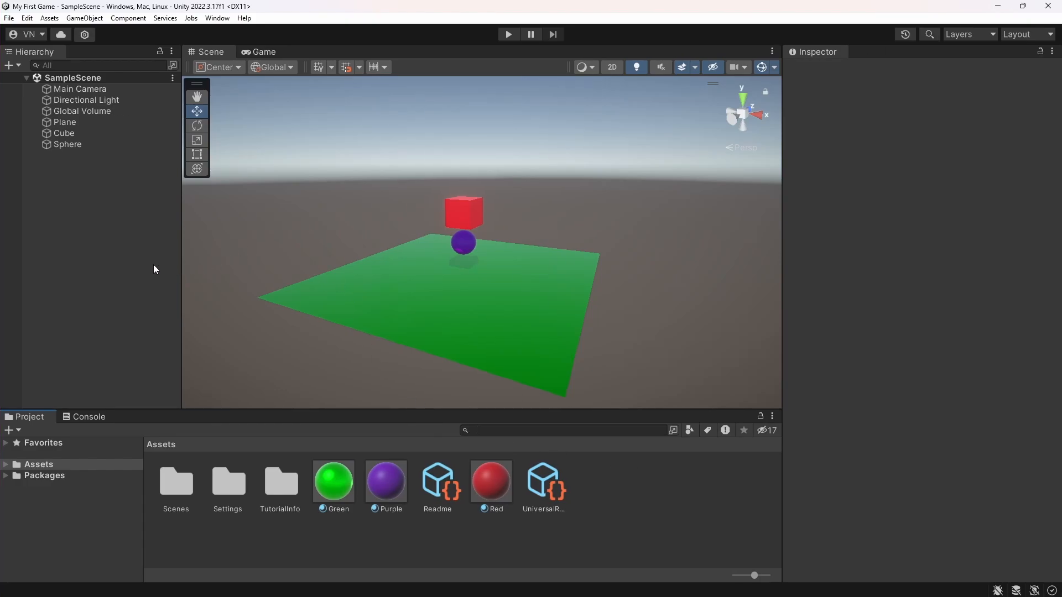
# Check the colored plane, cube and sphere in the Game view and return to the Scene view
pyautogui.click(262, 52)
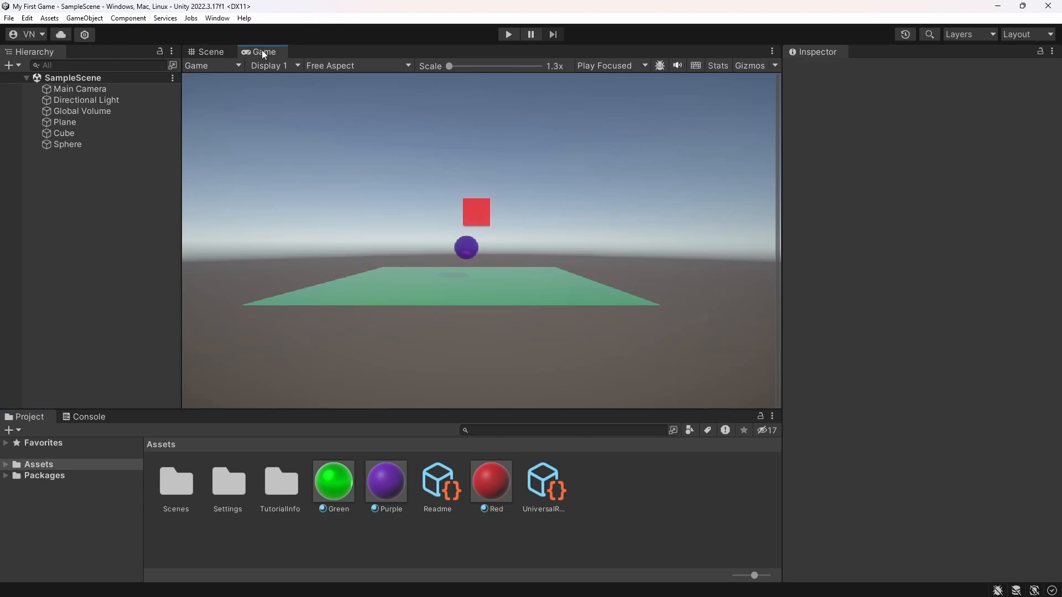
pyautogui.click(205, 52)
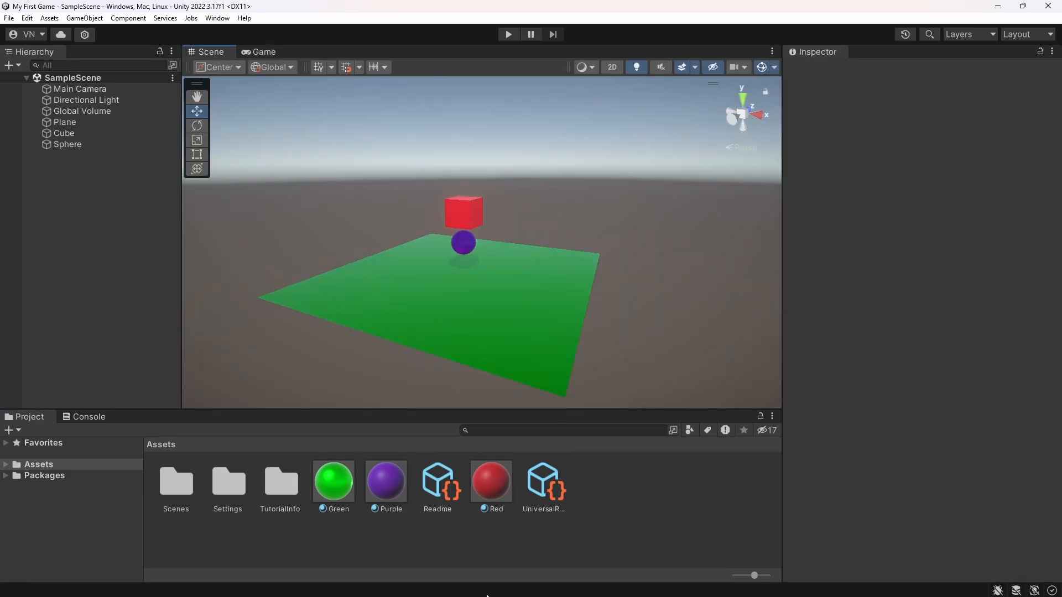
# Open the add-modules options for Unity 2022.3.17f1 in Unity Hub and look through the Visual Studio website
pyautogui.moveTo(487, 596)
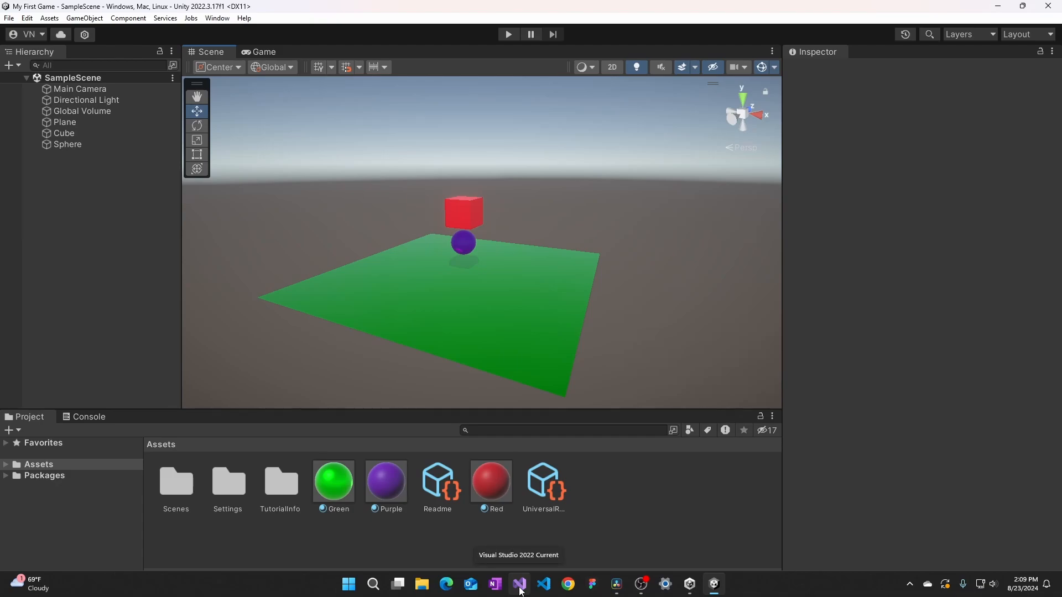
pyautogui.click(670, 526)
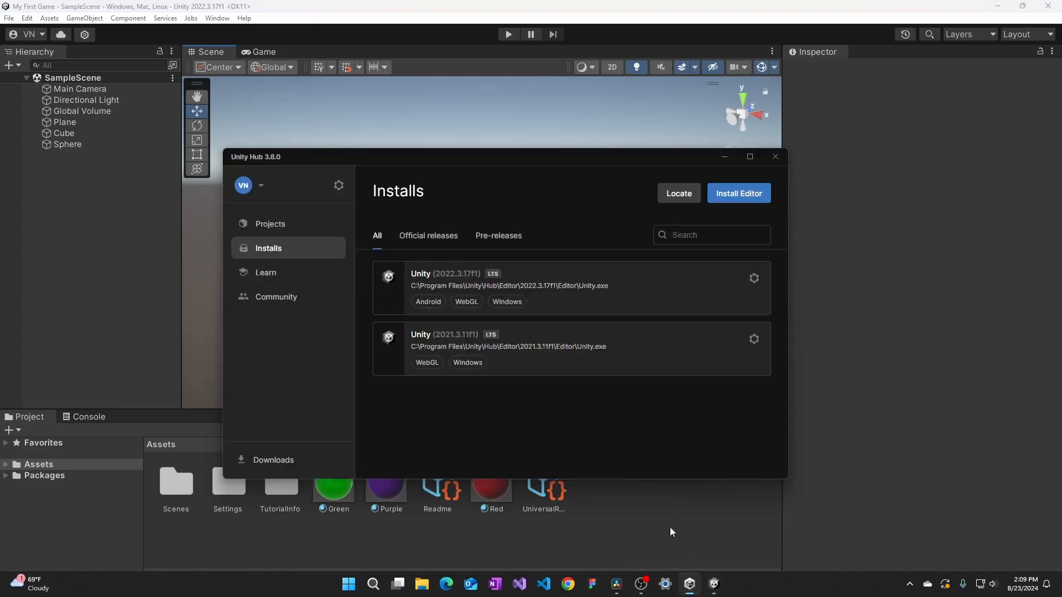
pyautogui.click(754, 279)
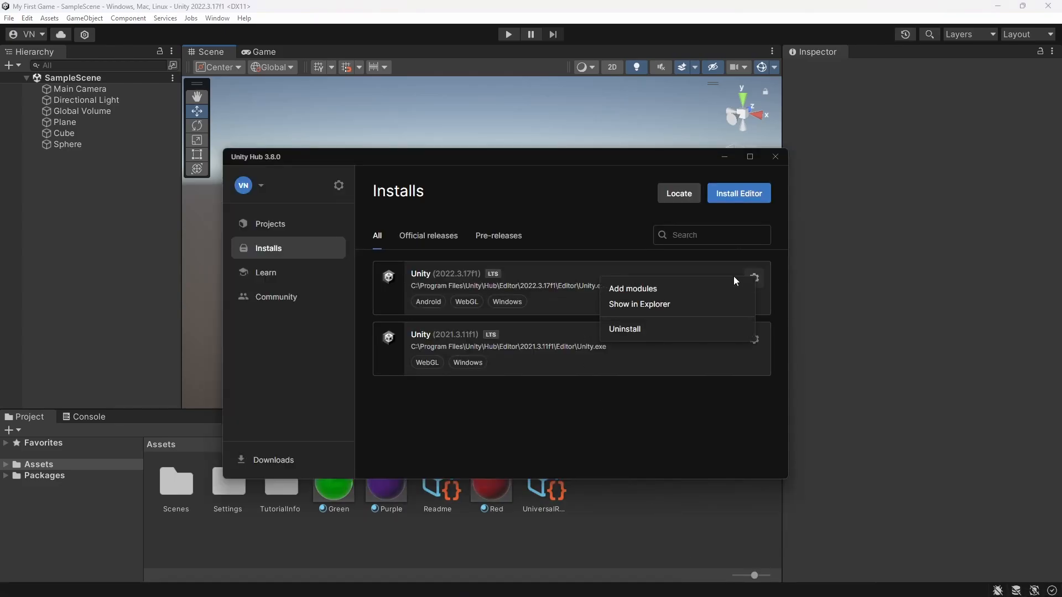
pyautogui.click(651, 289)
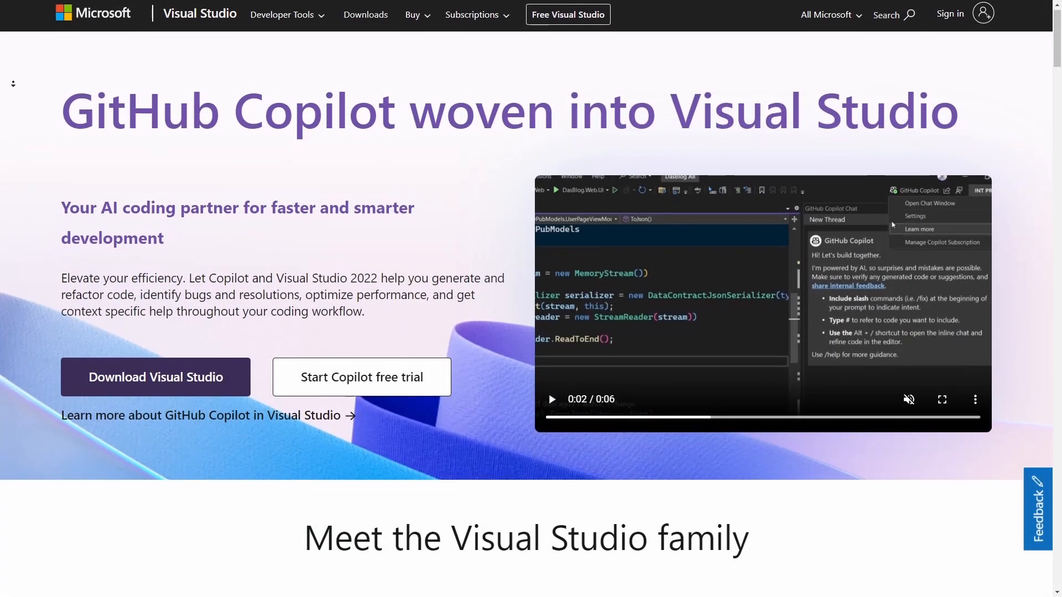
pyautogui.scroll(-2, 526, 299)
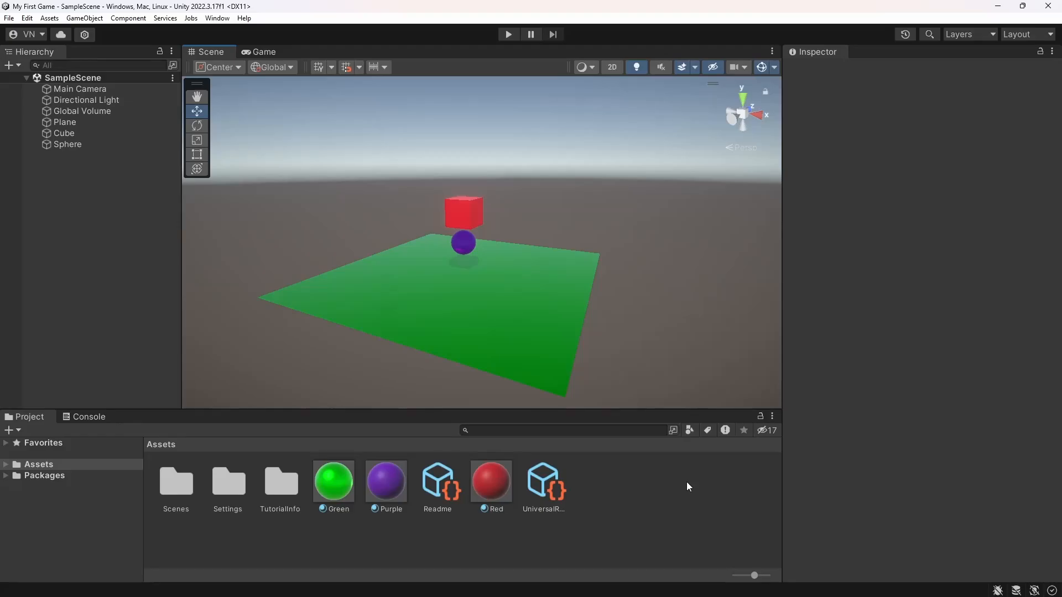
# Create a C# script named SampleScript in the Assets folder and open it in Visual Studio
pyautogui.rightClick(620, 482)
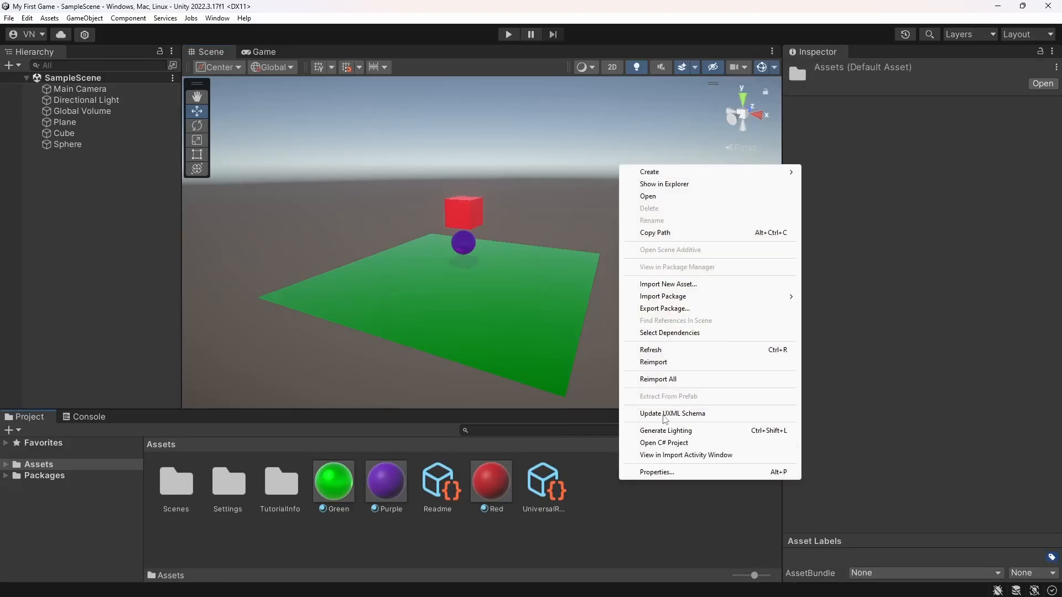
pyautogui.moveTo(700, 173)
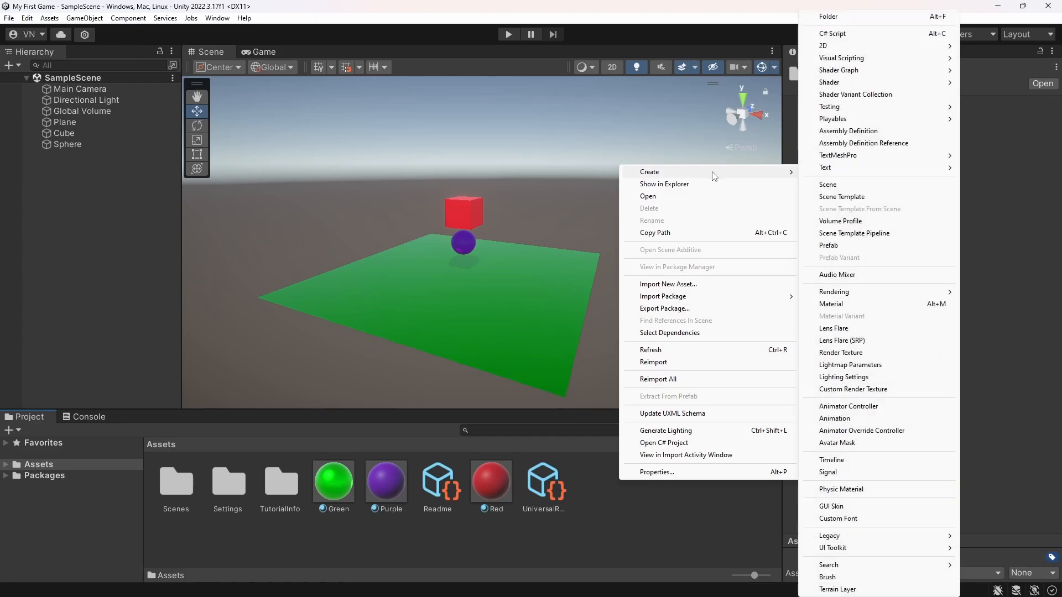
pyautogui.click(854, 34)
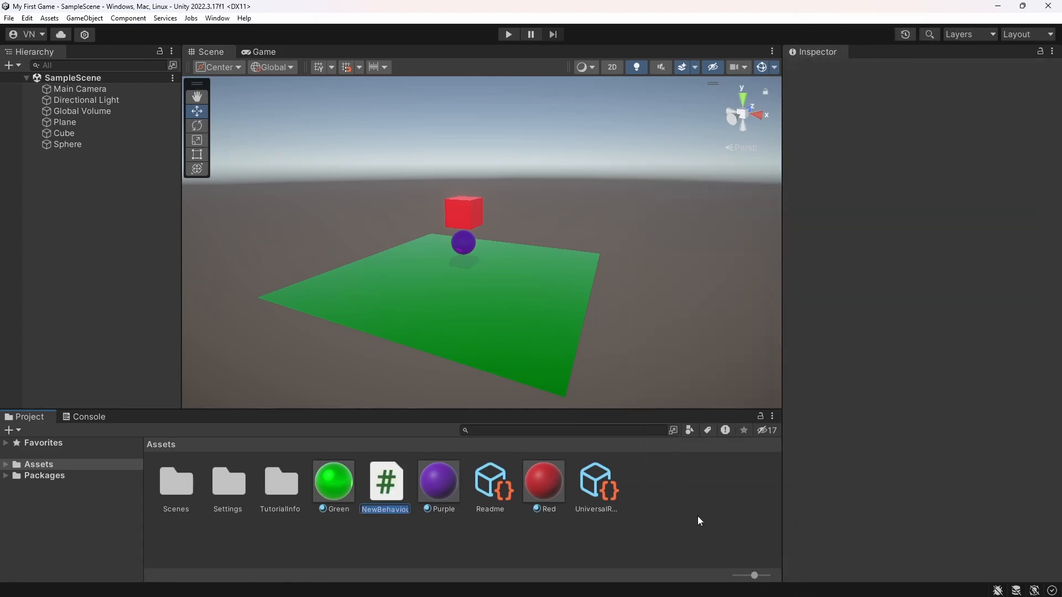
pyautogui.write('SampleScr...')
pyautogui.press('Return')
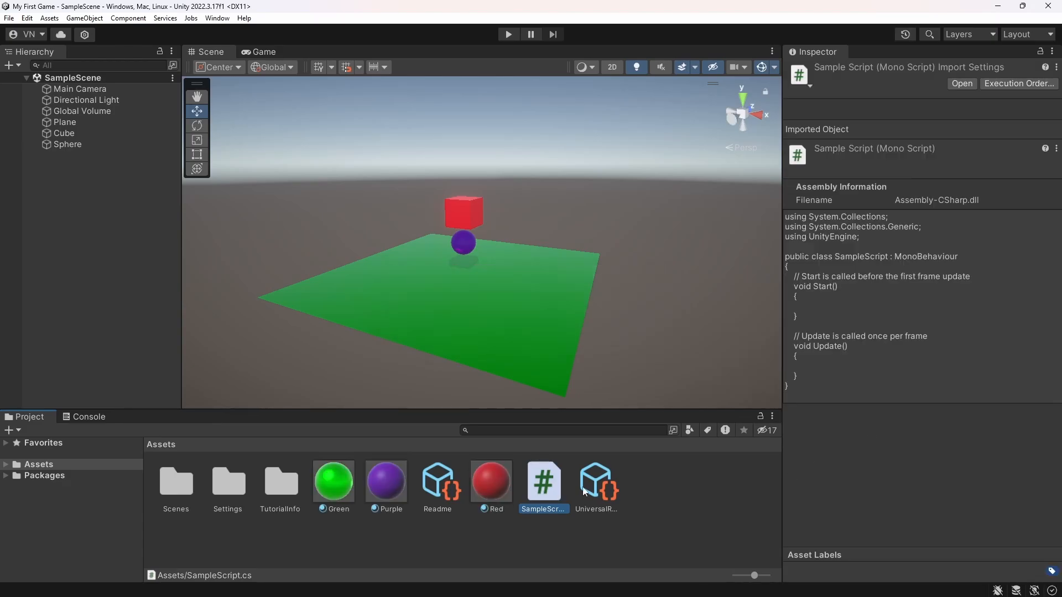
pyautogui.doubleClick(547, 481)
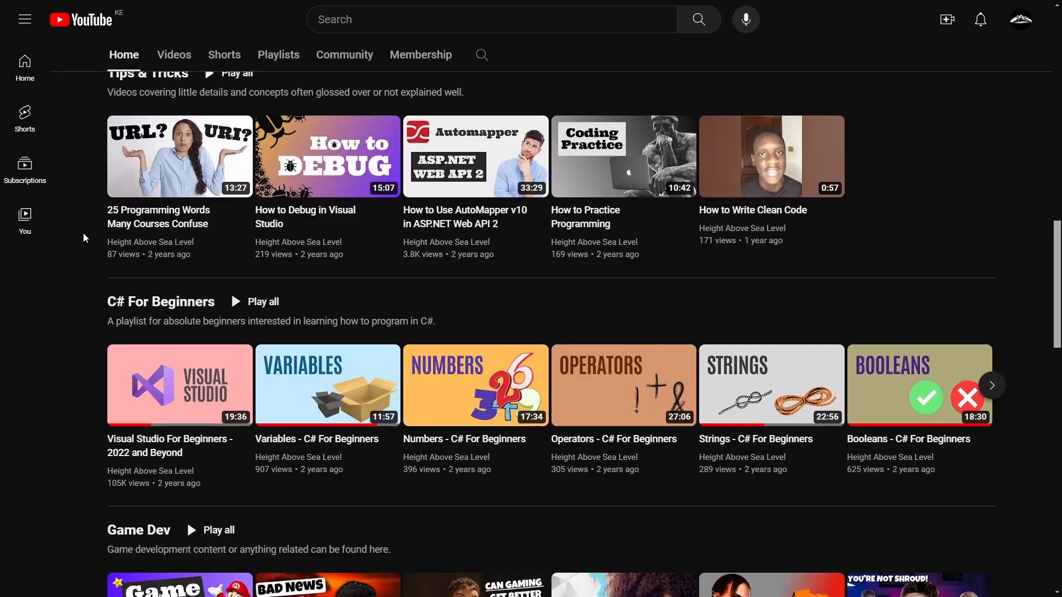
# Open the C# For Beginners playlist on the YouTube channel and look through its tutorial videos
pyautogui.scroll(-3, 84, 239)
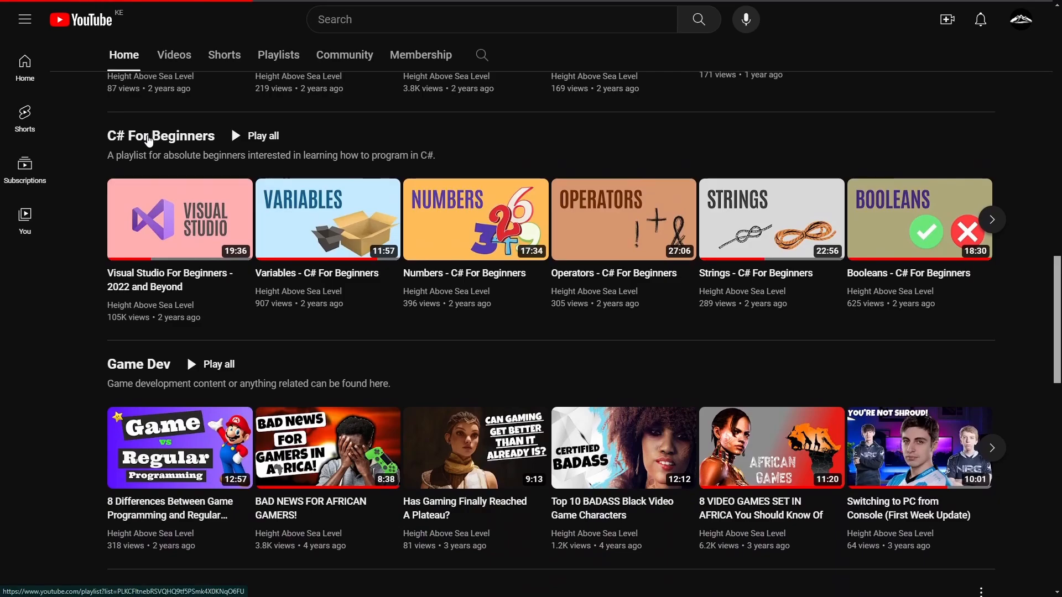
pyautogui.click(148, 138)
pyautogui.scroll(-3, 780, 299)
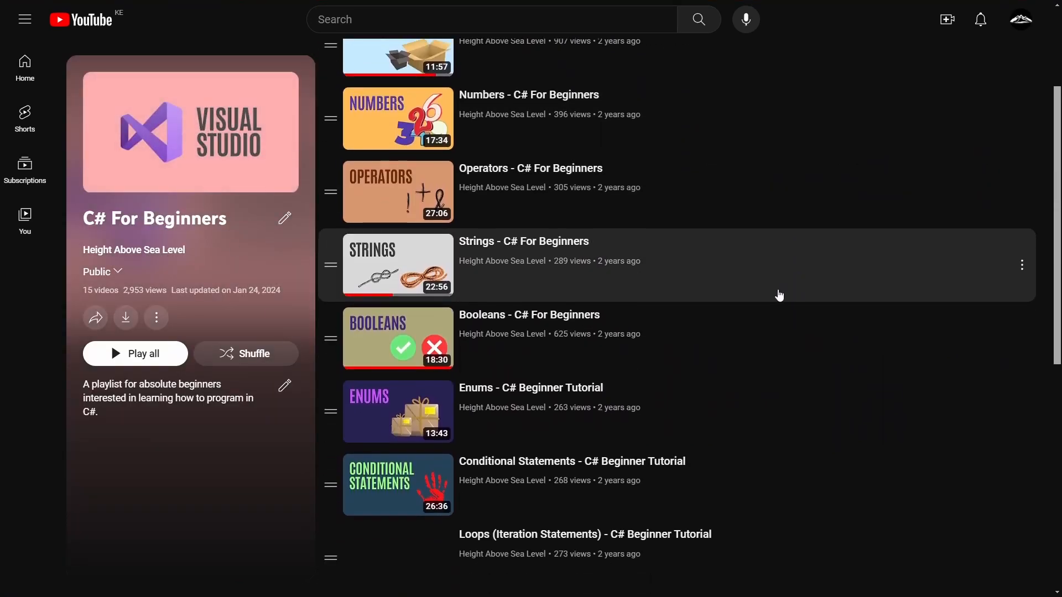
pyautogui.scroll(-3, 754, 290)
pyautogui.scroll(-2, 755, 292)
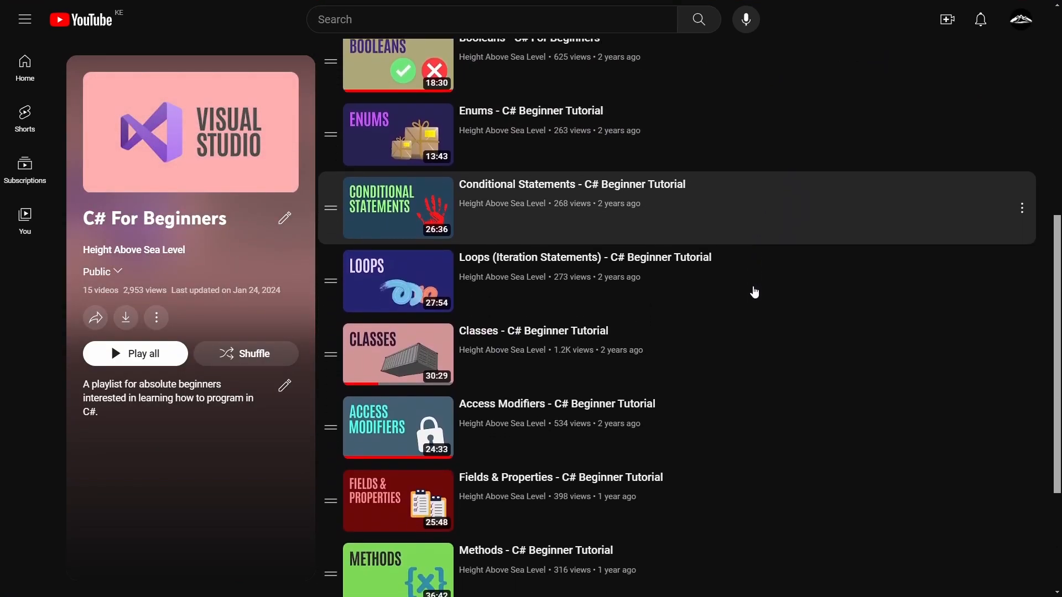
pyautogui.scroll(-4, 754, 293)
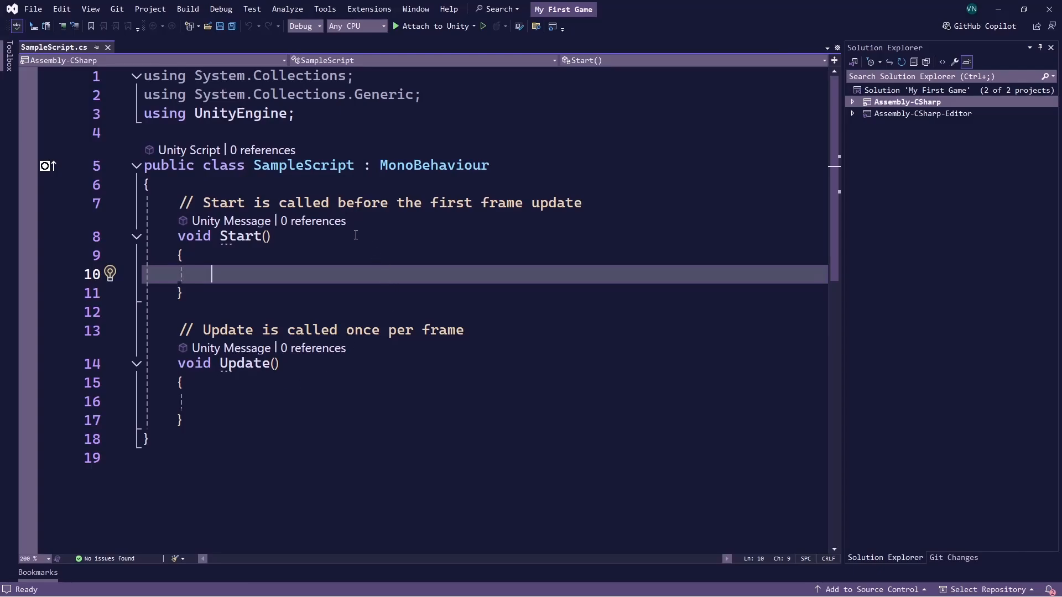
# Examine the SampleScript class name and the declarations of its Start and Update methods in Visual Studio
pyautogui.click(331, 173)
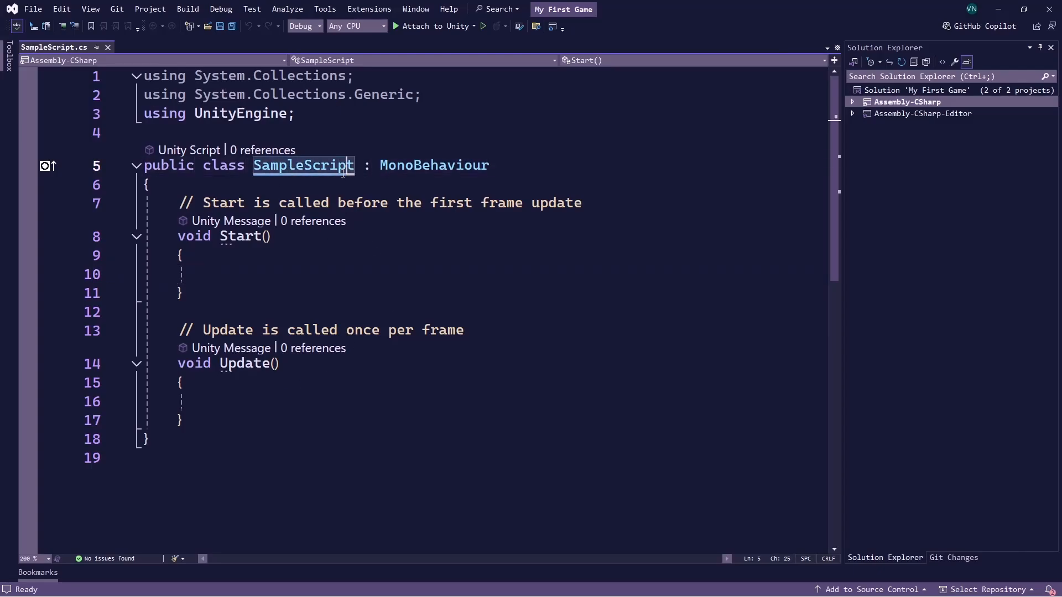
pyautogui.moveTo(332, 173)
pyautogui.mouseDown()
pyautogui.moveTo(270, 173)
pyautogui.moveTo(350, 171)
pyautogui.mouseUp()
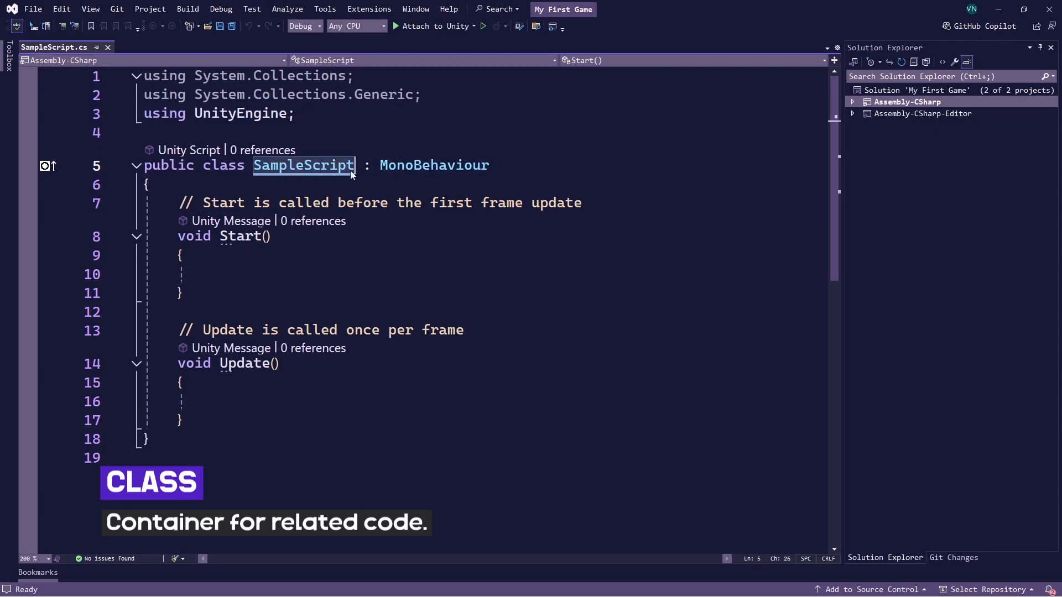
pyautogui.click(235, 272)
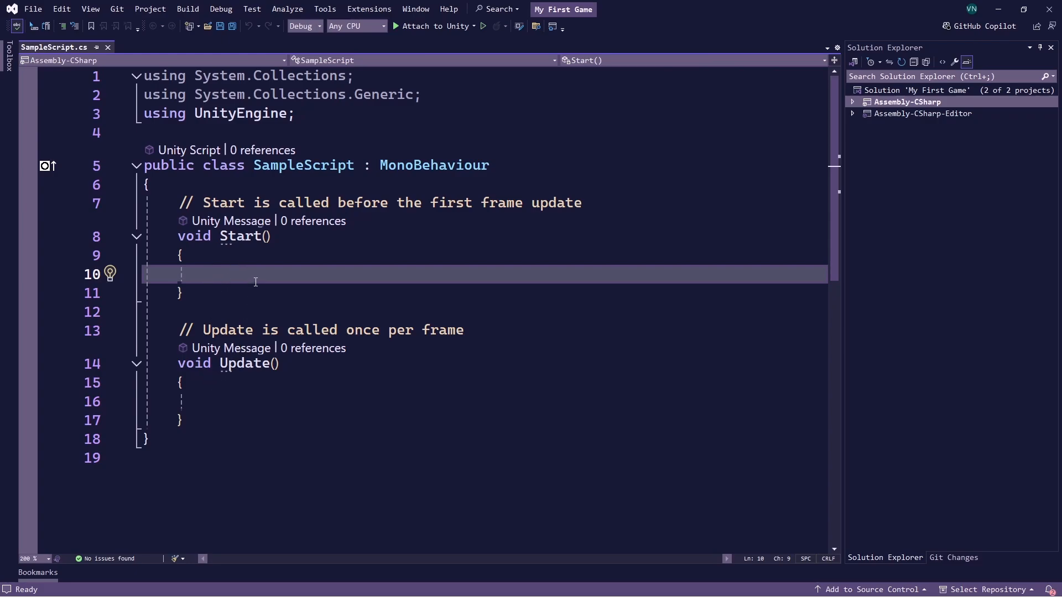
pyautogui.moveTo(181, 236); pyautogui.dragTo(271, 237)
pyautogui.moveTo(178, 365); pyautogui.dragTo(279, 364)
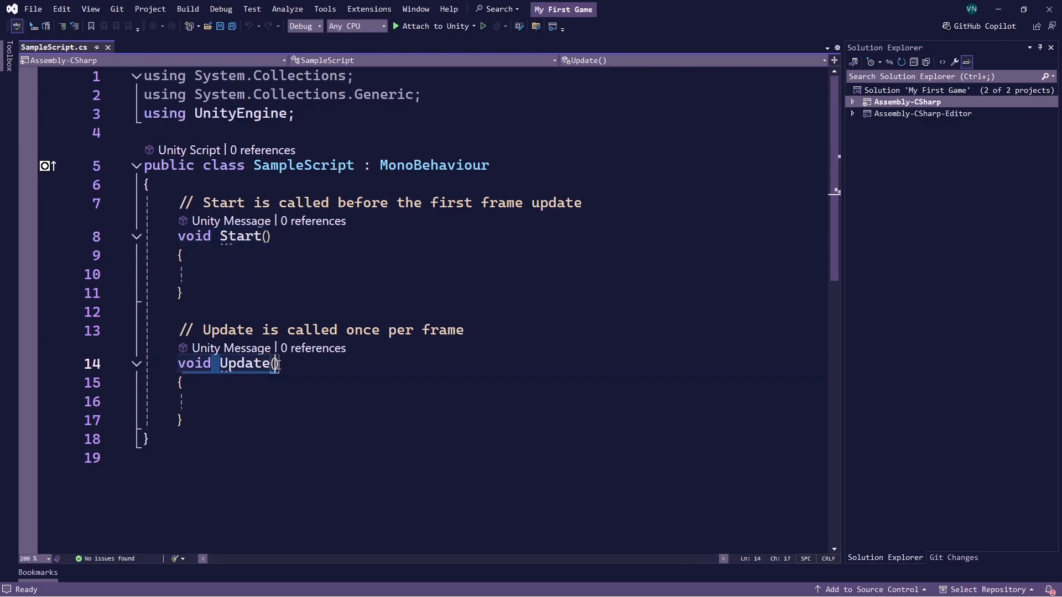
# Add an empty public void Jump() method below the Update method
pyautogui.click(226, 418)
pyautogui.press('Return')
pyautogui.press('Return')
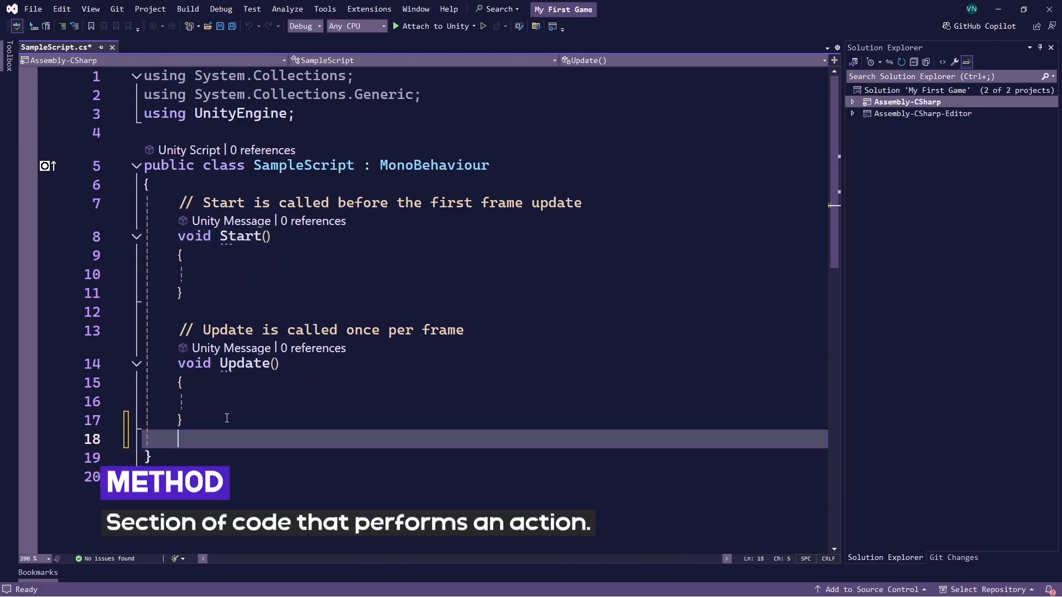
pyautogui.write('public void Jump')
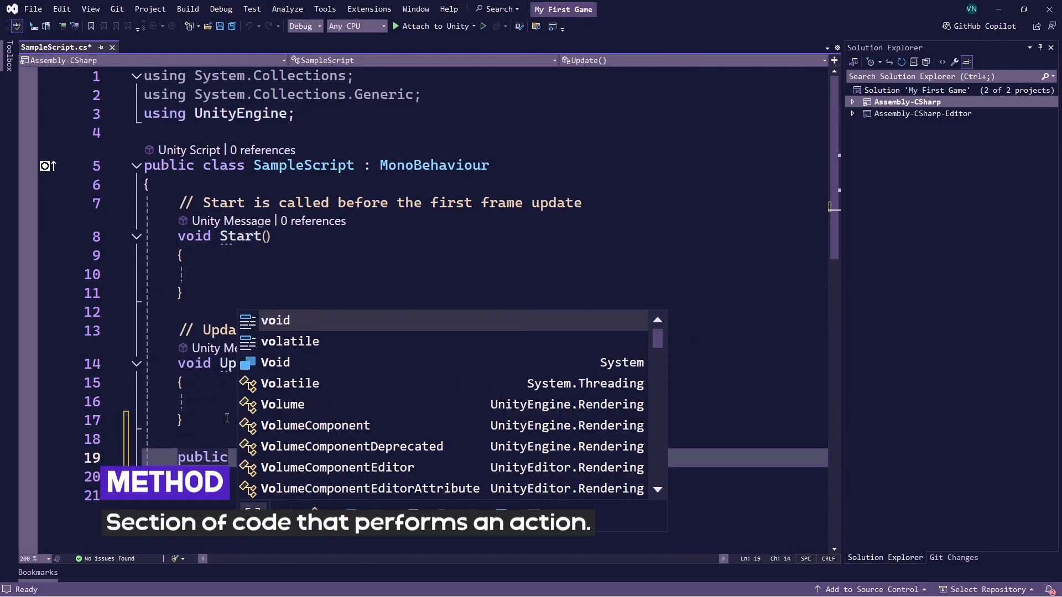
pyautogui.write('() {')
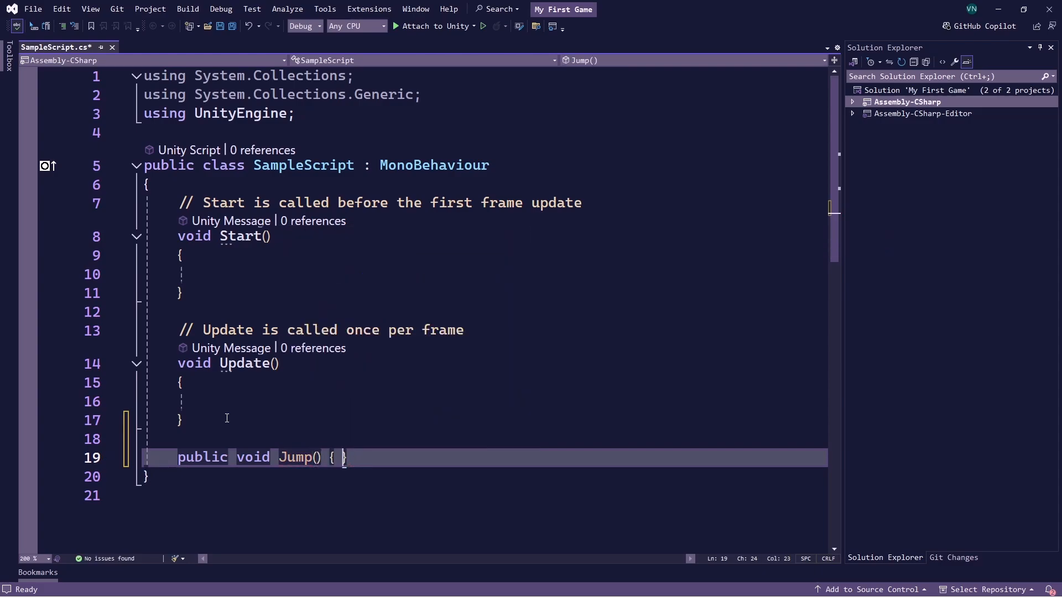
# Rename the Jump method to ShootGun, and shorten the name to Shoot
pyautogui.press('Left')
pyautogui.press('Left')
pyautogui.press('Left')
pyautogui.press('Left')
pyautogui.press('Left')
pyautogui.hotkey('ctrl', 'shift', 'Left')
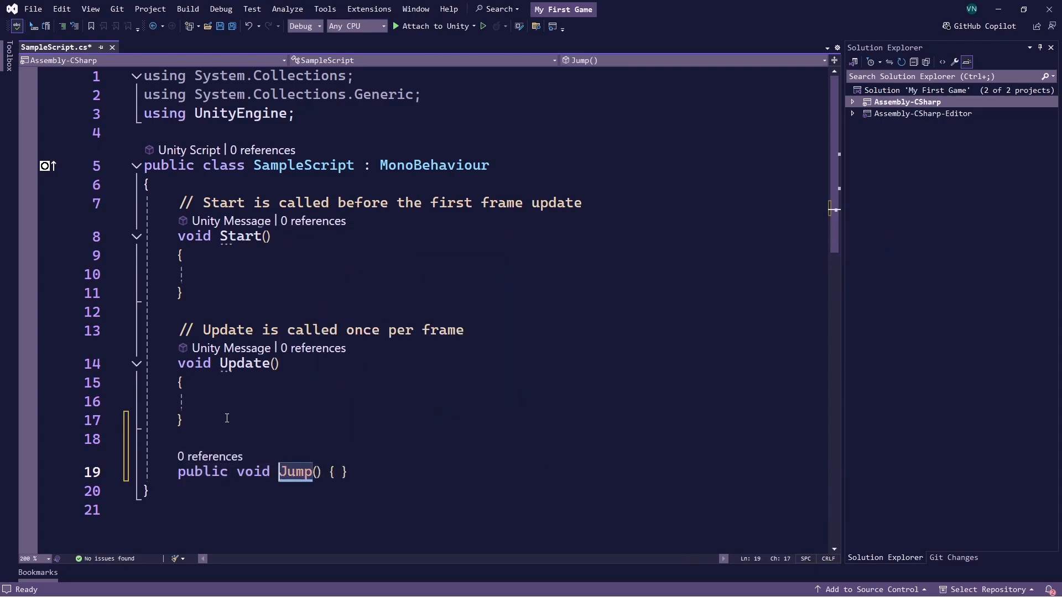
pyautogui.write('ShootGun')
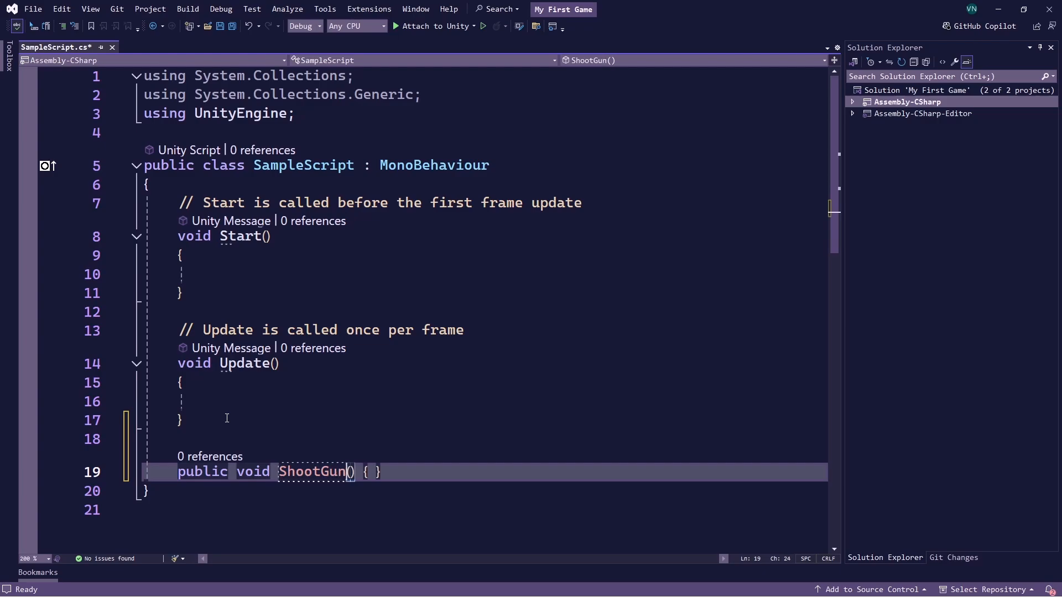
pyautogui.press('BackSpace')
pyautogui.press('BackSpace')
pyautogui.press('BackSpace')
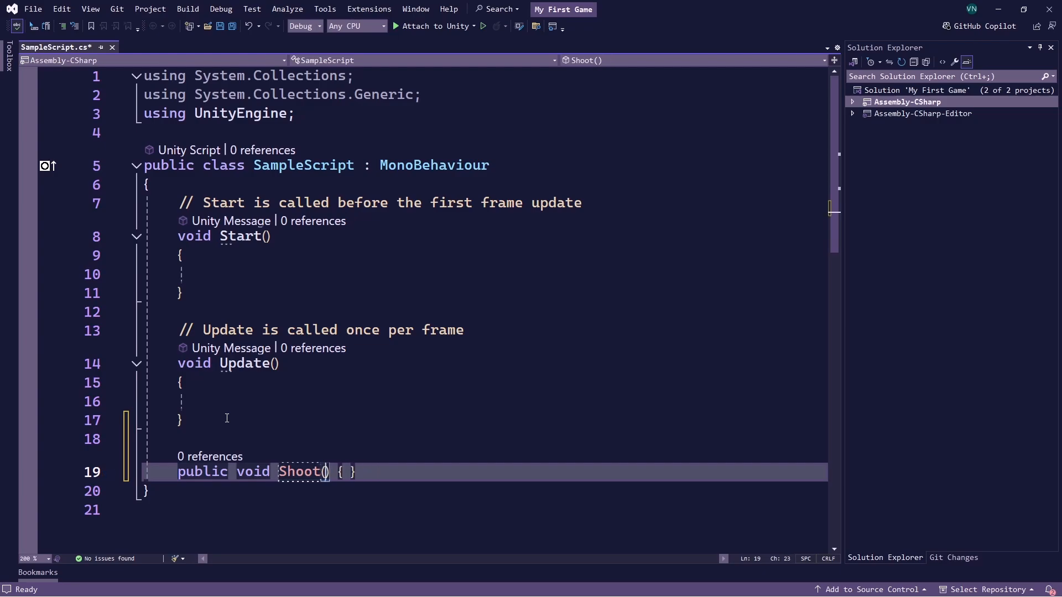
# Delete the Shoot method and the blank line between Update and the closing brace of the class
pyautogui.hotkey('ctrl', 'shift', 'l')
pyautogui.press('Up')
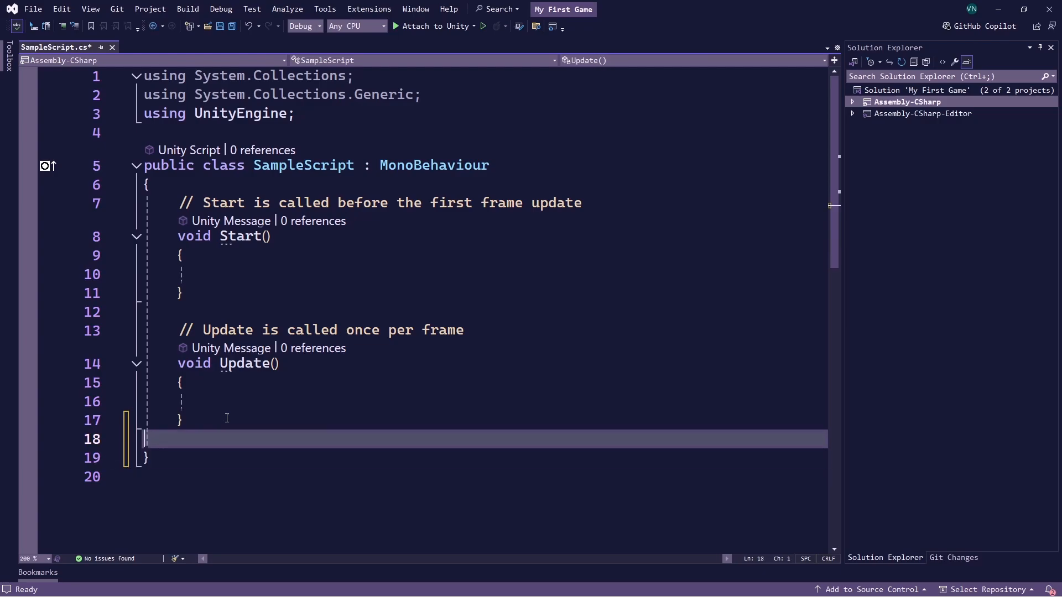
pyautogui.hotkey('ctrl', 'shift', 'l')
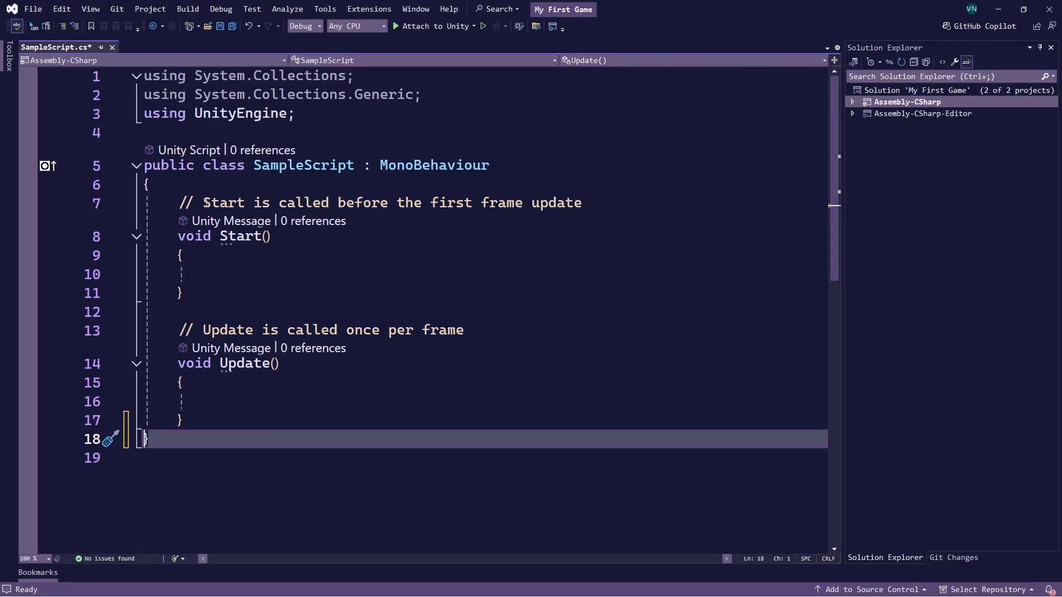
# Examine the Start and Update methods together with the comments describing when each one is called
pyautogui.moveTo(203, 205); pyautogui.dragTo(586, 212)
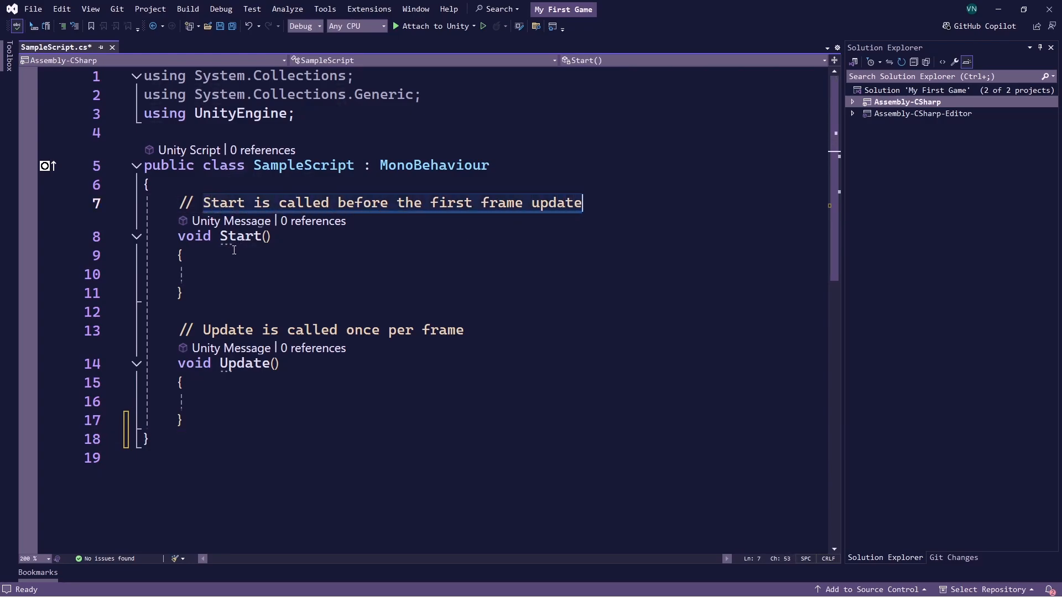
pyautogui.moveTo(262, 237); pyautogui.dragTo(178, 238)
pyautogui.click(185, 256)
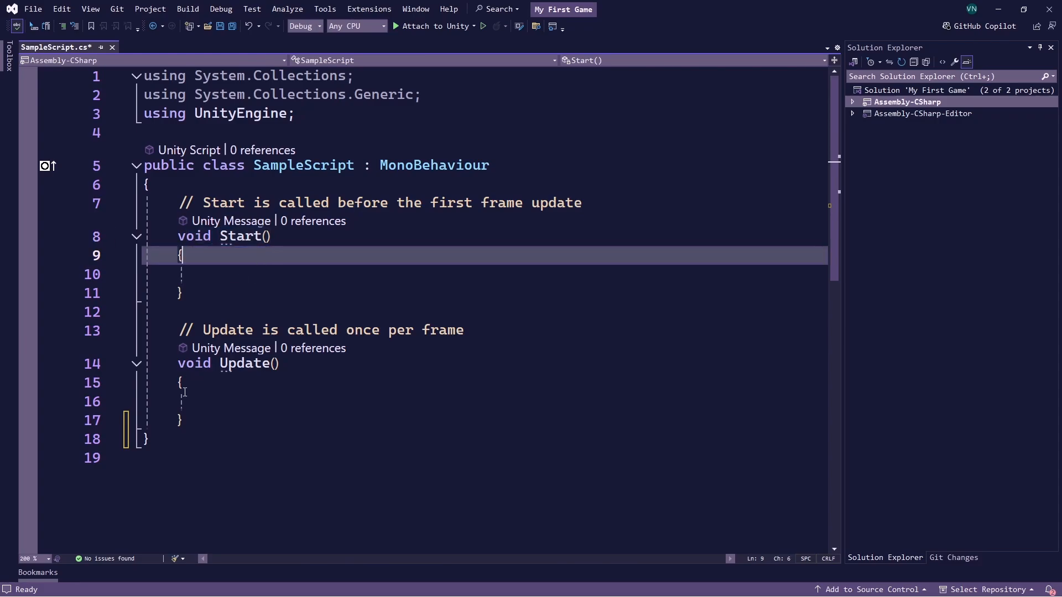
pyautogui.moveTo(178, 364); pyautogui.dragTo(275, 364)
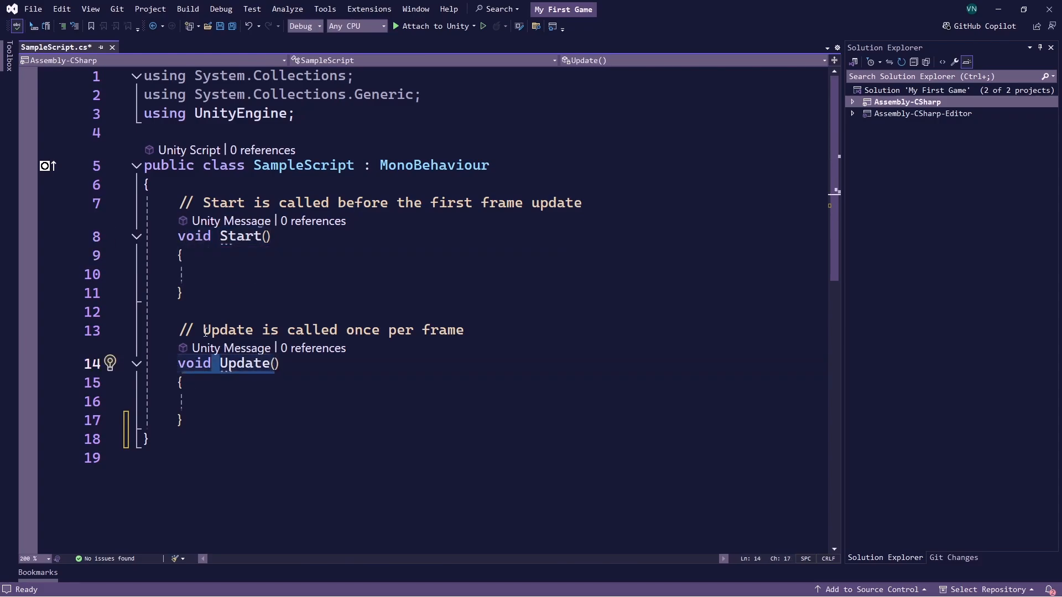
pyautogui.moveTo(205, 332); pyautogui.dragTo(464, 332)
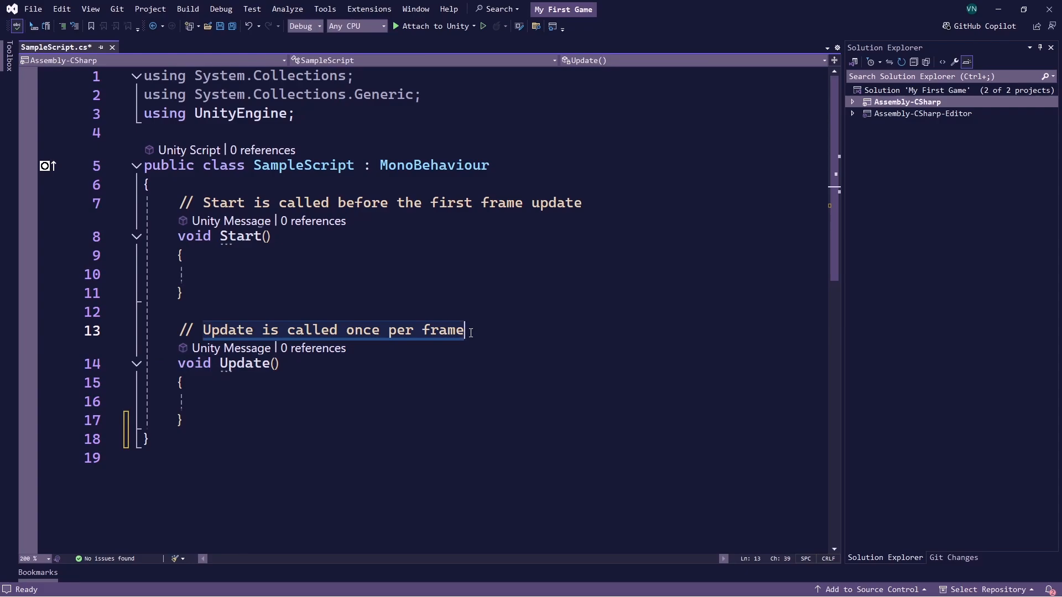
pyautogui.click(227, 397)
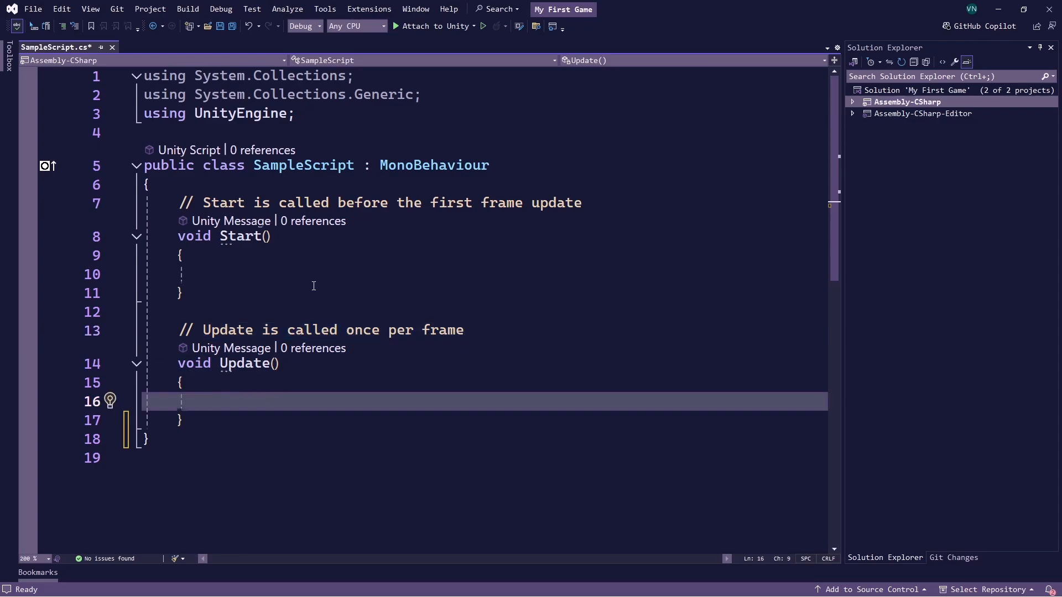
# Write the statement Debug.Log("Hello from Visual Studio."); inside the Start method
pyautogui.click(255, 272)
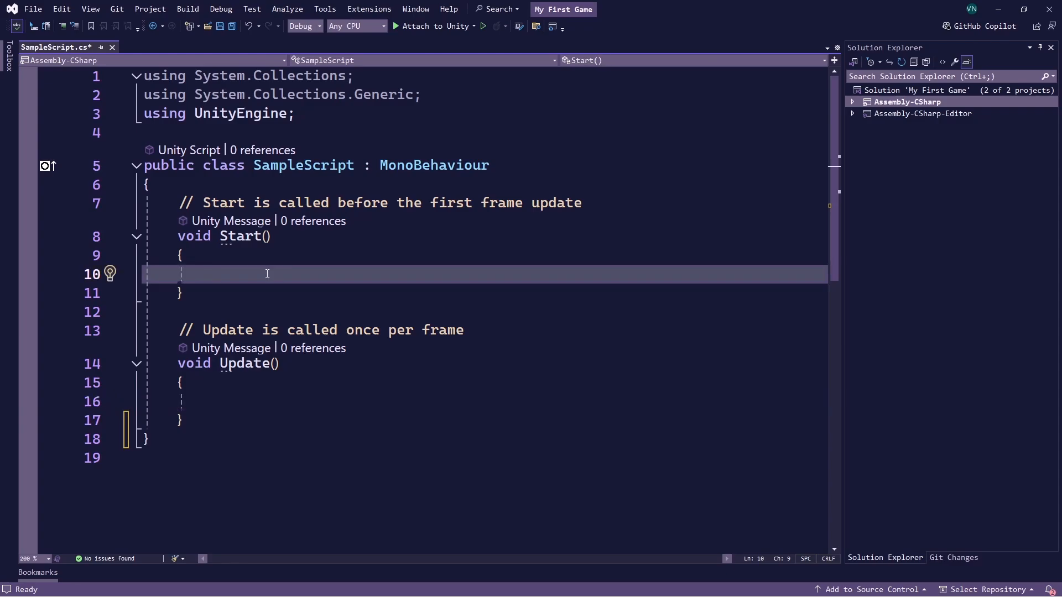
pyautogui.write('Debug.')
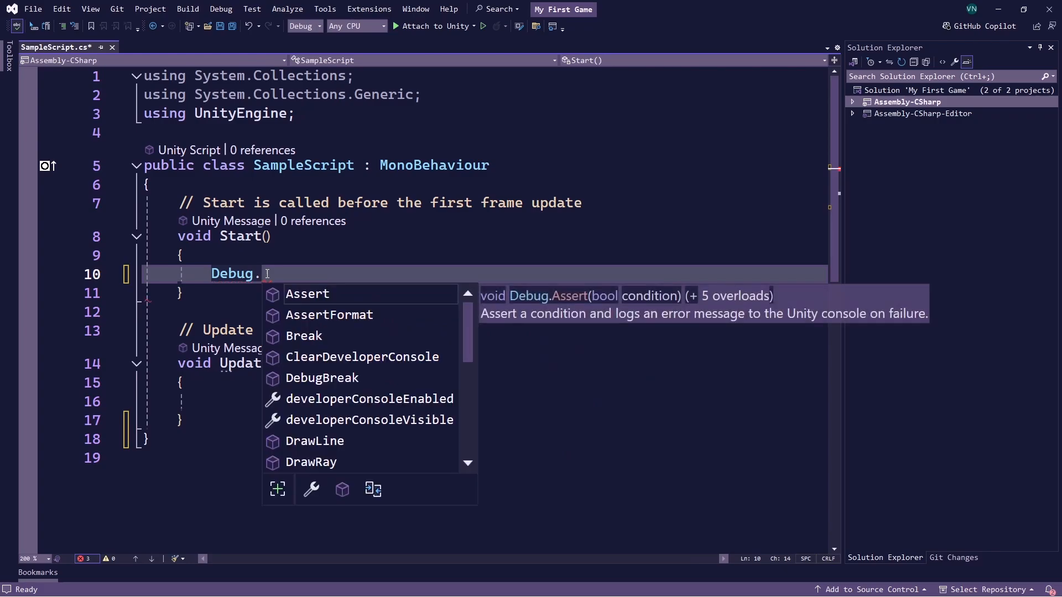
pyautogui.write('Log')
pyautogui.write('("He')
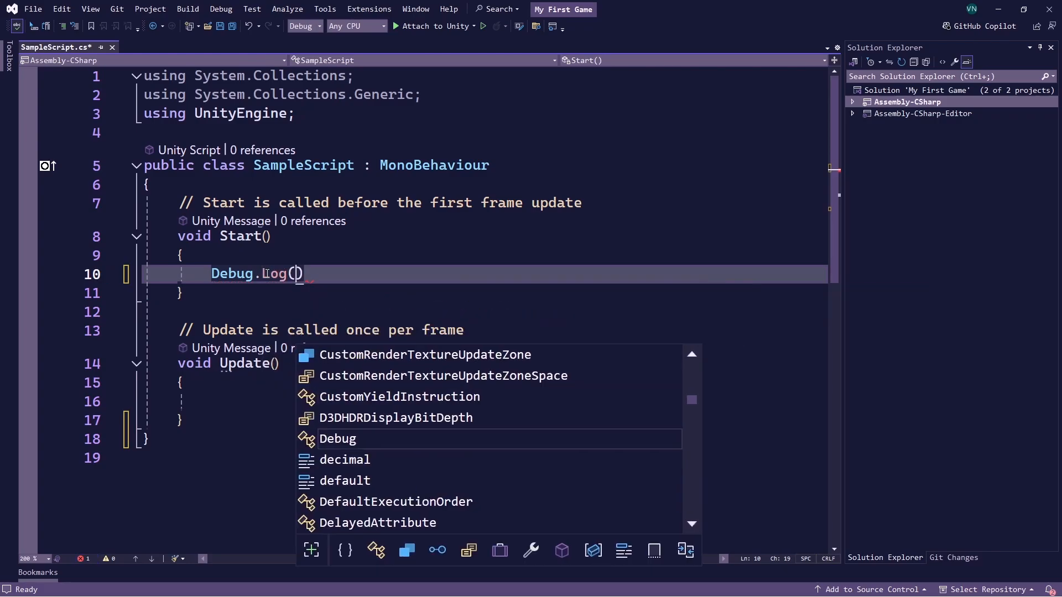
pyautogui.write('llo from Vis')
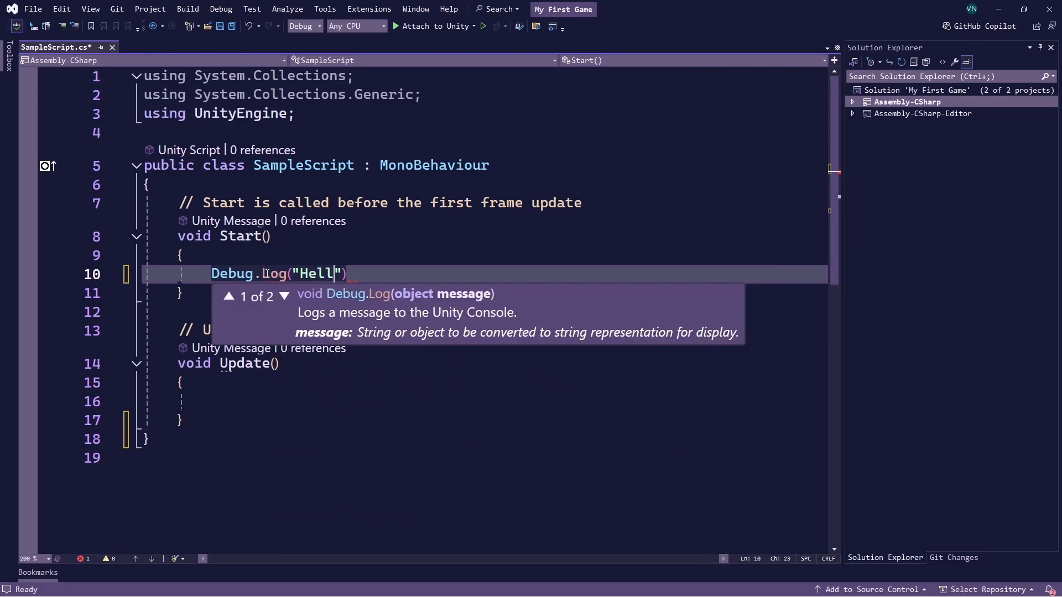
pyautogui.write('ual Studdio')
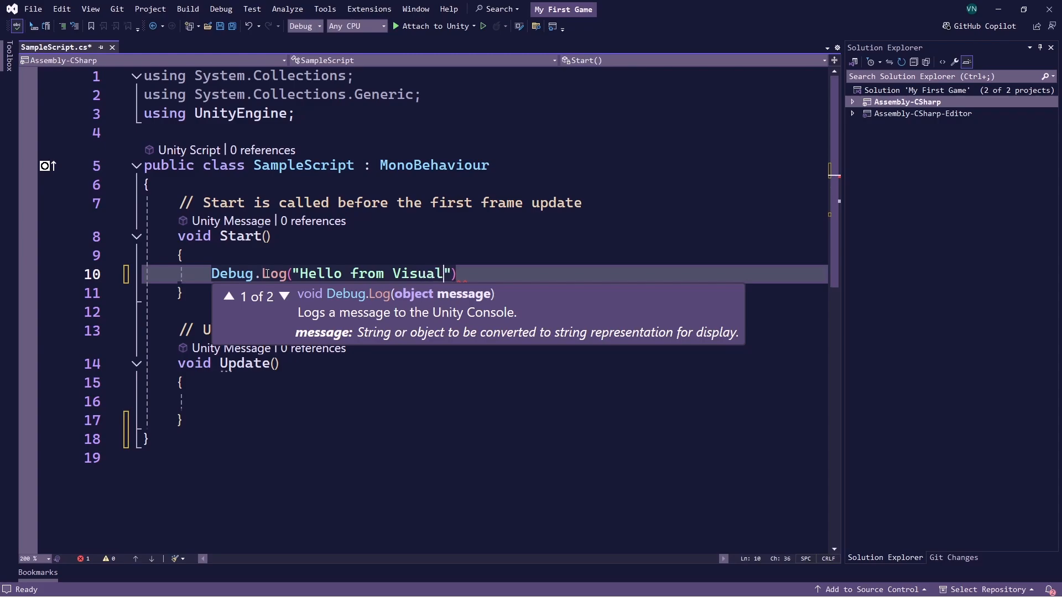
pyautogui.press('BackSpace')
pyautogui.press('BackSpace')
pyautogui.press('BackSpace')
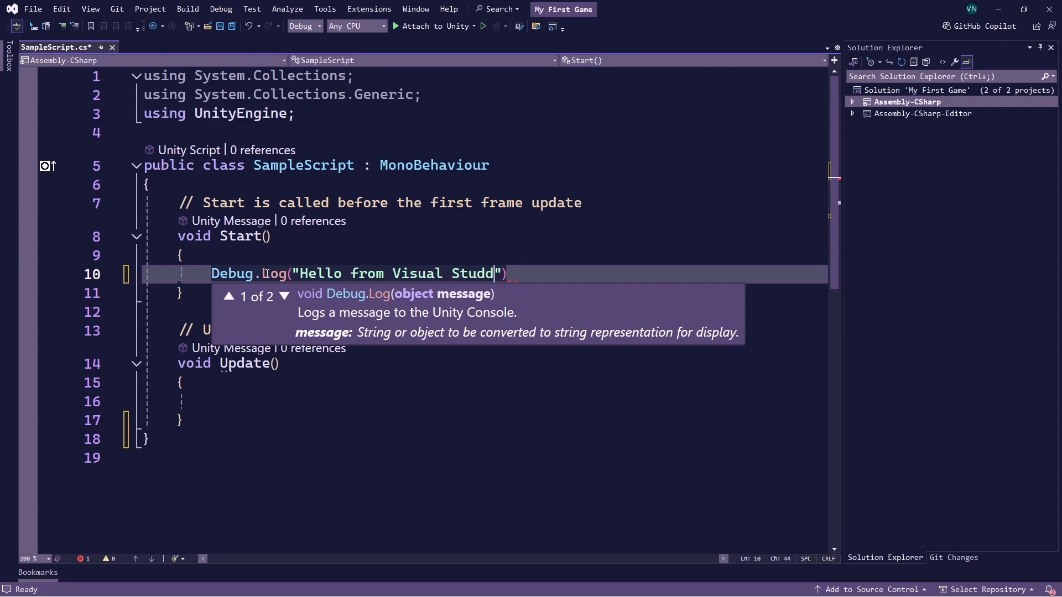
pyautogui.write('io.");')
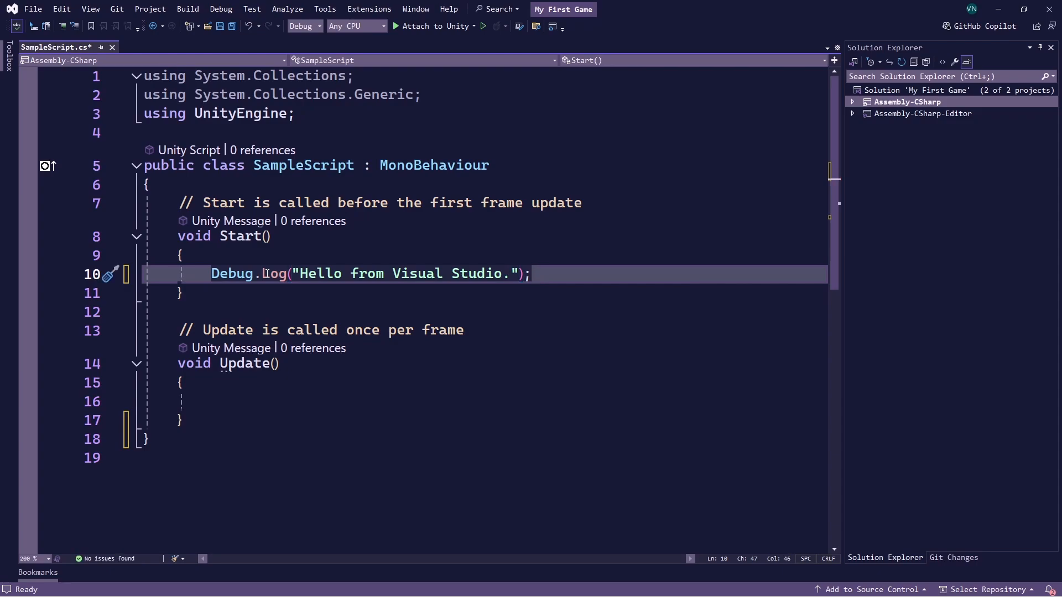
# Save SampleScript.cs and switch back to the Unity editor
pyautogui.hotkey('ctrl', 's')
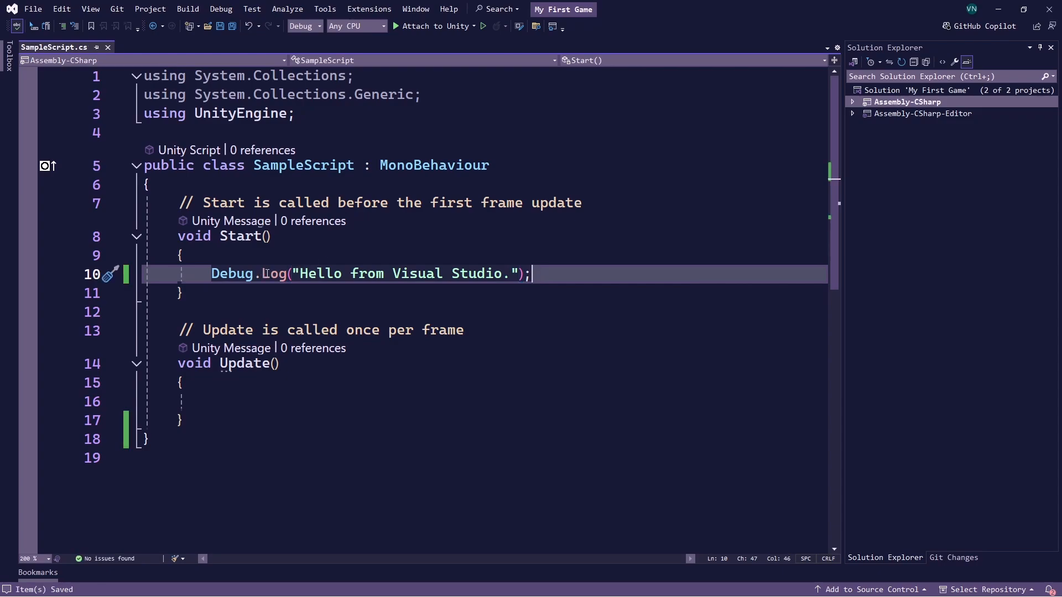
pyautogui.hotkey('alt', 'Tab')
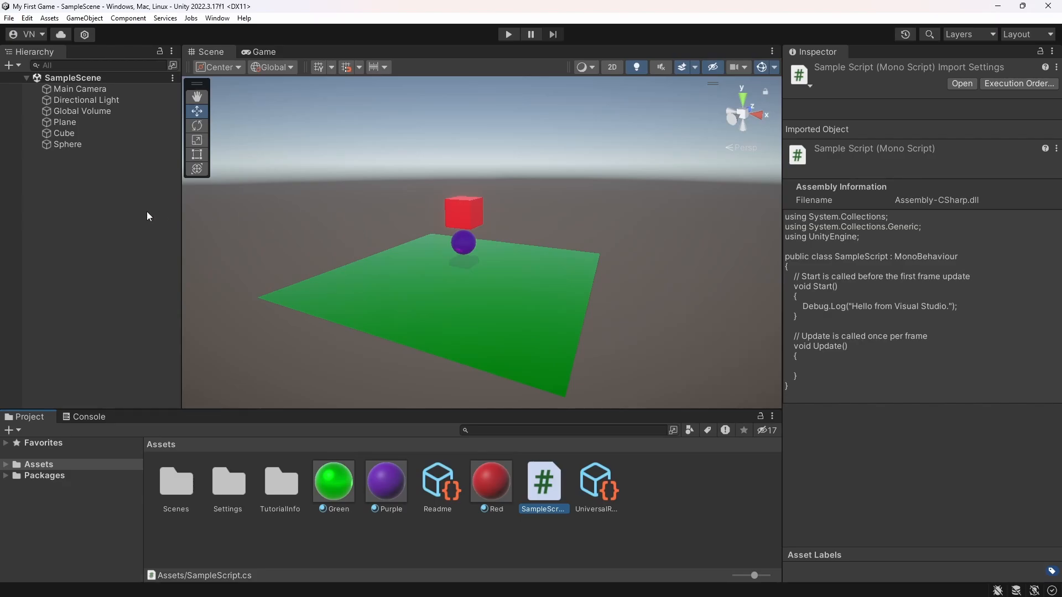
# Add a new 3D cube to the scene and move it along the X axis to about X -9.93, beside the purple sphere
pyautogui.rightClick(83, 180)
pyautogui.moveTo(152, 359)
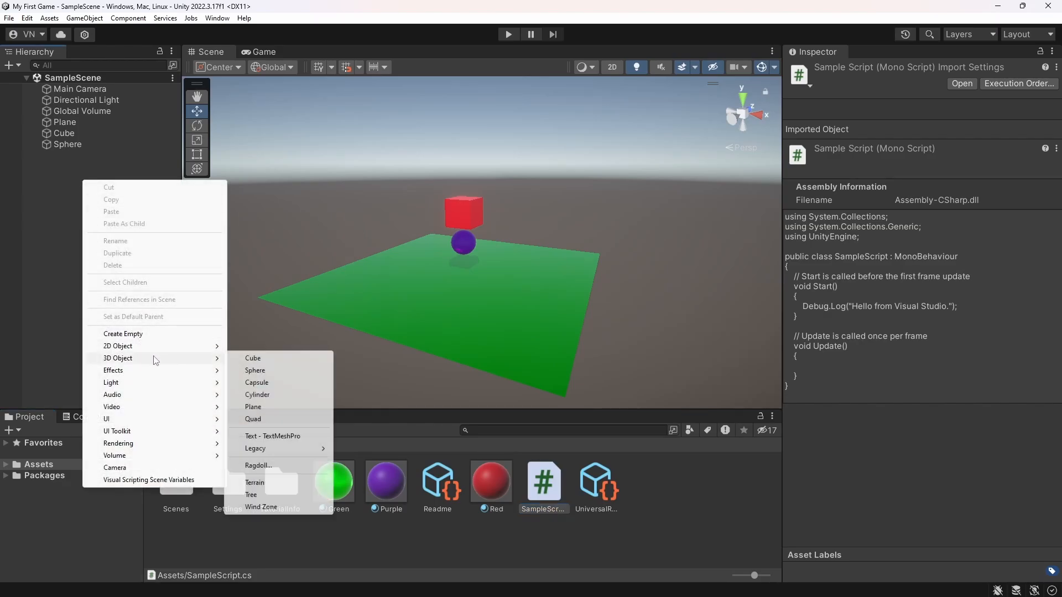
pyautogui.click(252, 360)
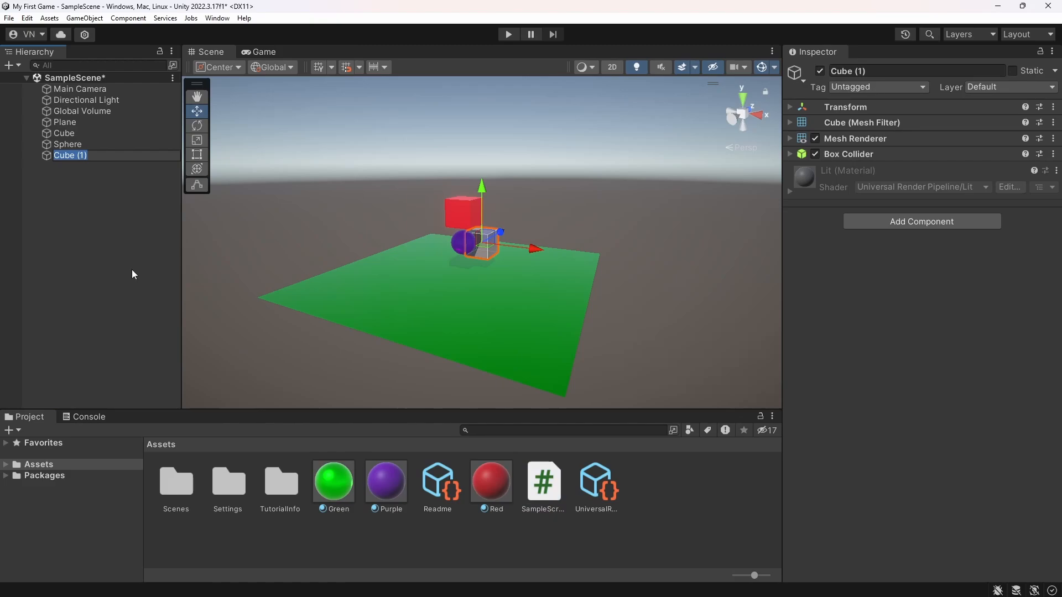
pyautogui.click(104, 217)
pyautogui.click(68, 155)
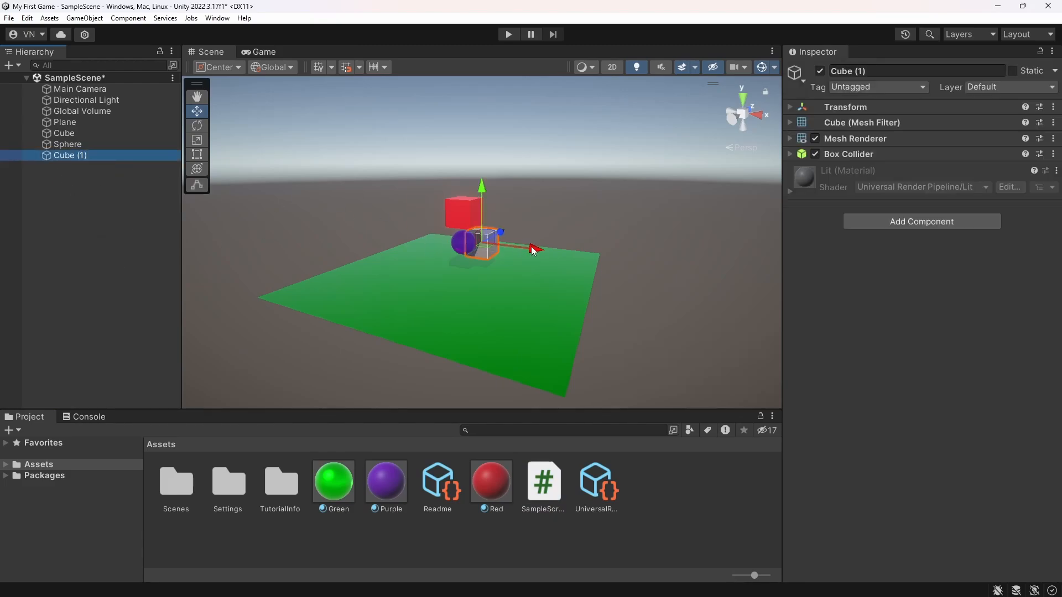
pyautogui.moveTo(535, 247); pyautogui.dragTo(574, 254)
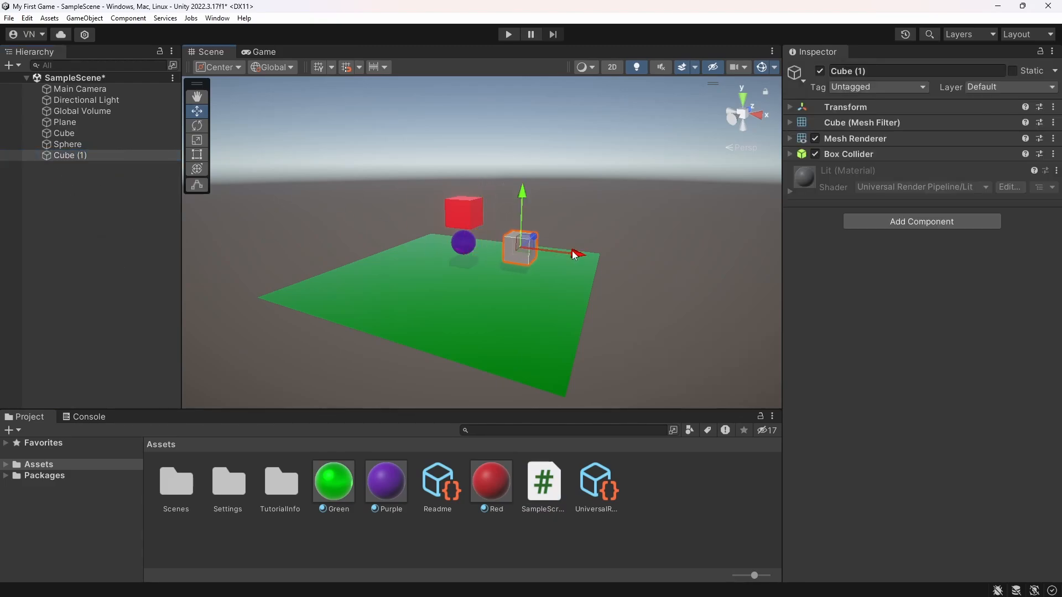
# Rename the newly added cube as "Cube with script"
pyautogui.click(70, 156)
pyautogui.click(71, 156)
pyautogui.write('C')
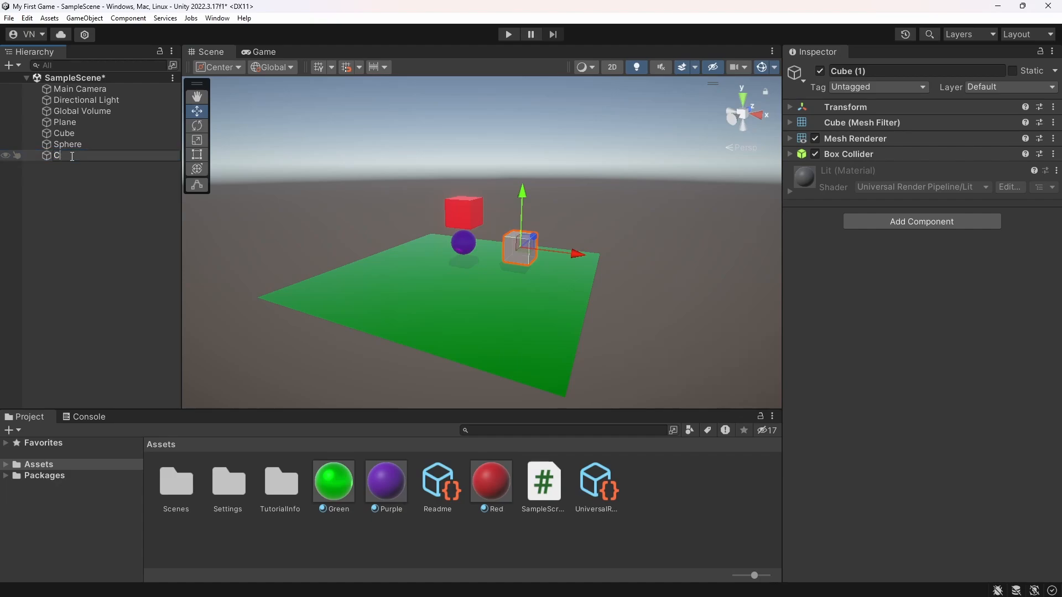
pyautogui.write('ube with script')
pyautogui.press('Return')
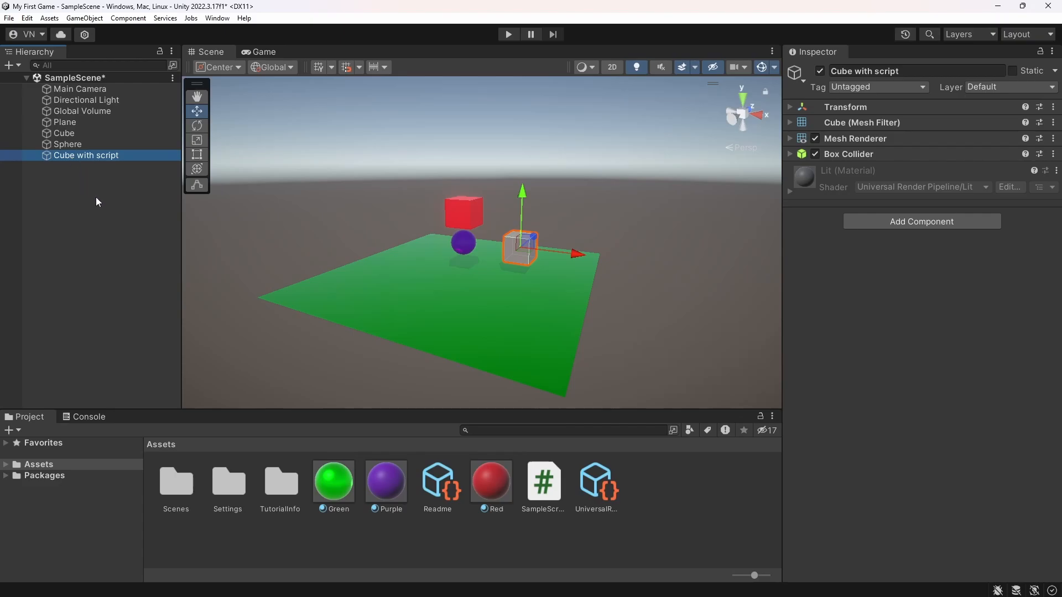
# Expand the Transform, Mesh Filter and Mesh Renderer of Cube with script and attach SampleScript to it as a component
pyautogui.click(789, 138)
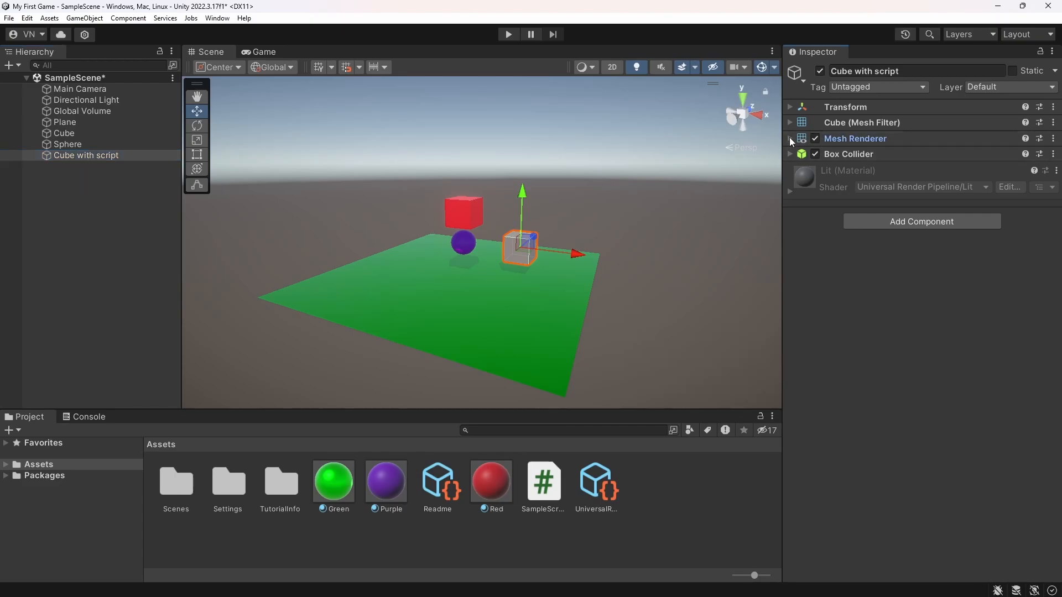
pyautogui.click(789, 122)
pyautogui.click(790, 107)
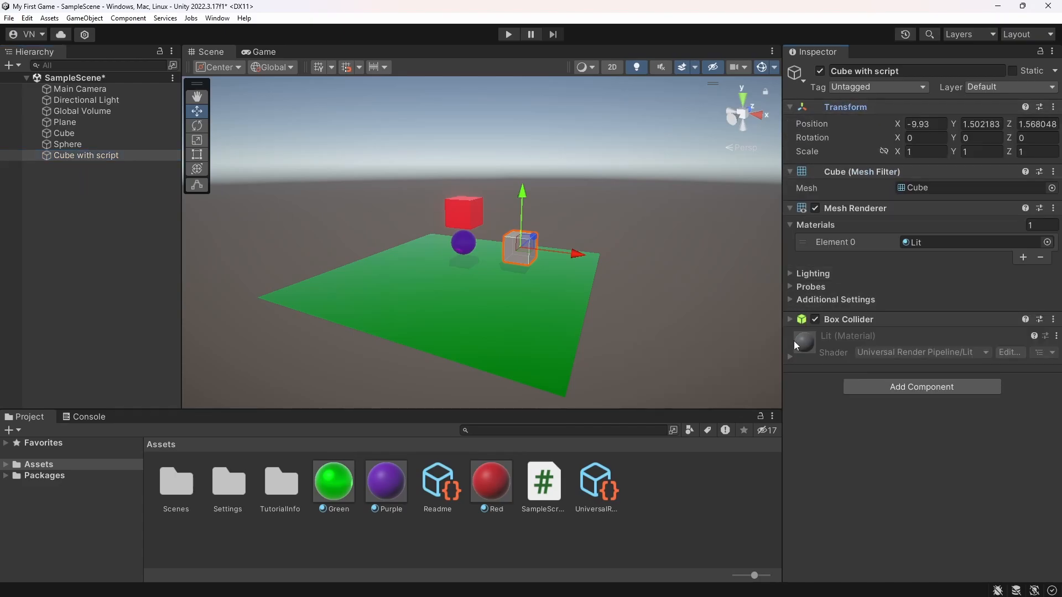
pyautogui.moveTo(539, 494); pyautogui.dragTo(880, 439)
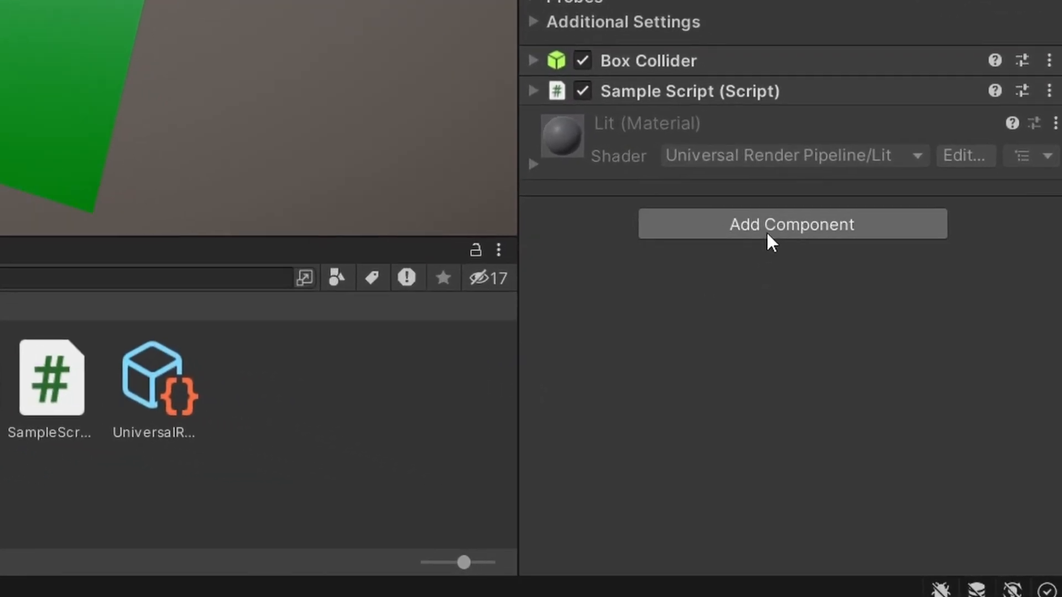
# Create a new script named TestScript, add it as a component to Cube with script, and collapse all its components
pyautogui.click(767, 241)
pyautogui.press('BackSpace')
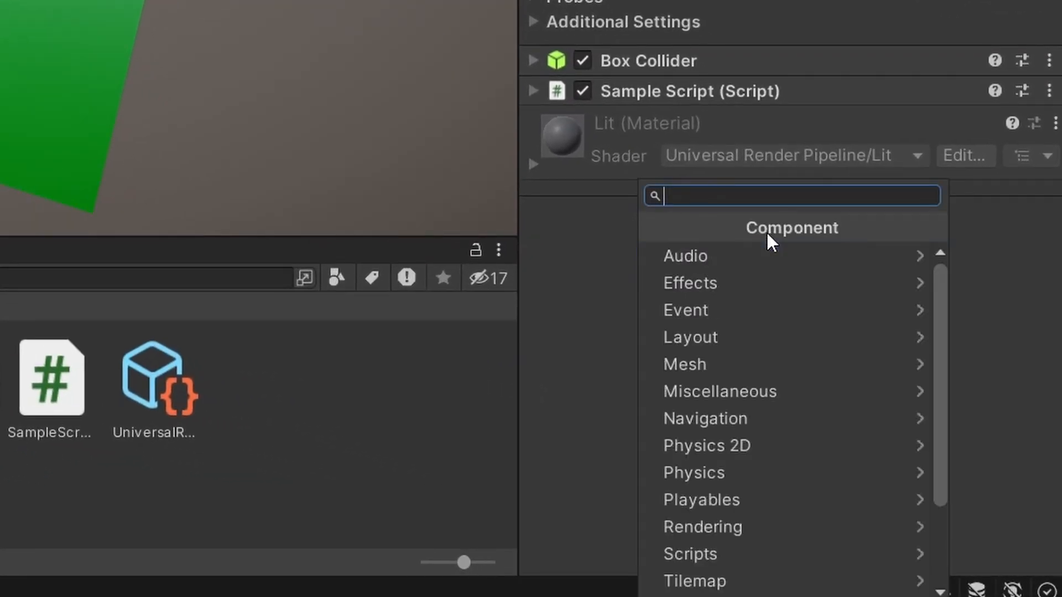
pyautogui.write('script')
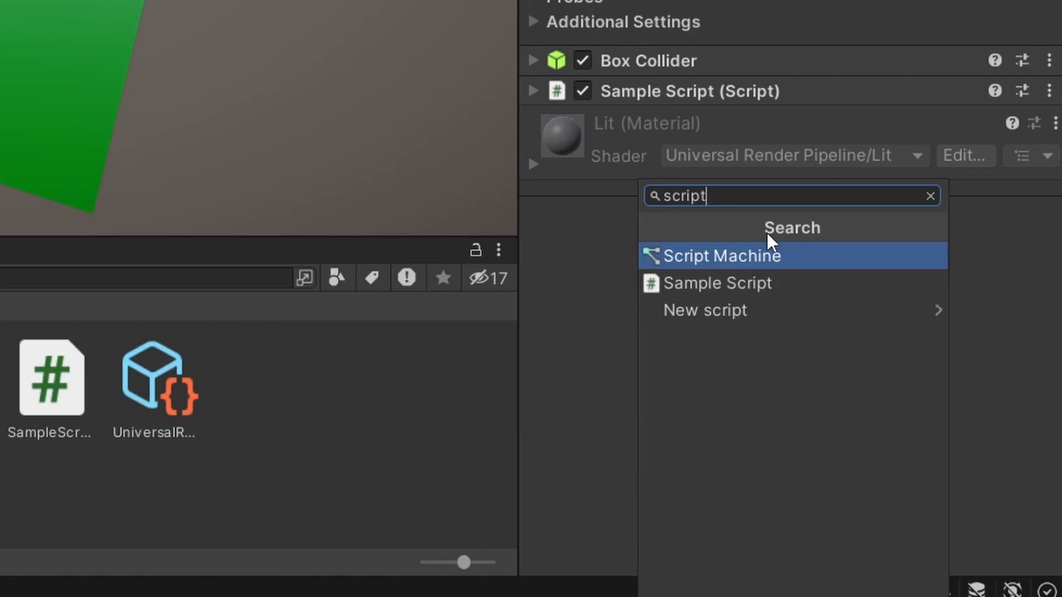
pyautogui.click(759, 312)
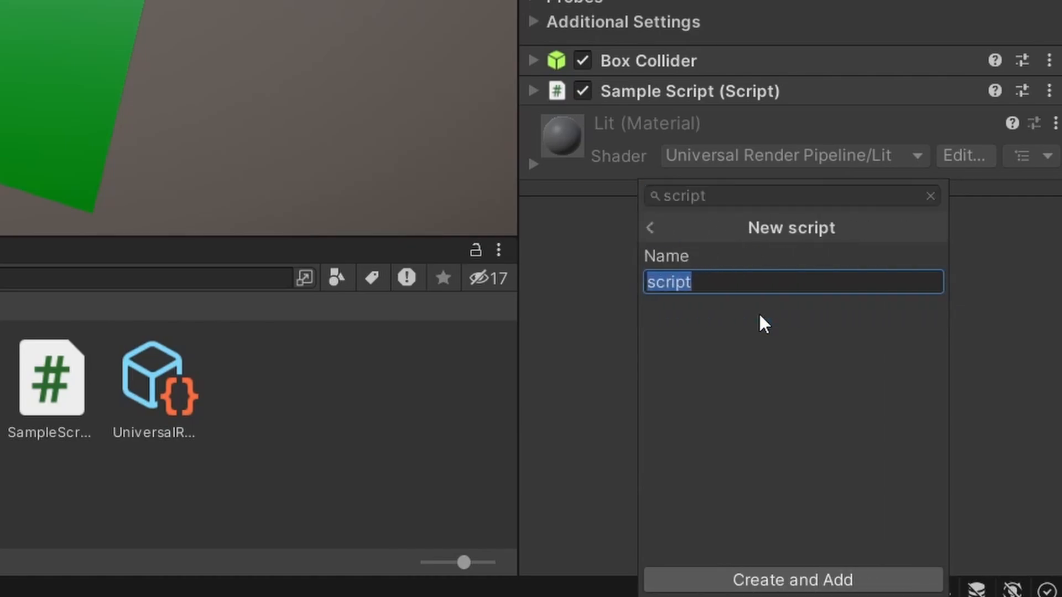
pyautogui.write('TestScript')
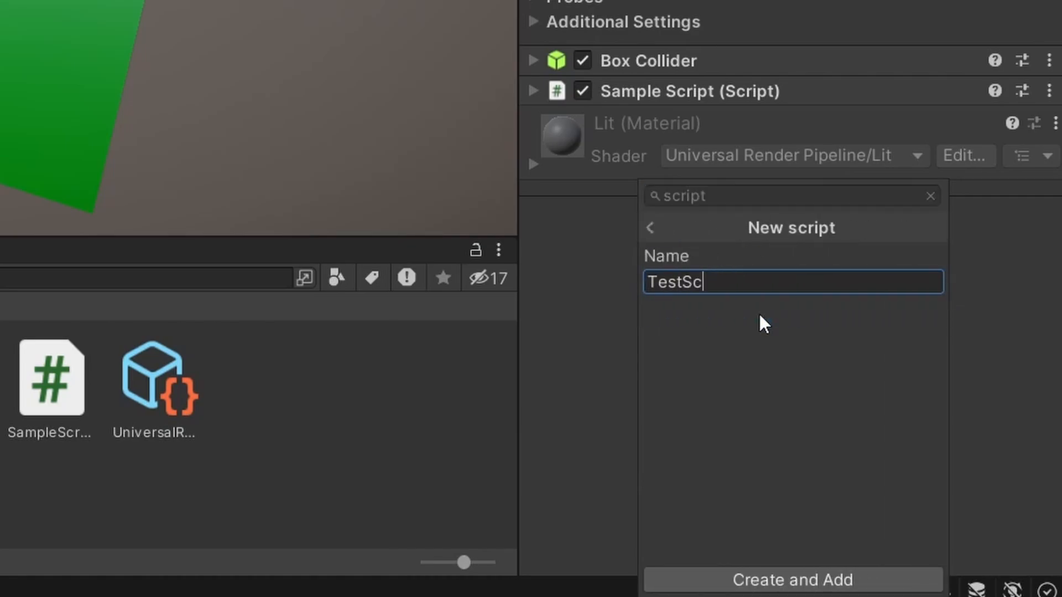
pyautogui.click(808, 580)
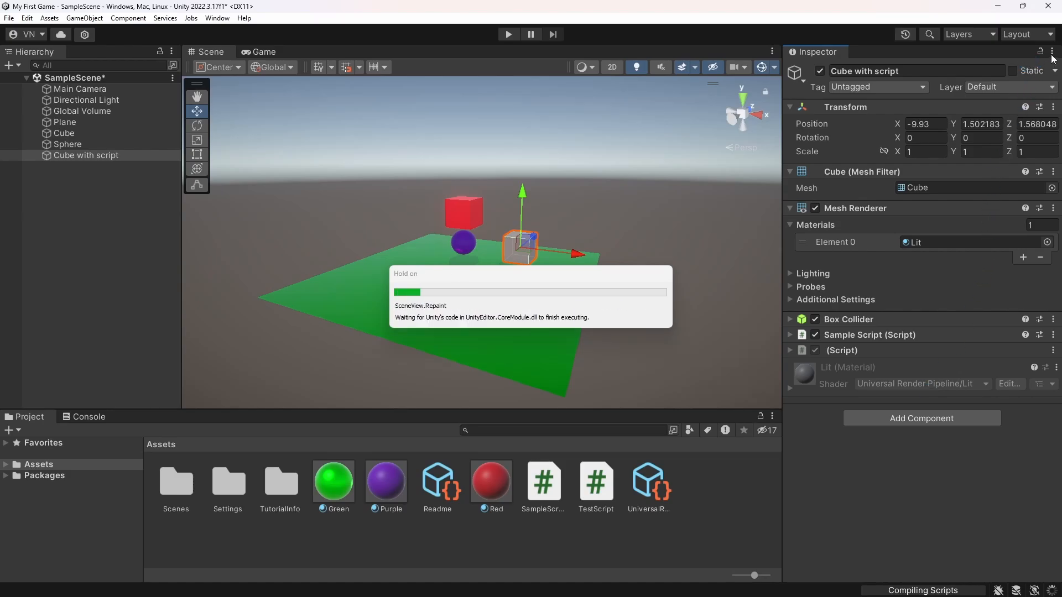
pyautogui.click(1053, 51)
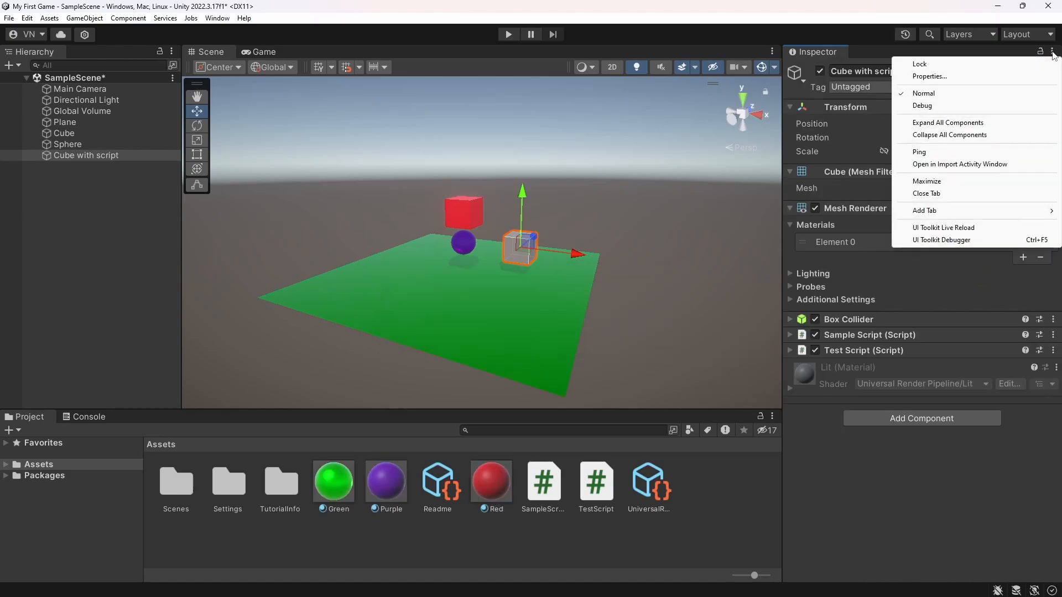
pyautogui.click(960, 135)
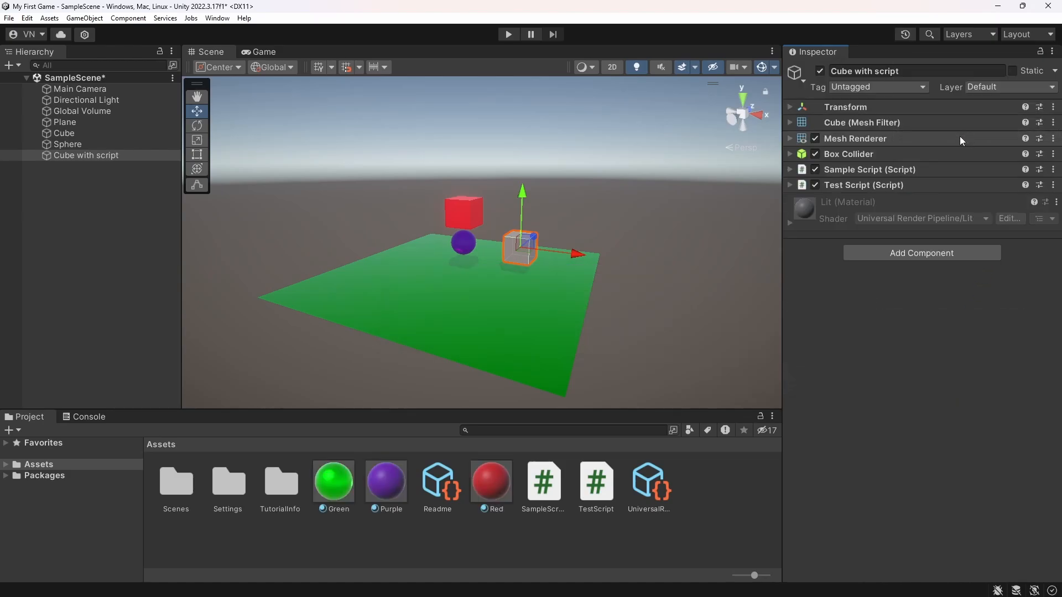
# Run the game and examine the message that SampleScript logs to the console
pyautogui.click(505, 36)
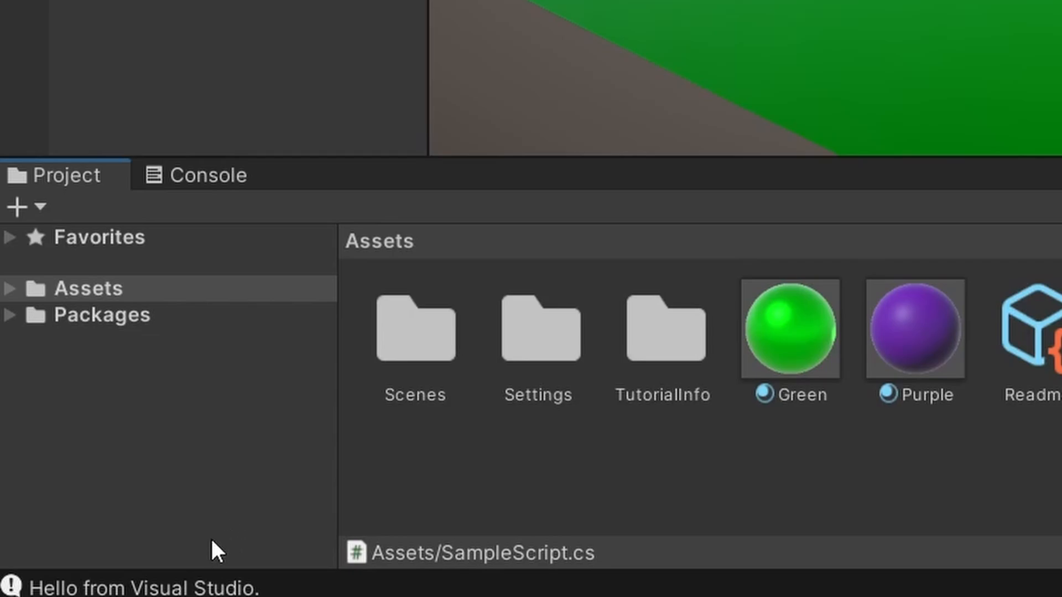
pyautogui.click(152, 588)
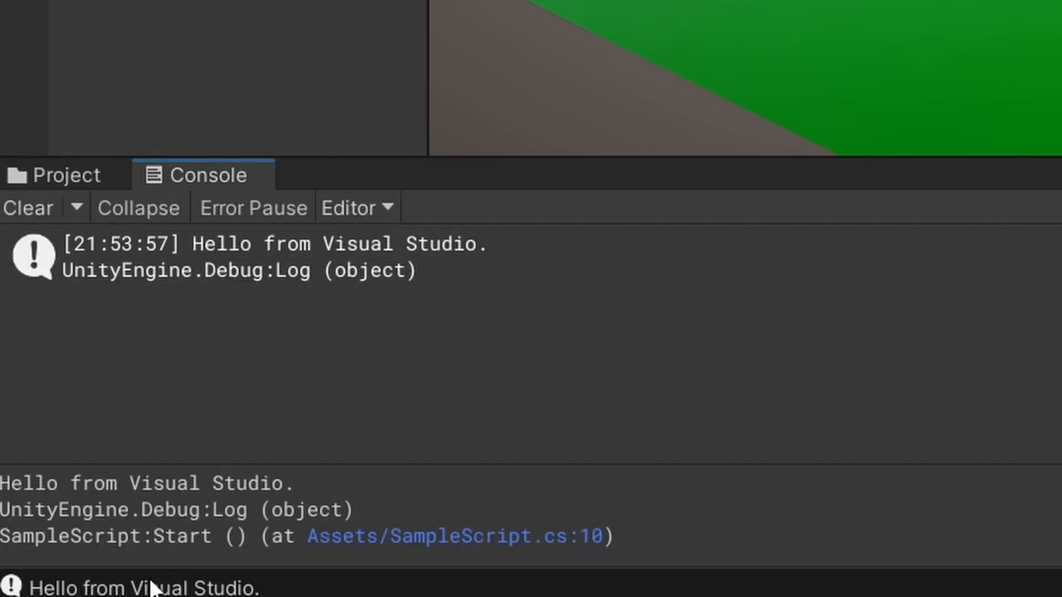
pyautogui.click(63, 178)
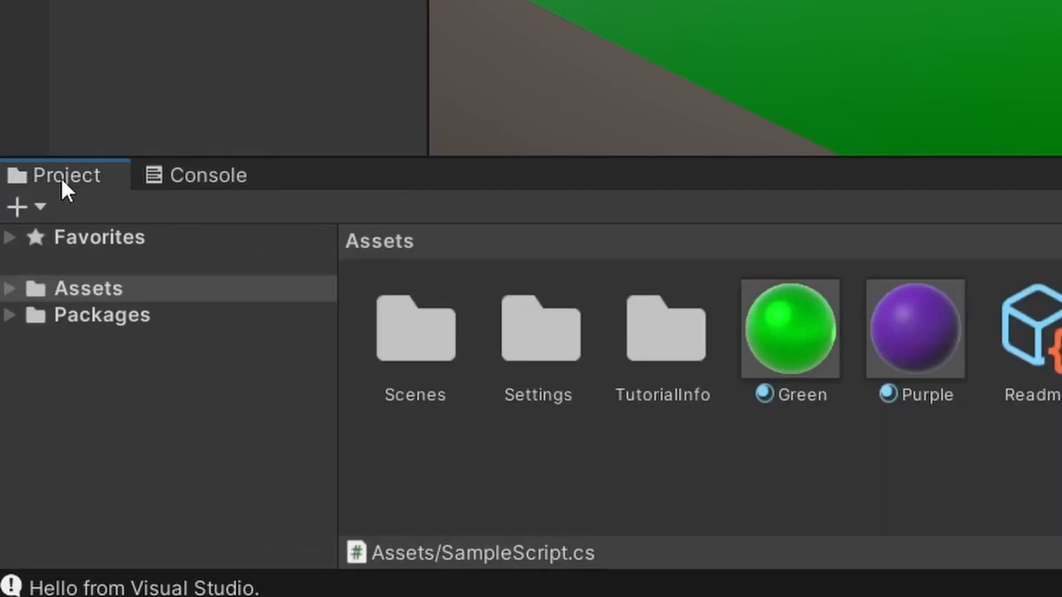
pyautogui.click(210, 174)
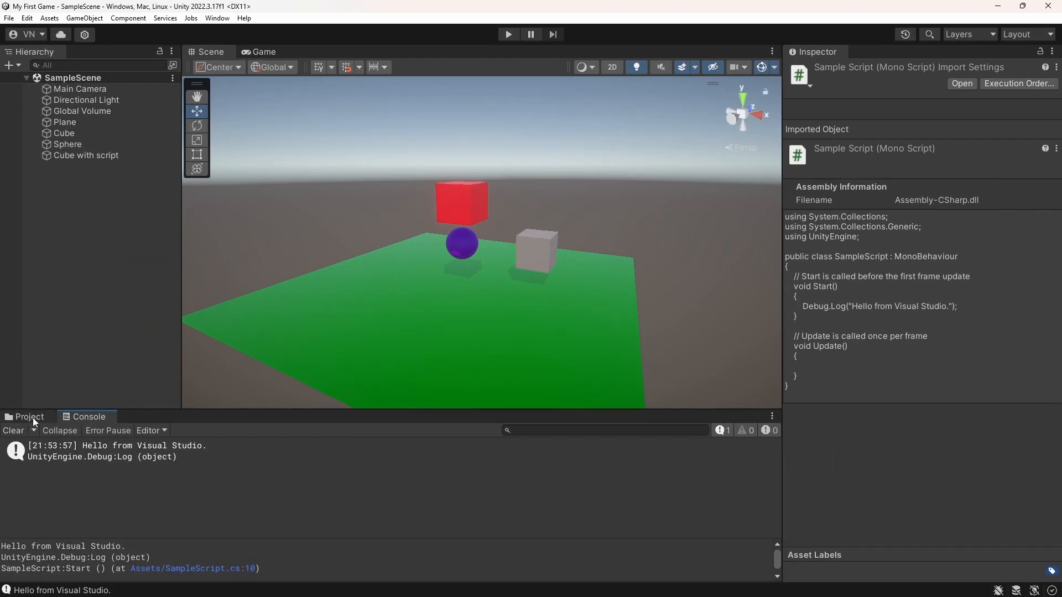
# Open SampleScript.cs in Visual Studio and insert a new line below the existing Debug.Log statement in the Start method
pyautogui.click(31, 417)
pyautogui.doubleClick(541, 494)
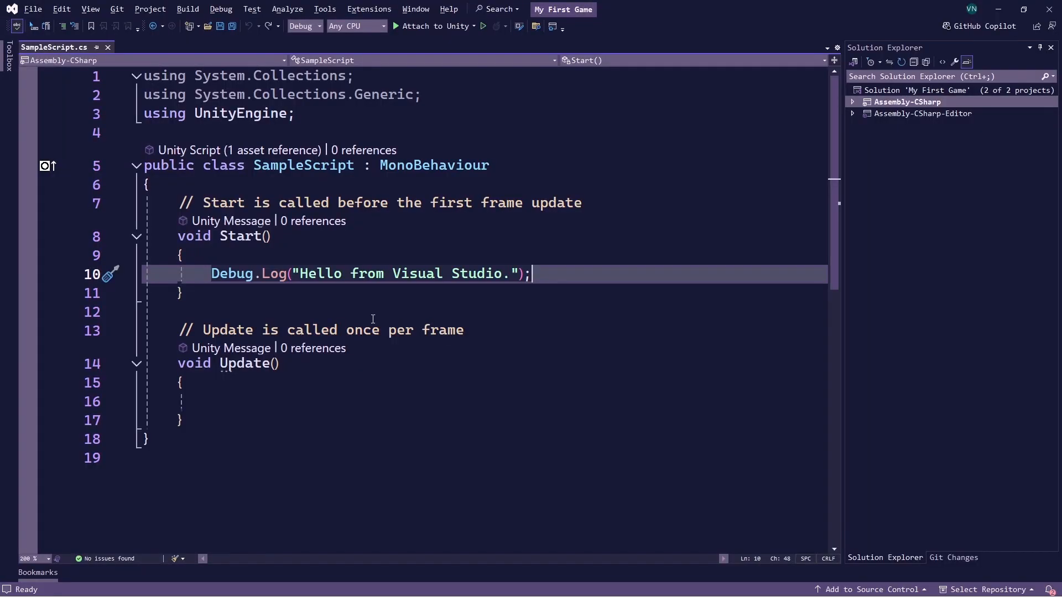
pyautogui.hotkey('shift', 'Home')
pyautogui.hotkey('ctrl', 'c')
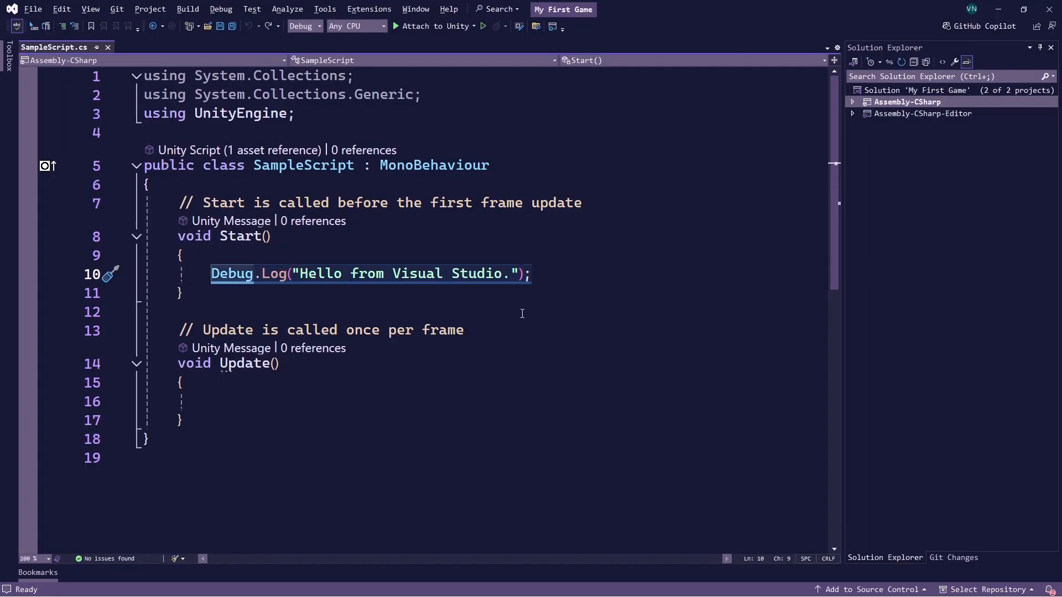
pyautogui.hotkey('ctrl', 'v')
pyautogui.press('Return')
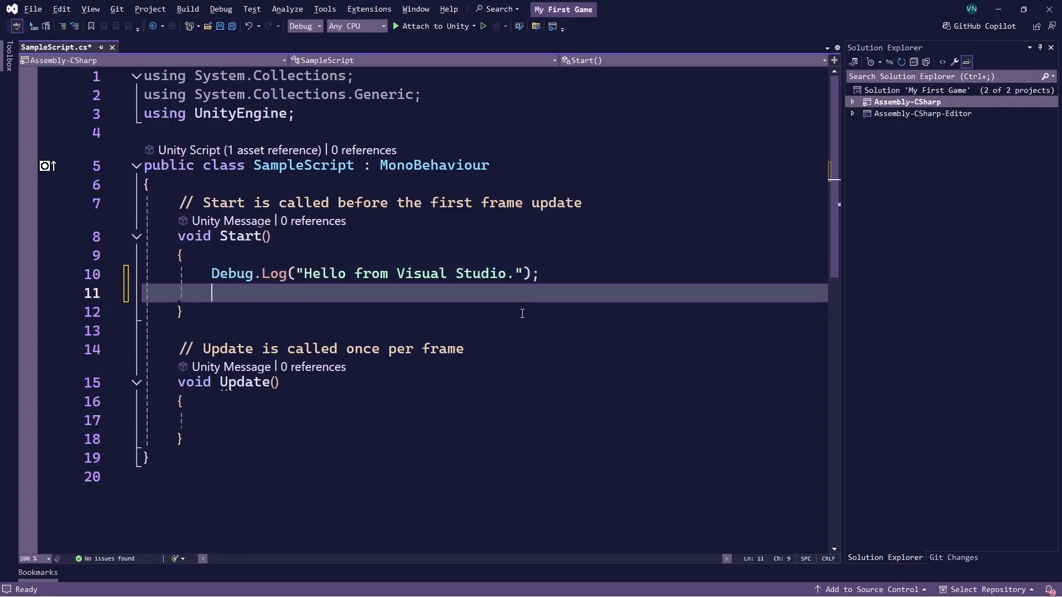
# Write the statement Debug.Log("Another message"); on the new line in Start and save SampleScript.cs
pyautogui.write('Debug.Log')
pyautogui.write('("Anothe')
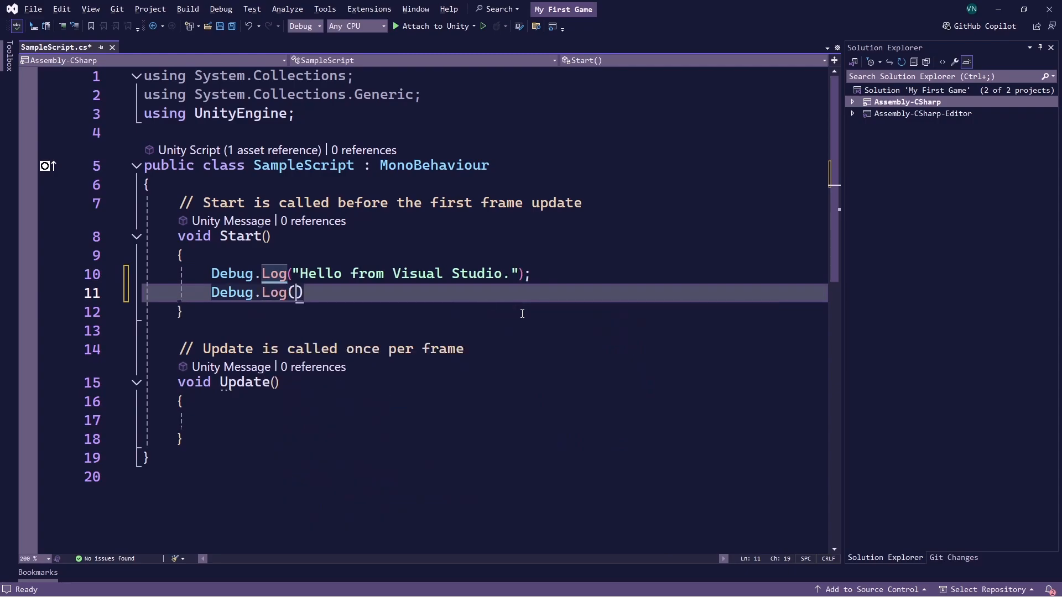
pyautogui.write('r message')
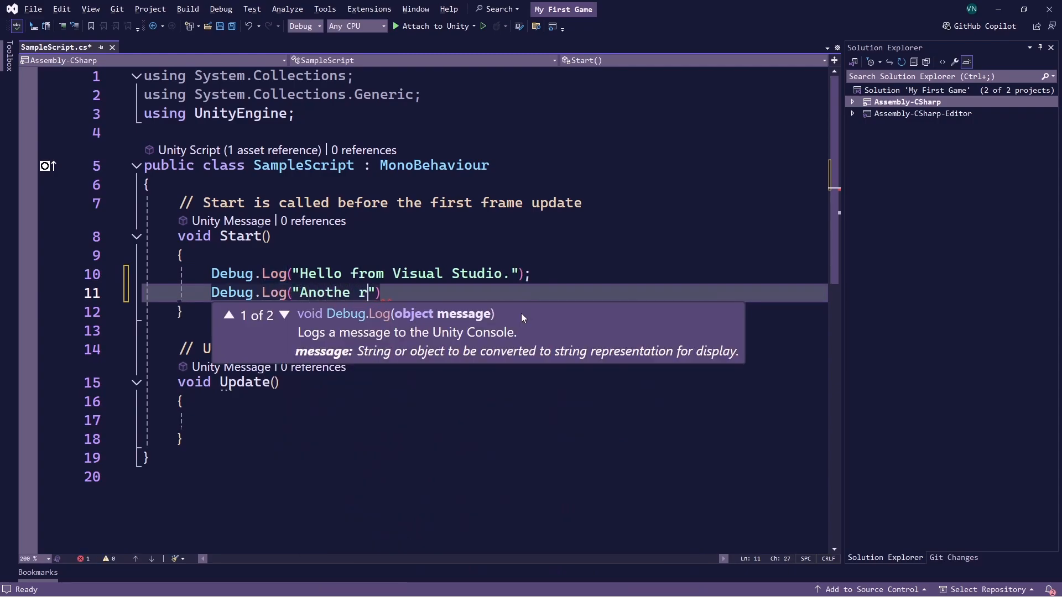
pyautogui.press('Right')
pyautogui.press('Right')
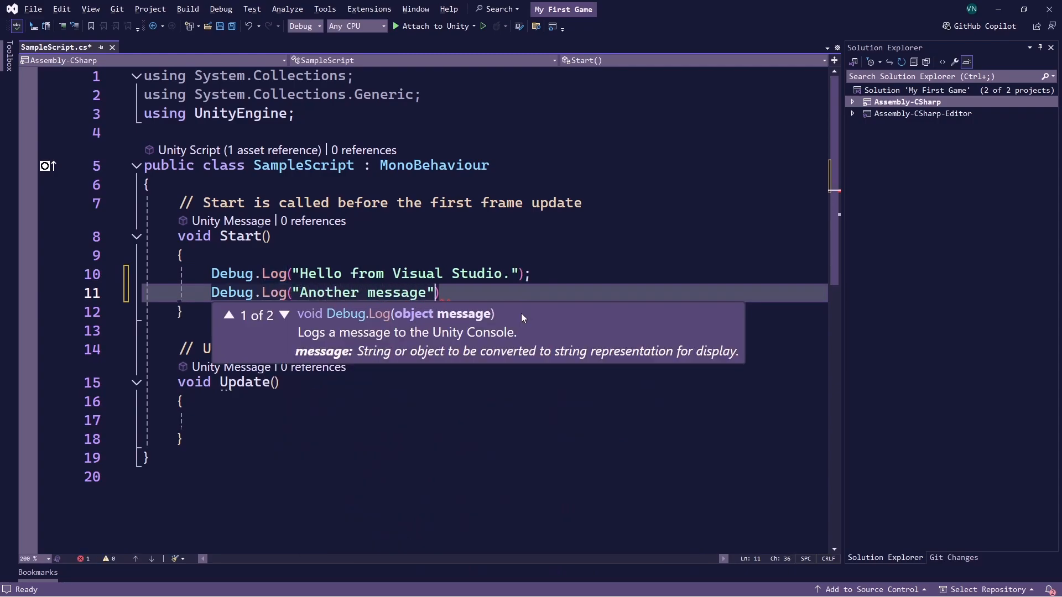
pyautogui.write(';')
pyautogui.hotkey('ctrl', 's')
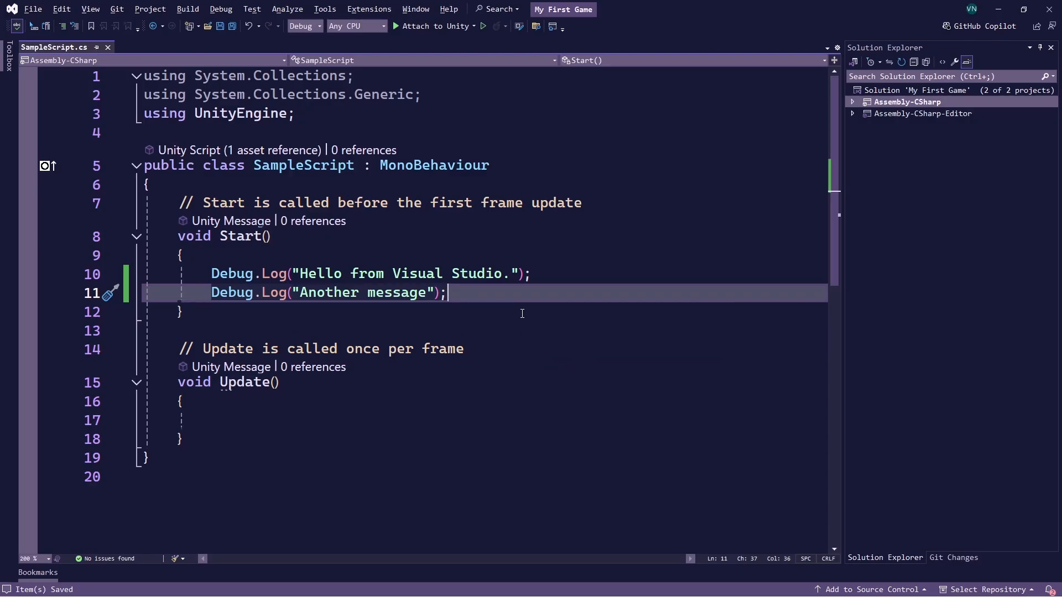
# Switch back to Unity, run the game while watching the console for both logged messages, and stop it
pyautogui.hotkey('alt', 'Tab')
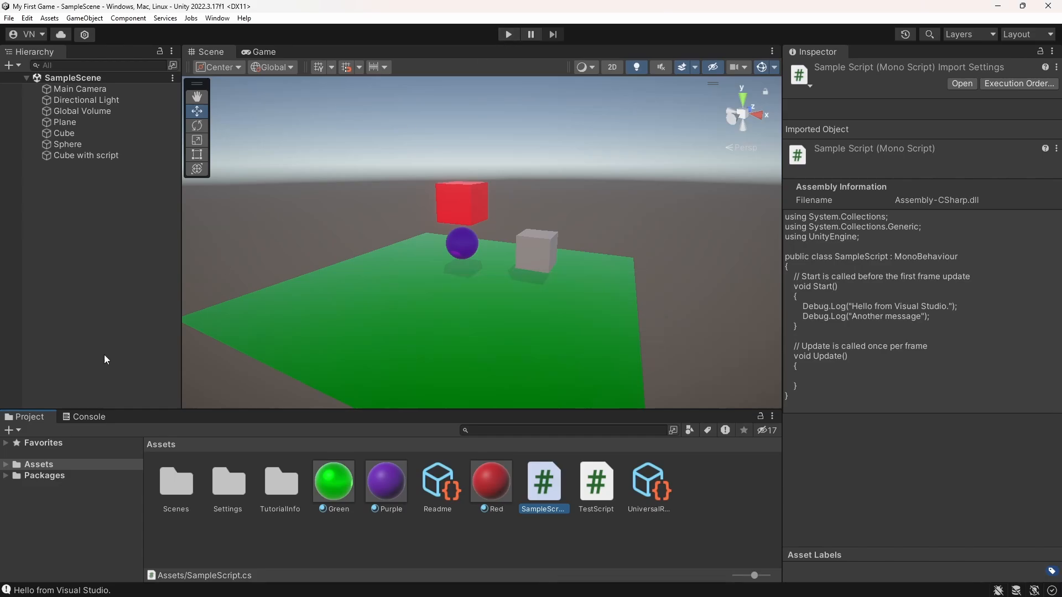
pyautogui.click(102, 414)
pyautogui.click(508, 37)
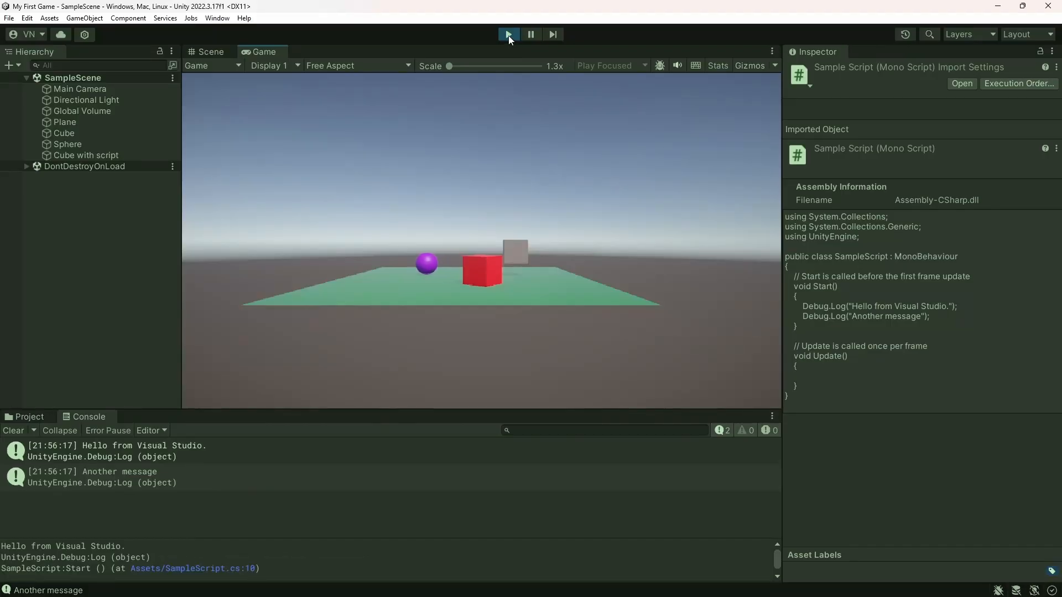
pyautogui.click(509, 35)
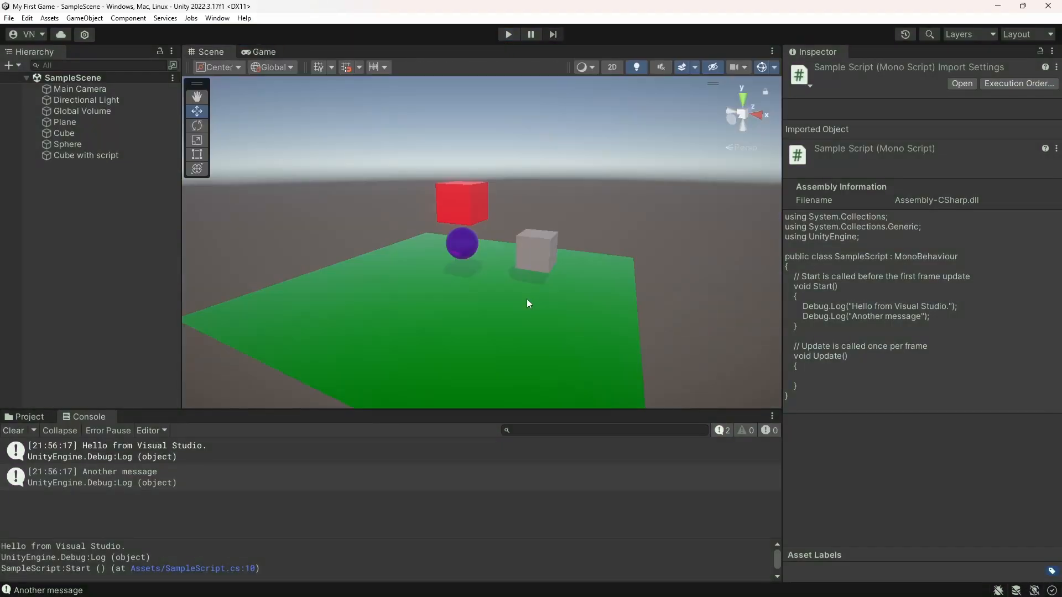
# Switch to Visual Studio, move both Debug.Log statements from the Start method into the Update method, and save SampleScript.cs
pyautogui.hotkey('alt', 'Tab')
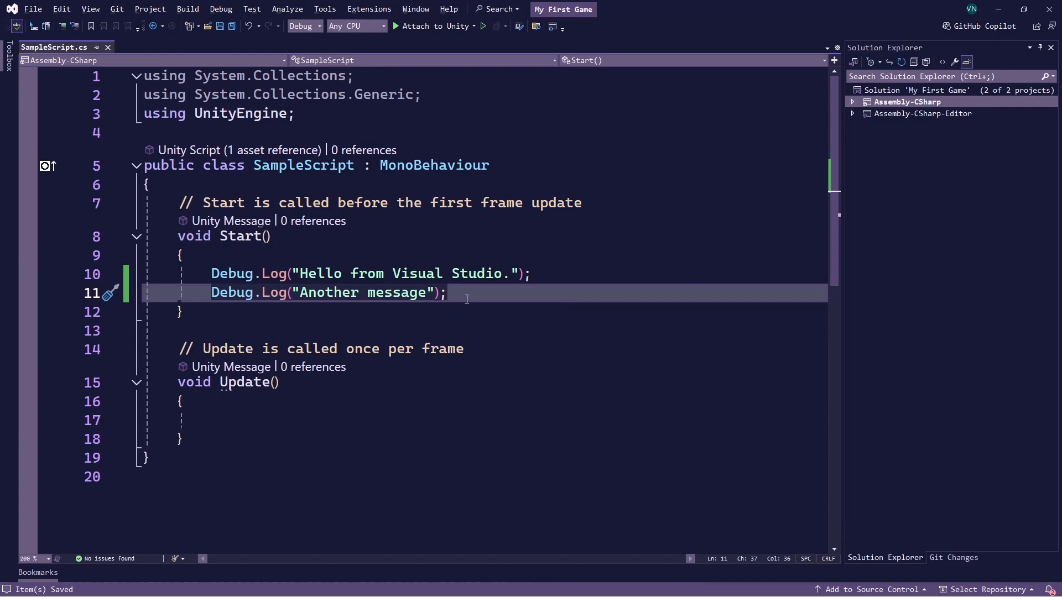
pyautogui.moveTo(467, 299); pyautogui.dragTo(217, 276)
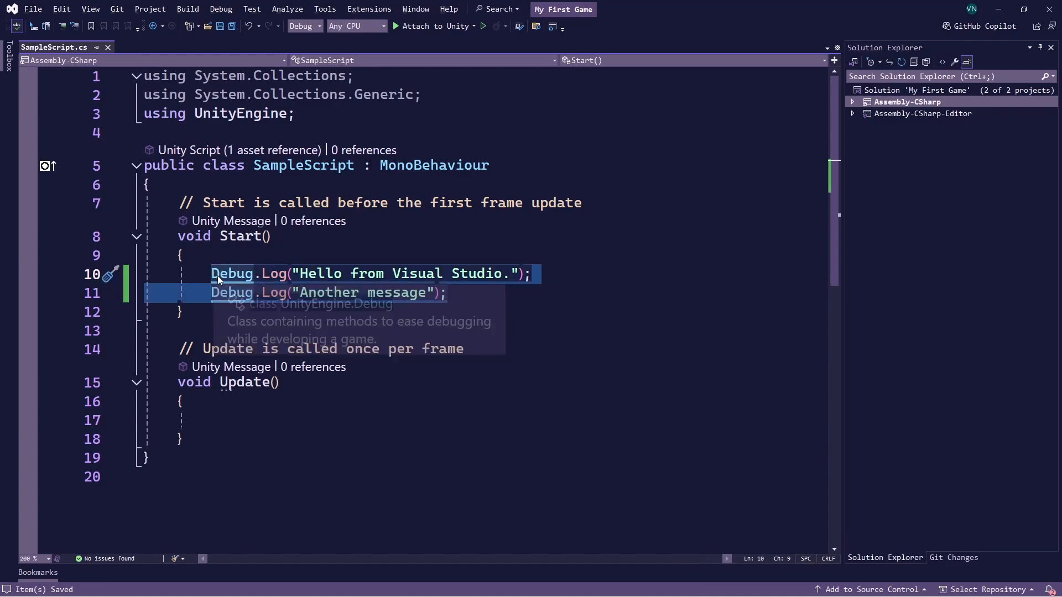
pyautogui.hotkey('ctrl', 'x')
pyautogui.click(391, 401)
pyautogui.hotkey('ctrl', 'v')
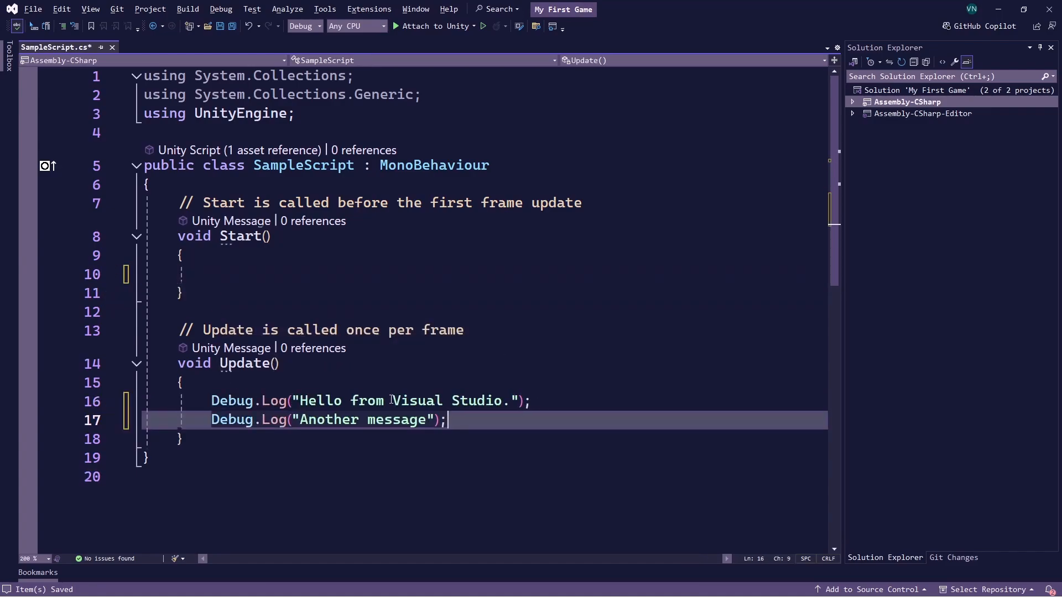
pyautogui.hotkey('ctrl', 's')
# Switch back to Unity, run the game to check how often Update logs its messages, and stop it
pyautogui.hotkey('alt', 'Tab')
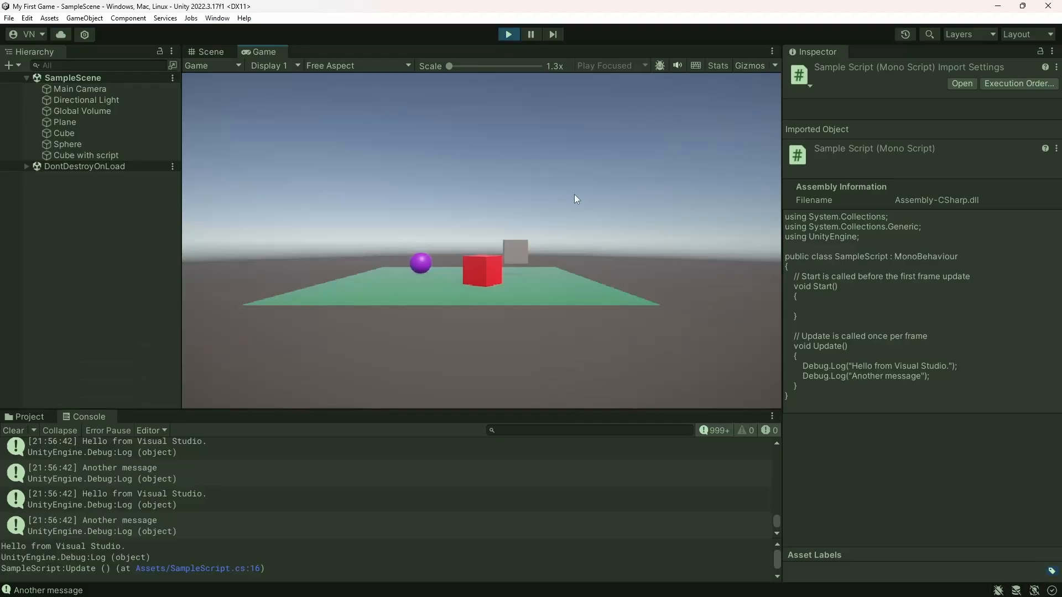
pyautogui.click(504, 34)
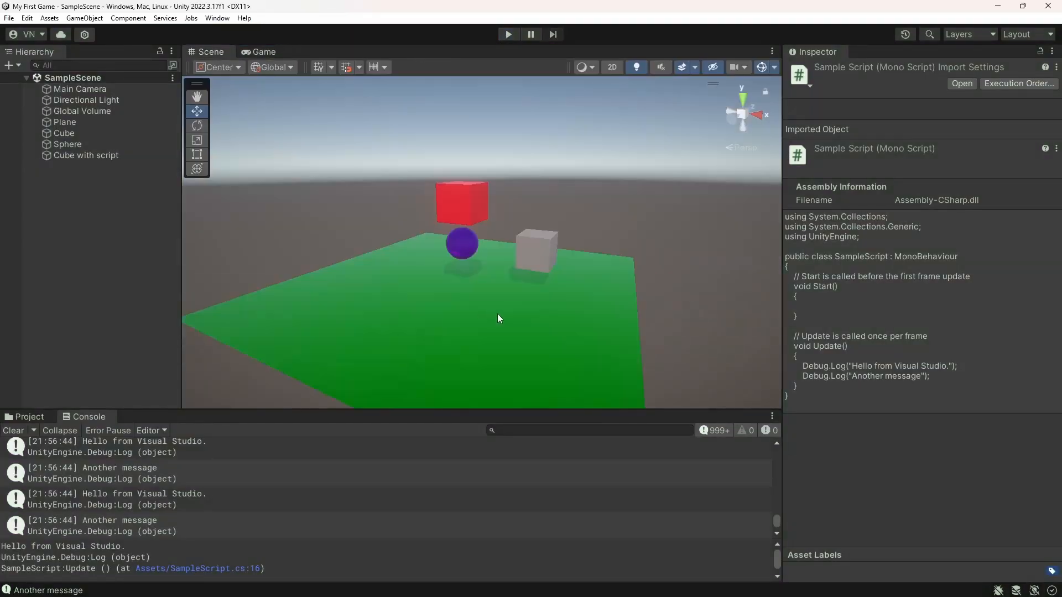
# Switch to Visual Studio, delete both Debug.Log statements in the Update method, and begin a statement with gameObject.transform in their place
pyautogui.hotkey('alt', 'Tab')
pyautogui.moveTo(448, 420); pyautogui.dragTo(211, 403)
pyautogui.press('Delete')
pyautogui.write('gameobj')
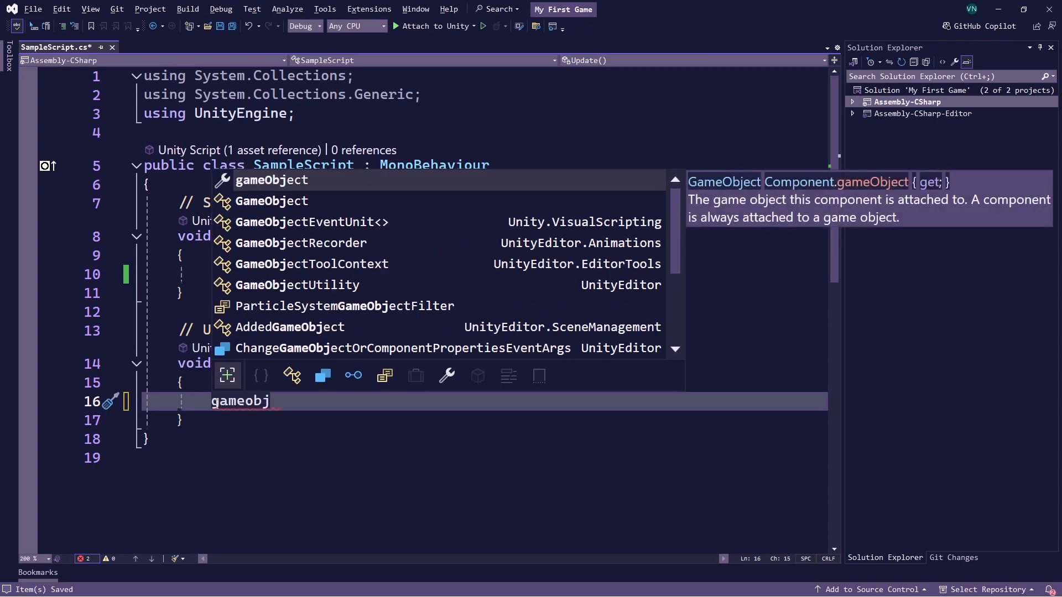
pyautogui.press('Tab')
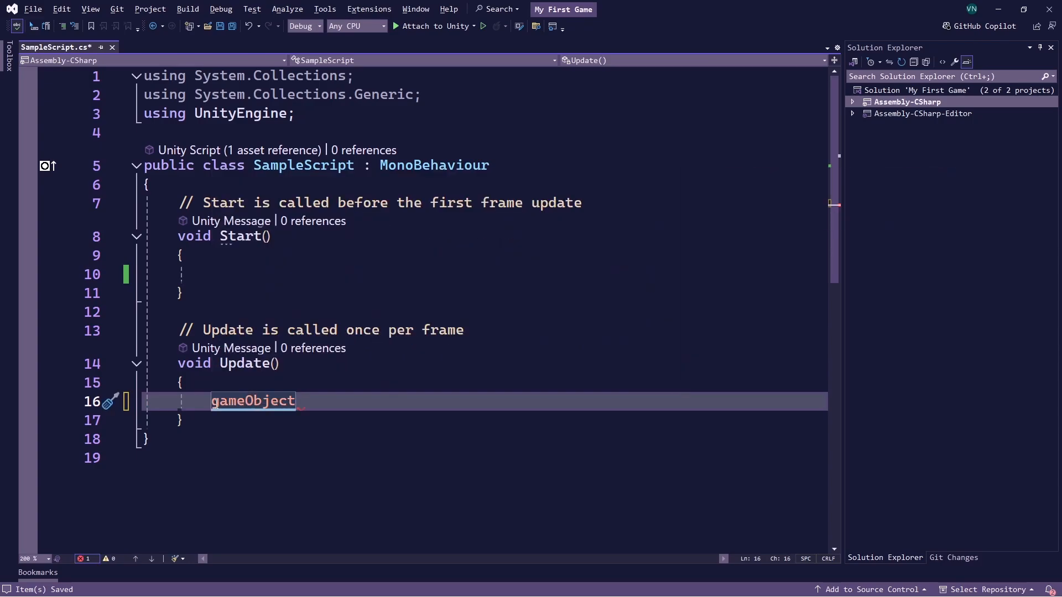
pyautogui.write('.')
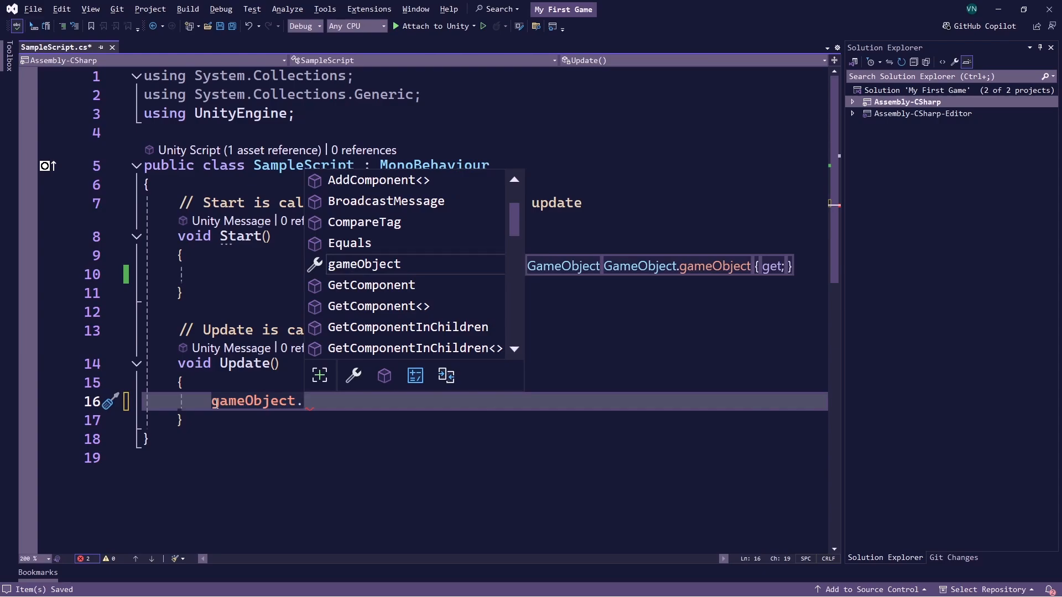
pyautogui.write('transf')
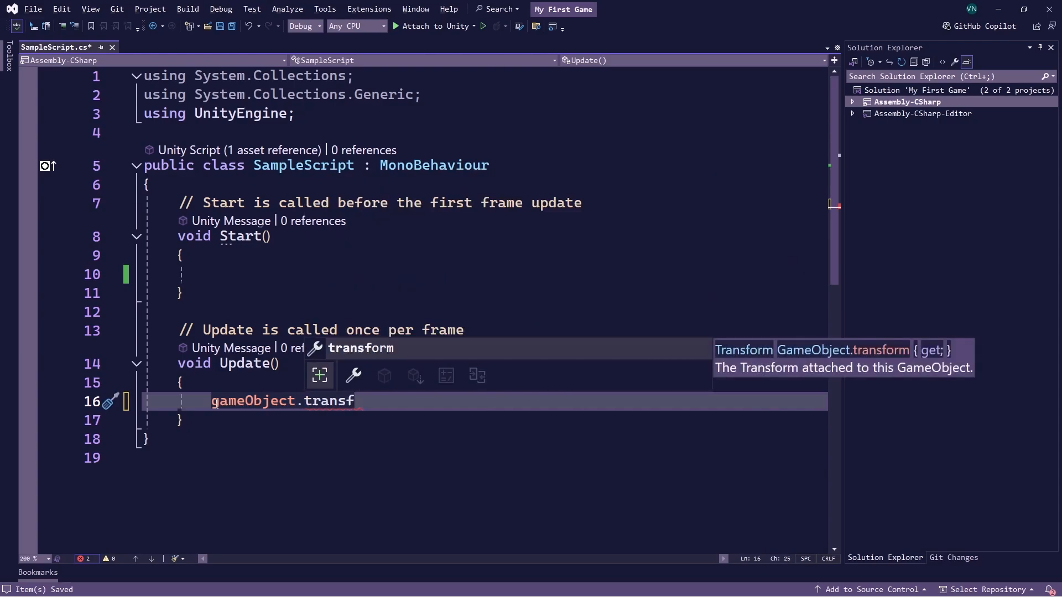
pyautogui.press('Tab')
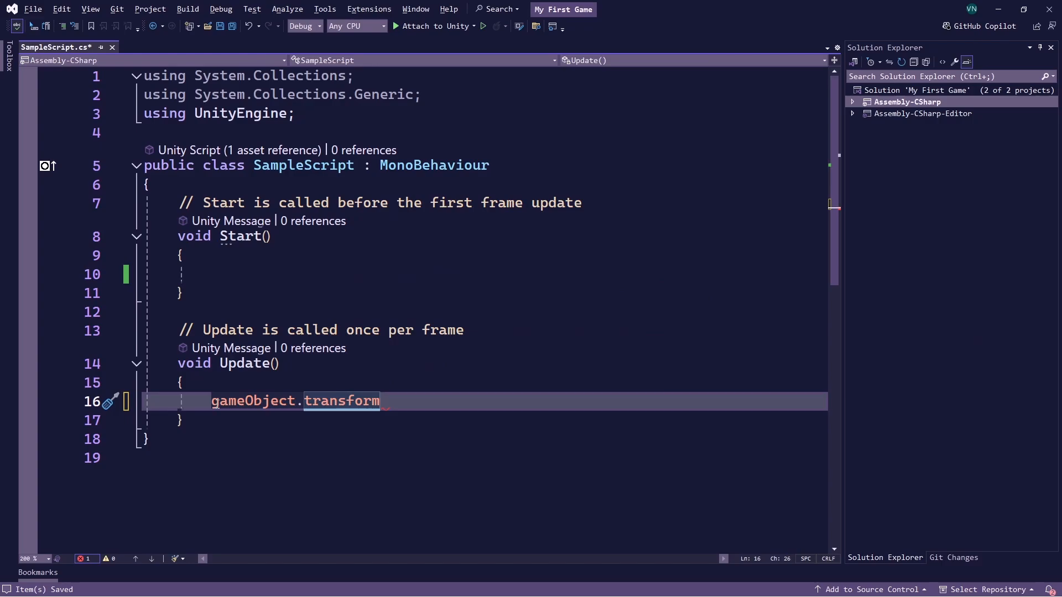
# Switch to Unity, inspect the Transform component of Cube with script, and return to Visual Studio
pyautogui.hotkey('alt', 'Tab')
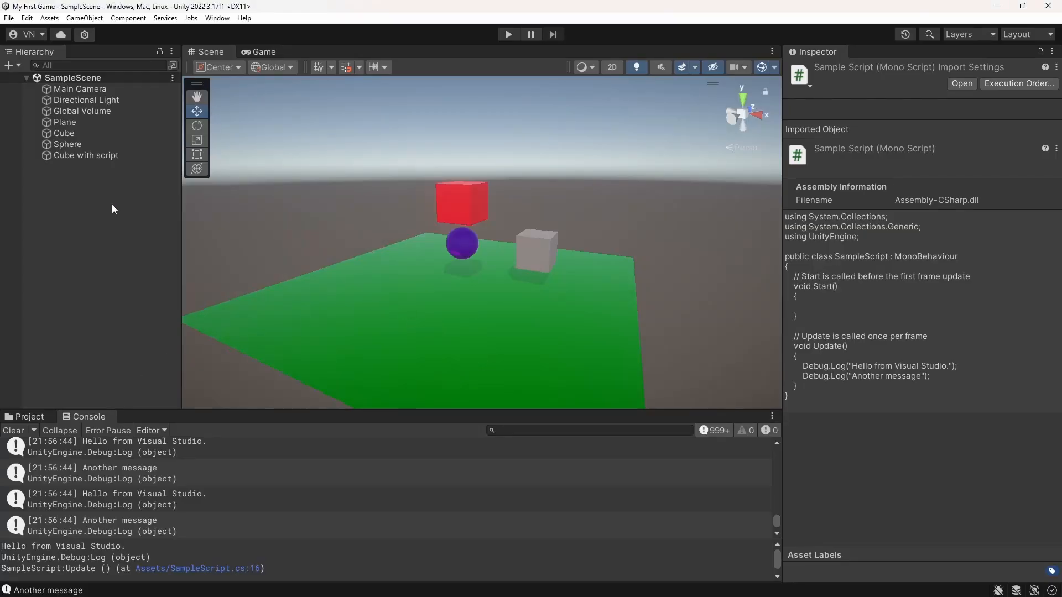
pyautogui.click(82, 156)
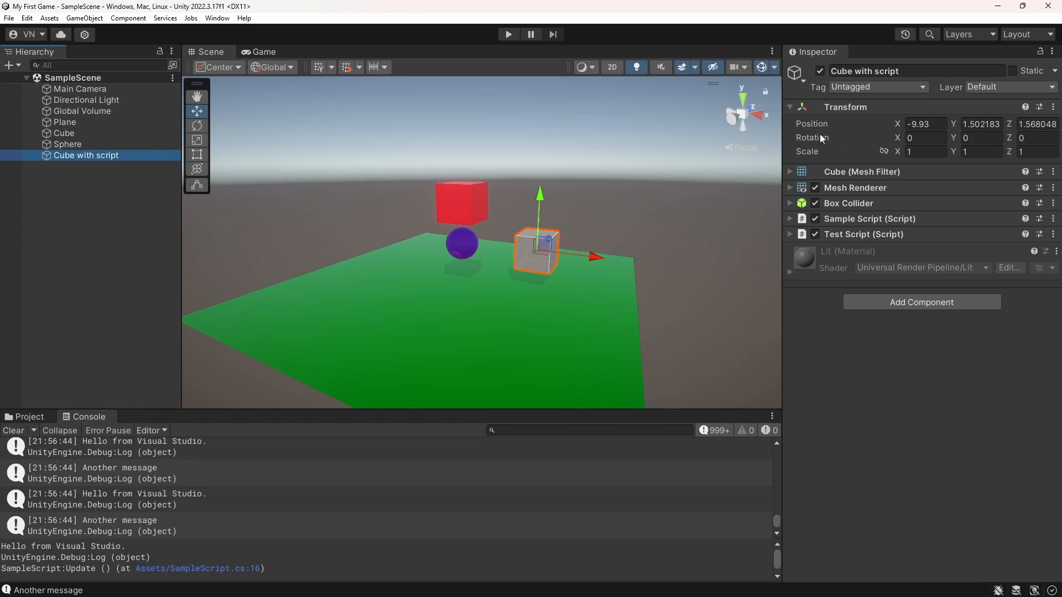
pyautogui.hotkey('alt', 'Tab')
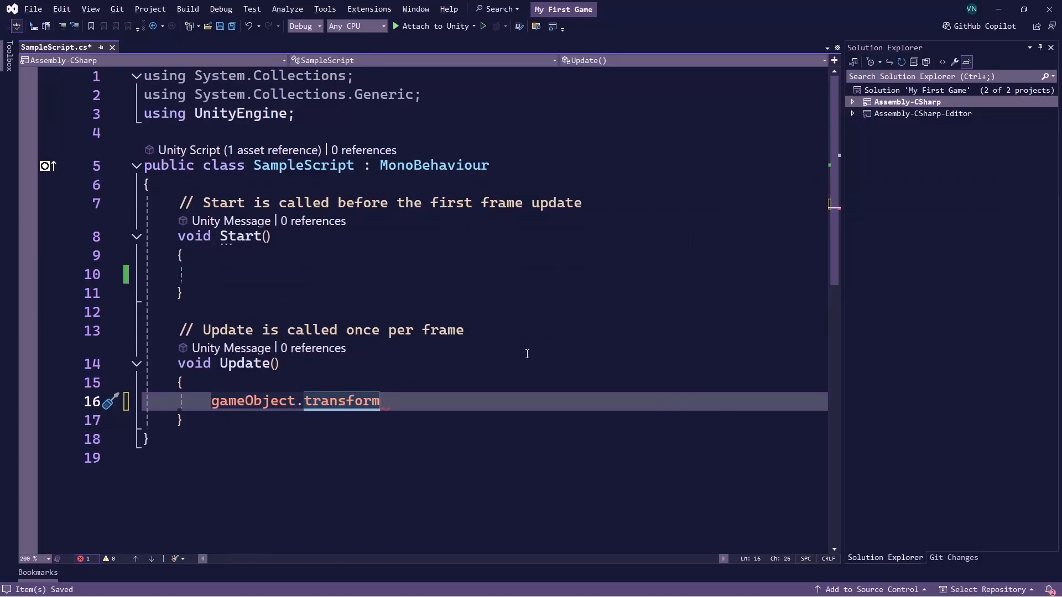
# Extend the statement in Update with a Rotate method call, making it gameObject.transform.Rotate();
pyautogui.write('.')
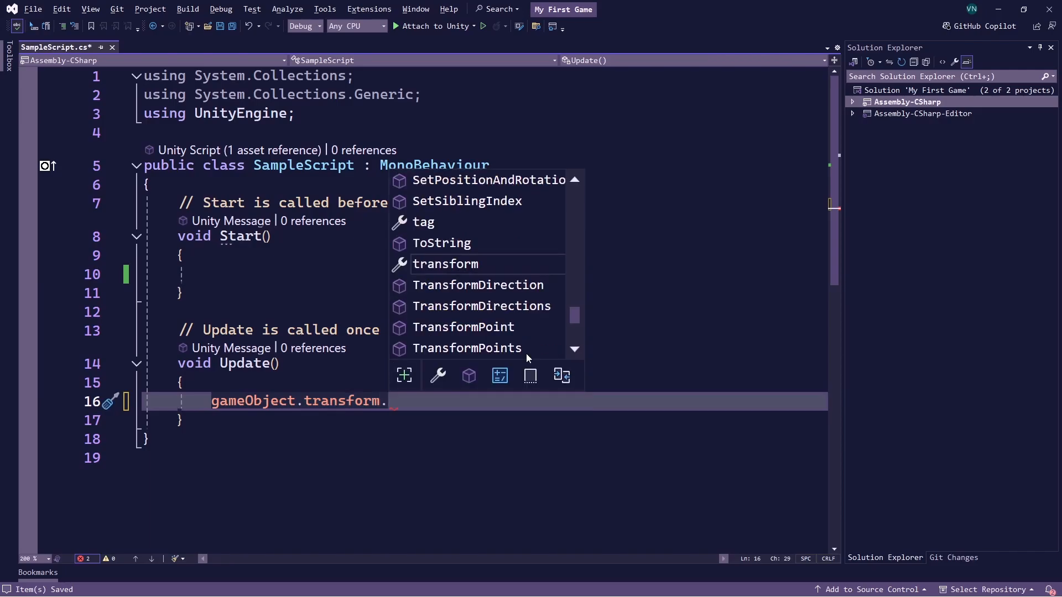
pyautogui.write('Rotate')
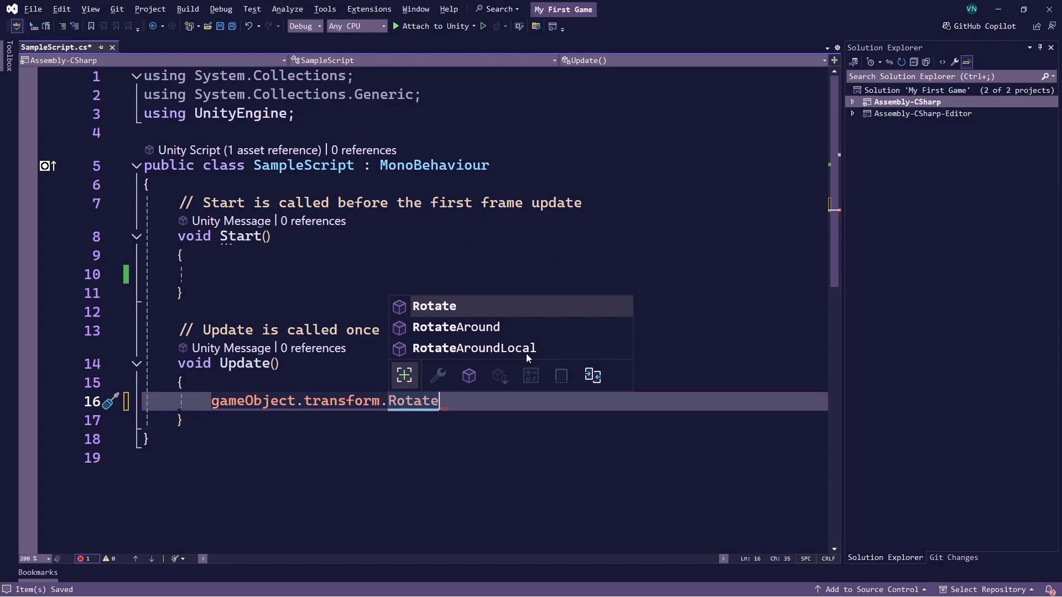
pyautogui.write('()')
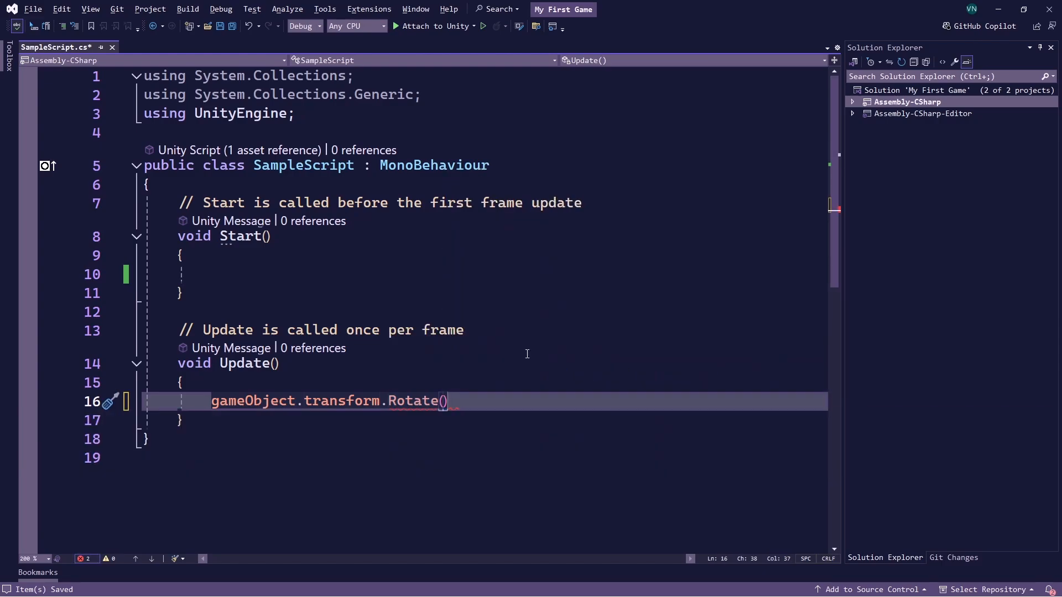
pyautogui.write(';')
pyautogui.press('Left')
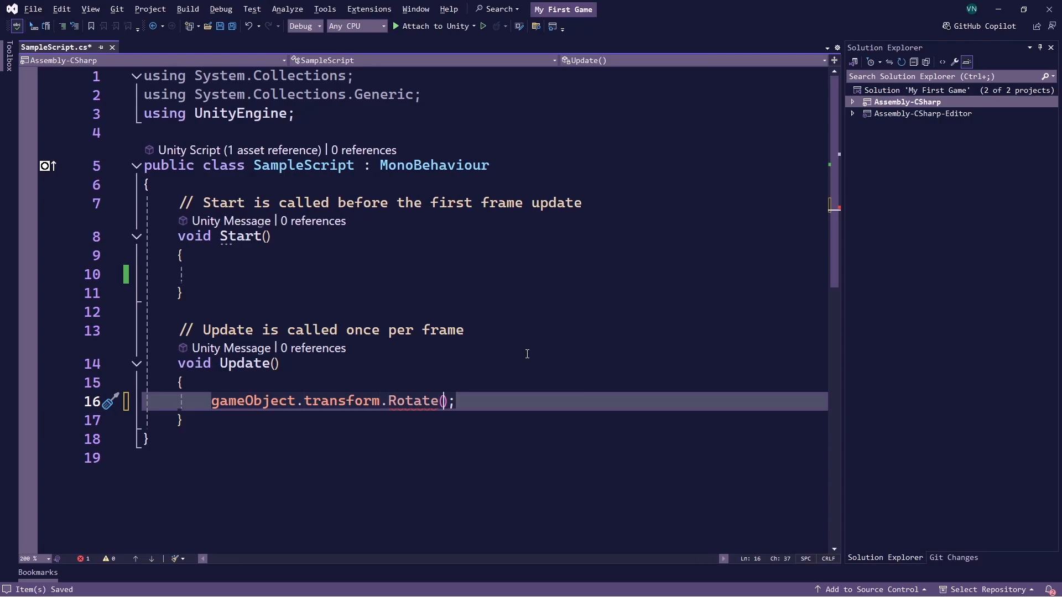
# Fill in the Rotate call's arguments as 0, 1, 0 and save SampleScript.cs
pyautogui.write('0, ')
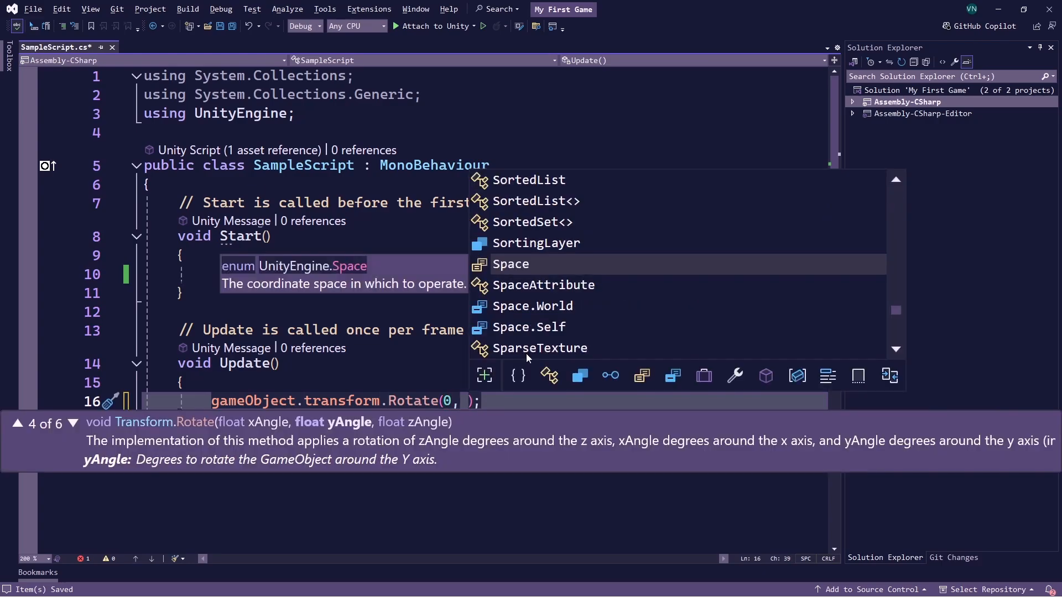
pyautogui.write('1,')
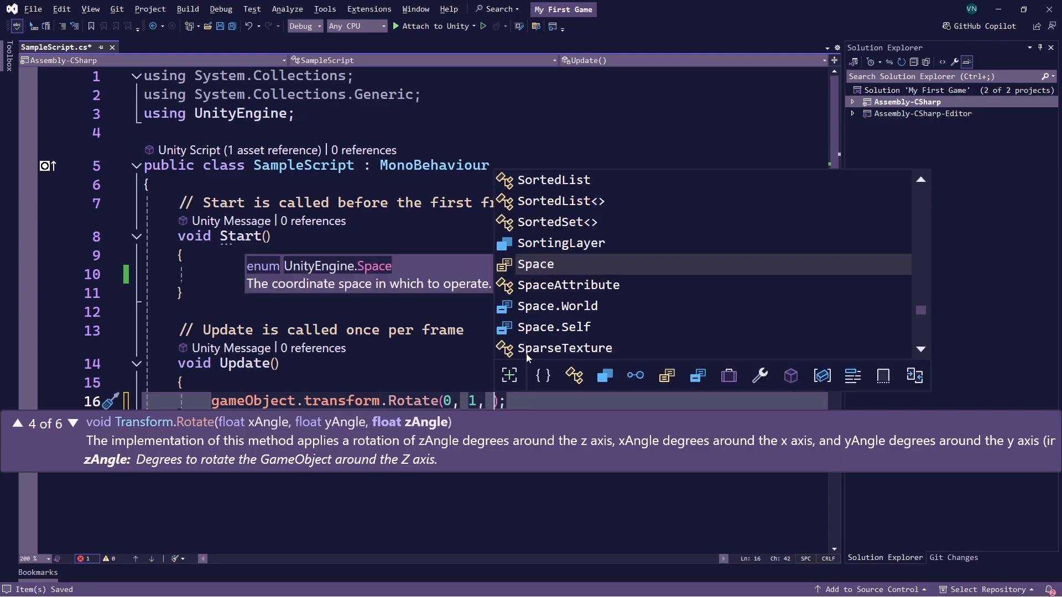
pyautogui.press('Escape')
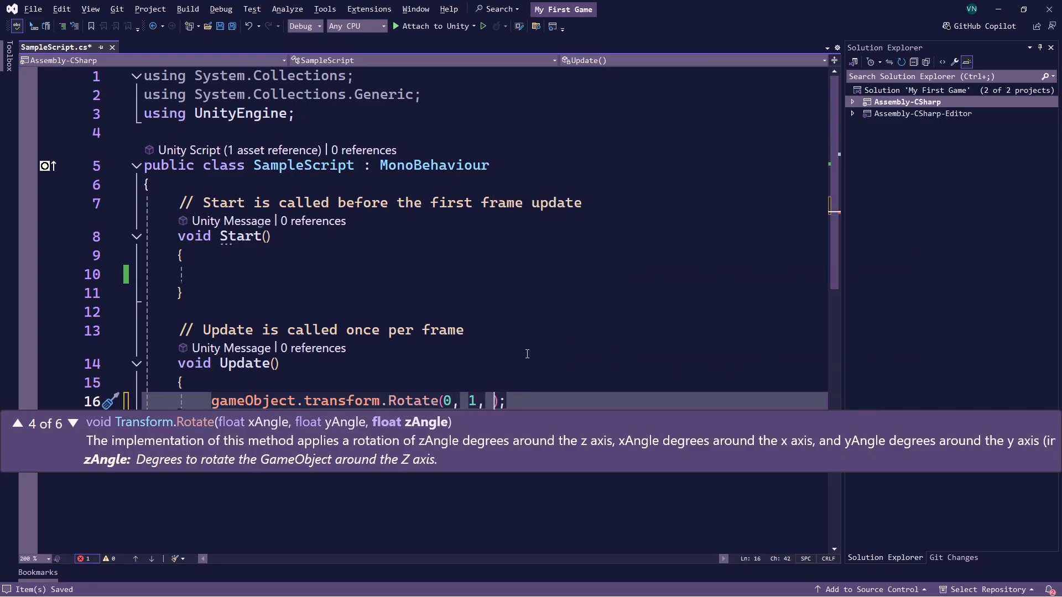
pyautogui.write('0')
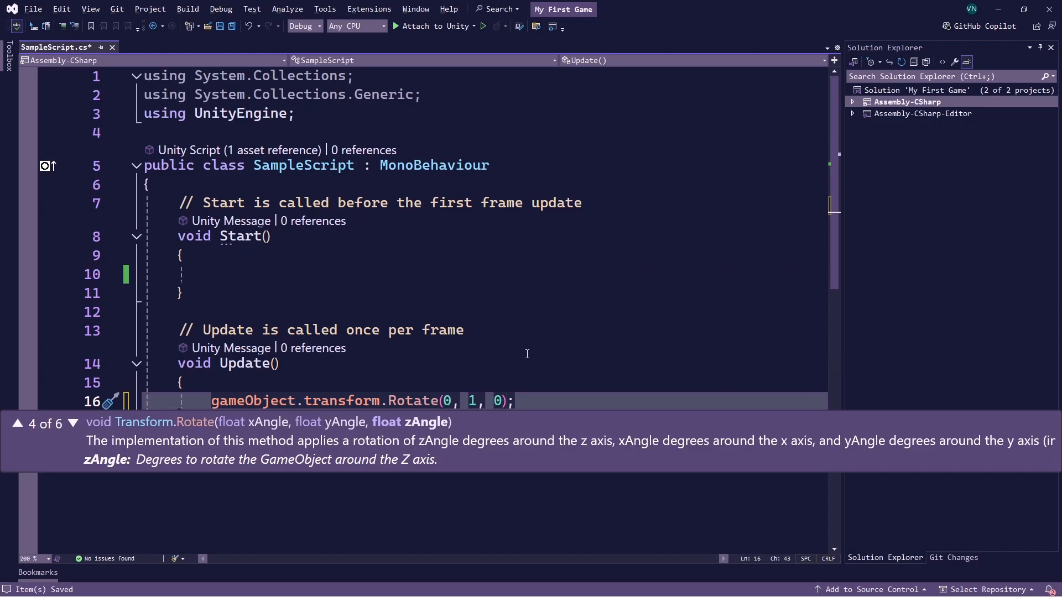
pyautogui.press('Right')
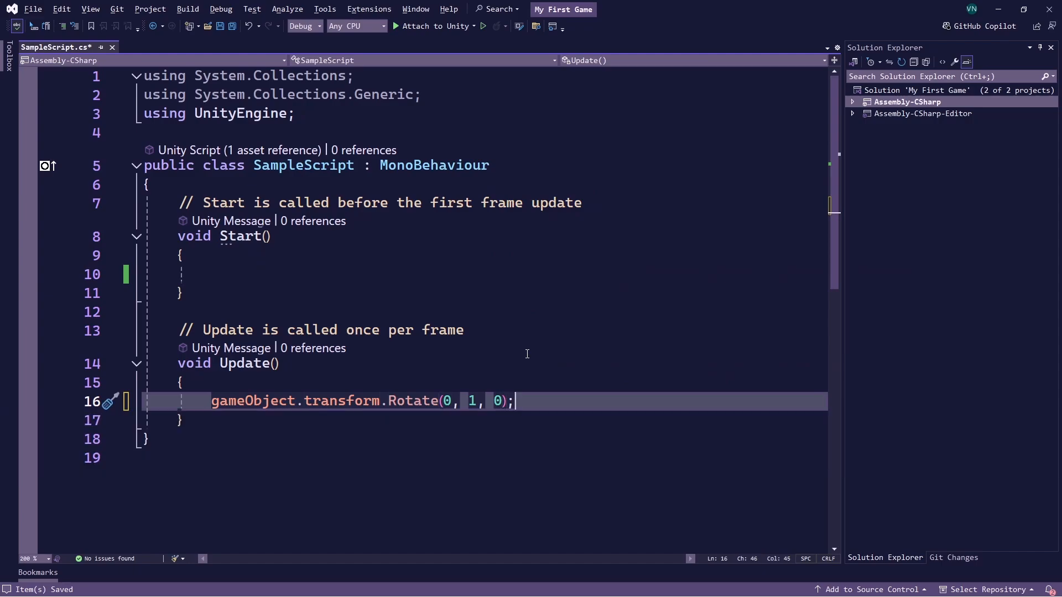
pyautogui.write(';')
pyautogui.hotkey('ctrl', 's')
# Switch to Unity, run the game in the Game view to watch the cube turn about the Y axis, and stop it
pyautogui.hotkey('alt', 'Tab')
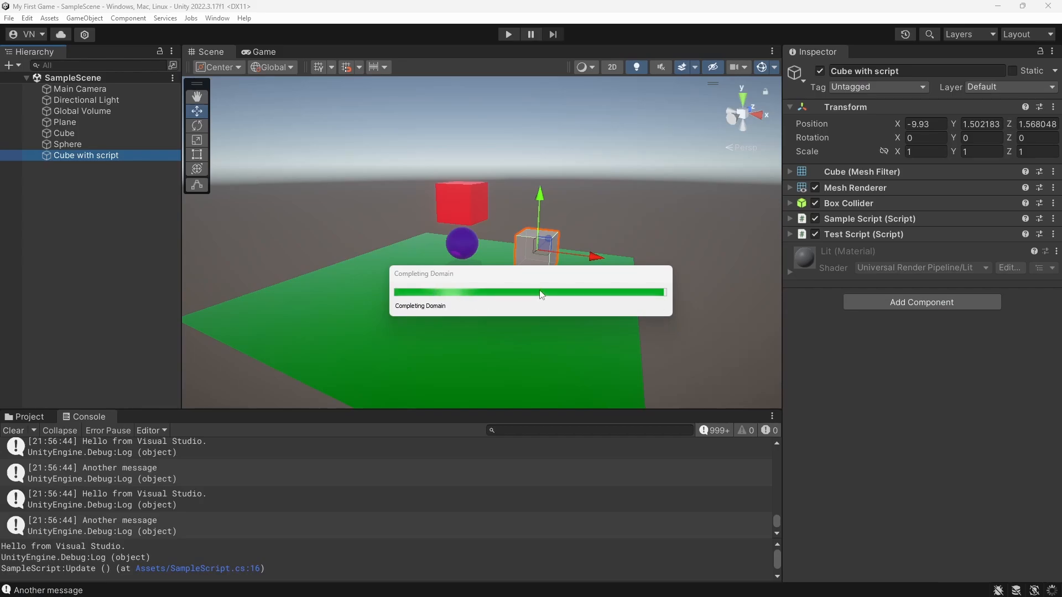
pyautogui.click(508, 35)
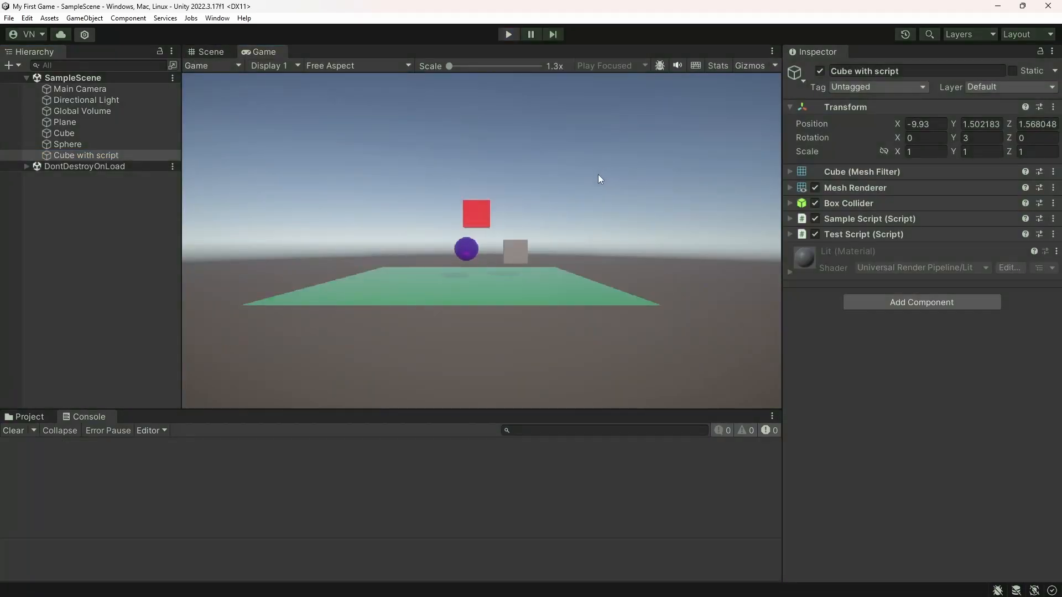
pyautogui.click(260, 51)
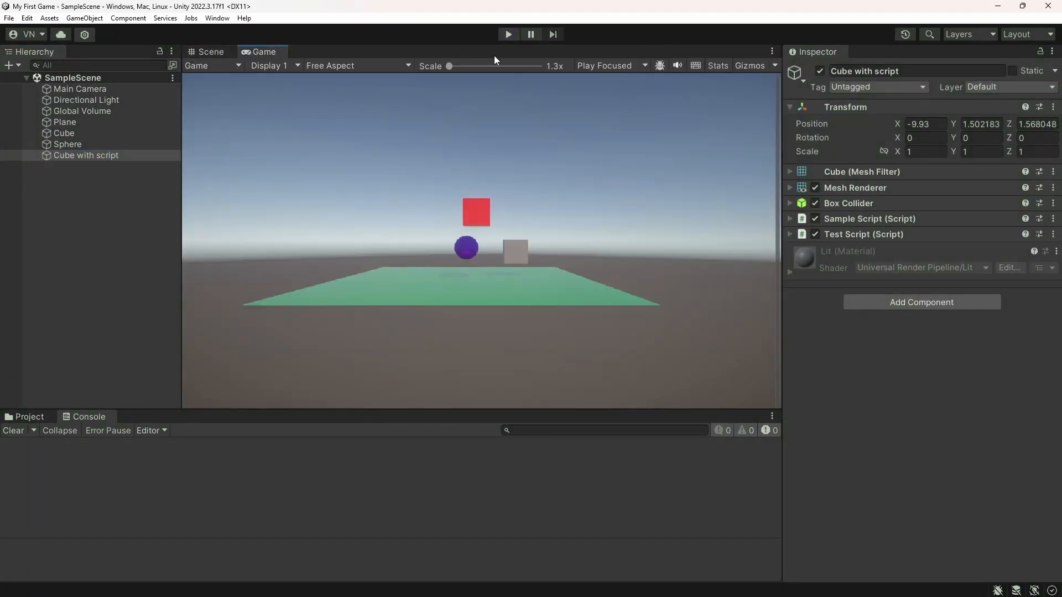
pyautogui.click(509, 34)
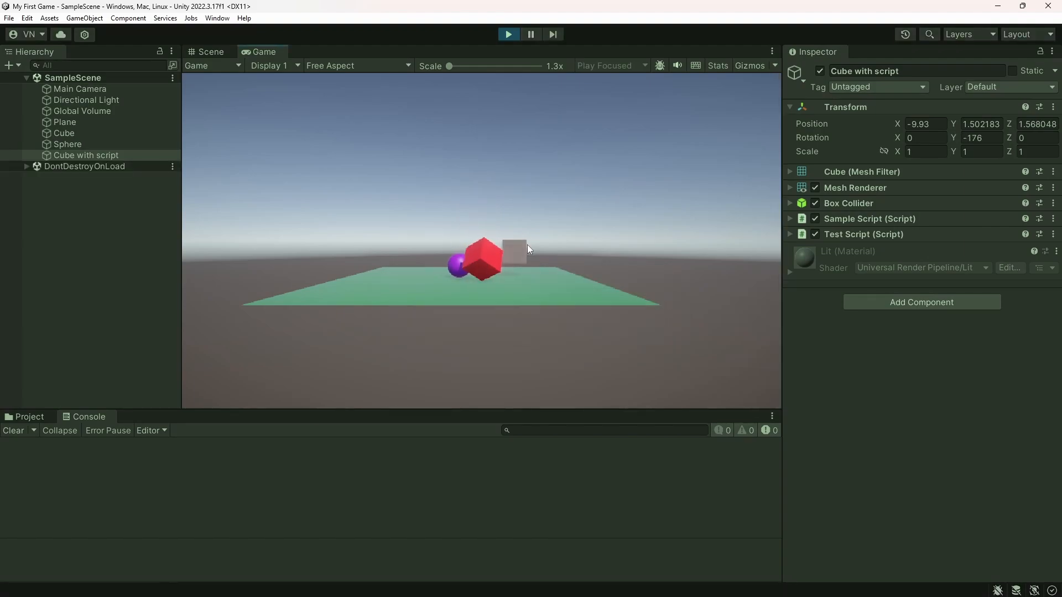
pyautogui.click(508, 35)
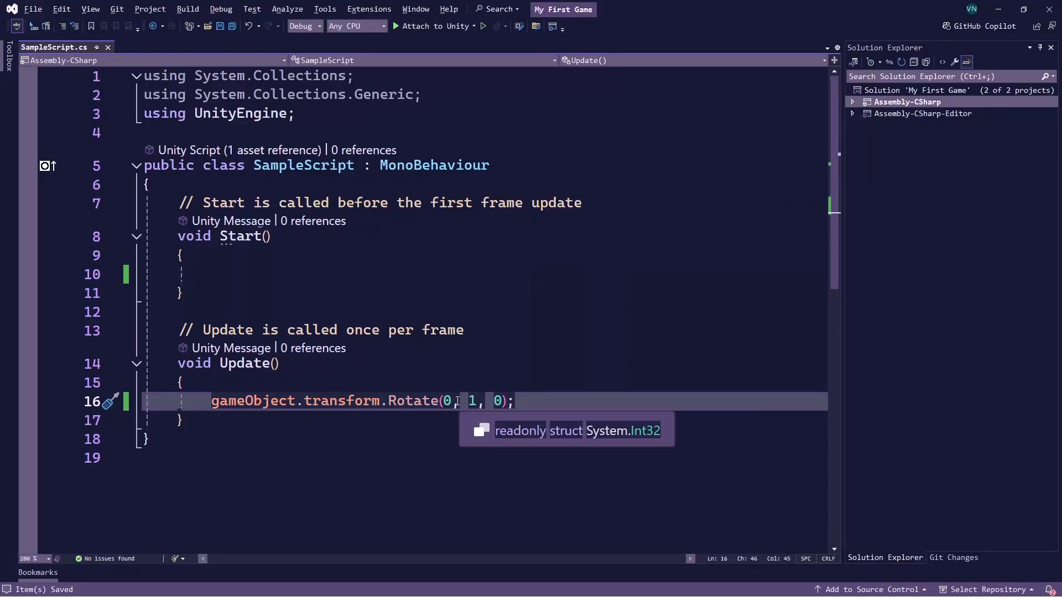
# Switch to Visual Studio, change the Rotate call's arguments to 1, 0, 0, and save SampleScript.cs
pyautogui.click(457, 401)
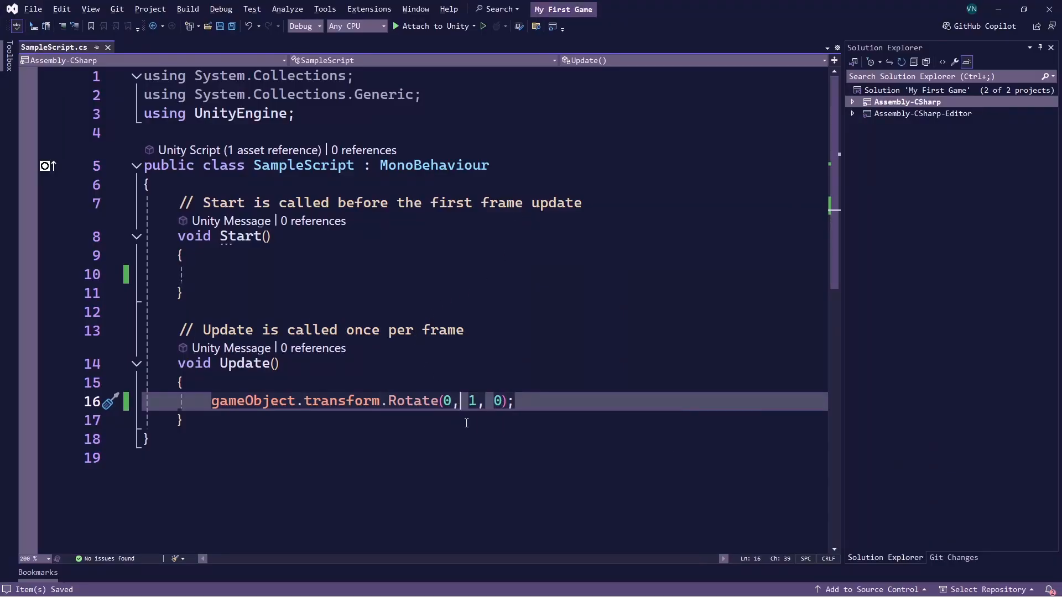
pyautogui.press('BackSpace')
pyautogui.write('1')
pyautogui.press('BackSpace')
pyautogui.write('0')
# Switch to Unity, run the game to watch the cube turn about the X axis, and stop it
pyautogui.hotkey('alt', 'Tab')
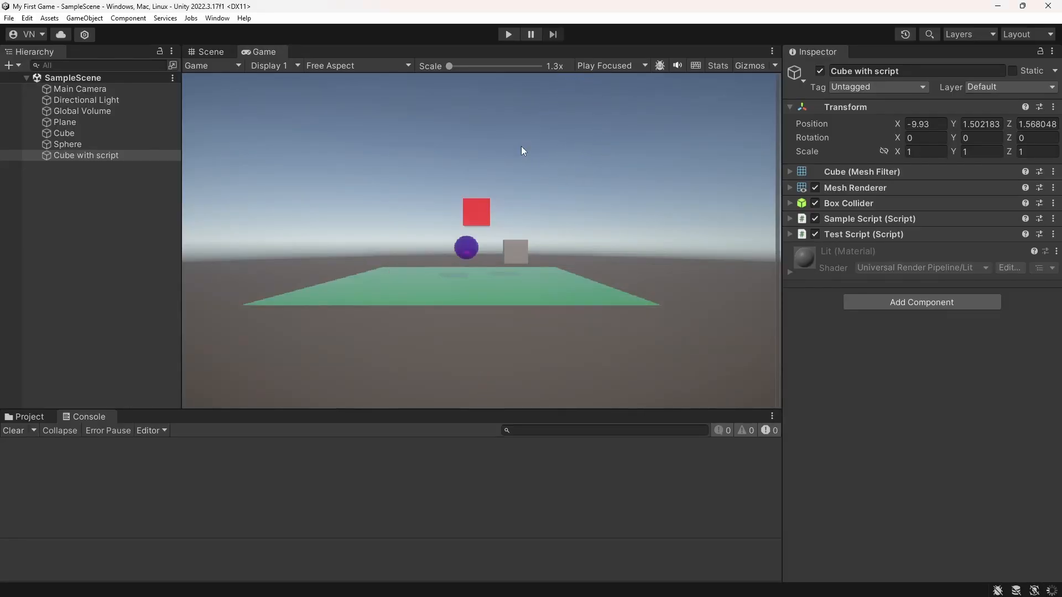
pyautogui.click(509, 34)
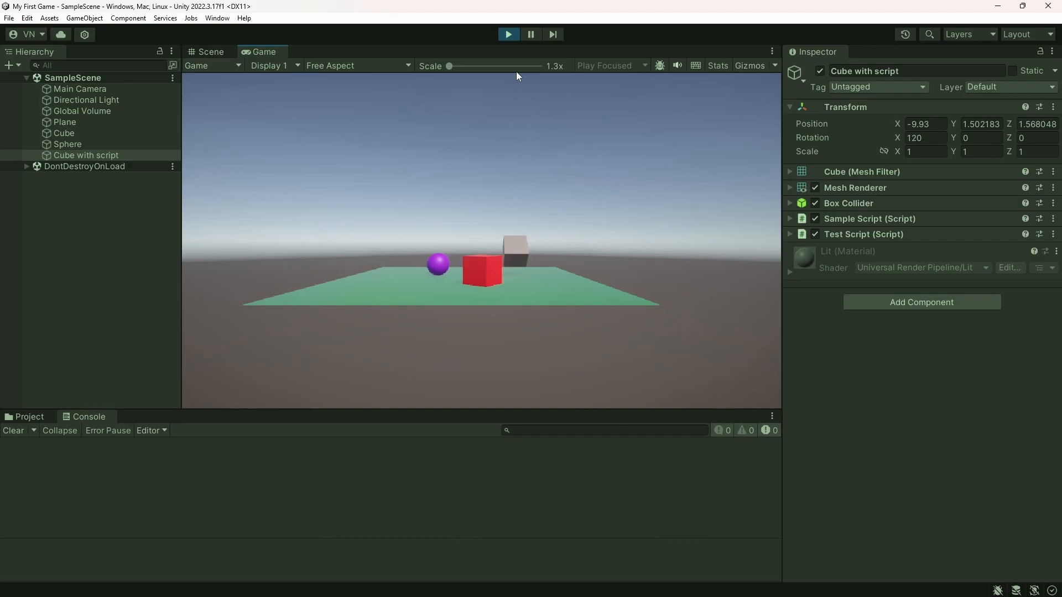
pyautogui.click(508, 34)
# Switch to Visual Studio, set the Rotate call's X argument to 0 so the cube turns about Z, and save SampleScript.cs
pyautogui.hotkey('alt', 'Tab')
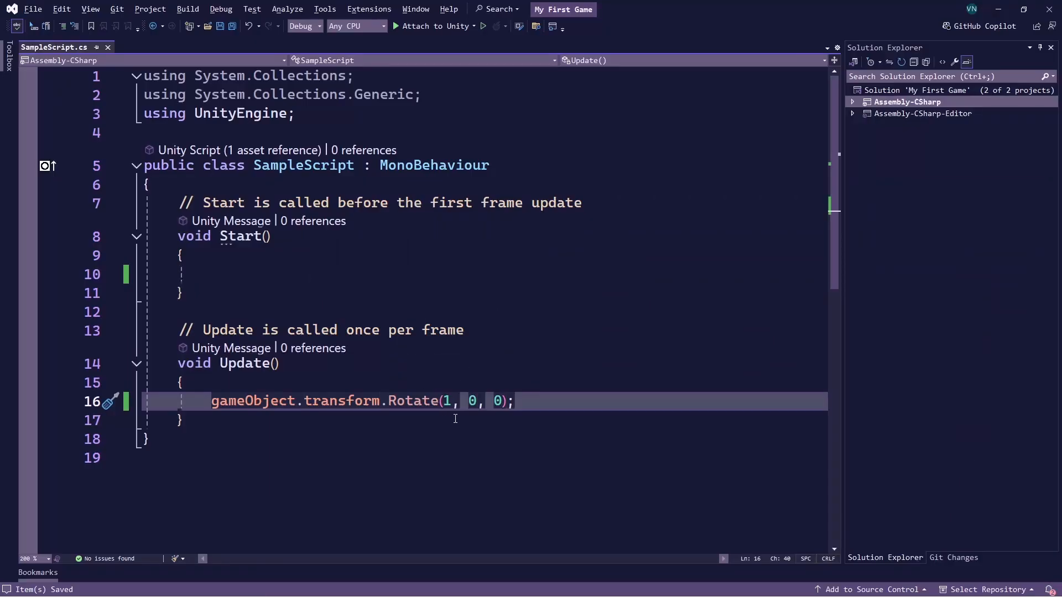
pyautogui.press('BackSpace')
pyautogui.write('0')
pyautogui.press('Right')
pyautogui.hotkey('ctrl', 's')
# Switch to Unity, run the game to watch the cube turn about the Z axis, and stop it
pyautogui.hotkey('alt', 'Tab')
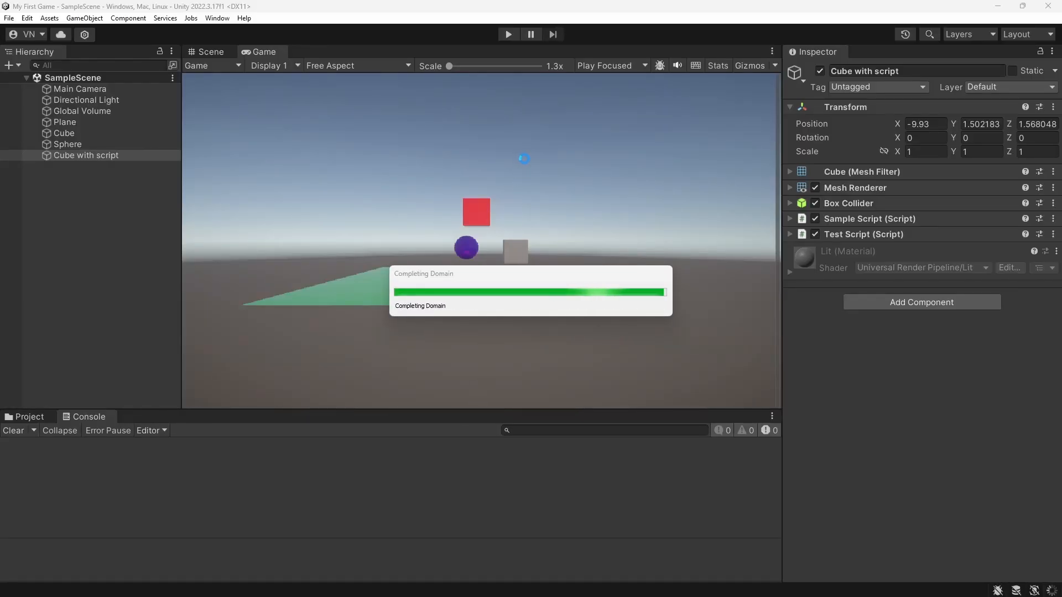
pyautogui.click(508, 35)
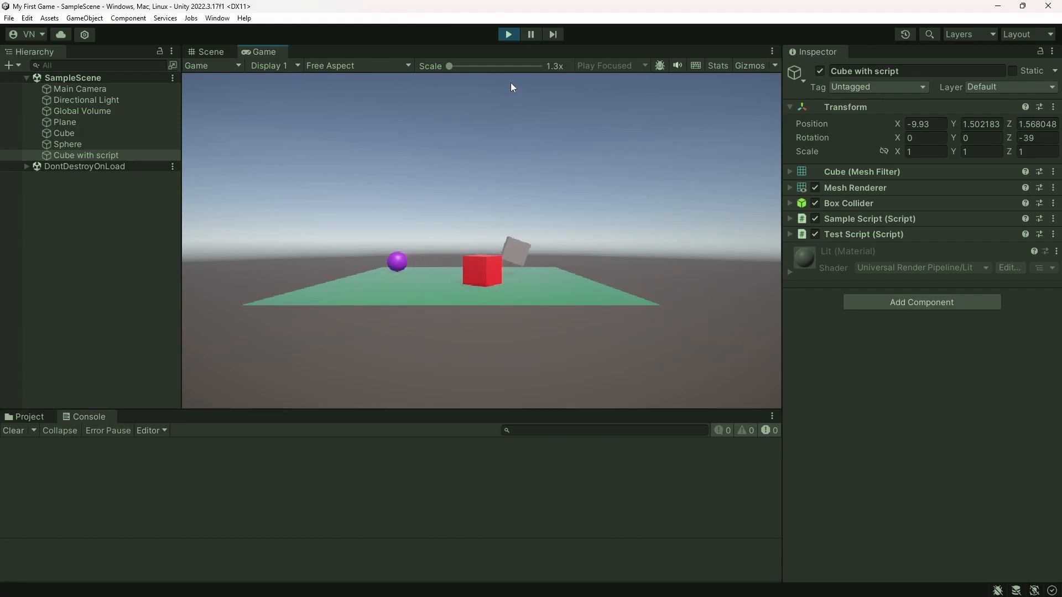
pyautogui.click(510, 38)
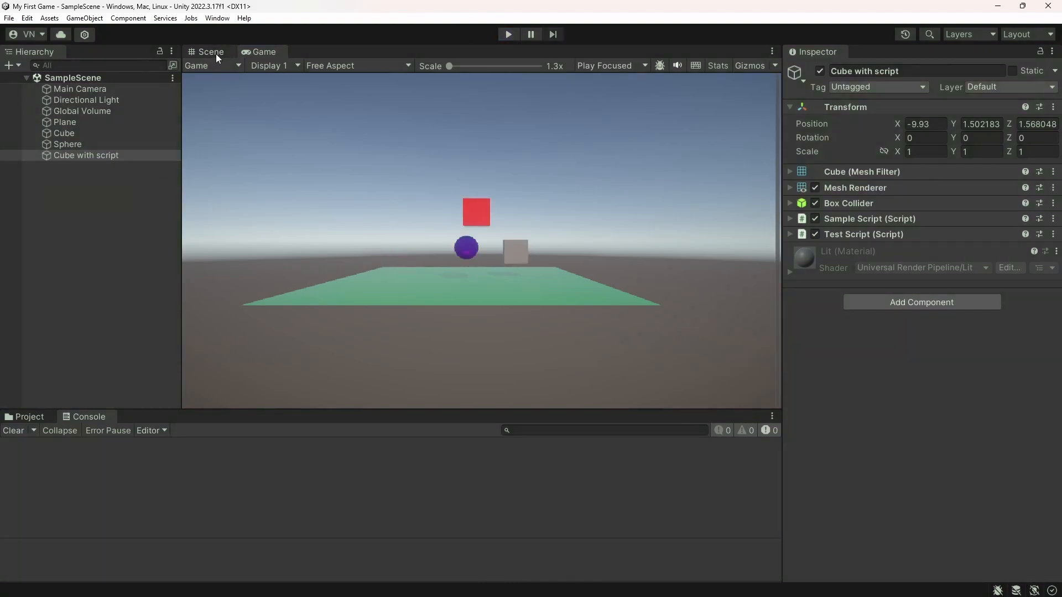
# Duplicate Cube with script in the Scene view and raise the copy above the original to about Y 3.19
pyautogui.click(213, 52)
pyautogui.click(100, 157)
pyautogui.hotkey('ctrl', 'd')
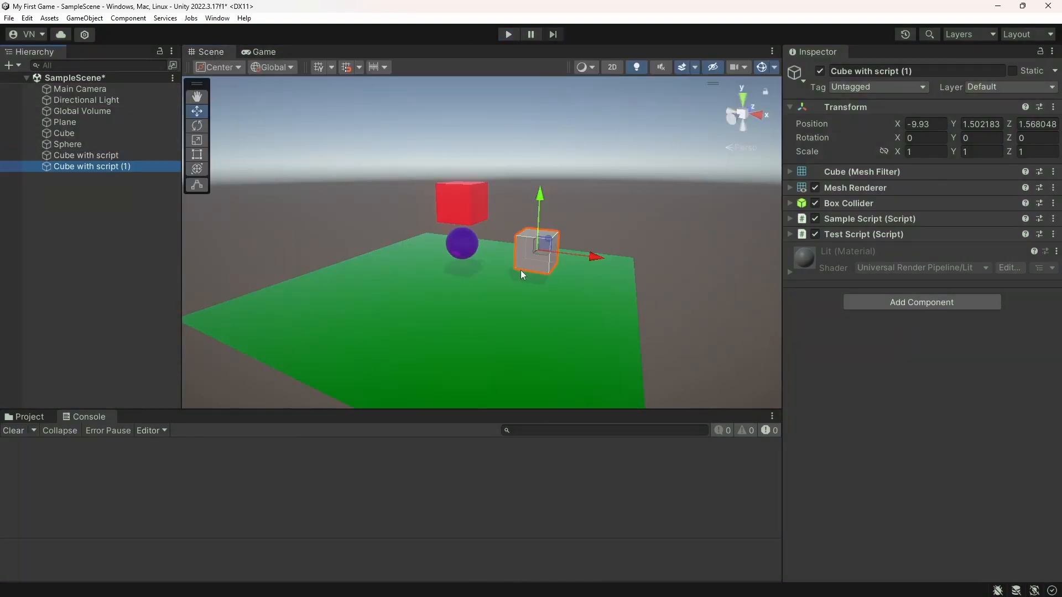
pyautogui.moveTo(518, 269); pyautogui.dragTo(556, 288, button='right')
pyautogui.press('s')
pyautogui.press('w')
pyautogui.press('s')
pyautogui.moveTo(482, 221); pyautogui.dragTo(483, 154)
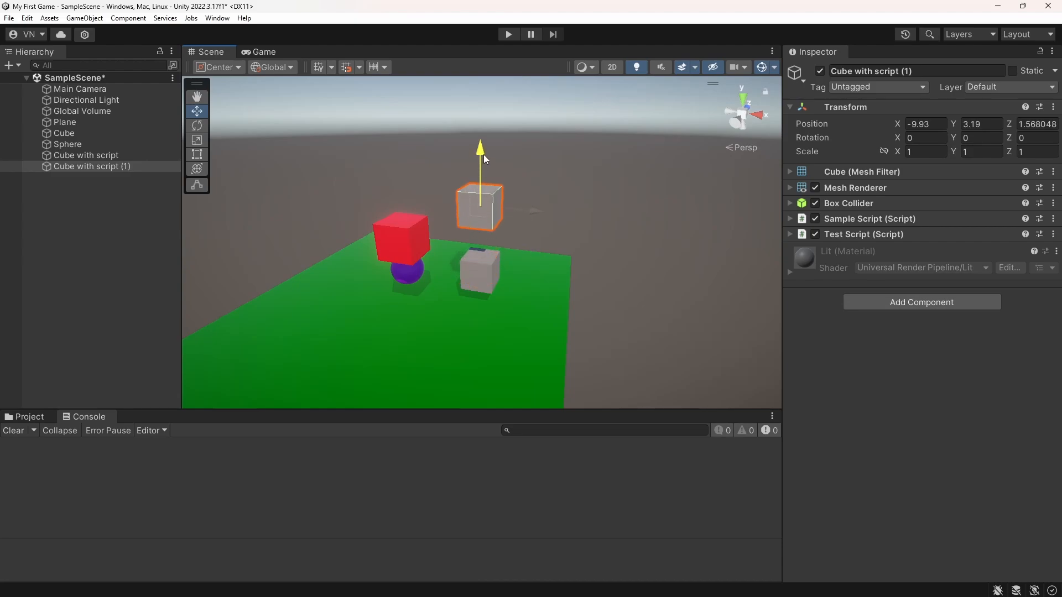
# Duplicate the original Cube with script again, move this copy along the Z axis to about -1.98, and run the game
pyautogui.click(116, 157)
pyautogui.hotkey('ctrl', 'd')
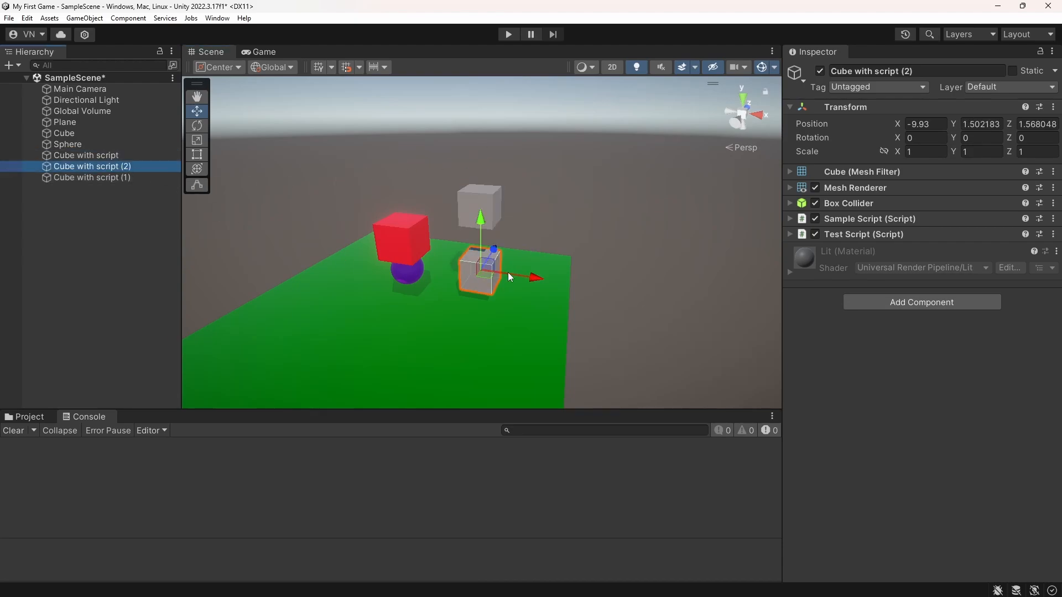
pyautogui.moveTo(498, 250); pyautogui.dragTo(451, 318)
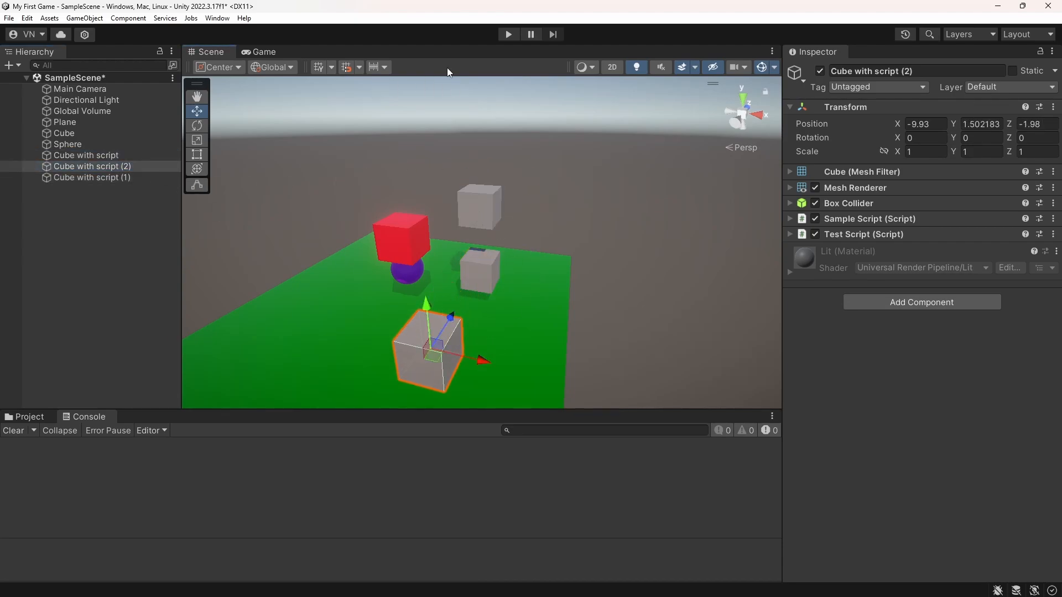
pyautogui.click(508, 35)
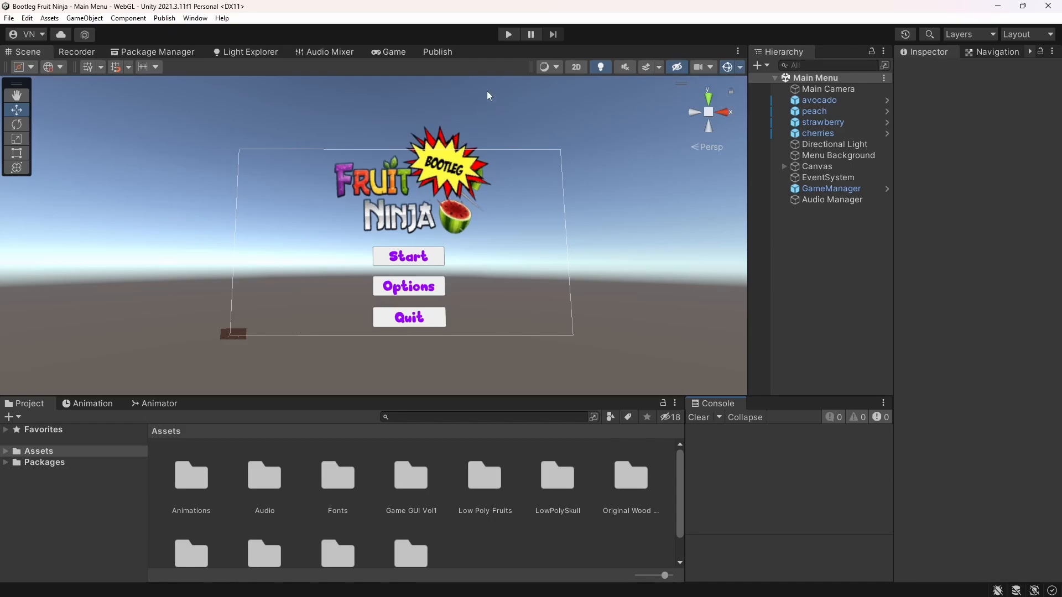
# In the Bootleg Fruit Ninja project, run the game from the Main Menu scene and start playing a level
pyautogui.click(508, 35)
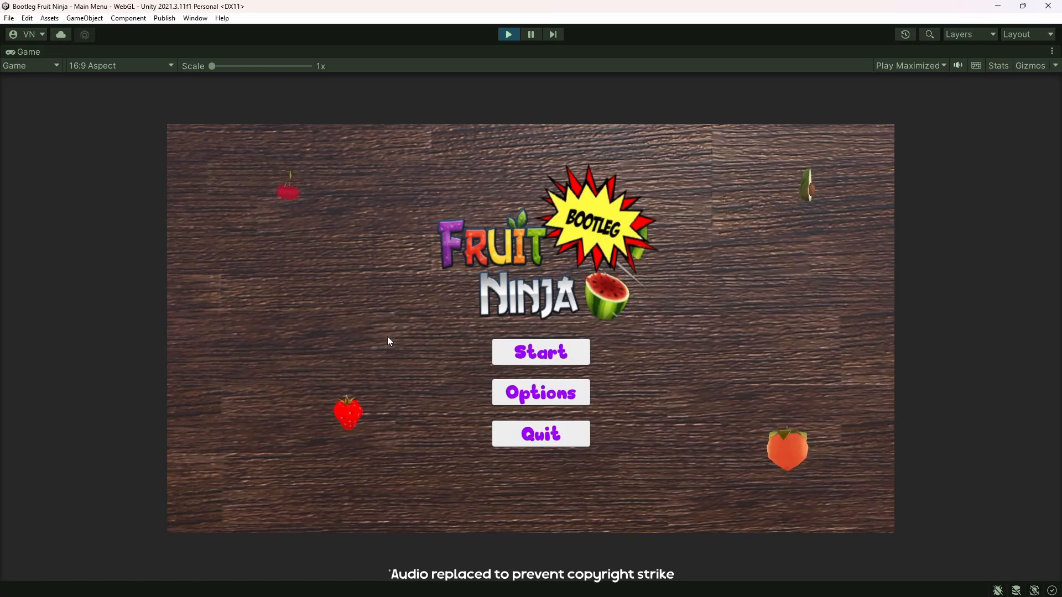
pyautogui.click(560, 355)
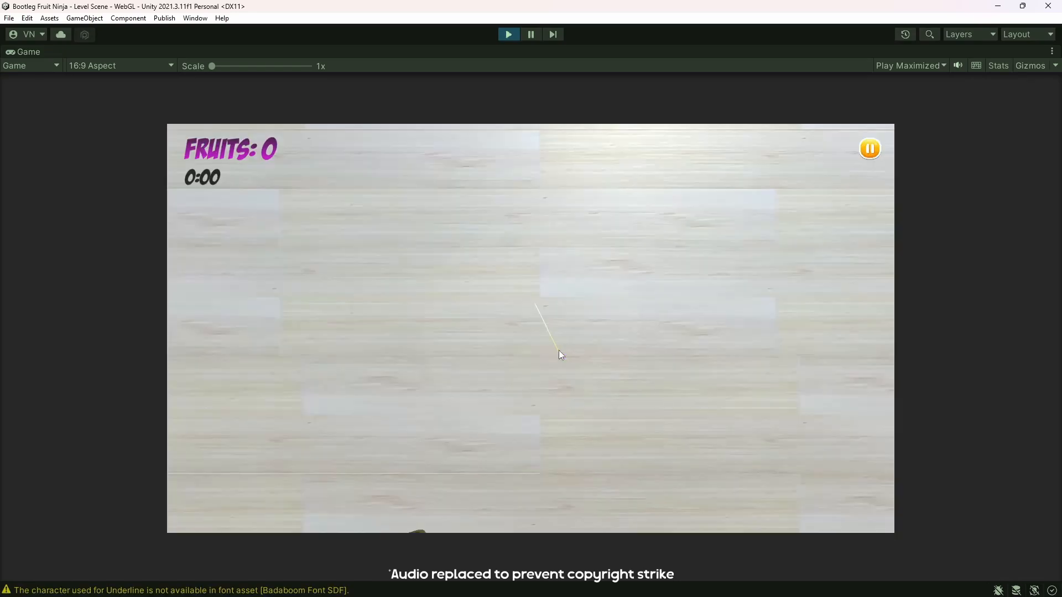
# Slash the flying fruits in the running Bootleg Fruit Ninja level, and pause the game from within the level
pyautogui.moveTo(380, 228)
pyautogui.mouseDown()
pyautogui.moveTo(559, 287)
pyautogui.moveTo(513, 188)
pyautogui.moveTo(640, 265)
pyautogui.moveTo(562, 299)
pyautogui.mouseUp()
pyautogui.click(562, 301)
pyautogui.moveTo(328, 287)
pyautogui.mouseDown()
pyautogui.moveTo(785, 301)
pyautogui.moveTo(747, 293)
pyautogui.moveTo(607, 318)
pyautogui.moveTo(614, 377)
pyautogui.moveTo(238, 280)
pyautogui.moveTo(426, 310)
pyautogui.moveTo(689, 247)
pyautogui.moveTo(635, 234)
pyautogui.moveTo(423, 271)
pyautogui.moveTo(482, 220)
pyautogui.mouseUp()
pyautogui.moveTo(643, 327)
pyautogui.mouseDown()
pyautogui.moveTo(619, 308)
pyautogui.moveTo(572, 423)
pyautogui.moveTo(578, 332)
pyautogui.moveTo(873, 327)
pyautogui.moveTo(883, 388)
pyautogui.moveTo(802, 234)
pyautogui.moveTo(822, 284)
pyautogui.moveTo(660, 396)
pyautogui.moveTo(583, 307)
pyautogui.moveTo(722, 314)
pyautogui.moveTo(729, 248)
pyautogui.moveTo(529, 320)
pyautogui.moveTo(535, 303)
pyautogui.moveTo(766, 272)
pyautogui.moveTo(755, 370)
pyautogui.moveTo(607, 274)
pyautogui.moveTo(225, 354)
pyautogui.moveTo(662, 312)
pyautogui.moveTo(543, 233)
pyautogui.moveTo(355, 305)
pyautogui.moveTo(443, 294)
pyautogui.moveTo(306, 332)
pyautogui.moveTo(590, 349)
pyautogui.moveTo(872, 307)
pyautogui.moveTo(422, 363)
pyautogui.moveTo(835, 346)
pyautogui.moveTo(868, 252)
pyautogui.moveTo(864, 162)
pyautogui.mouseUp()
pyautogui.click(870, 149)
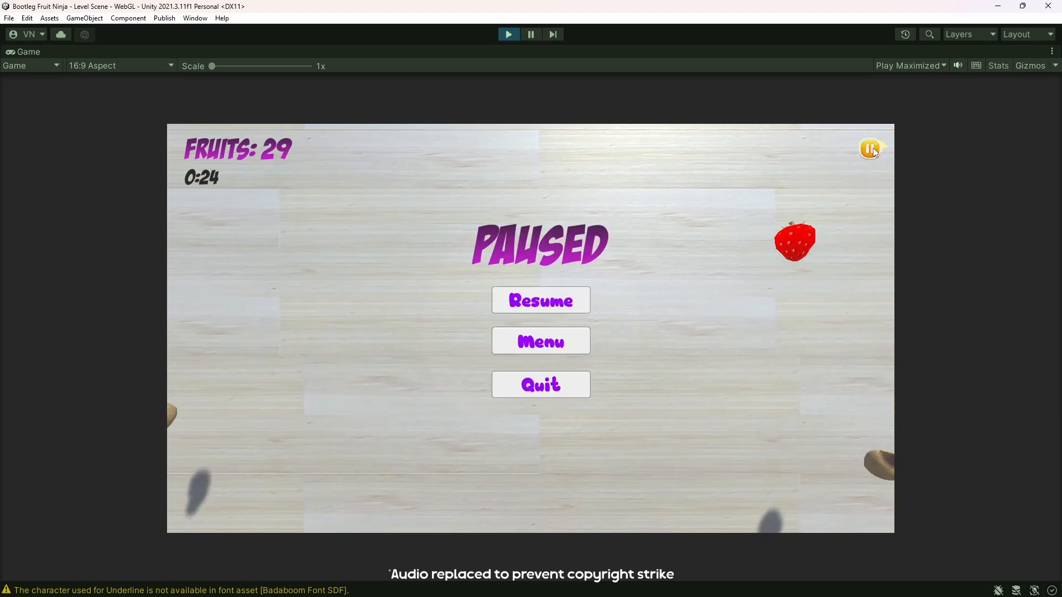
# Resume the paused Bootleg Fruit Ninja level and continue slashing fruits
pyautogui.moveTo(655, 259); pyautogui.dragTo(454, 323)
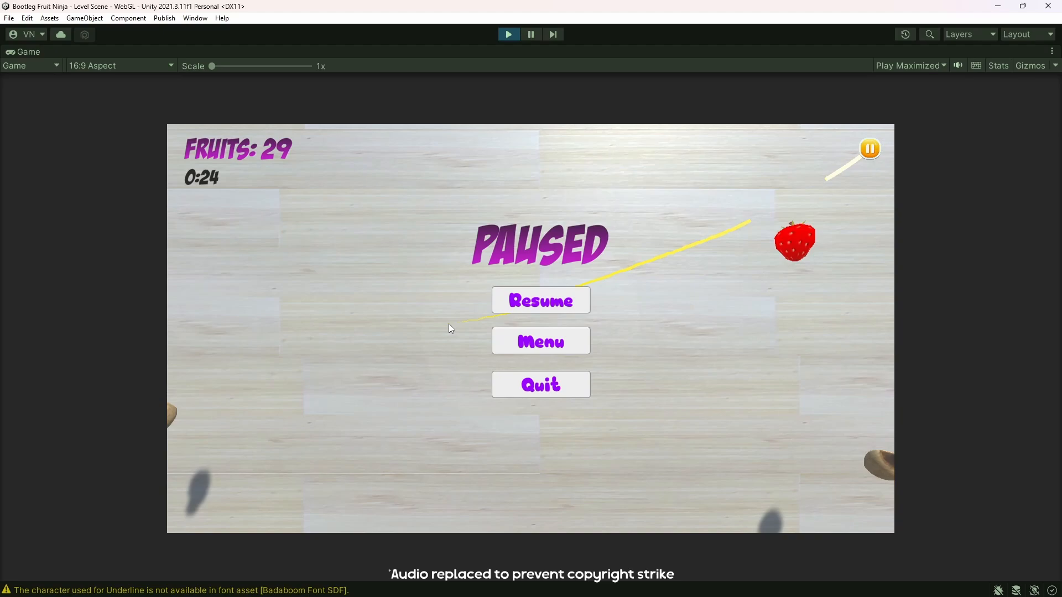
pyautogui.click(541, 301)
pyautogui.moveTo(665, 344)
pyautogui.mouseDown()
pyautogui.moveTo(765, 218)
pyautogui.moveTo(316, 351)
pyautogui.moveTo(729, 310)
pyautogui.moveTo(433, 330)
pyautogui.moveTo(379, 380)
pyautogui.moveTo(362, 337)
pyautogui.moveTo(300, 330)
pyautogui.moveTo(605, 363)
pyautogui.moveTo(814, 277)
pyautogui.moveTo(418, 348)
pyautogui.moveTo(372, 402)
pyautogui.moveTo(429, 346)
pyautogui.moveTo(268, 344)
pyautogui.moveTo(470, 298)
pyautogui.moveTo(284, 429)
pyautogui.moveTo(527, 339)
pyautogui.moveTo(819, 387)
pyautogui.moveTo(270, 331)
pyautogui.moveTo(444, 332)
pyautogui.moveTo(786, 399)
pyautogui.moveTo(373, 244)
pyautogui.moveTo(426, 253)
pyautogui.mouseUp()
pyautogui.moveTo(432, 332)
pyautogui.mouseDown()
pyautogui.moveTo(374, 331)
pyautogui.moveTo(218, 386)
pyautogui.moveTo(731, 240)
pyautogui.moveTo(604, 235)
pyautogui.moveTo(506, 332)
pyautogui.moveTo(587, 289)
pyautogui.moveTo(740, 308)
pyautogui.moveTo(764, 348)
pyautogui.moveTo(588, 351)
pyautogui.moveTo(507, 301)
pyautogui.moveTo(659, 322)
pyautogui.moveTo(744, 357)
pyautogui.moveTo(600, 381)
pyautogui.moveTo(566, 349)
pyautogui.moveTo(641, 386)
pyautogui.moveTo(639, 303)
pyautogui.moveTo(489, 271)
pyautogui.moveTo(234, 390)
pyautogui.moveTo(794, 342)
pyautogui.moveTo(567, 338)
pyautogui.moveTo(171, 397)
pyautogui.moveTo(226, 409)
pyautogui.moveTo(632, 319)
pyautogui.moveTo(678, 347)
pyautogui.moveTo(501, 370)
pyautogui.moveTo(467, 256)
pyautogui.moveTo(441, 225)
pyautogui.moveTo(338, 320)
pyautogui.moveTo(628, 276)
pyautogui.moveTo(876, 315)
pyautogui.moveTo(267, 390)
pyautogui.moveTo(627, 300)
pyautogui.moveTo(652, 404)
pyautogui.moveTo(402, 256)
pyautogui.moveTo(469, 329)
pyautogui.moveTo(419, 284)
pyautogui.moveTo(252, 316)
pyautogui.moveTo(784, 292)
pyautogui.moveTo(708, 359)
pyautogui.moveTo(311, 271)
pyautogui.moveTo(292, 314)
pyautogui.moveTo(679, 333)
pyautogui.moveTo(798, 407)
pyautogui.moveTo(283, 346)
pyautogui.moveTo(367, 305)
pyautogui.moveTo(293, 327)
pyautogui.moveTo(364, 324)
pyautogui.mouseUp()
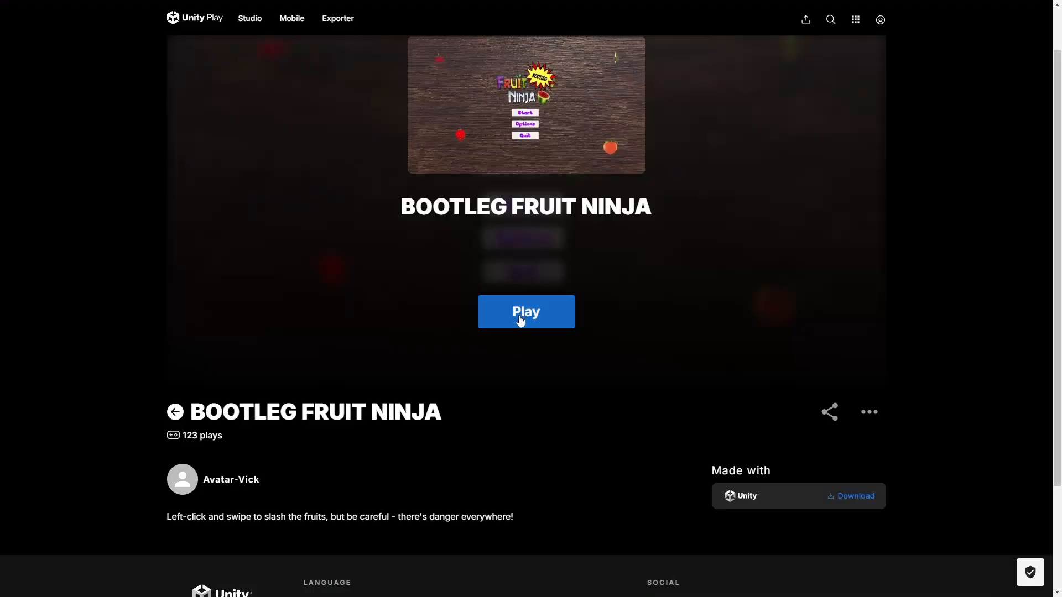
# Switch to the browser and look over the Bootleg Fruit Ninja page on Unity Play
pyautogui.scroll(-3, 122, 158)
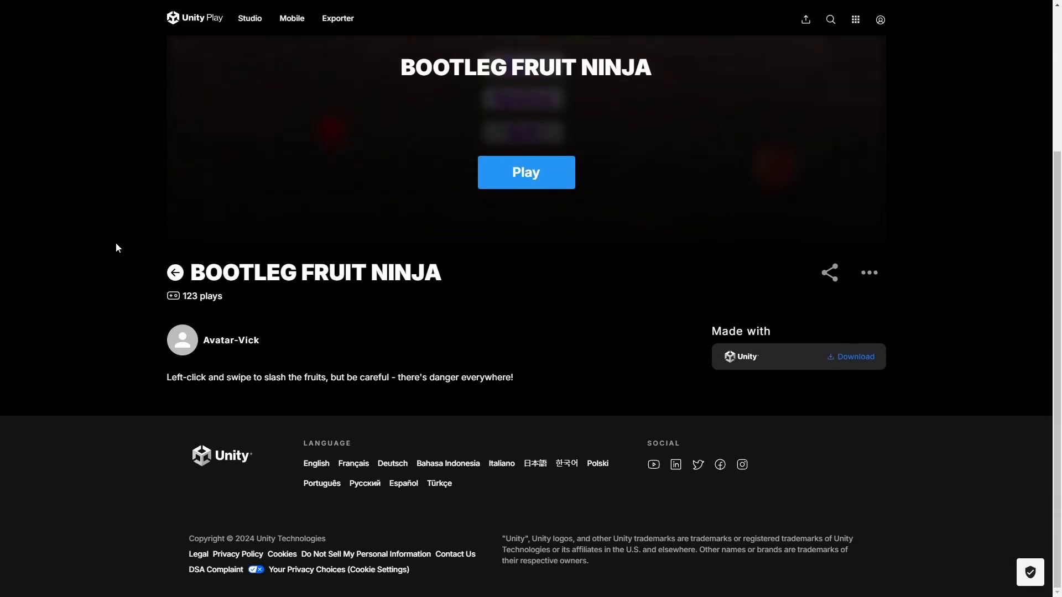
pyautogui.scroll(4, 115, 354)
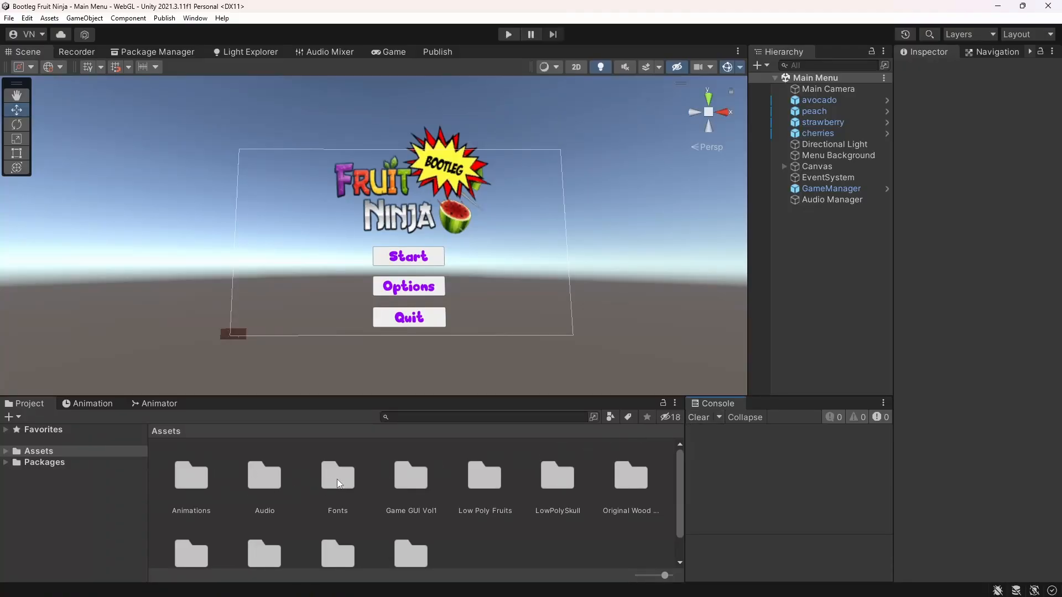
# Switch to Unity, open the Low Poly Fruits asset folder, and examine the models and meshes inside Fruits_FBX
pyautogui.scroll(-1, 413, 484)
pyautogui.click(484, 452)
pyautogui.doubleClick(485, 458)
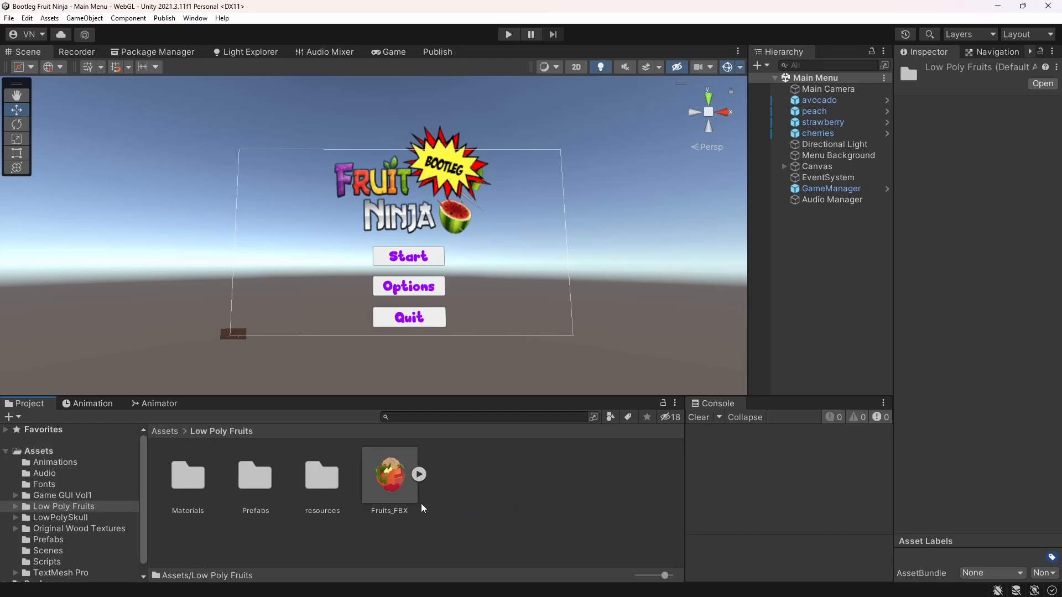
pyautogui.click(420, 476)
pyautogui.scroll(-2, 471, 476)
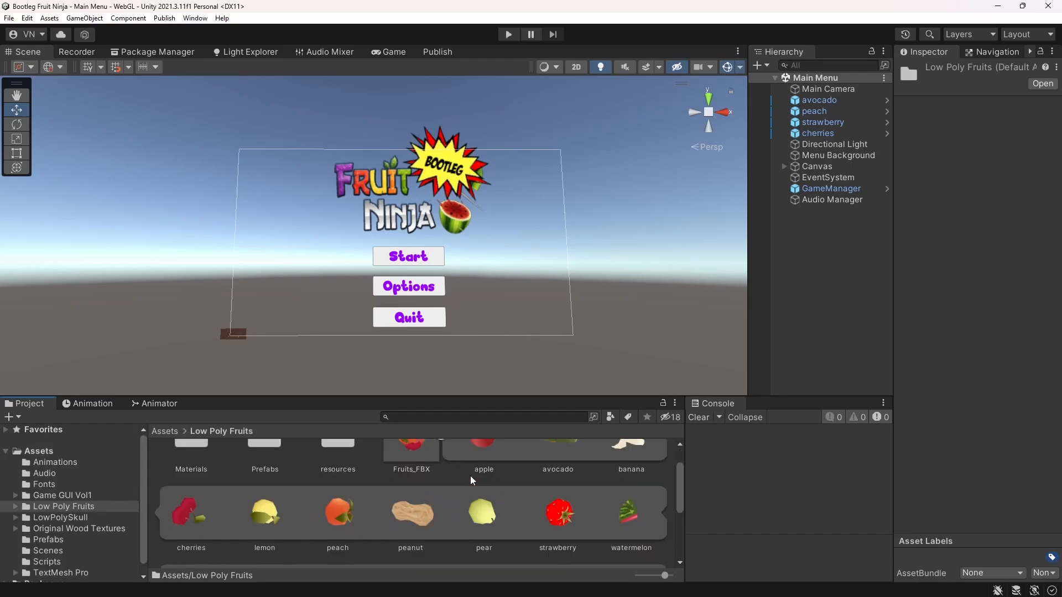
pyautogui.scroll(-2, 470, 475)
pyautogui.scroll(3, 470, 476)
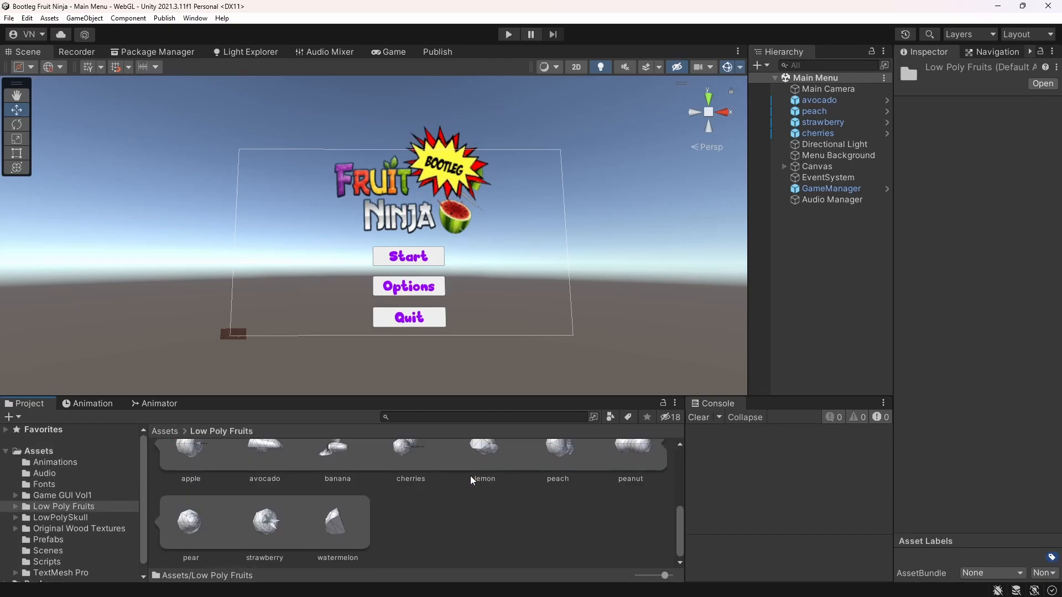
pyautogui.click(440, 473)
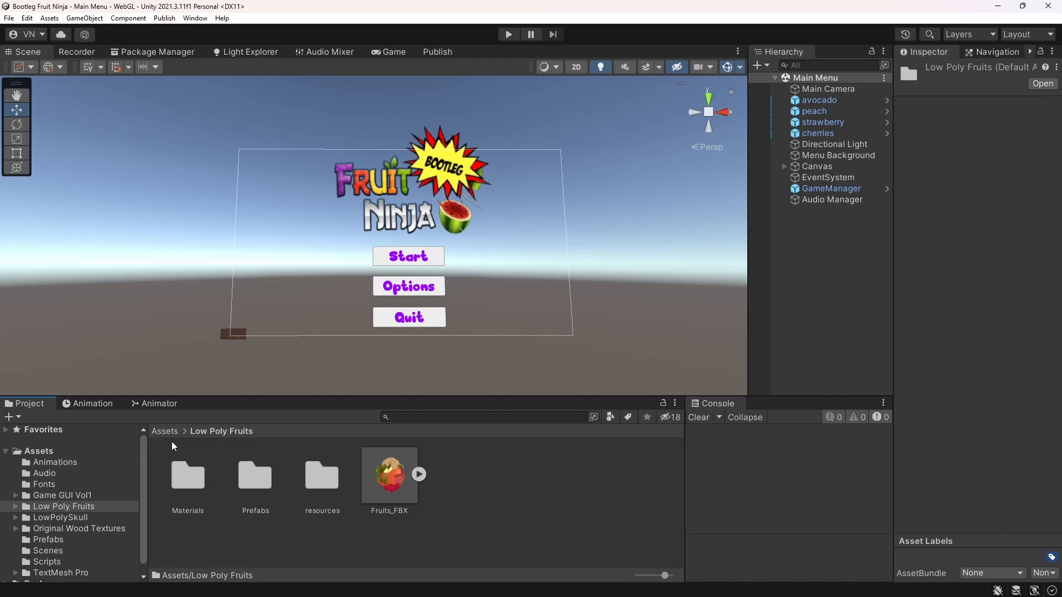
# Go back to the Assets folder and look through the project's C# files in the Scripts folder
pyautogui.click(164, 430)
pyautogui.scroll(-1, 308, 487)
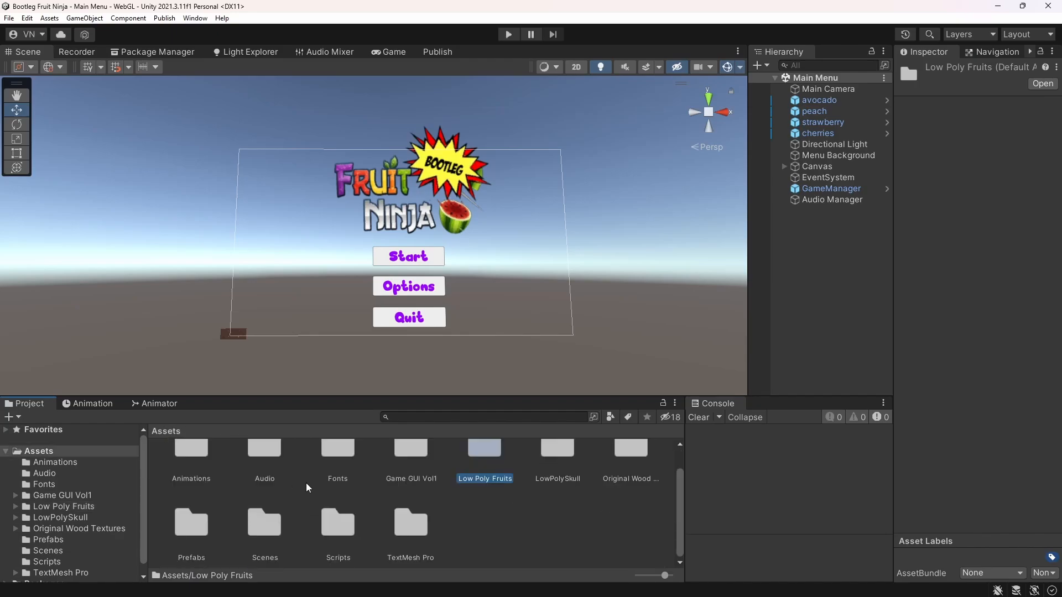
pyautogui.doubleClick(338, 524)
pyautogui.scroll(1, 249, 490)
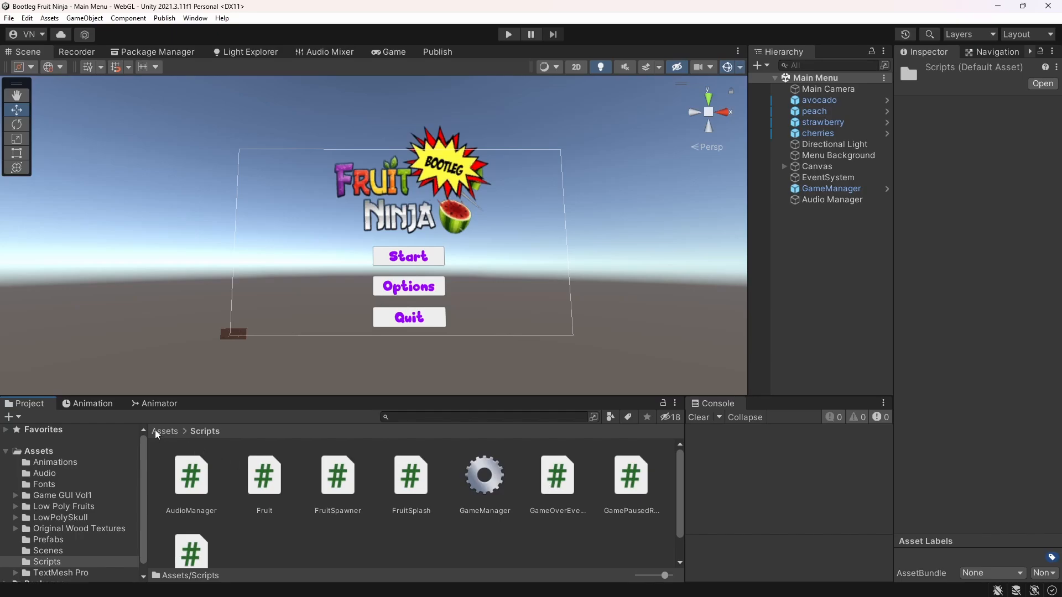
# View the Animation and Animator windows, and return to the project files
pyautogui.click(91, 404)
pyautogui.click(157, 405)
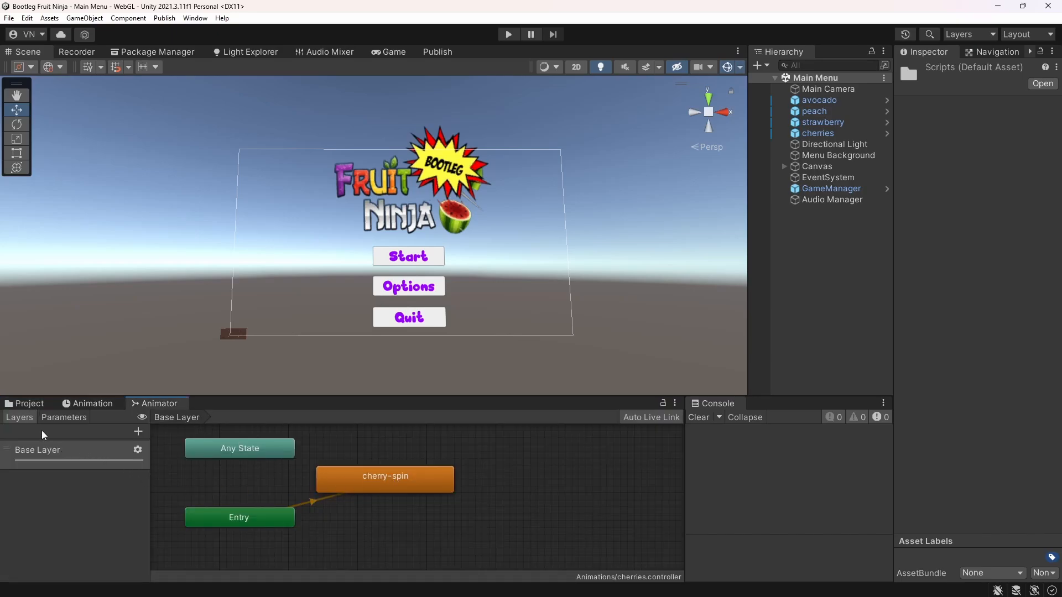
pyautogui.click(27, 405)
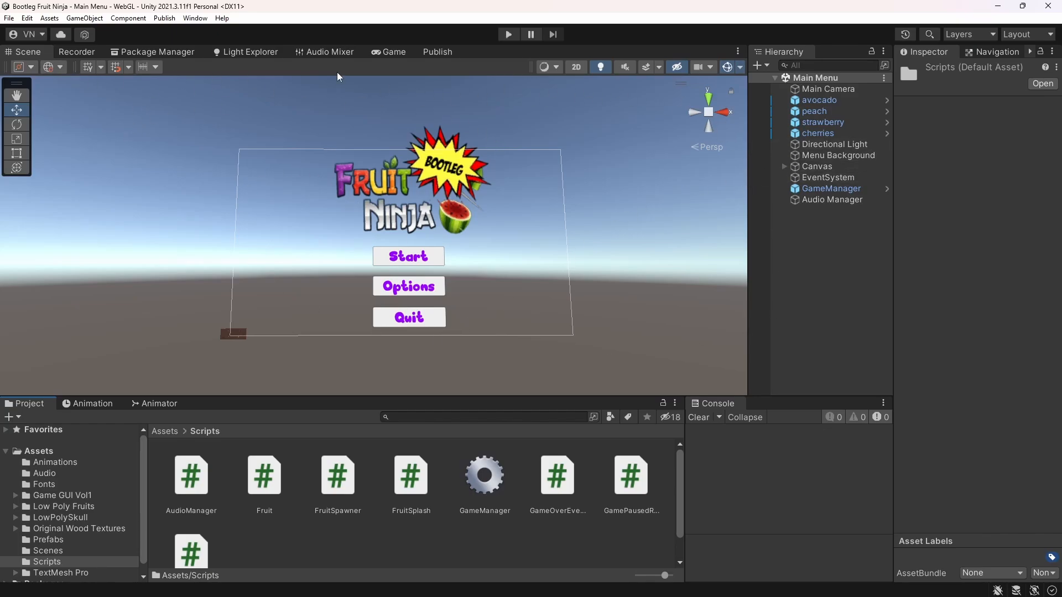
# Show the Game view and inspect the components of the avocado, cherries, EventSystem and Audio Manager objects
pyautogui.click(392, 52)
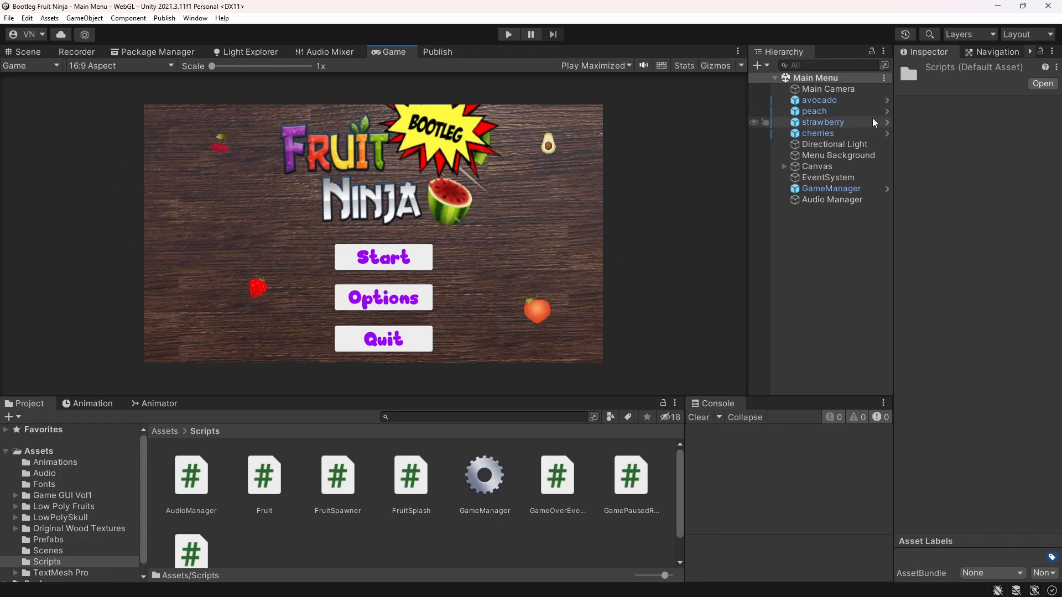
pyautogui.click(775, 54)
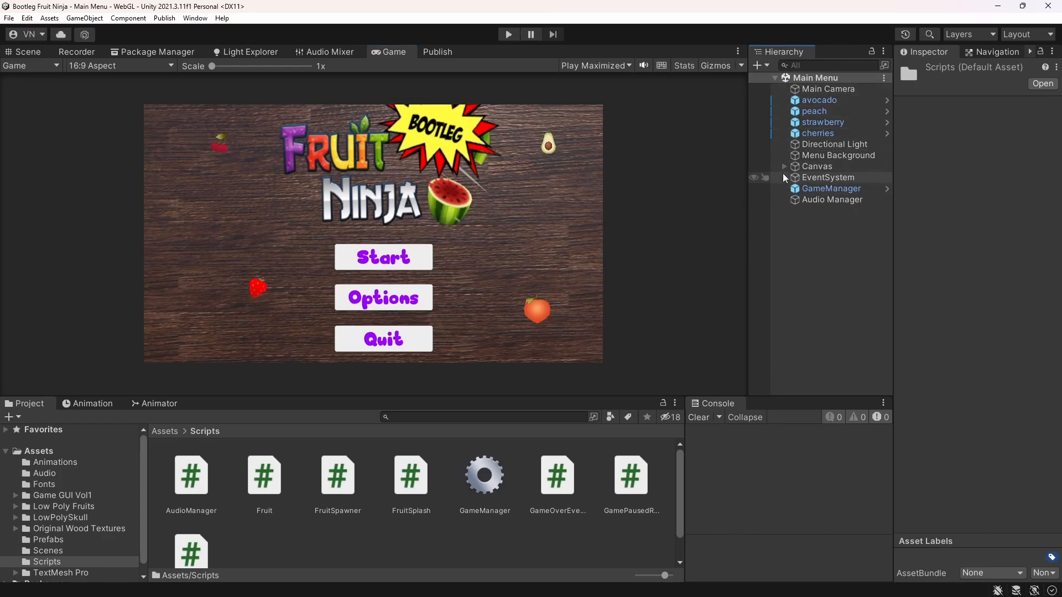
pyautogui.click(822, 100)
pyautogui.click(816, 134)
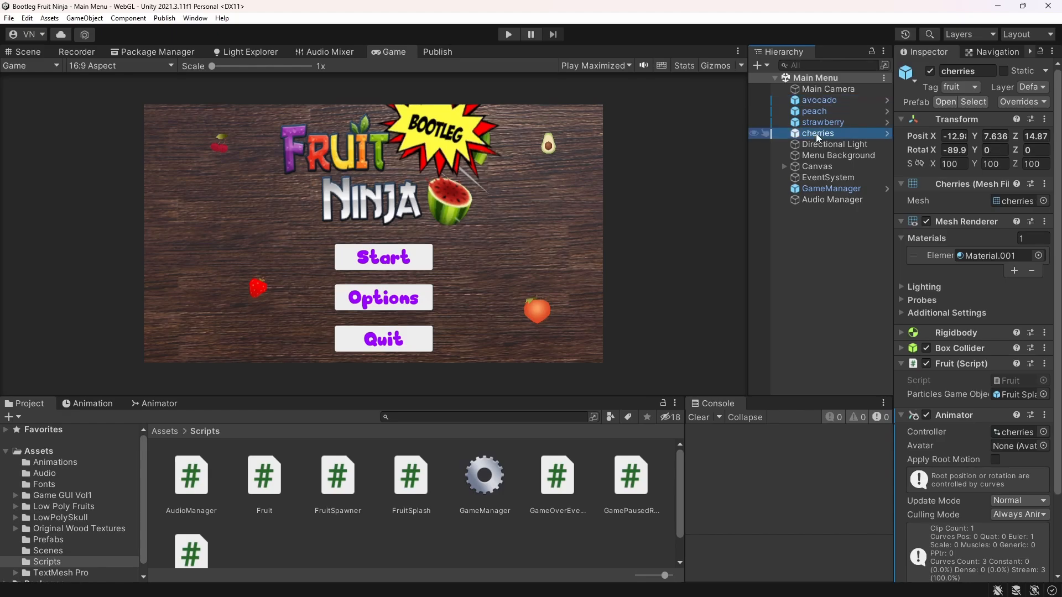
pyautogui.click(808, 176)
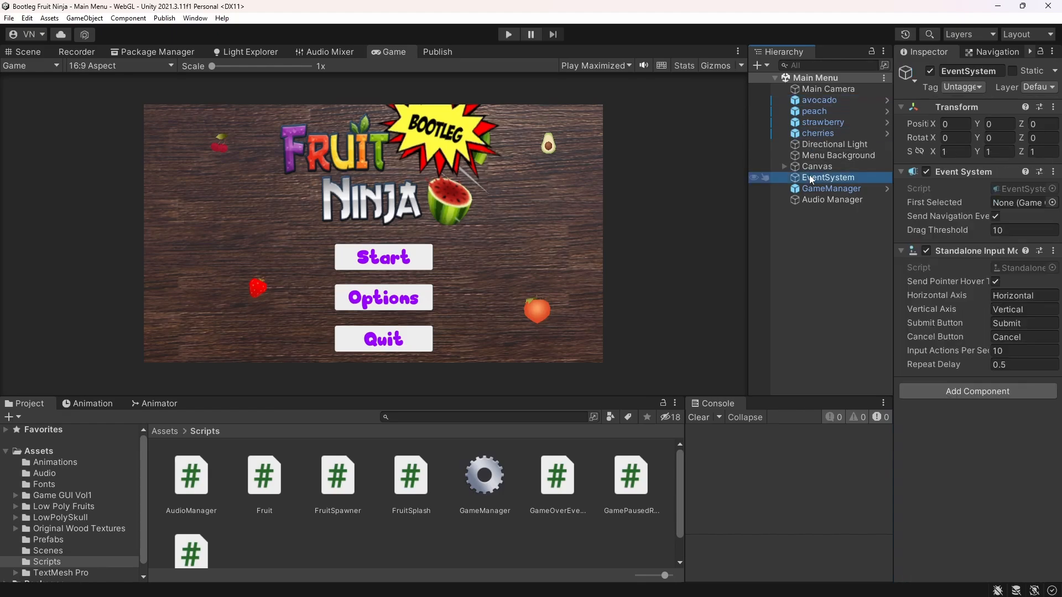
pyautogui.click(808, 199)
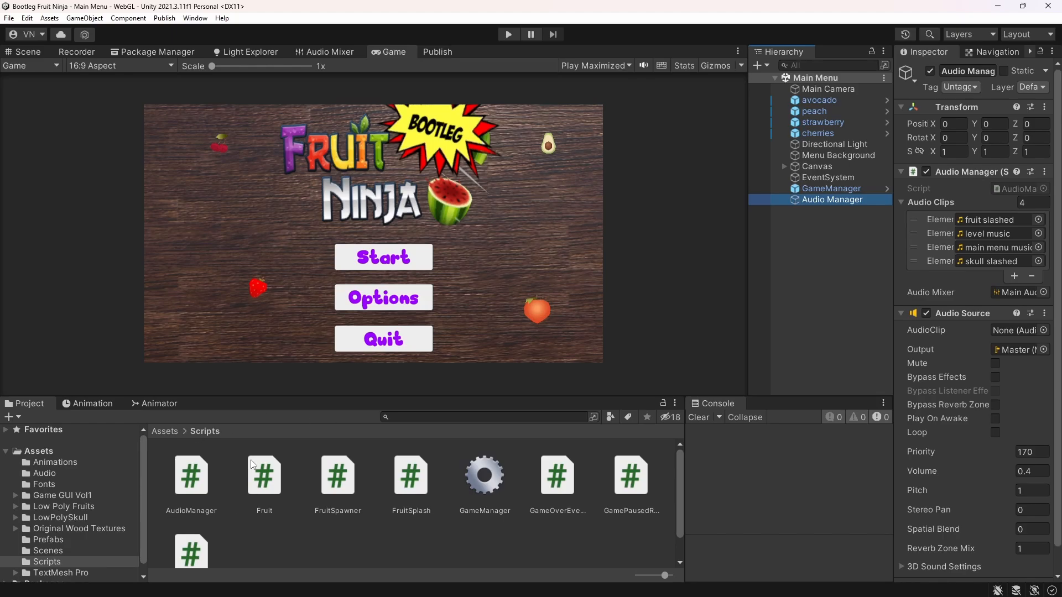
# Return to the collapsed top-level Assets folder, and look through the Audio Mixer, Light Explorer and Package Manager windows
pyautogui.click(164, 431)
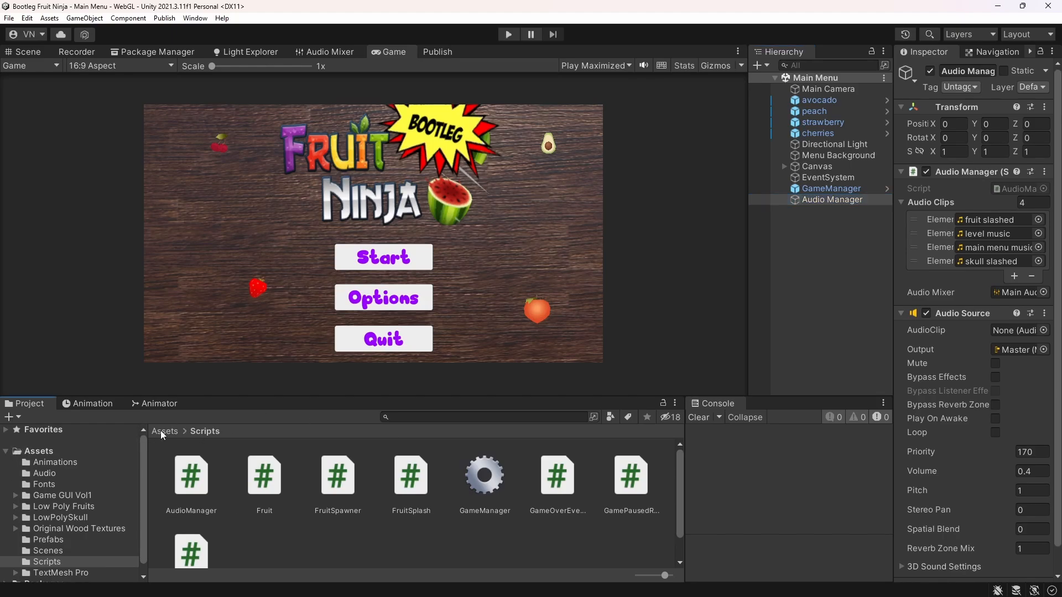
pyautogui.click(7, 452)
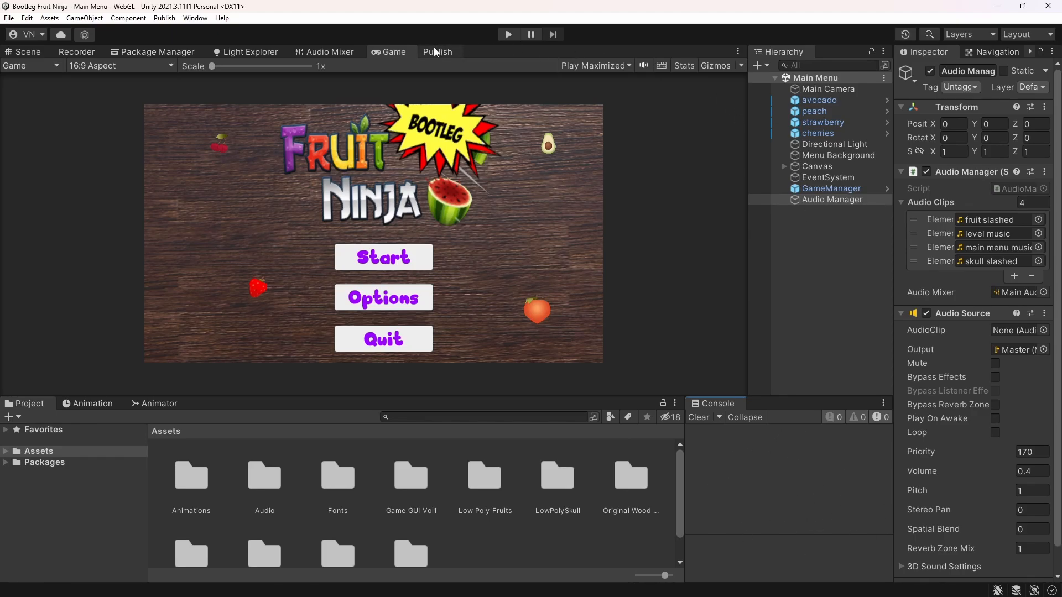
pyautogui.click(321, 52)
pyautogui.click(247, 51)
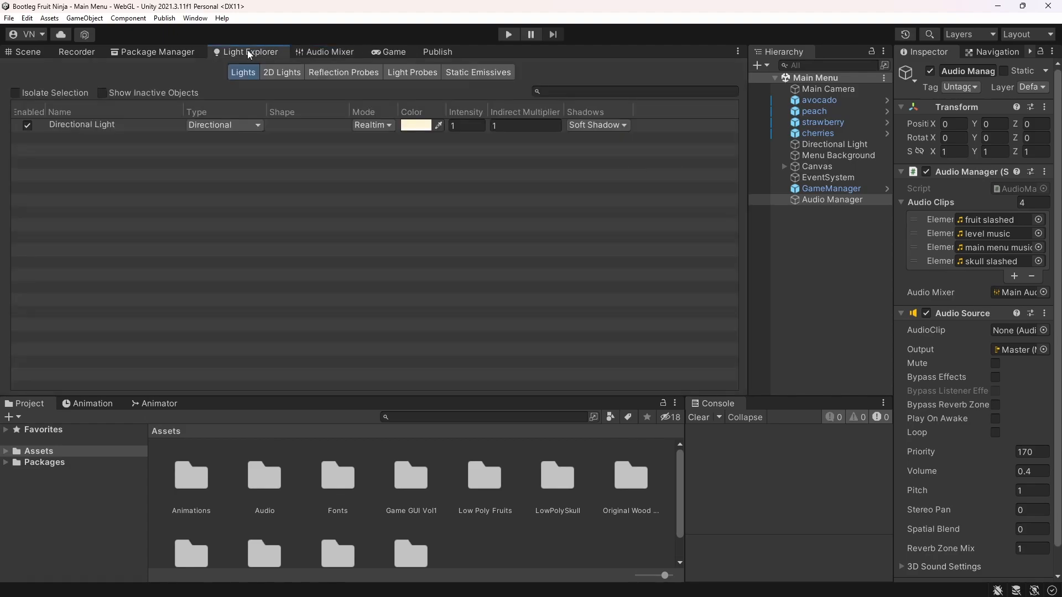
pyautogui.click(165, 55)
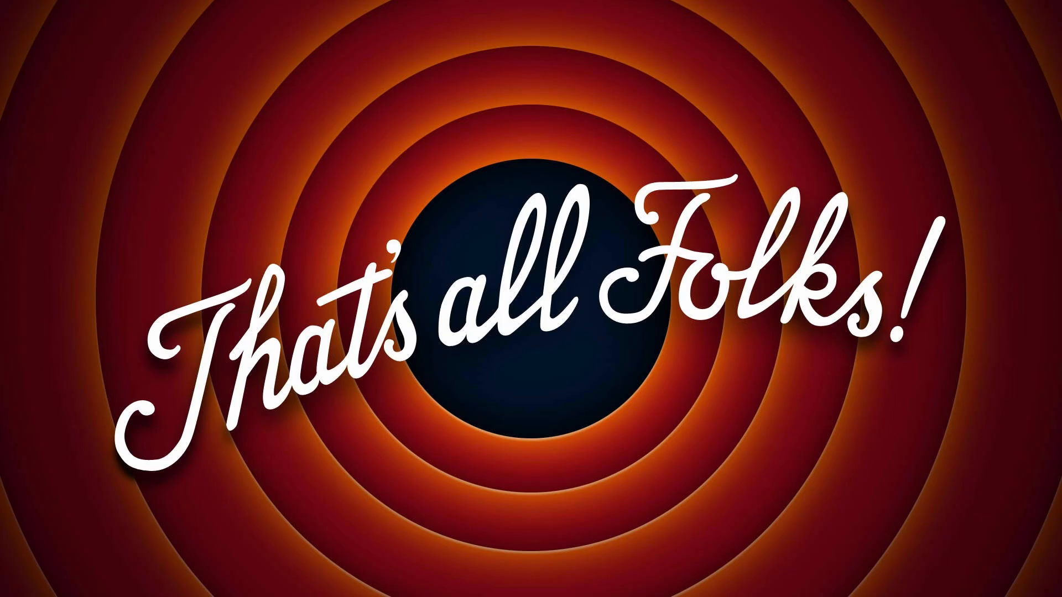
pyautogui.middleClick(122, 208)
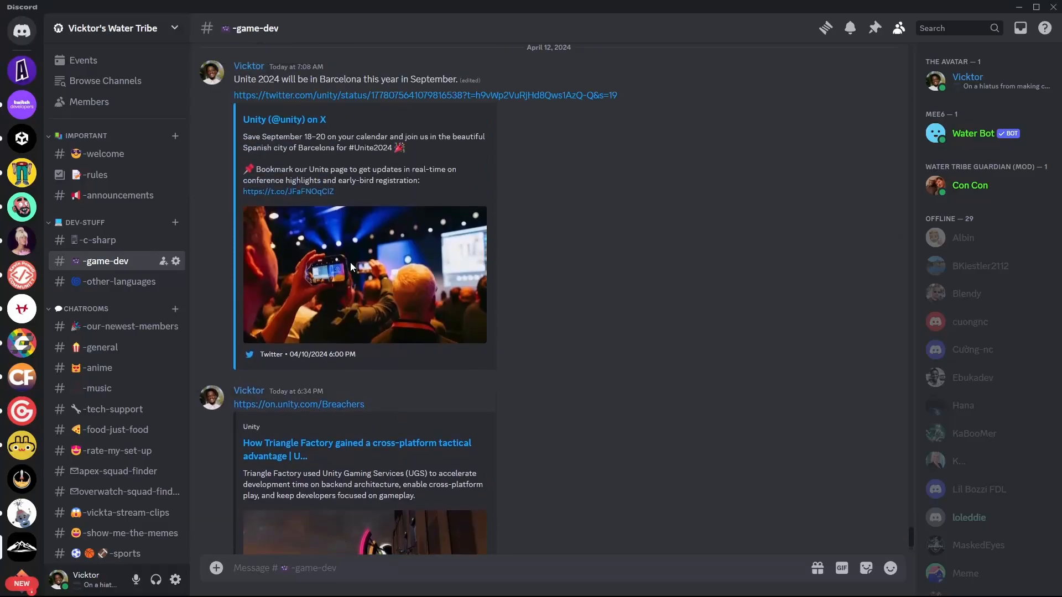
# Switch to Discord and look through the Unity news posted in the game-dev channel
pyautogui.scroll(8, 350, 263)
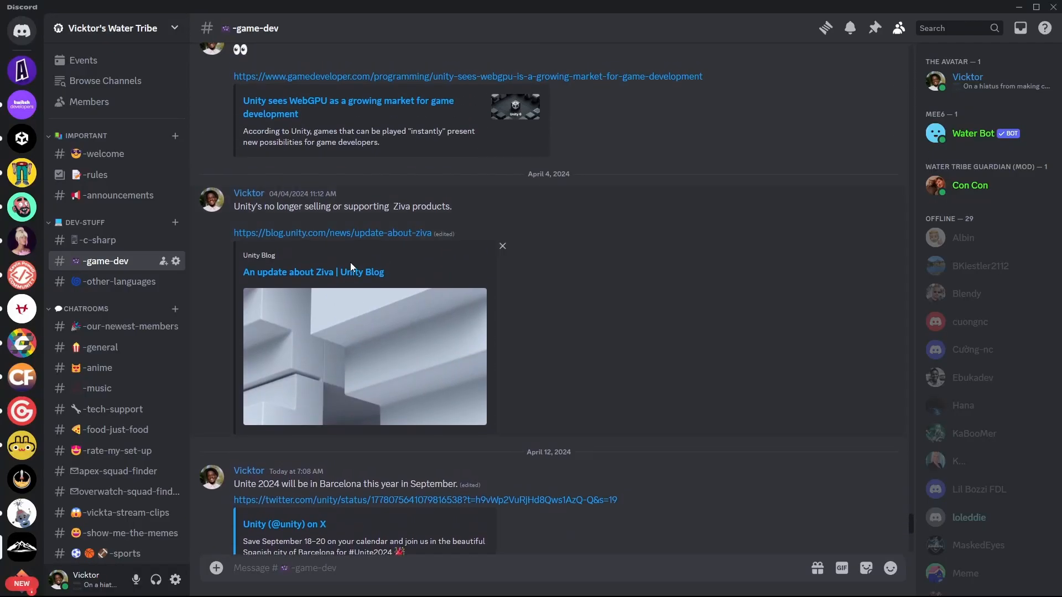
pyautogui.scroll(6, 350, 262)
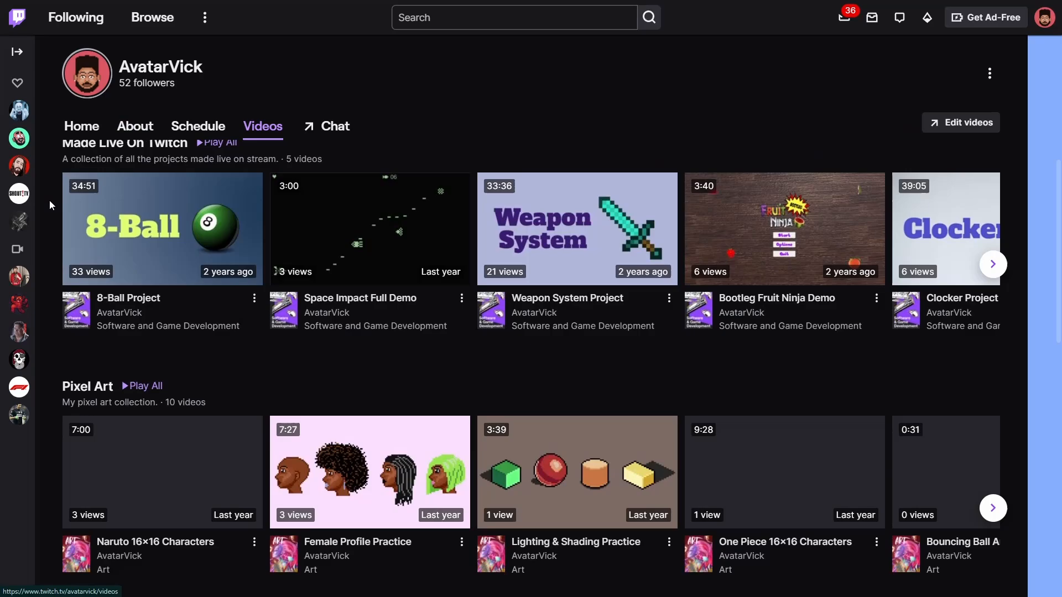
pyautogui.scroll(-2, 49, 200)
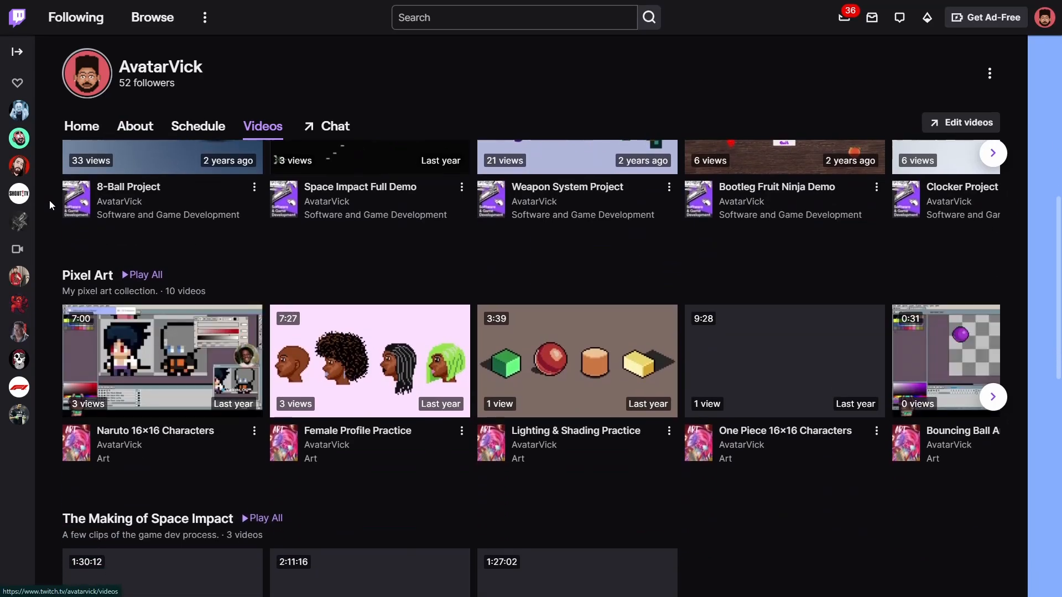
# Switch to the Twitch channel's videos and browse the Pixel Art and Made Live On Twitch collections
pyautogui.click(994, 398)
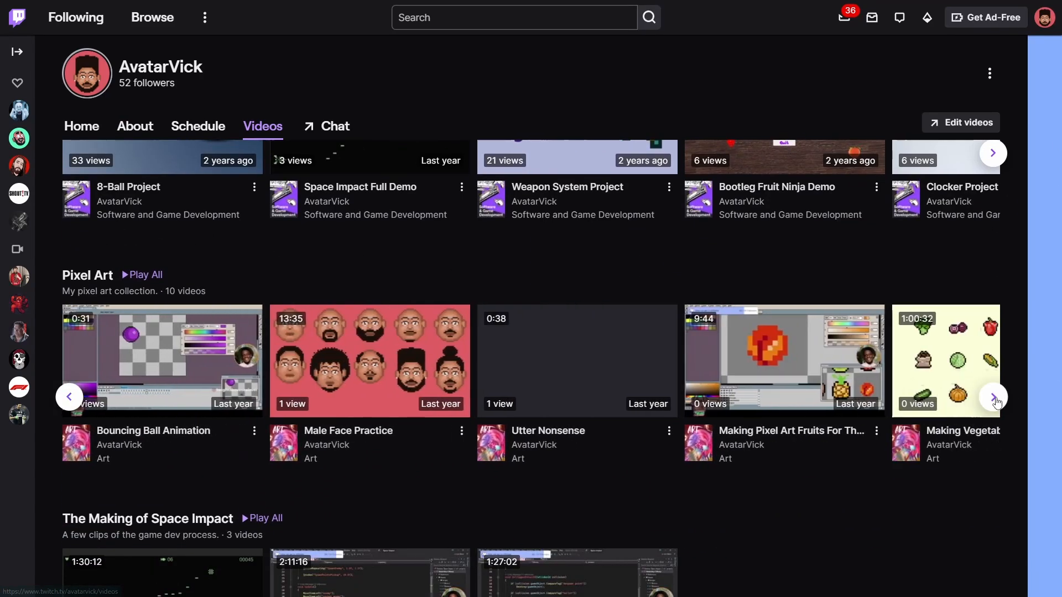
pyautogui.click(994, 398)
pyautogui.scroll(3, 995, 397)
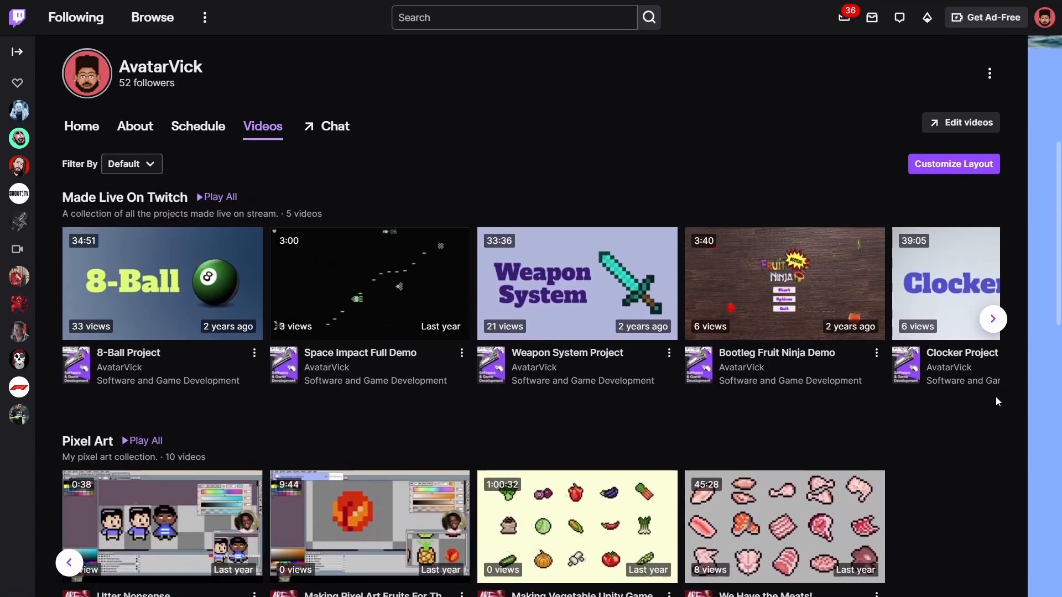
pyautogui.click(993, 319)
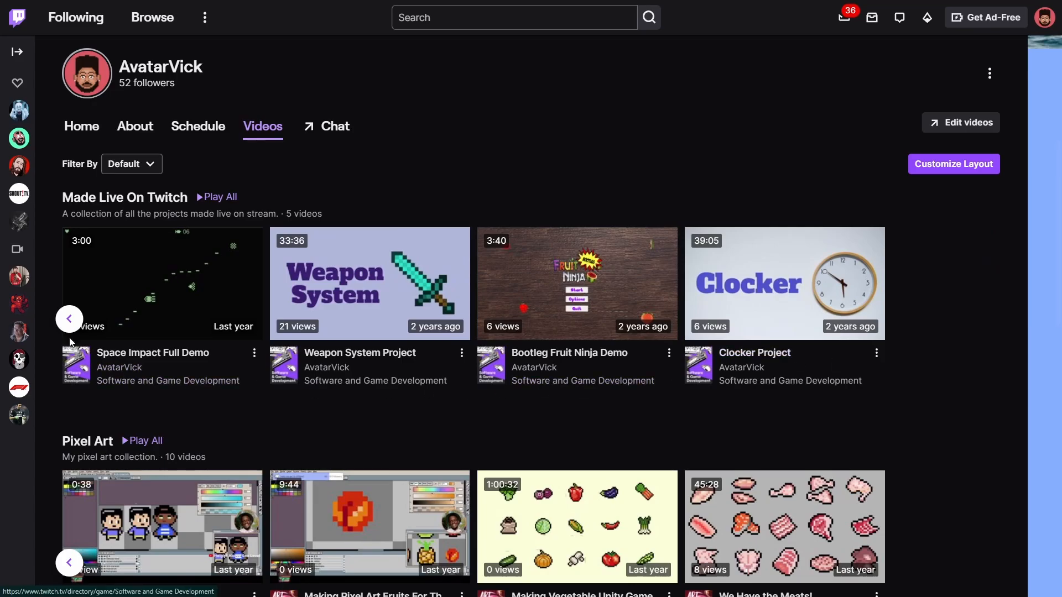
pyautogui.click(69, 318)
# Look through the remaining Twitch collections, including Discussions and Recent highlights and uploads, and open the channel's Home page
pyautogui.scroll(-8, 46, 293)
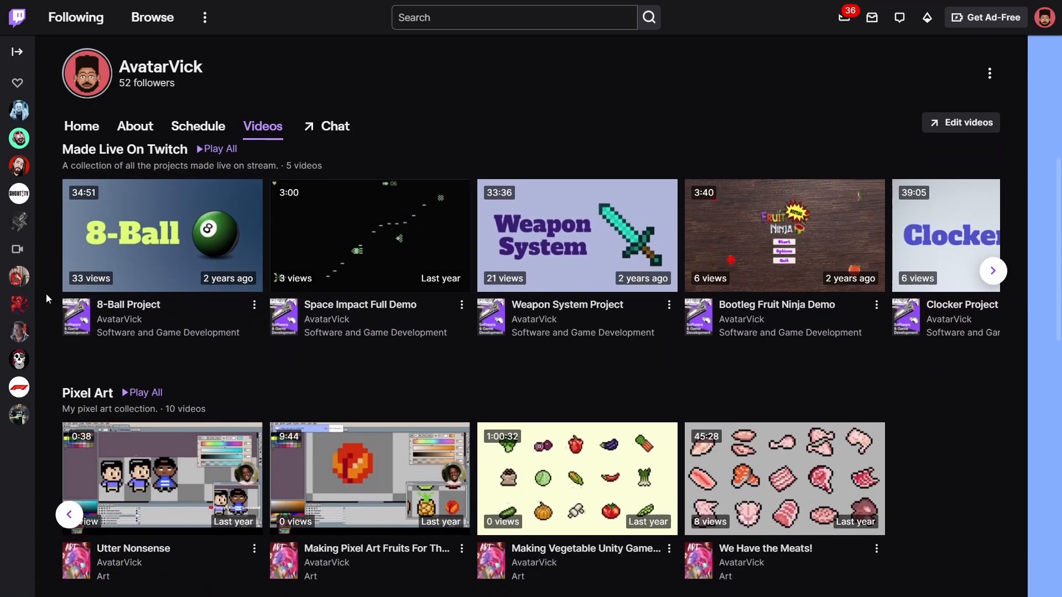
pyautogui.scroll(-7, 44, 301)
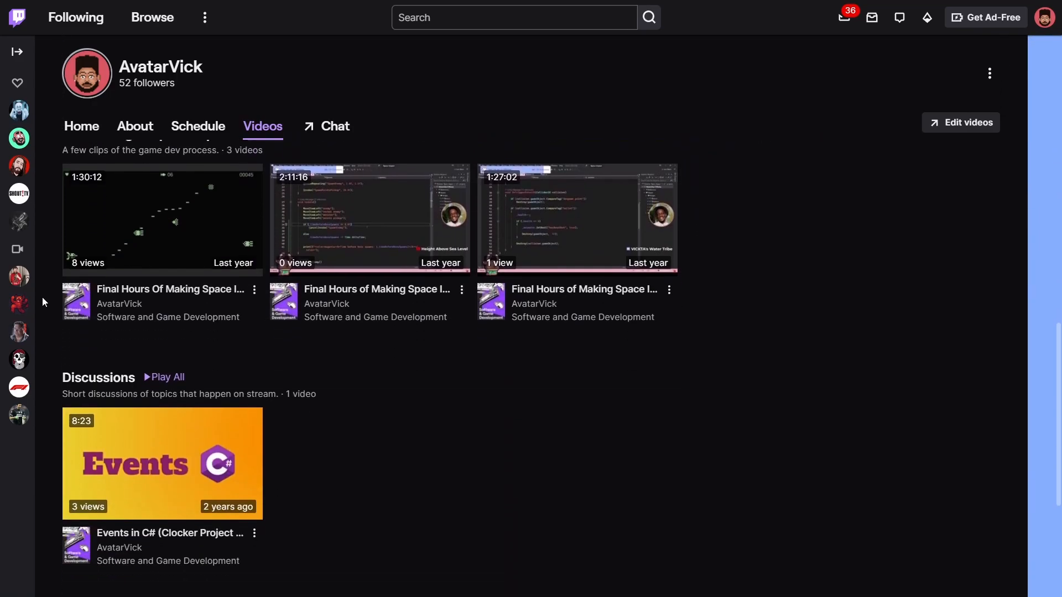
pyautogui.scroll(-4, 42, 302)
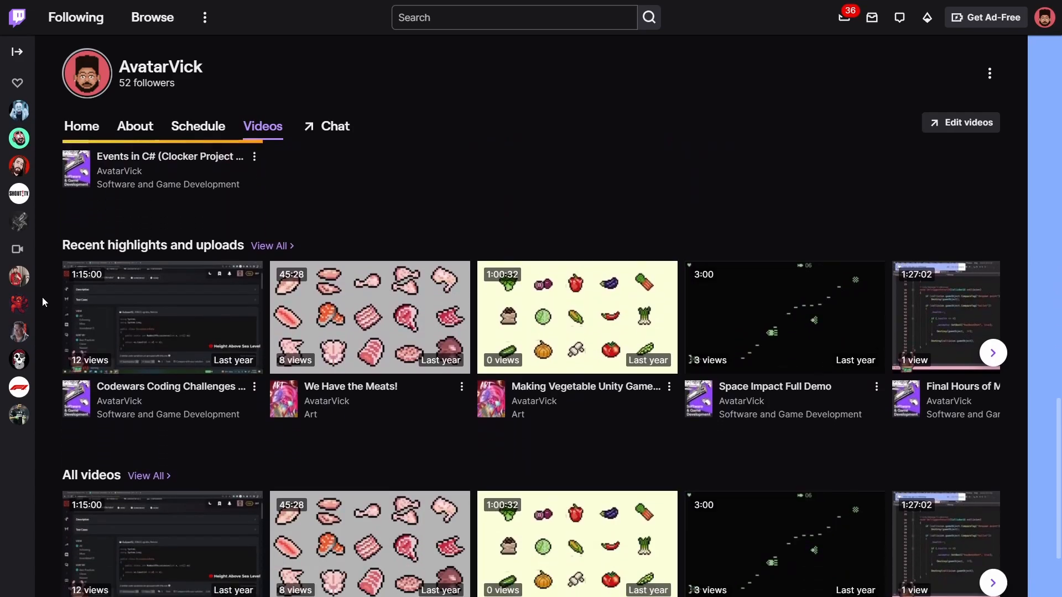
pyautogui.scroll(16, 42, 297)
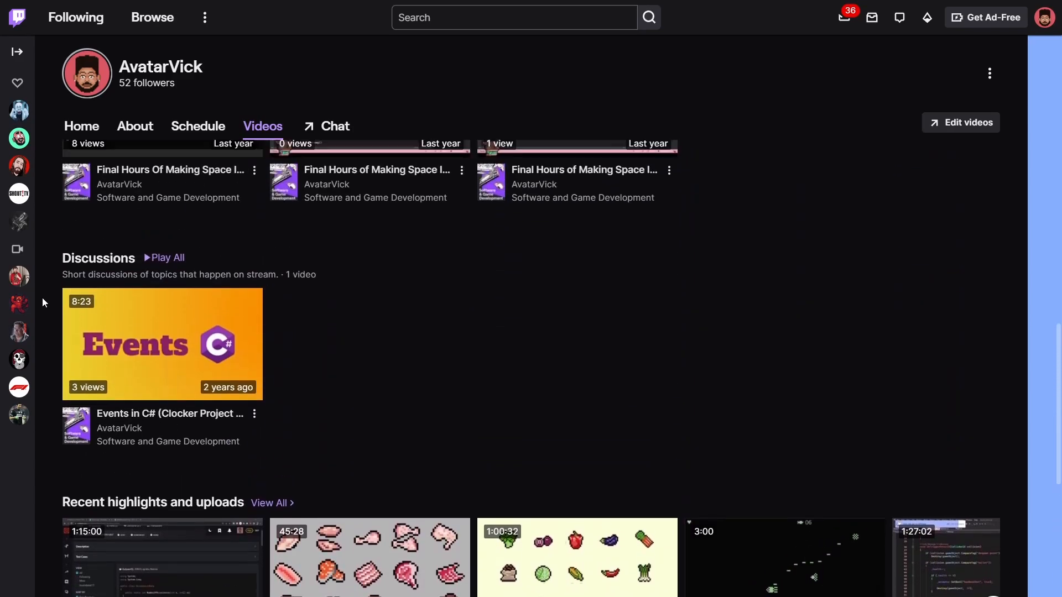
pyautogui.scroll(8, 42, 298)
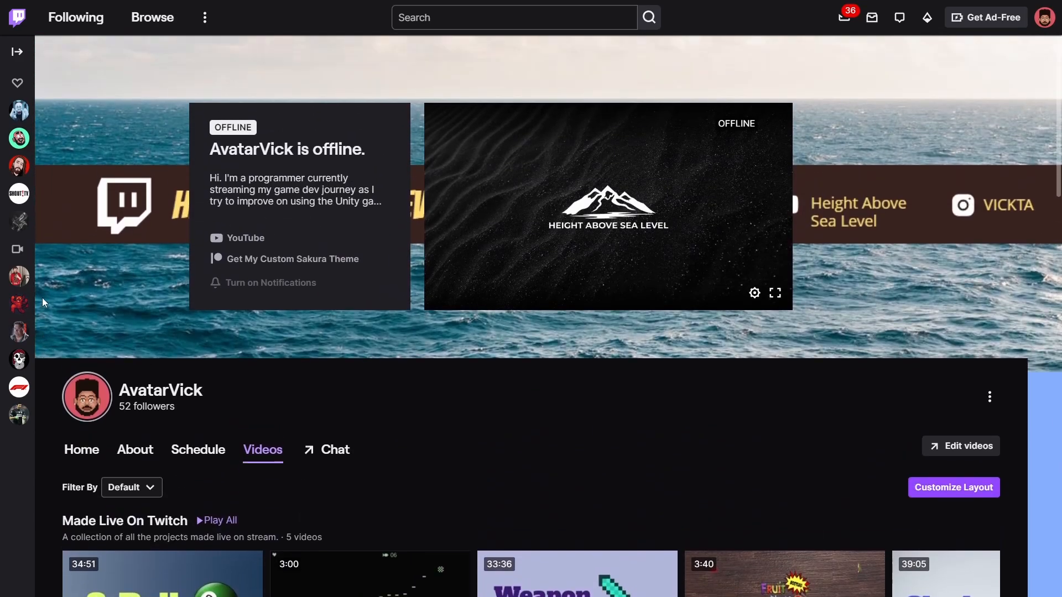
pyautogui.click(95, 448)
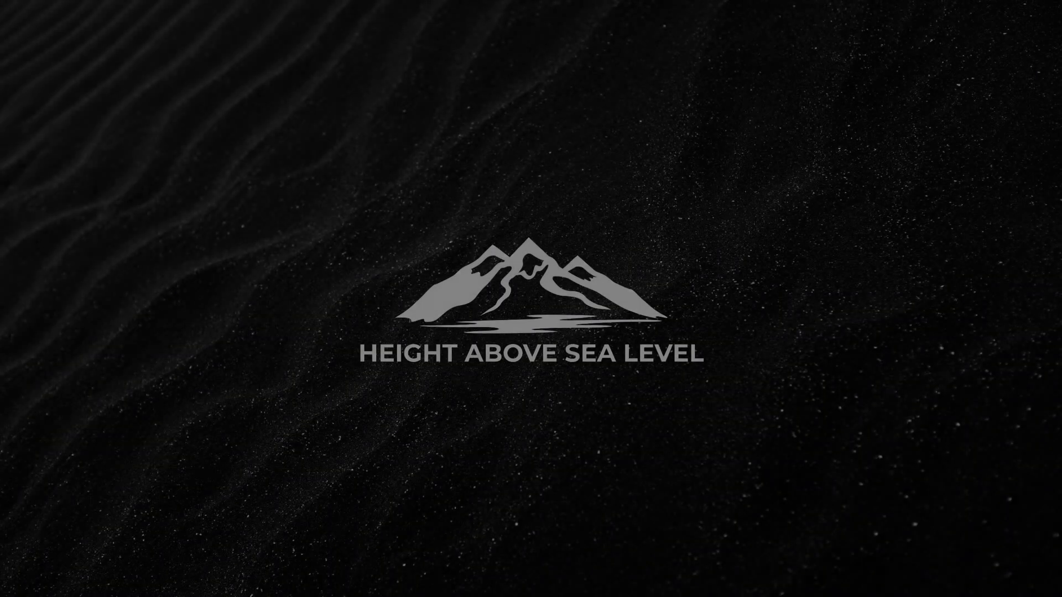